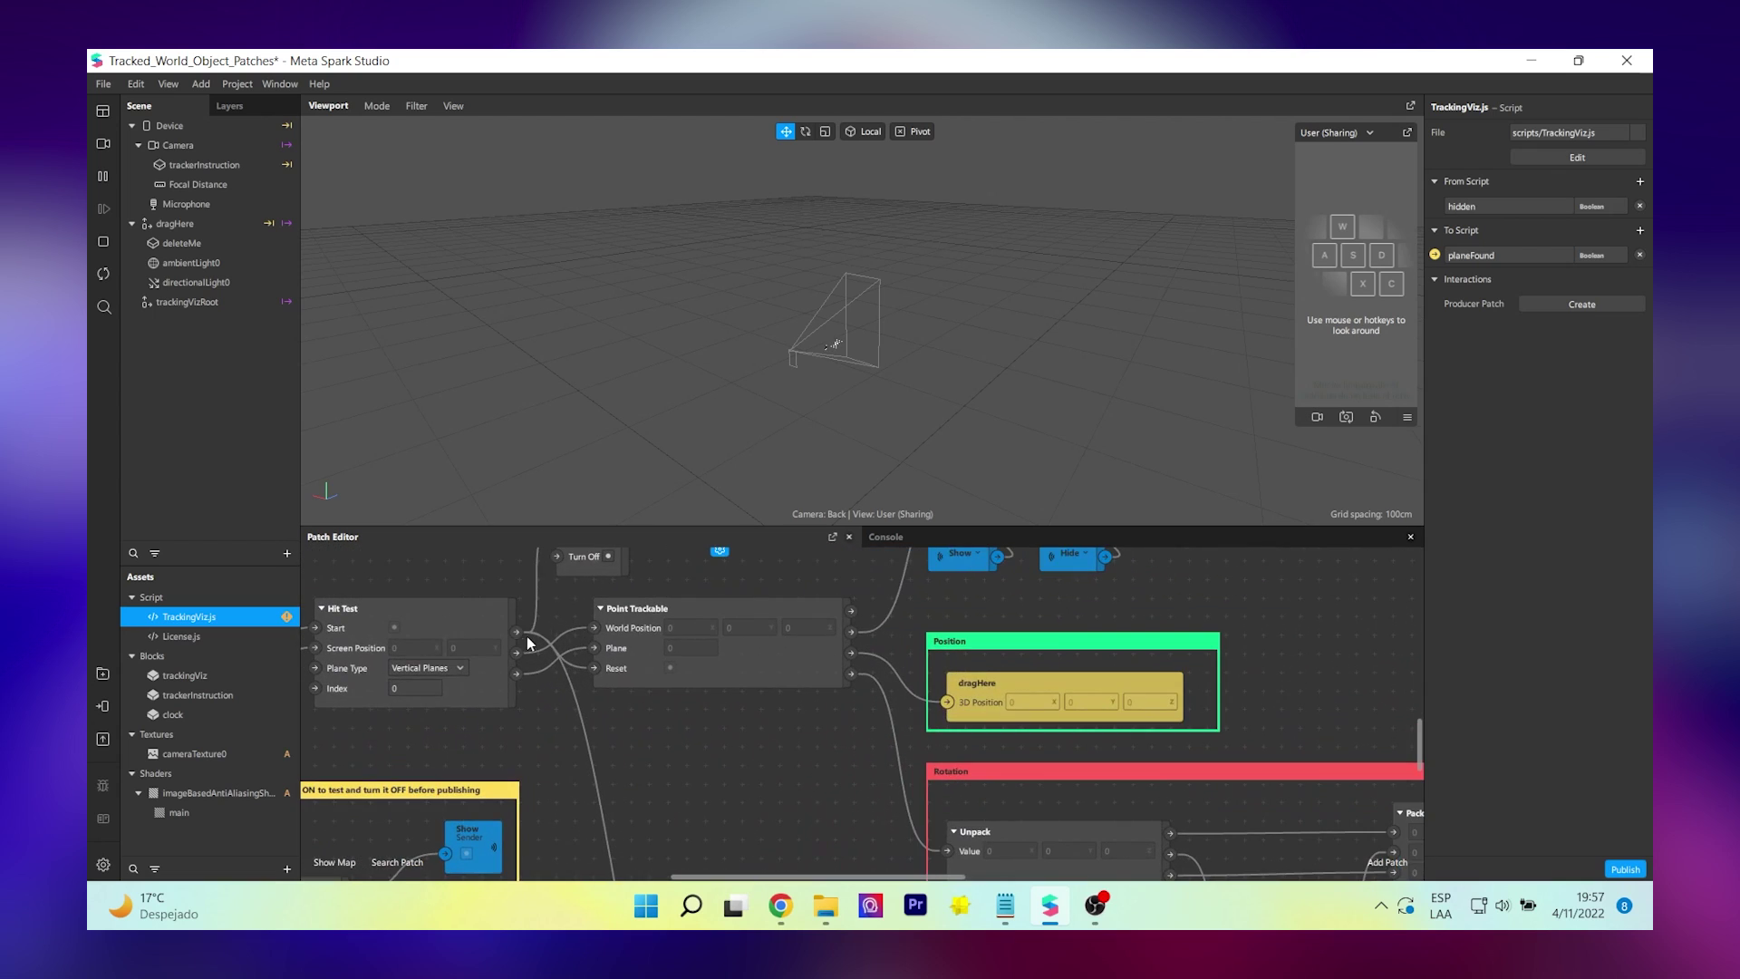
scroll(553, 599, down, 4)
scroll(553, 598, right, 4)
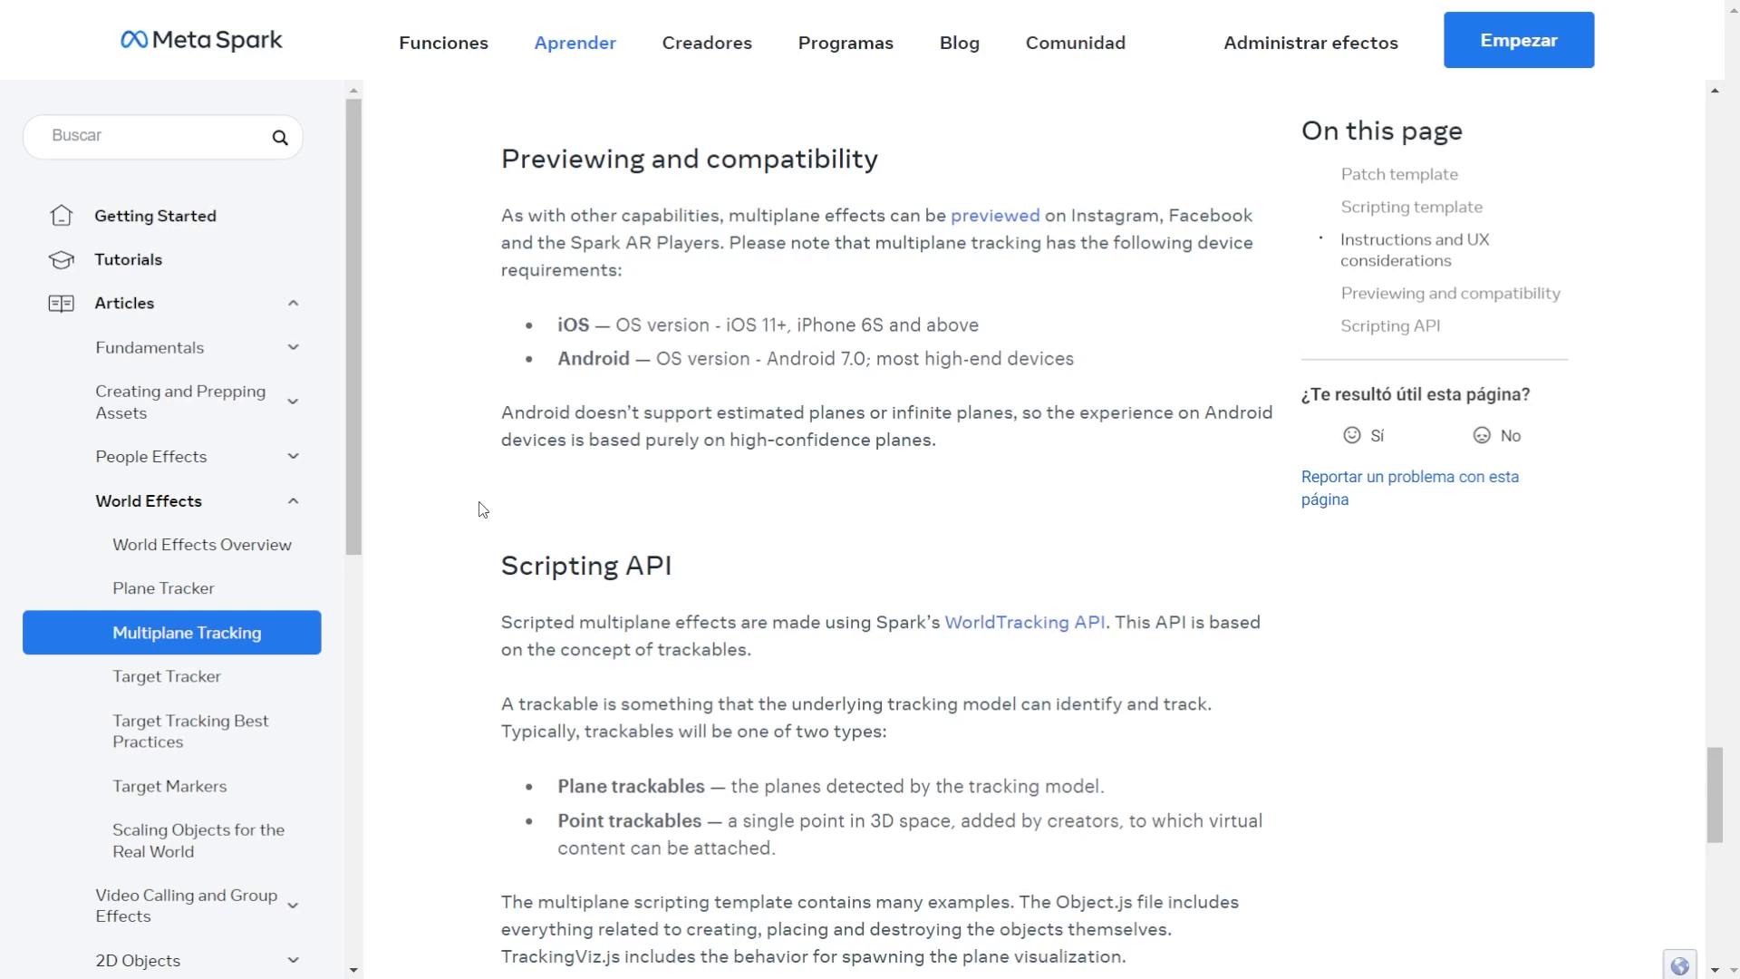
Read the iOS and Android device requirements under Previewing and compatibility in the Multiplane Tracking article.
scroll(494, 480, up, 1)
scroll(497, 469, down, 1)
drag(1078, 362, 546, 320)
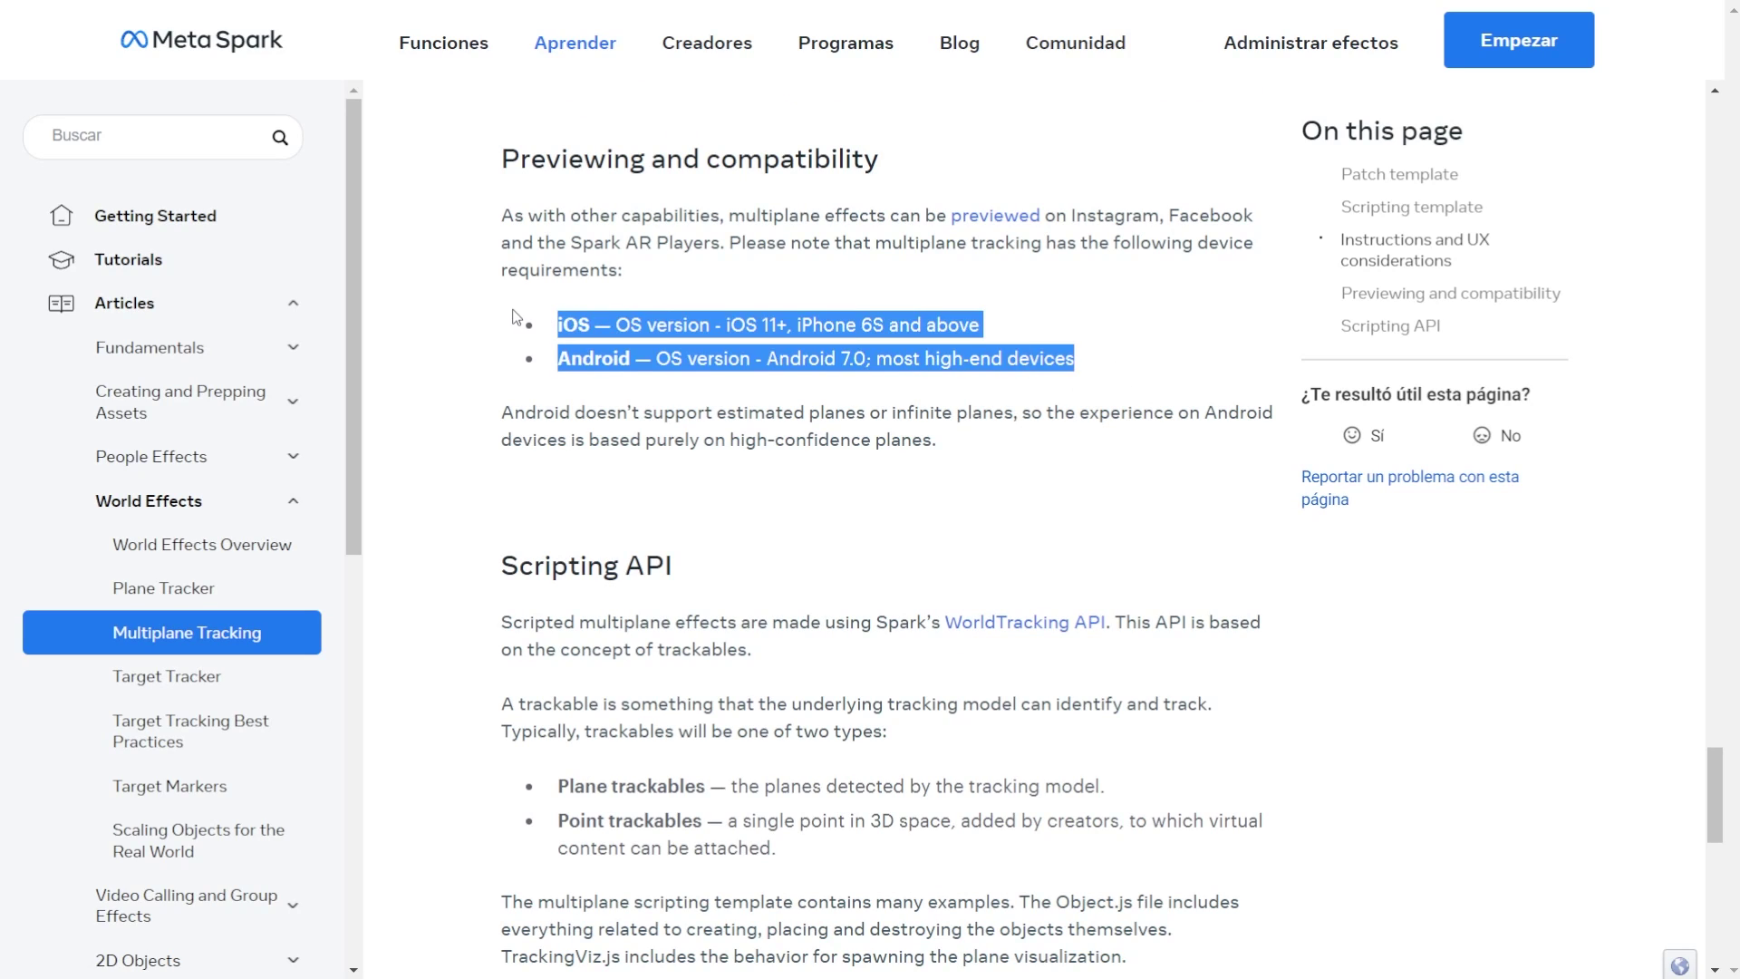
click(497, 386)
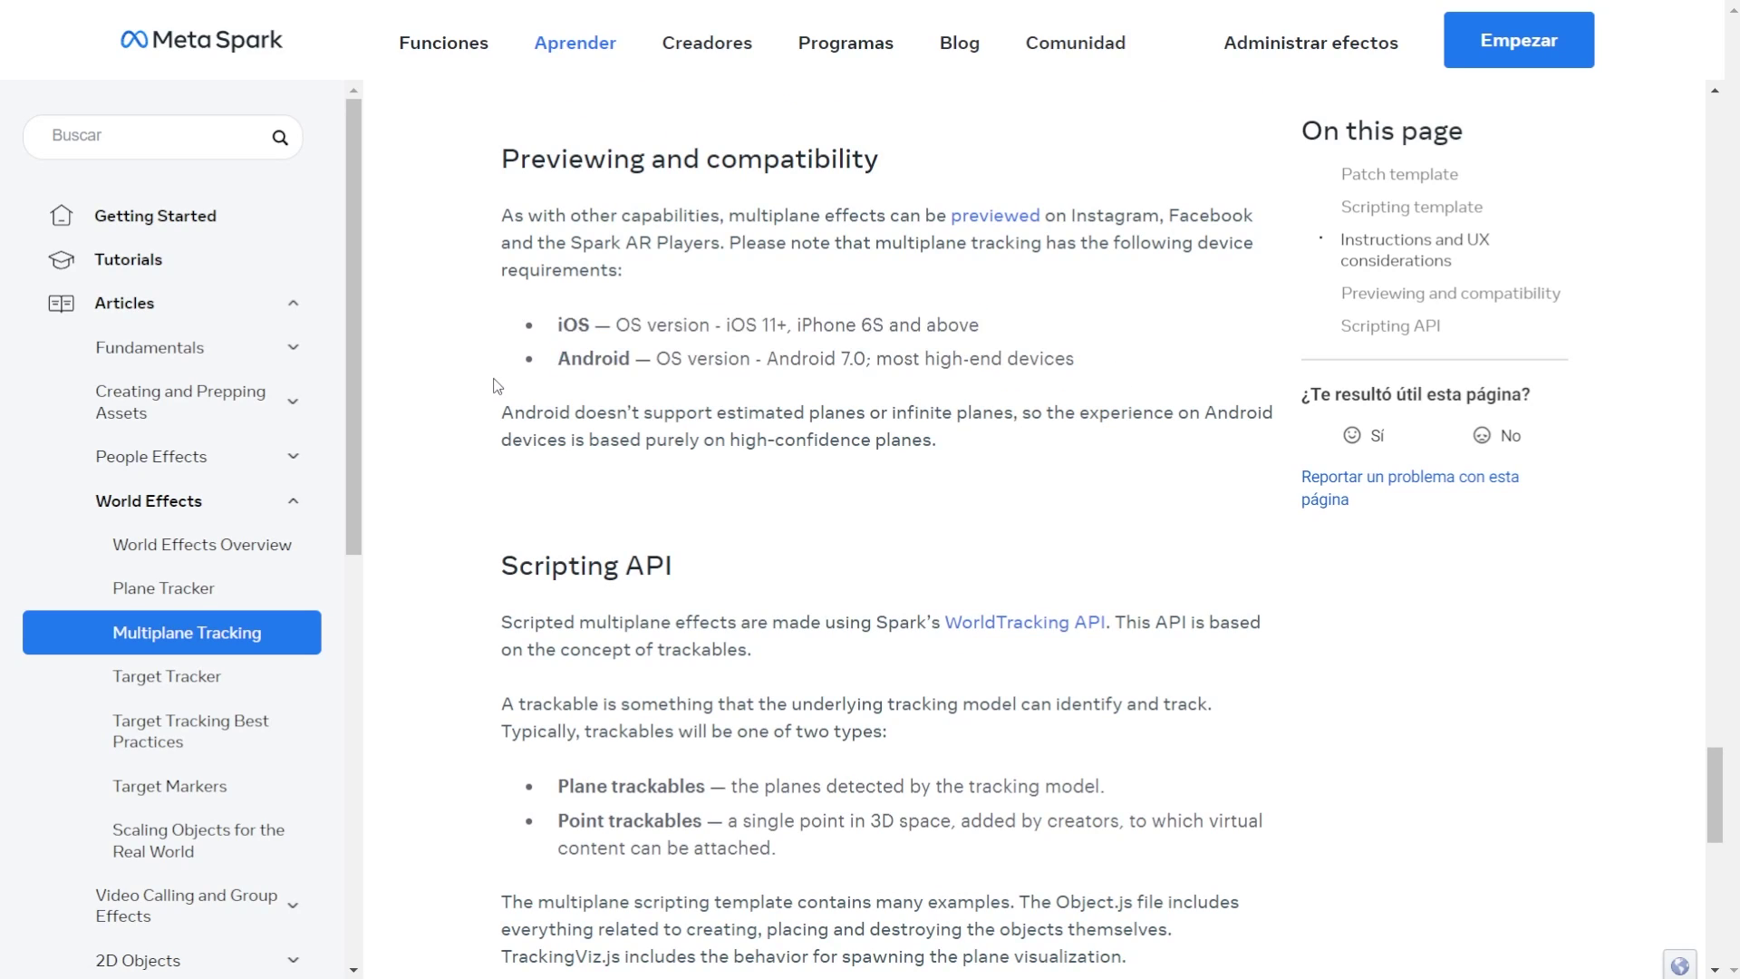
scroll(496, 386, down, 2)
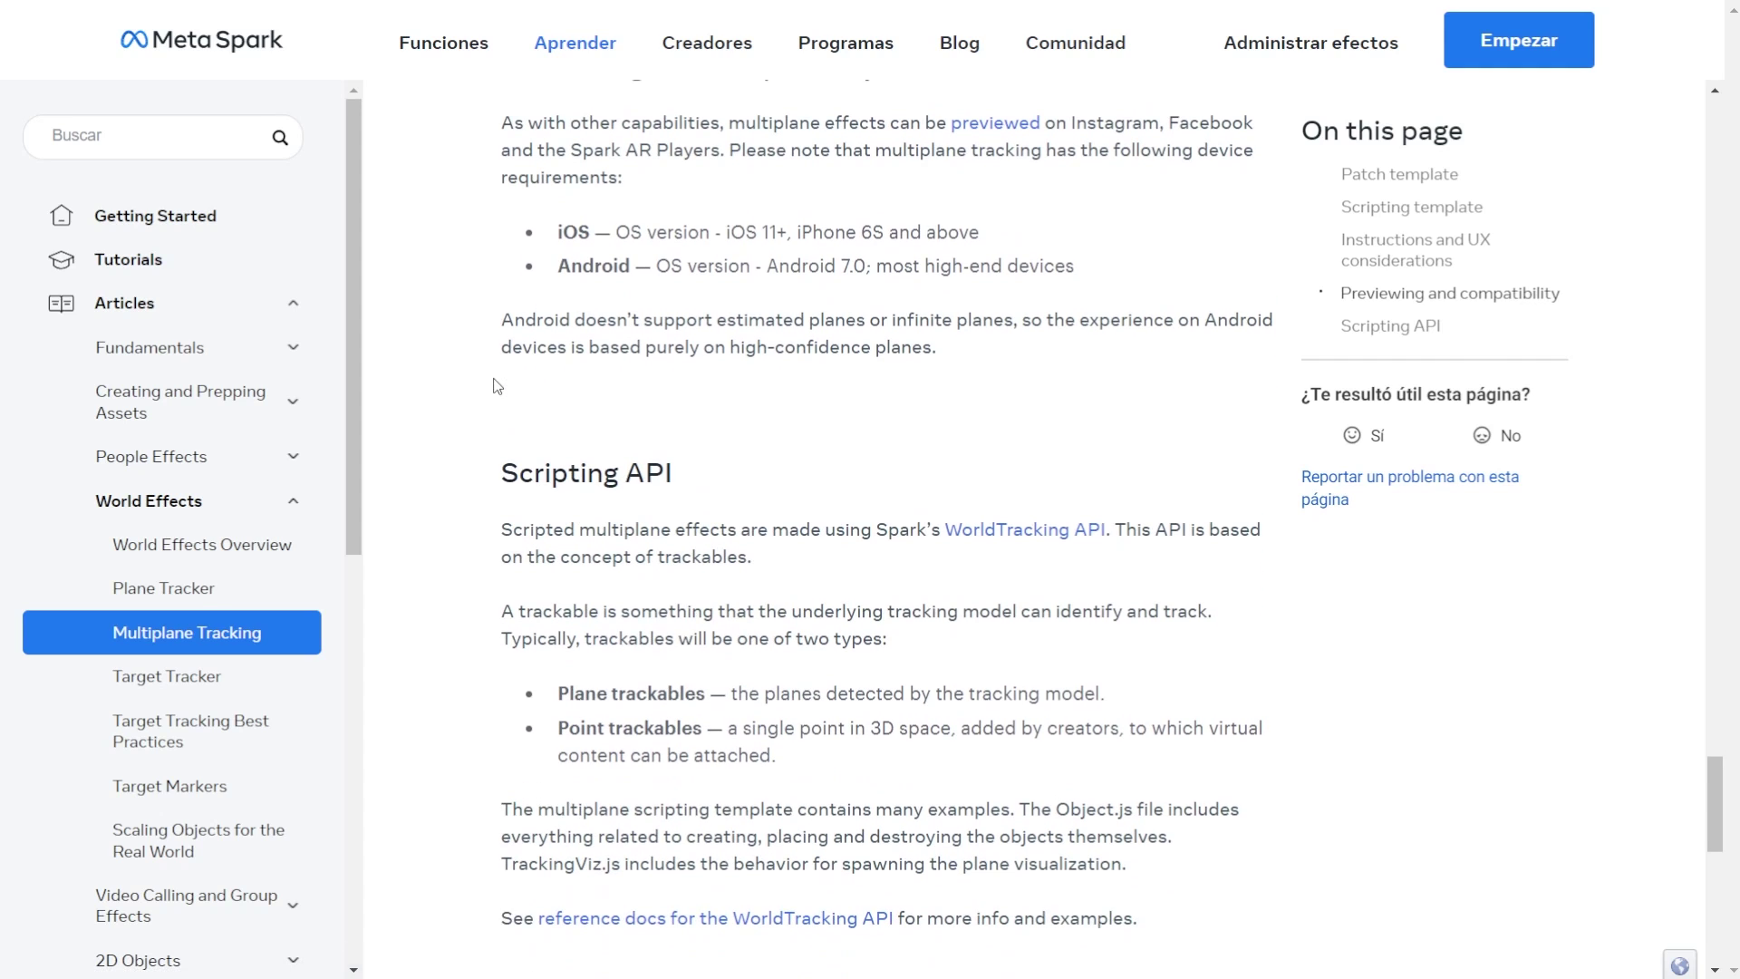
scroll(496, 386, up, 2)
scroll(496, 386, up, 1)
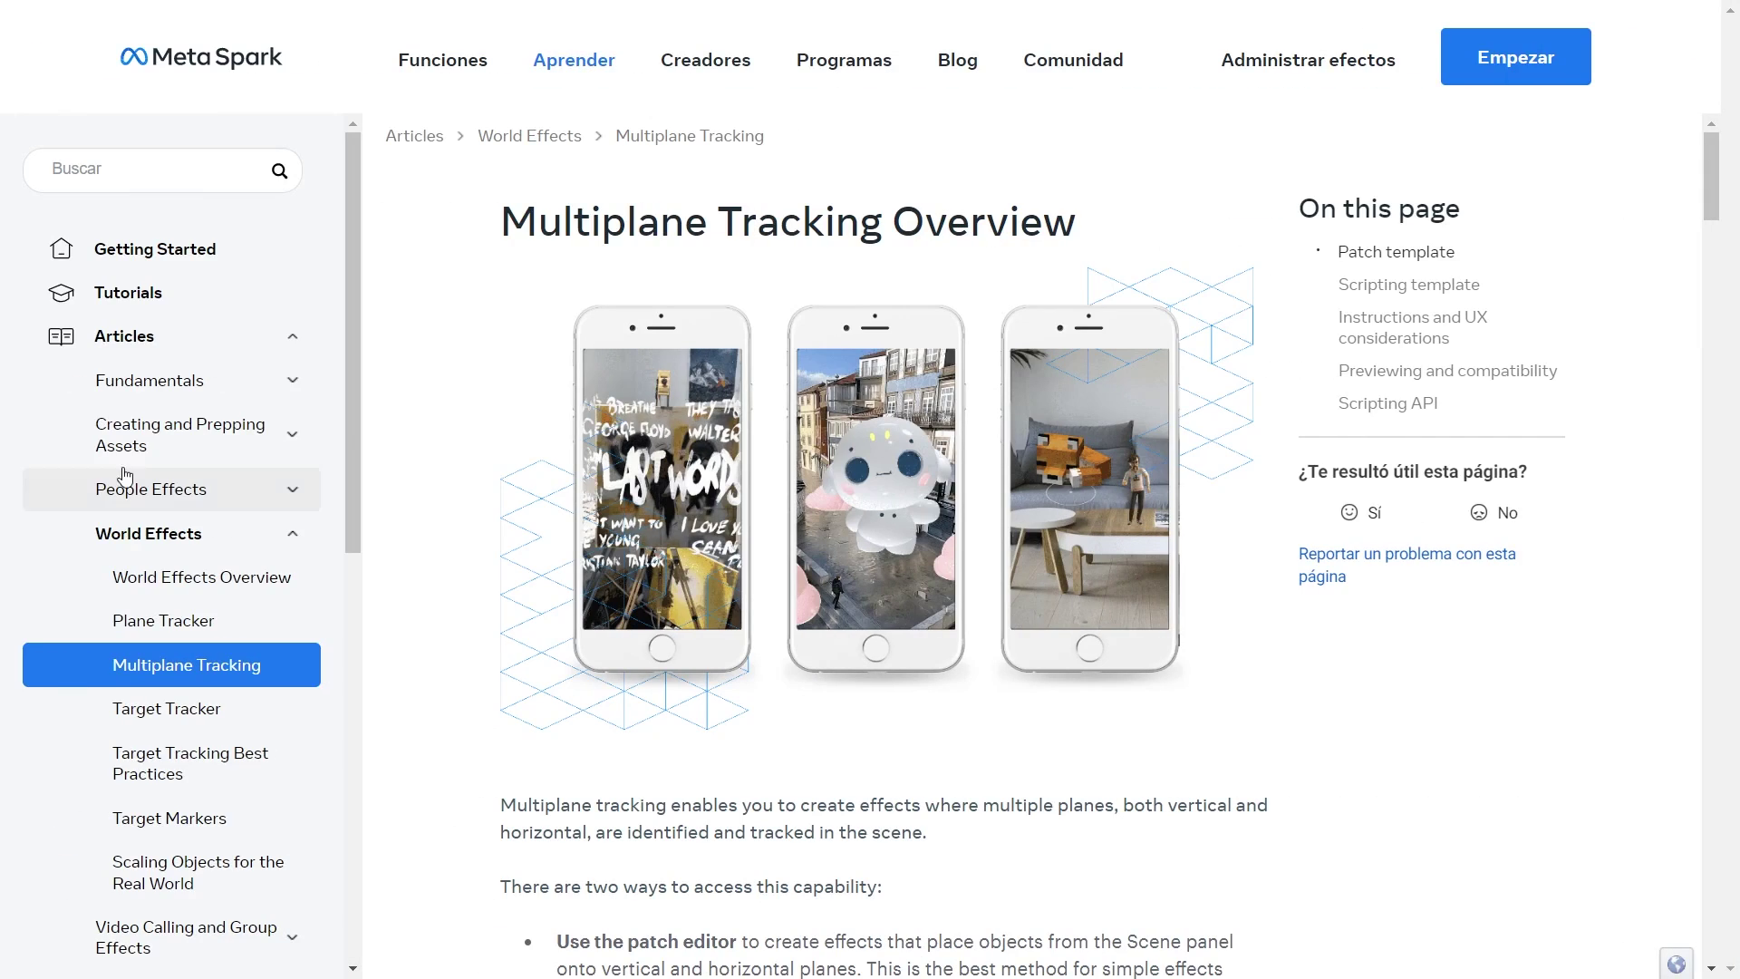
Read the Multiplane Tracking overview and patch template section, highlighting the list of limitations of patch-based implementations.
scroll(1684, 625, down, 4)
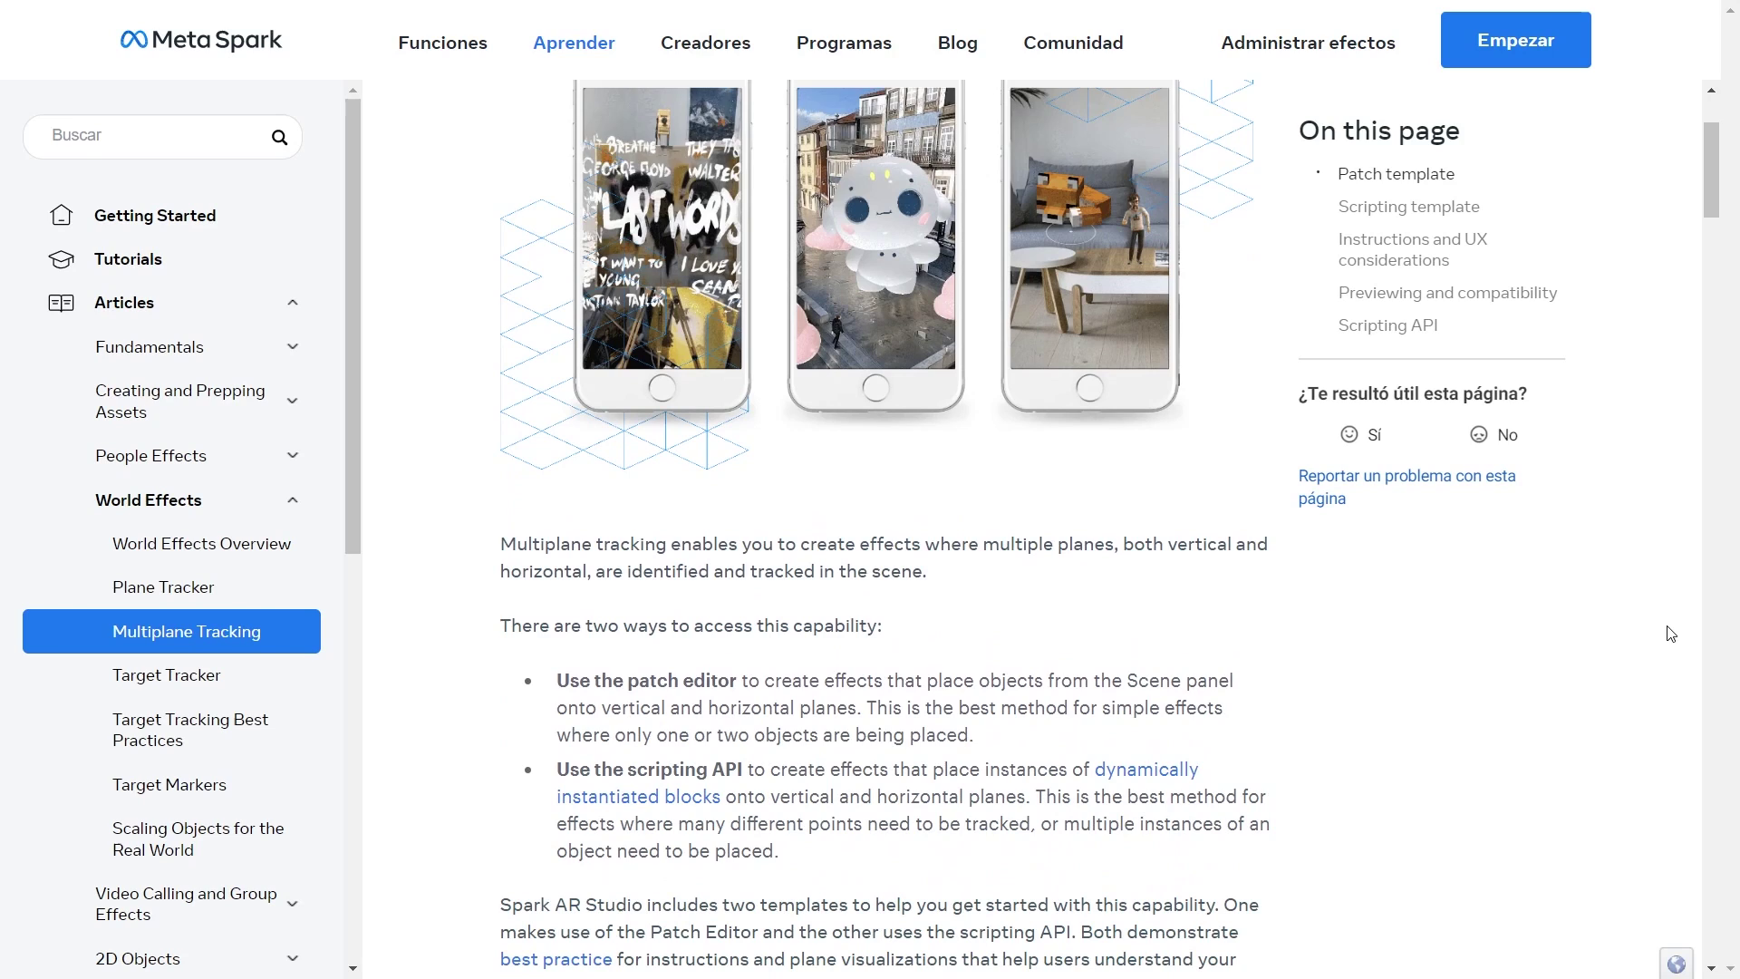
scroll(1670, 634, down, 7)
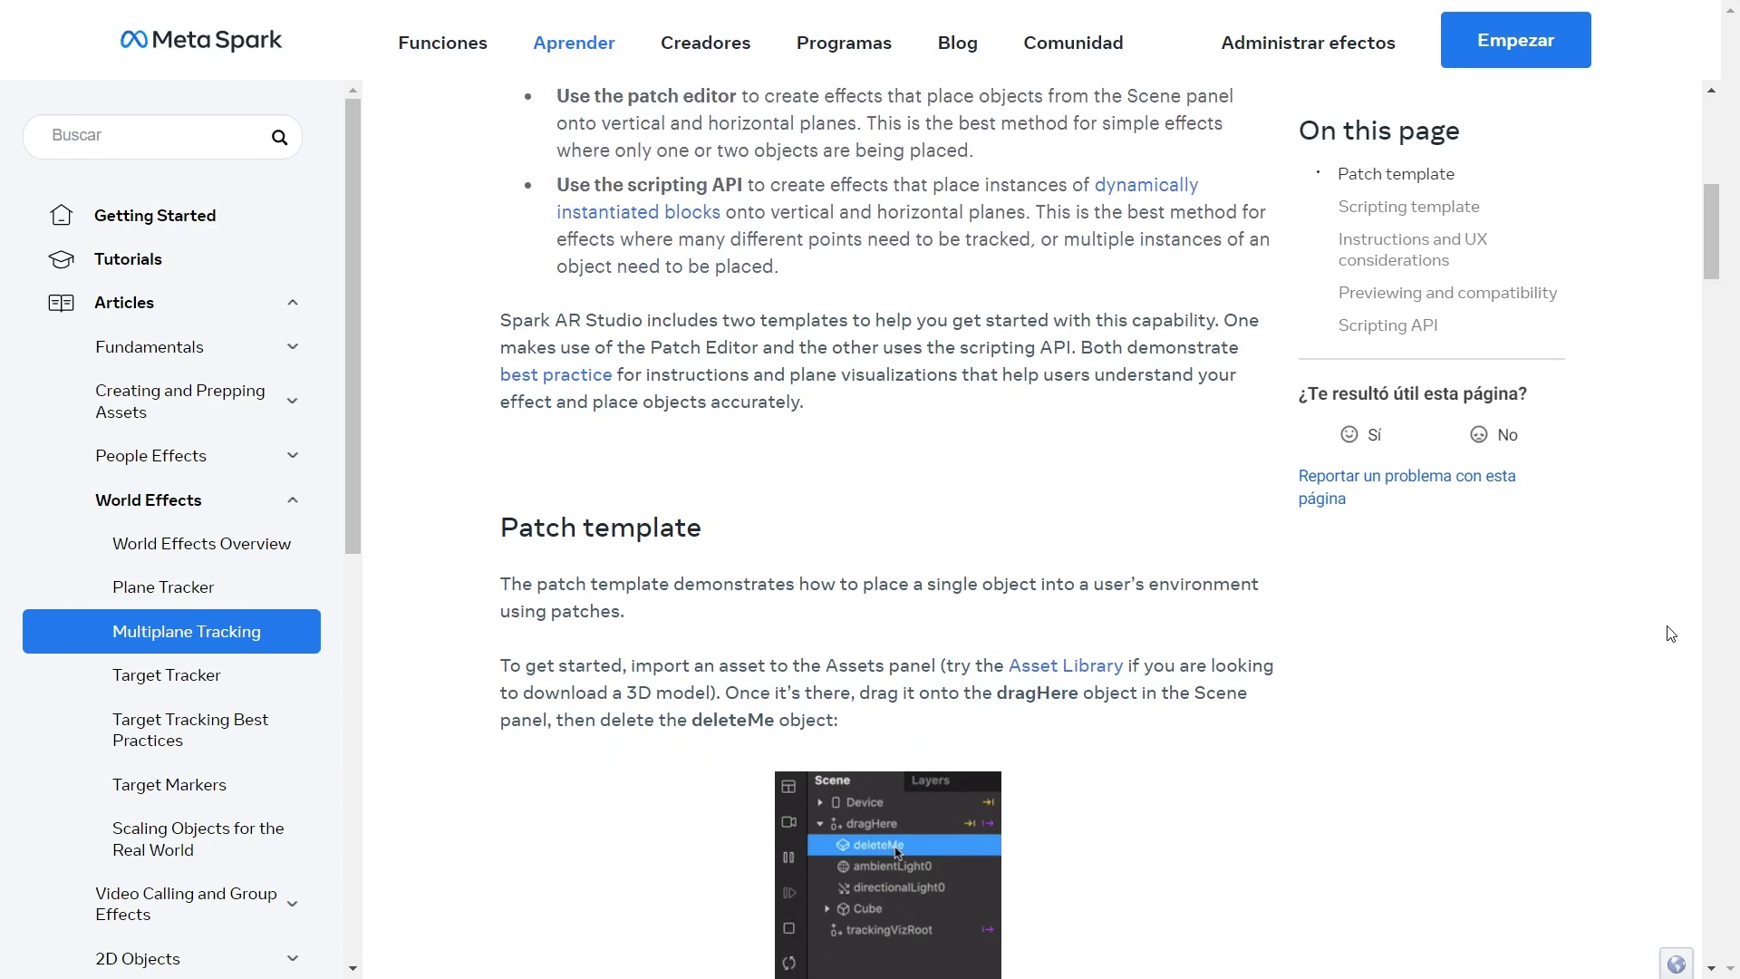
scroll(1670, 634, down, 6)
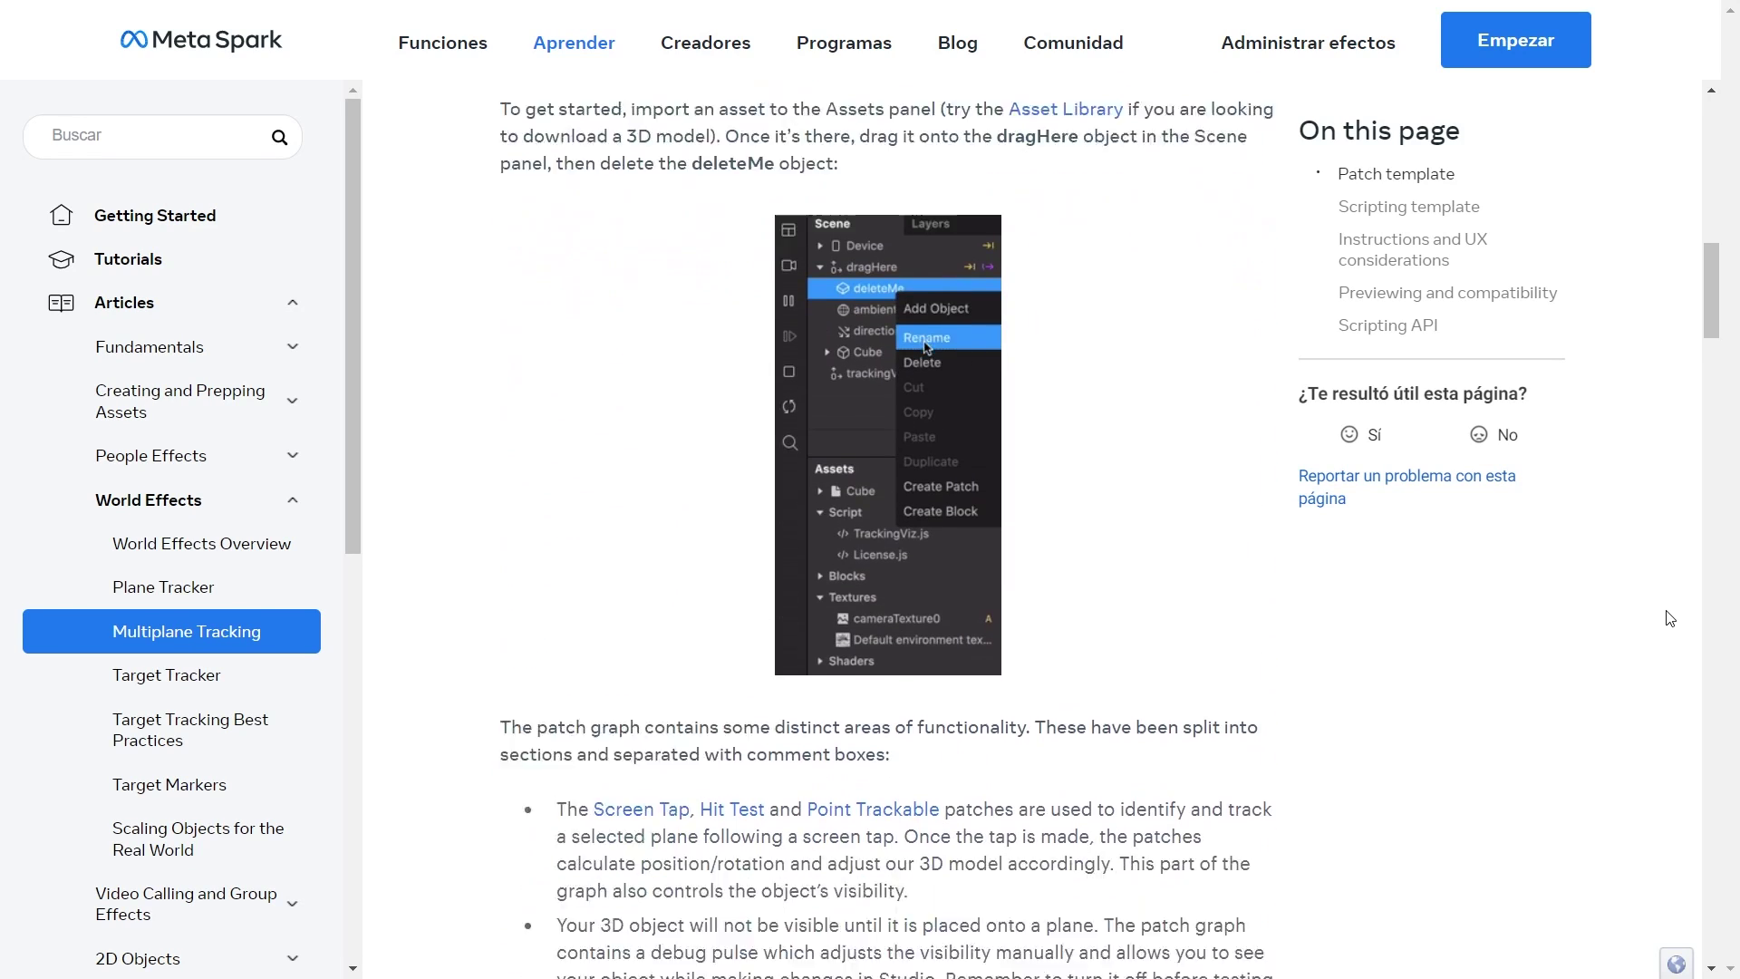
scroll(1670, 613, down, 7)
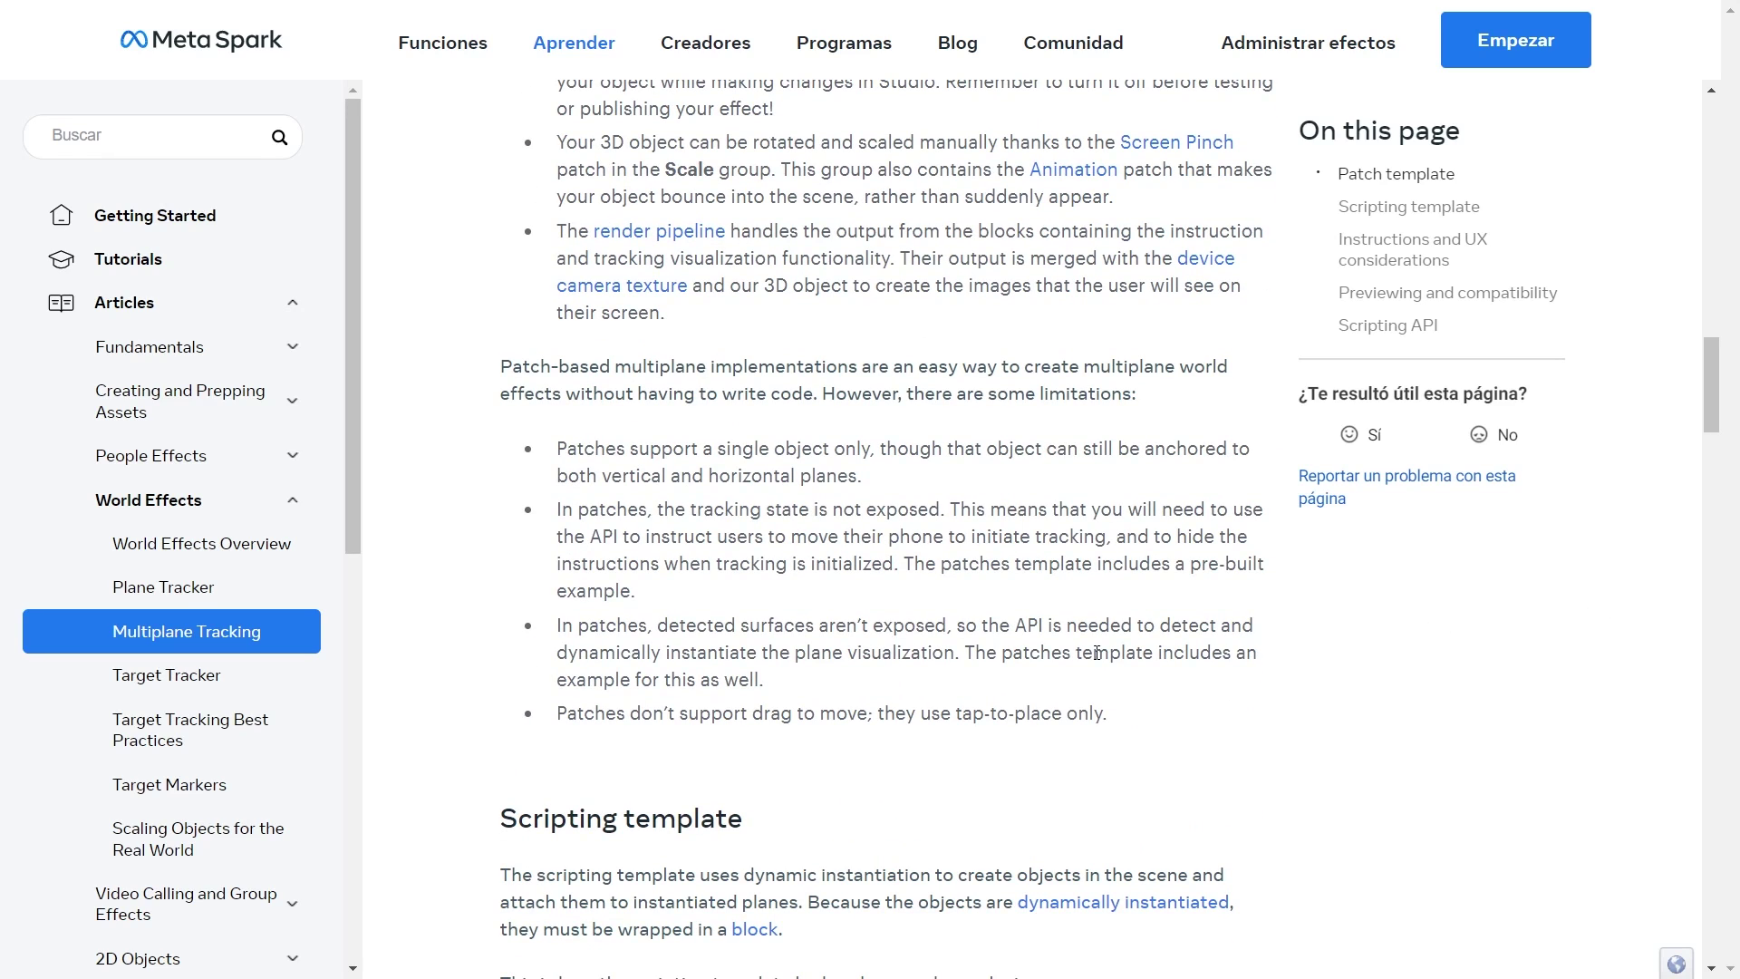
drag(1107, 713, 553, 453)
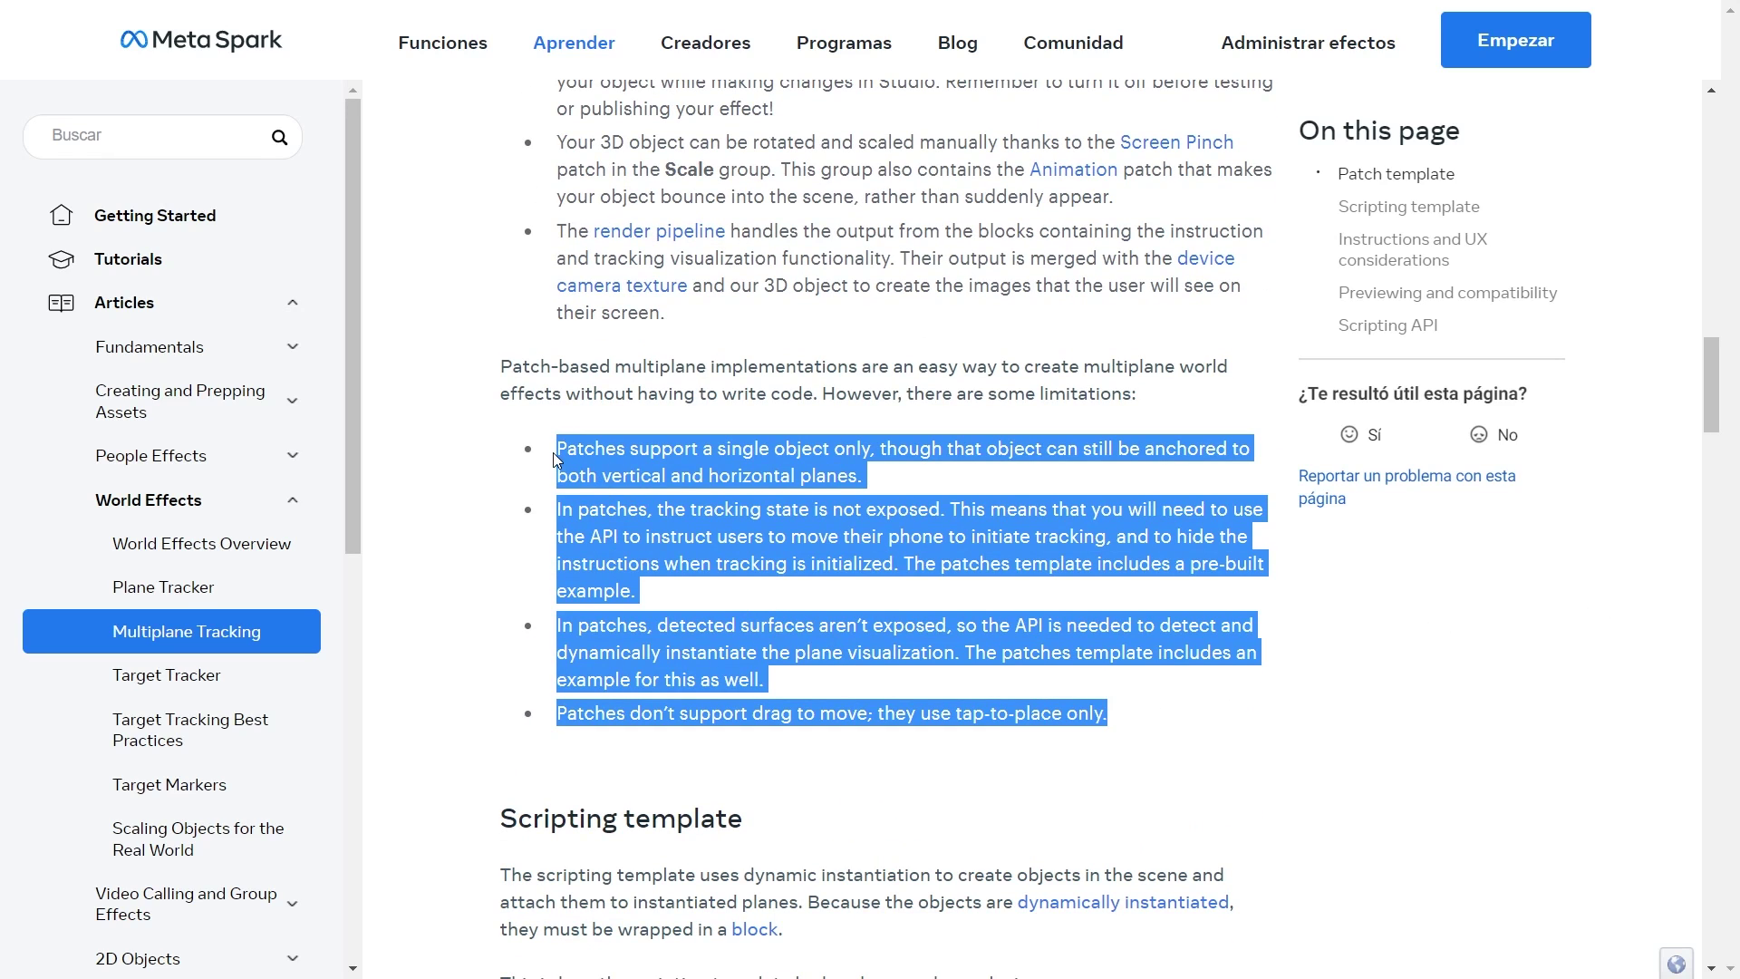
click(553, 453)
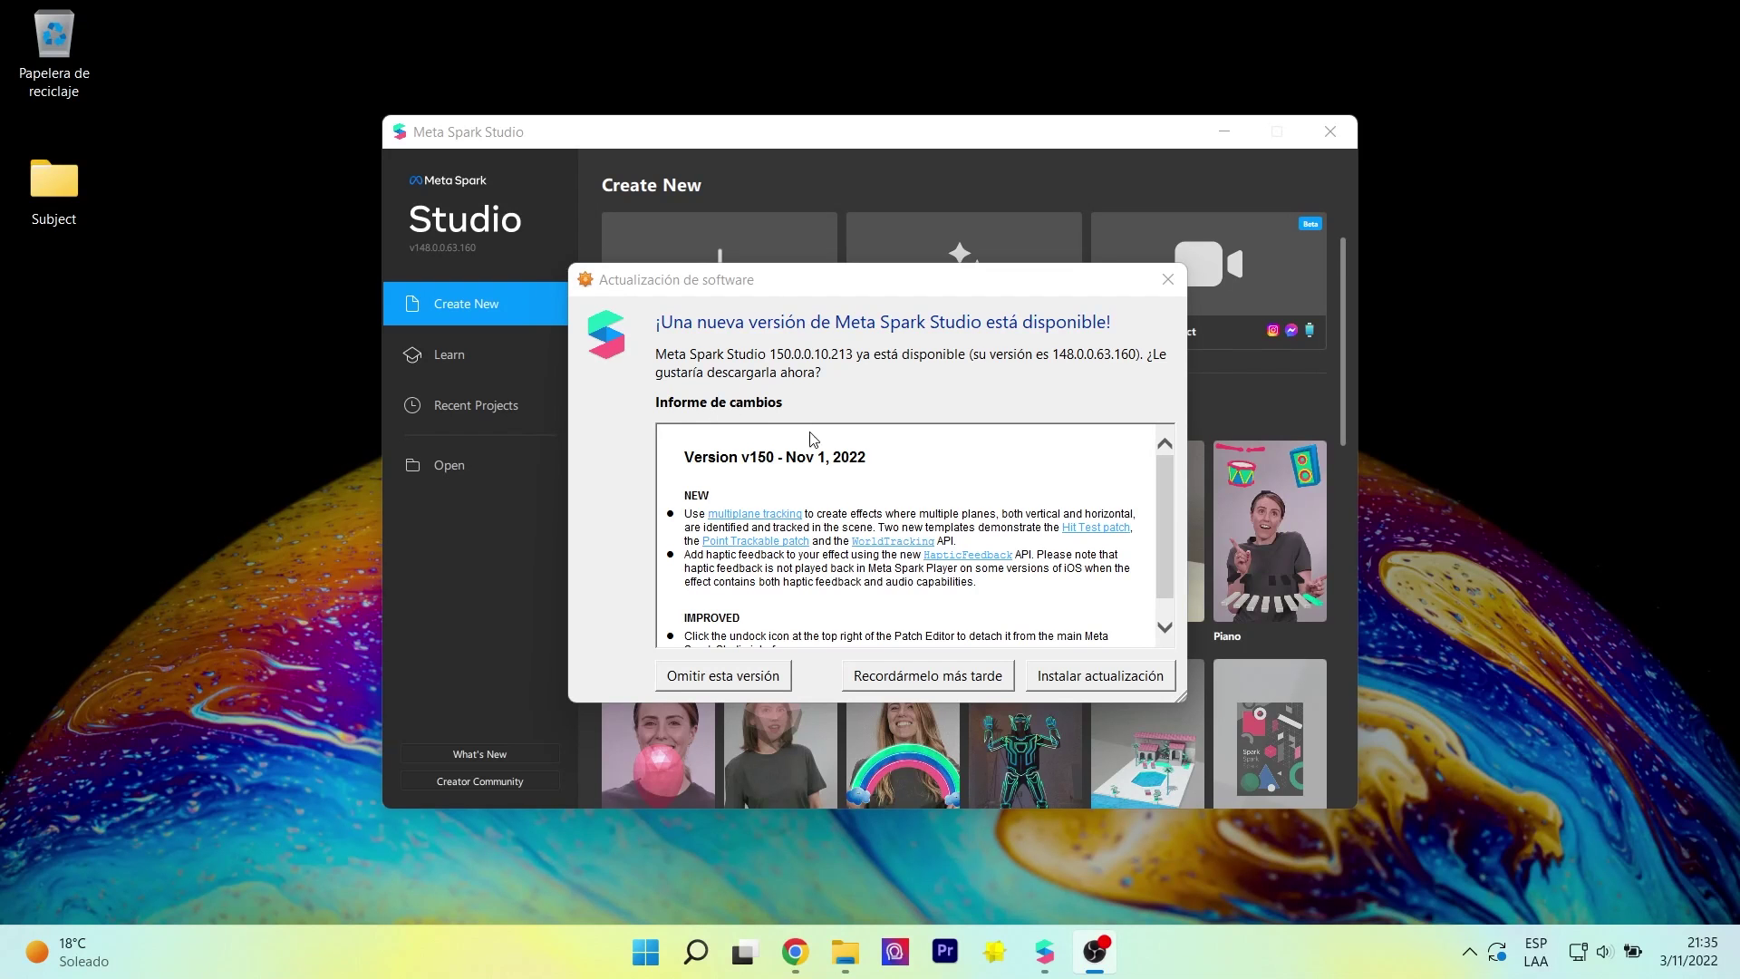
Review the Version v150 change notes and install the Meta Spark Studio update.
scroll(888, 512, down, 1)
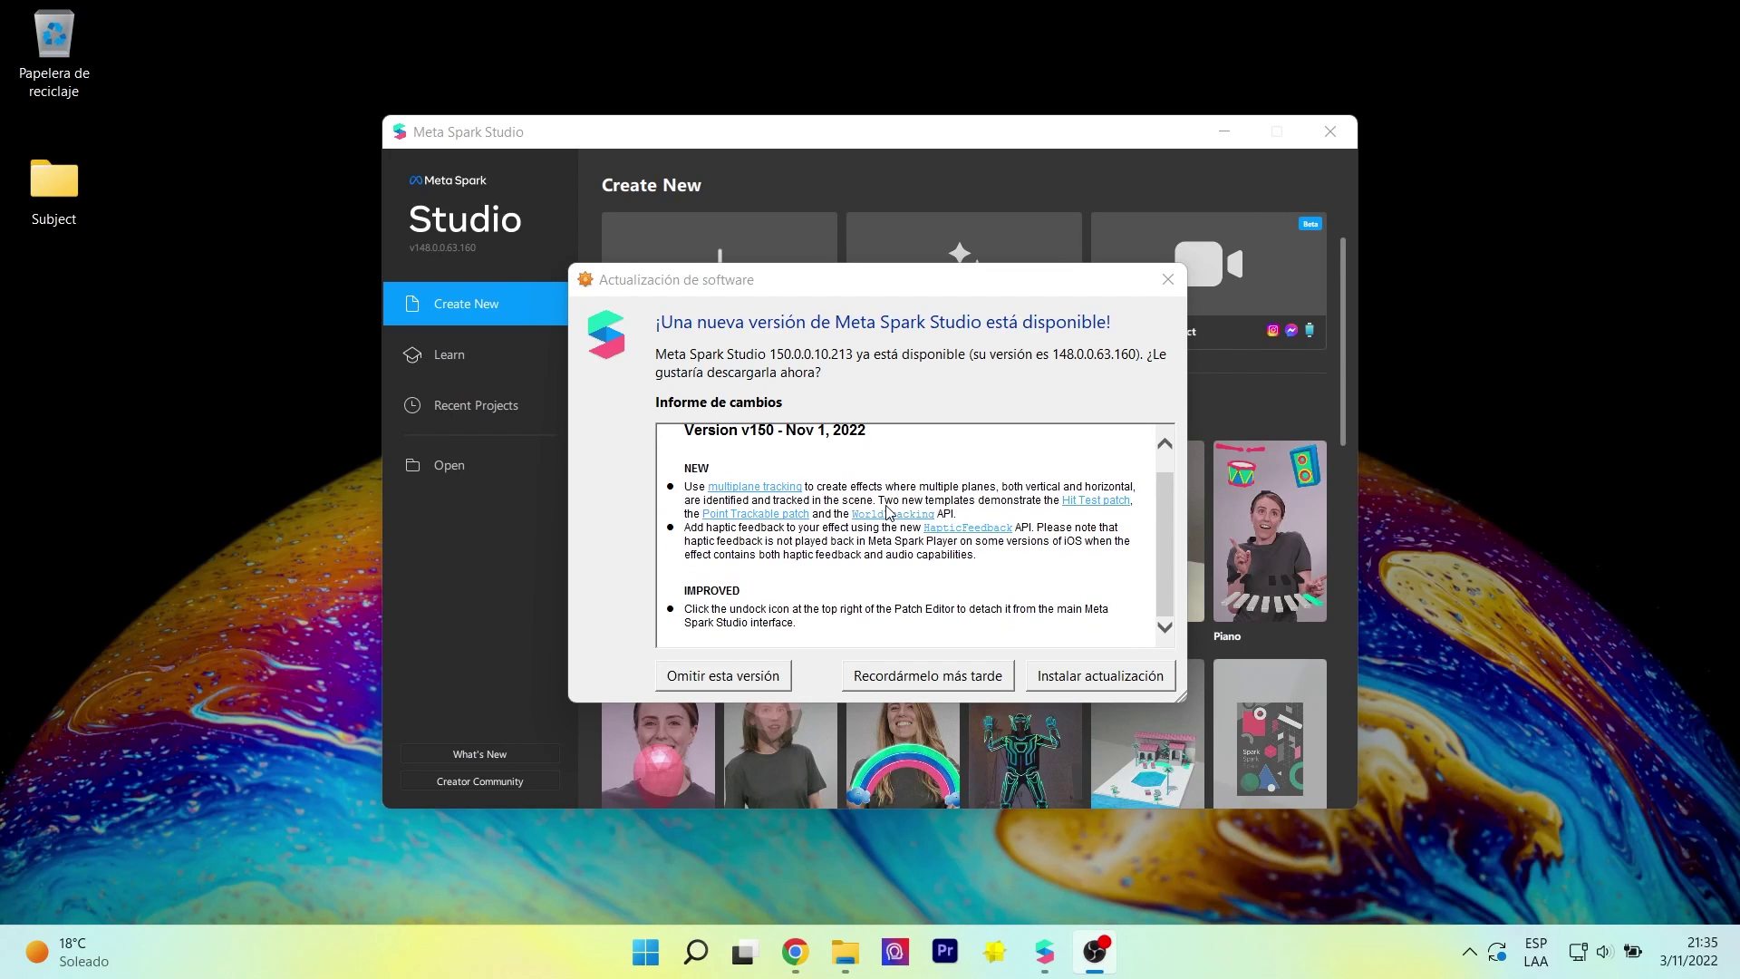
click(1079, 675)
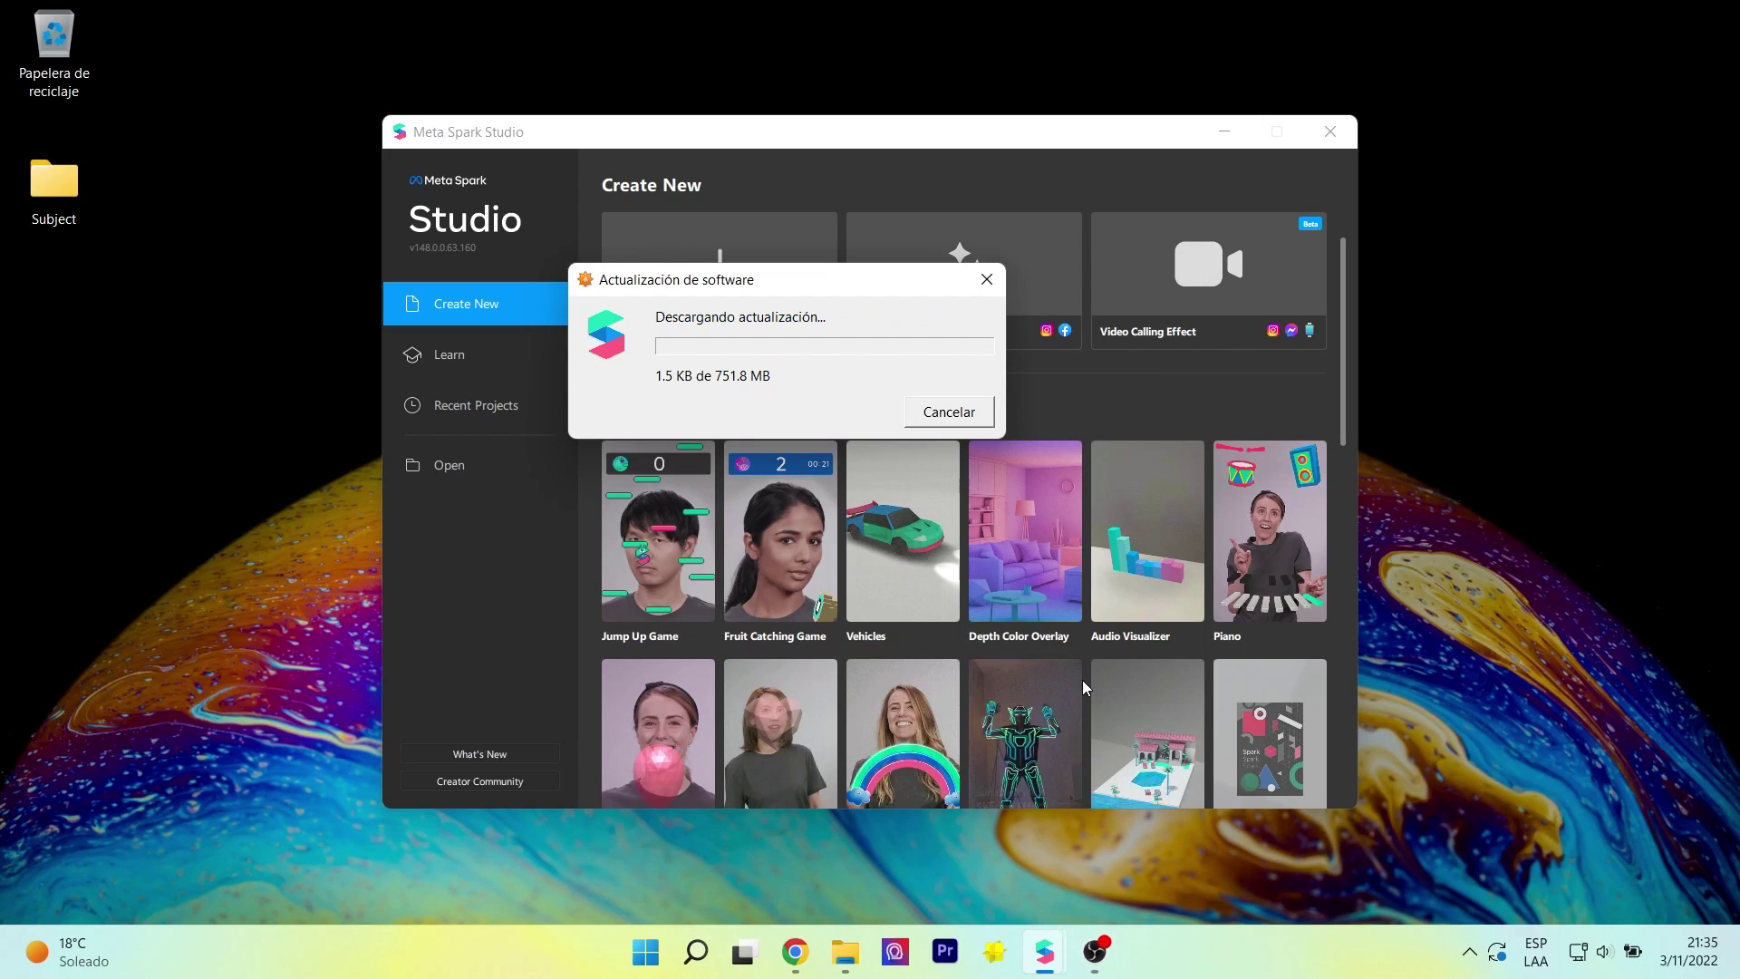
drag(803, 290, 989, 402)
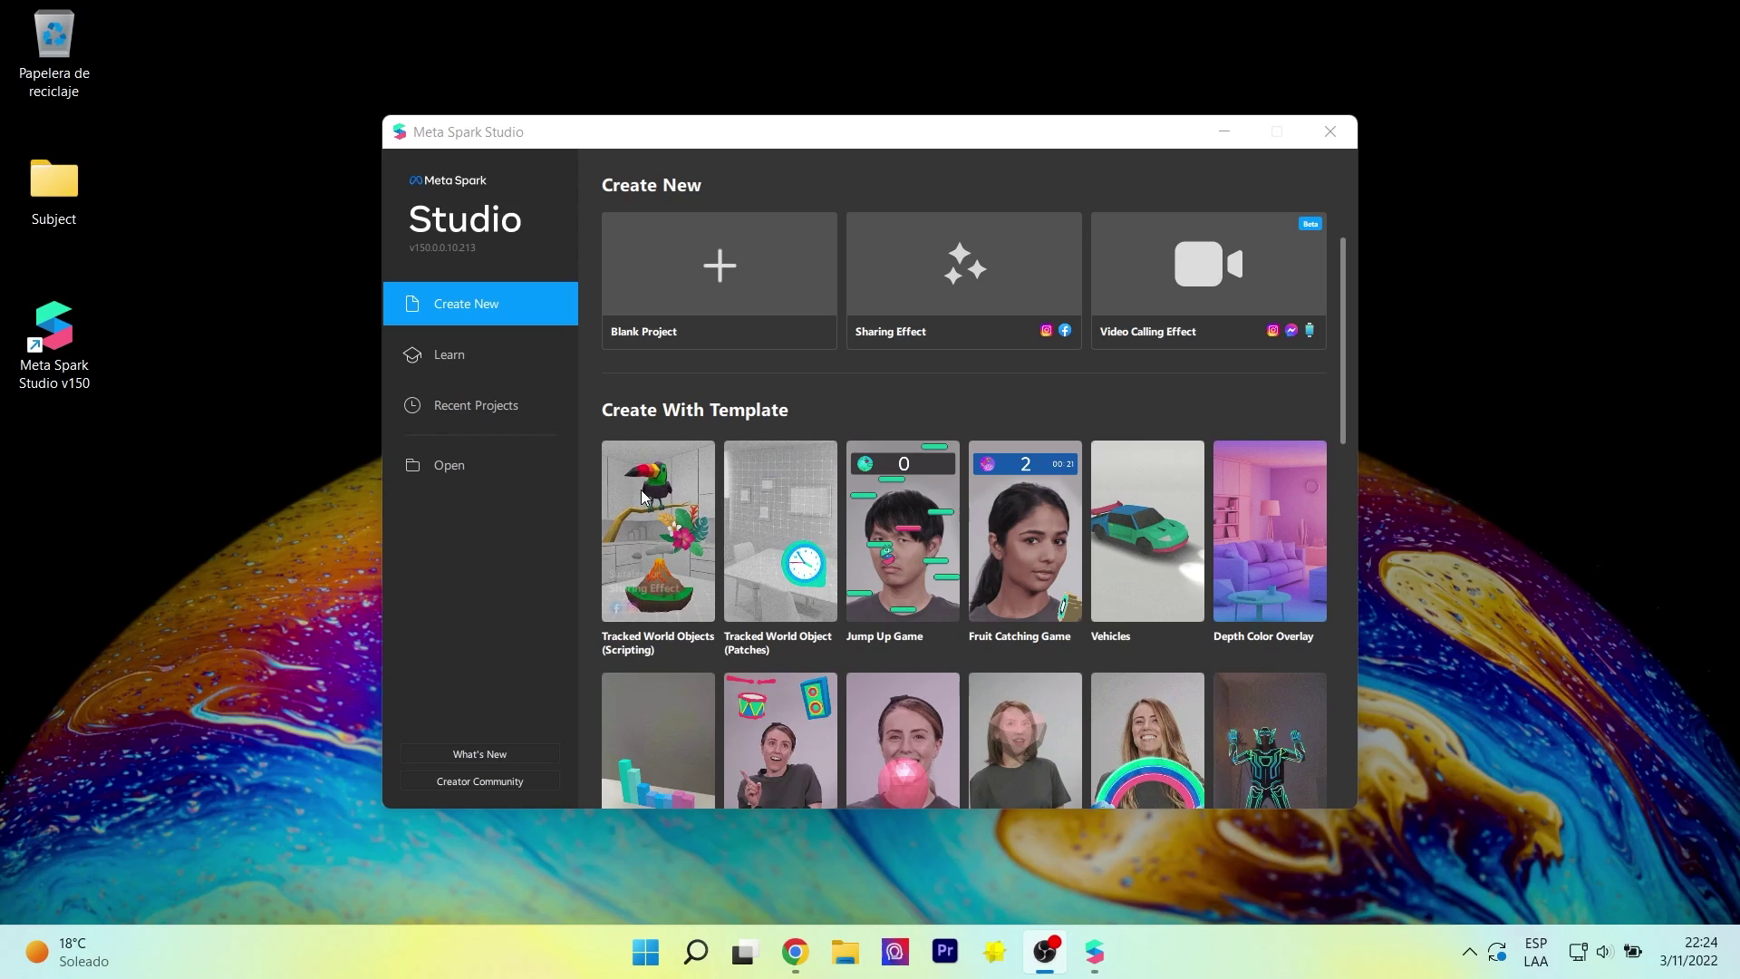
Create a project from the Tracked World Object (Patches) template and enlarge the Patch Editor area.
click(736, 469)
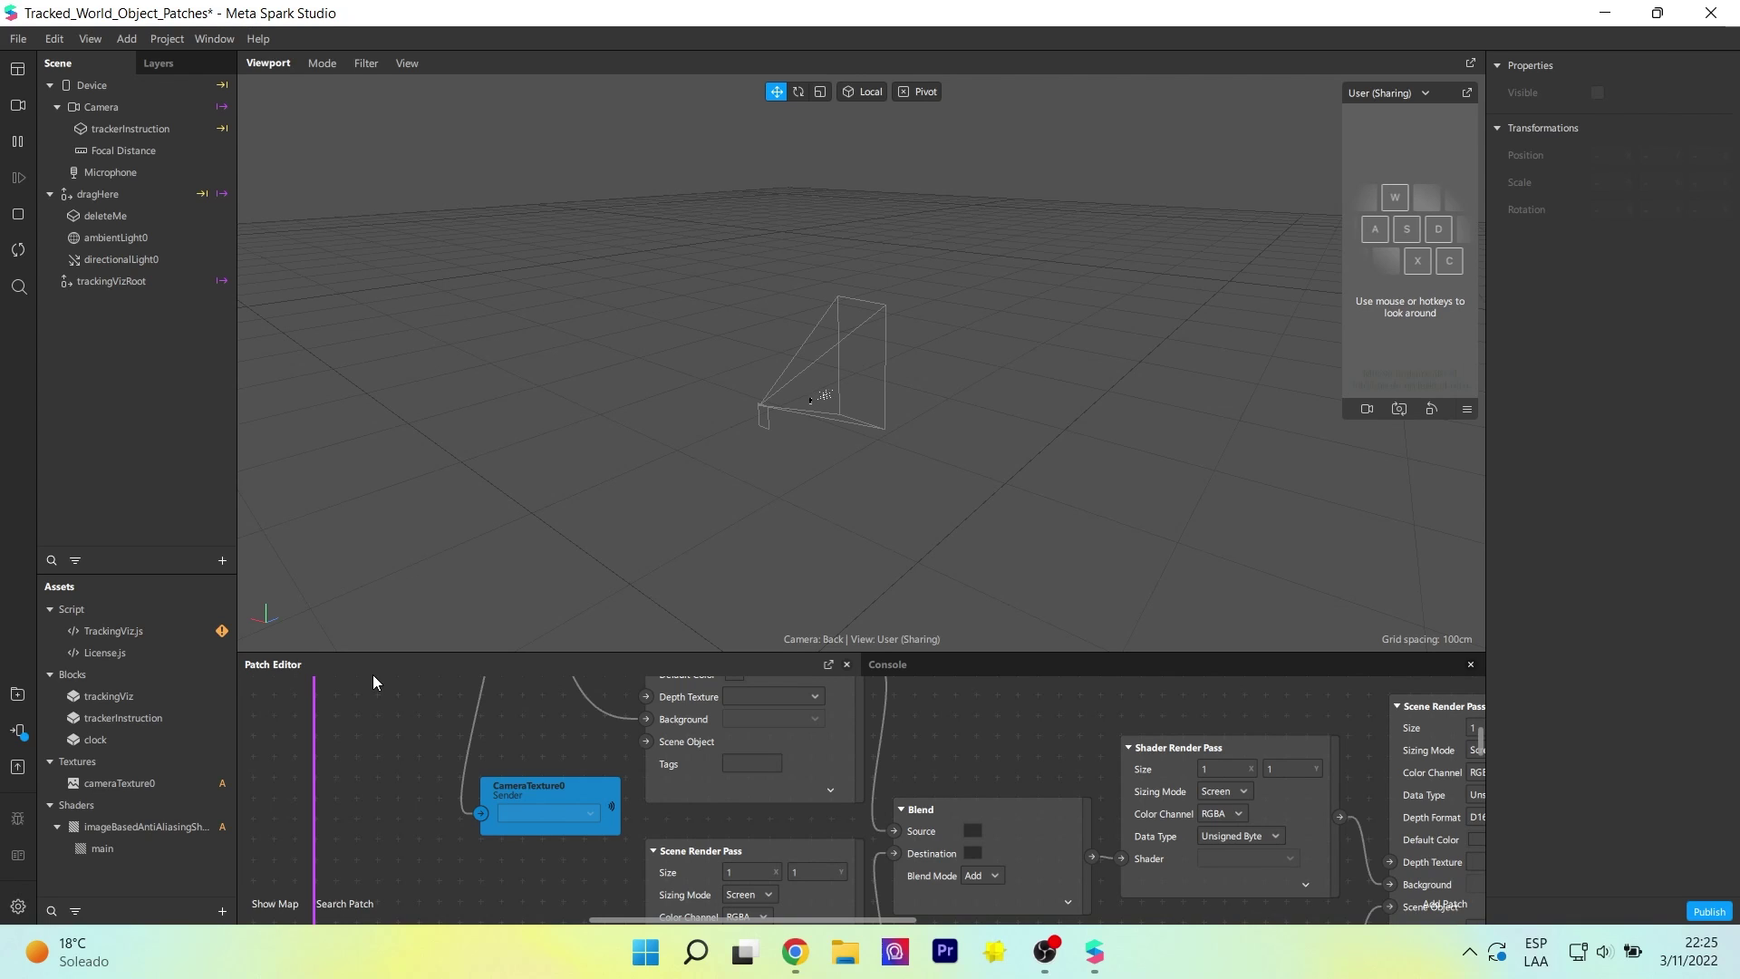
scroll(416, 812, up, 5)
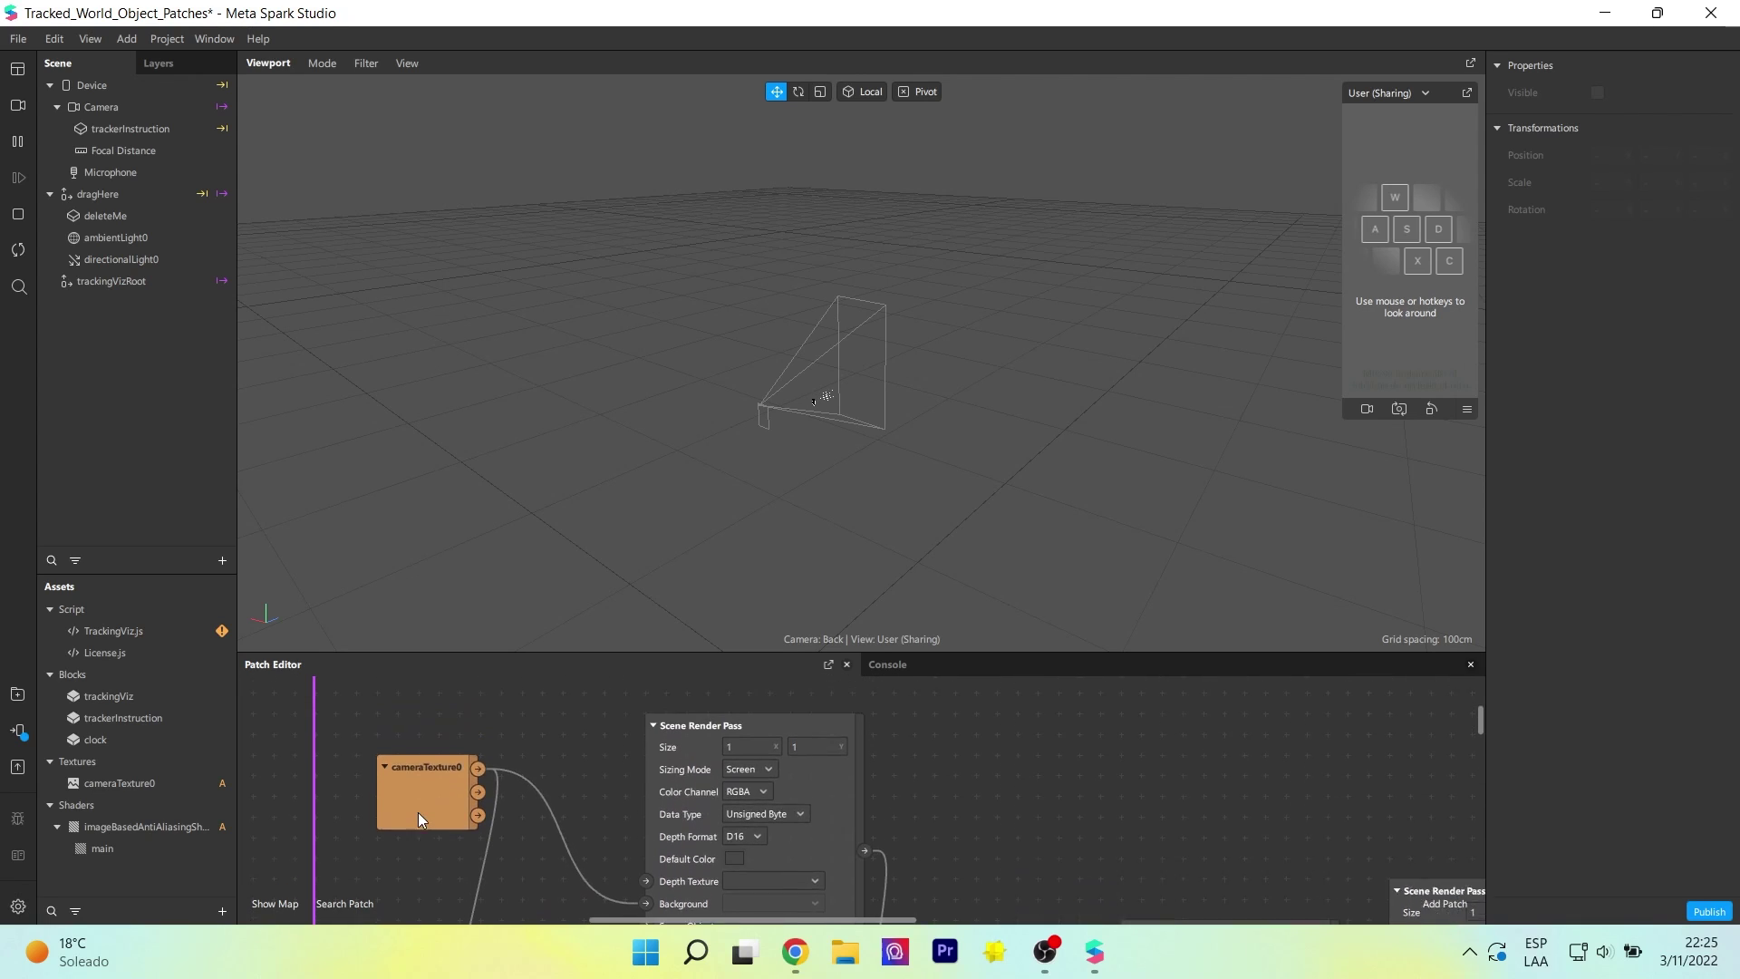
scroll(419, 813, down, 1)
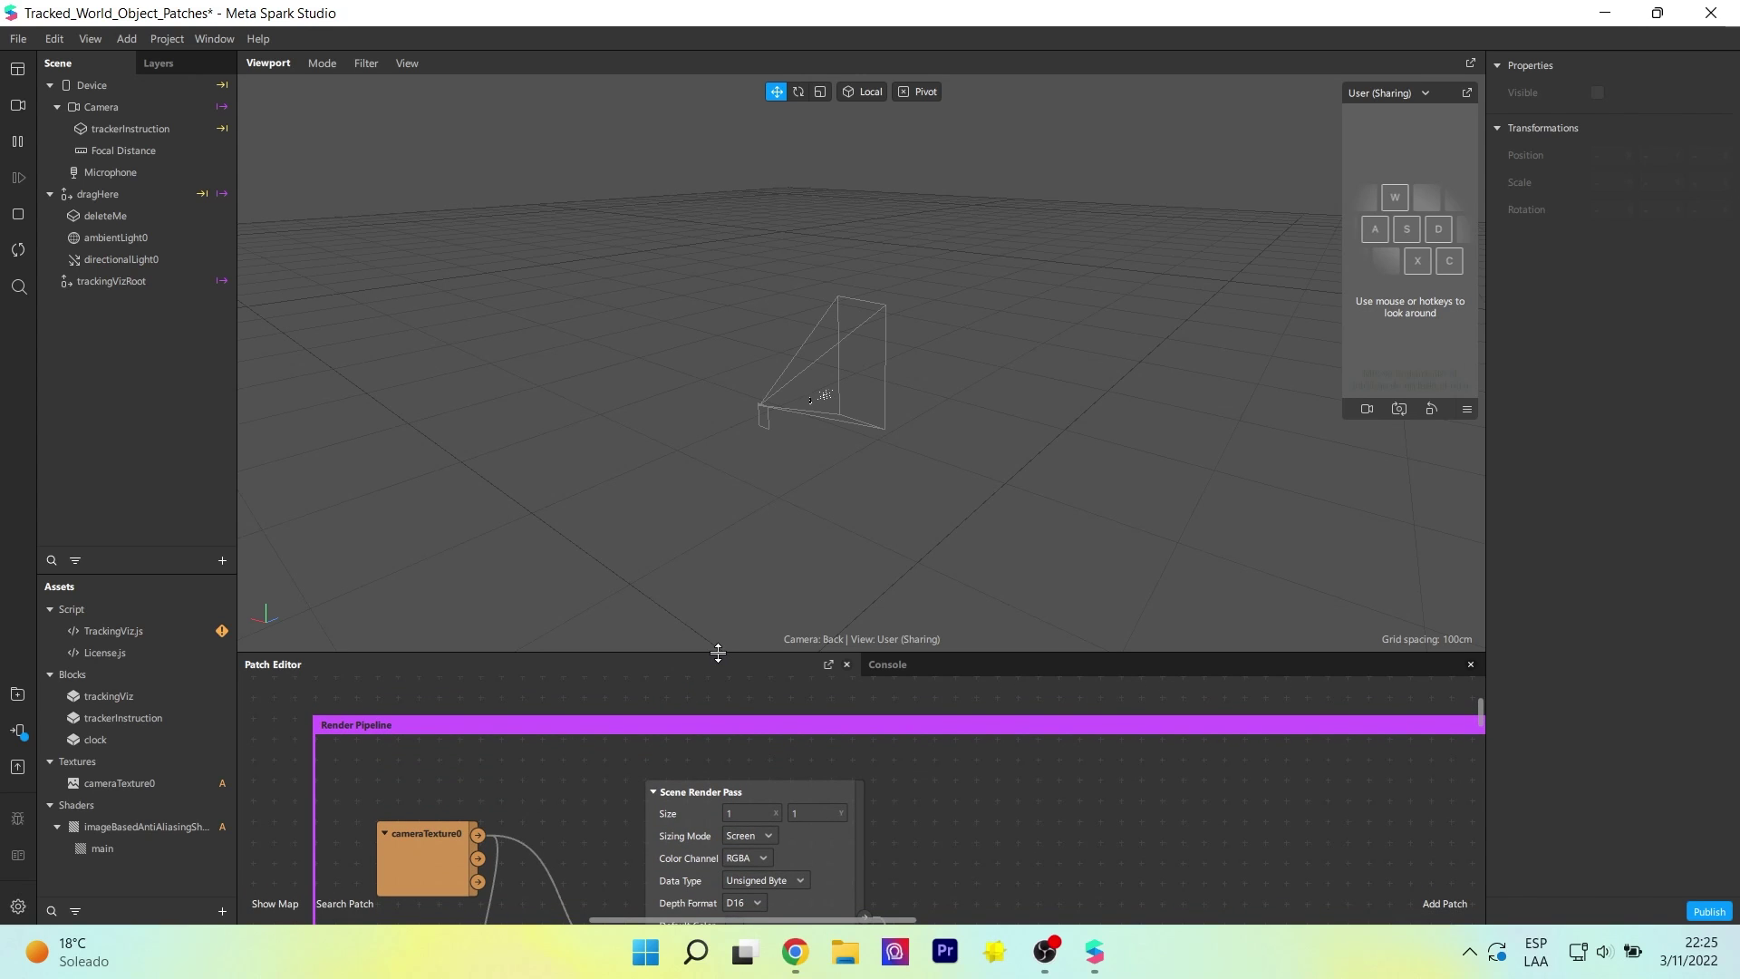
drag(718, 651, 712, 539)
Examine the Render Pipeline patches from cameraTexture0 through the scene and shader render passes.
scroll(997, 738, down, 2)
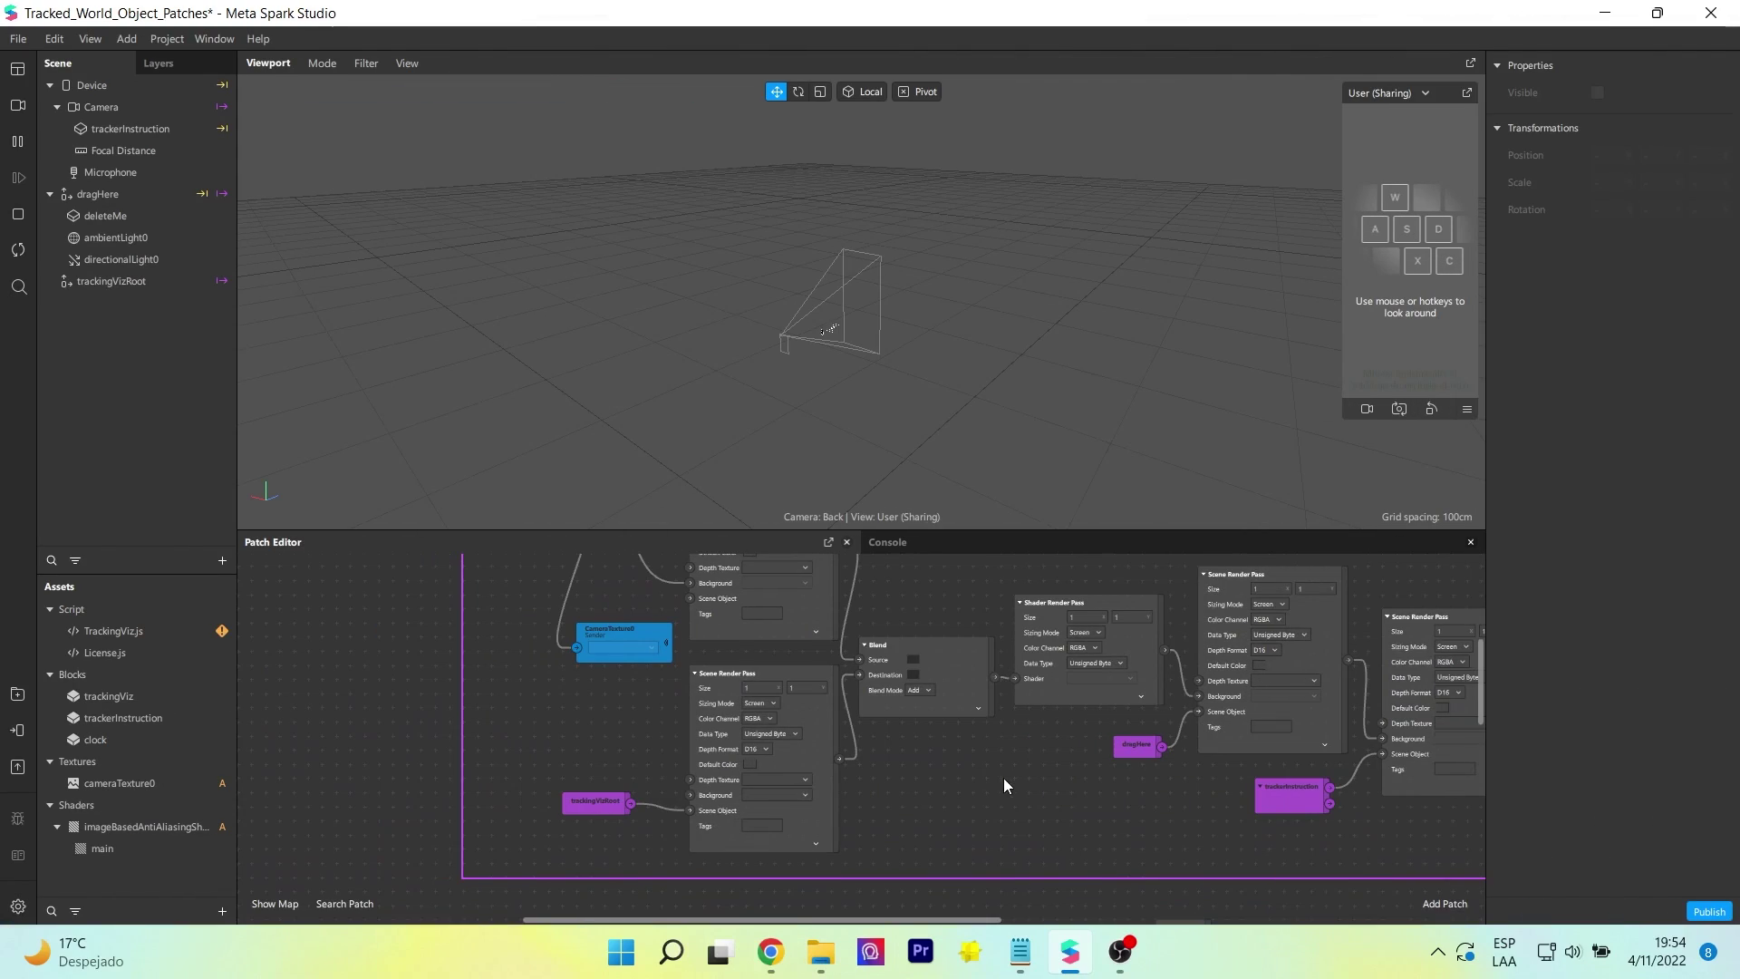
scroll(1004, 777, down, 2)
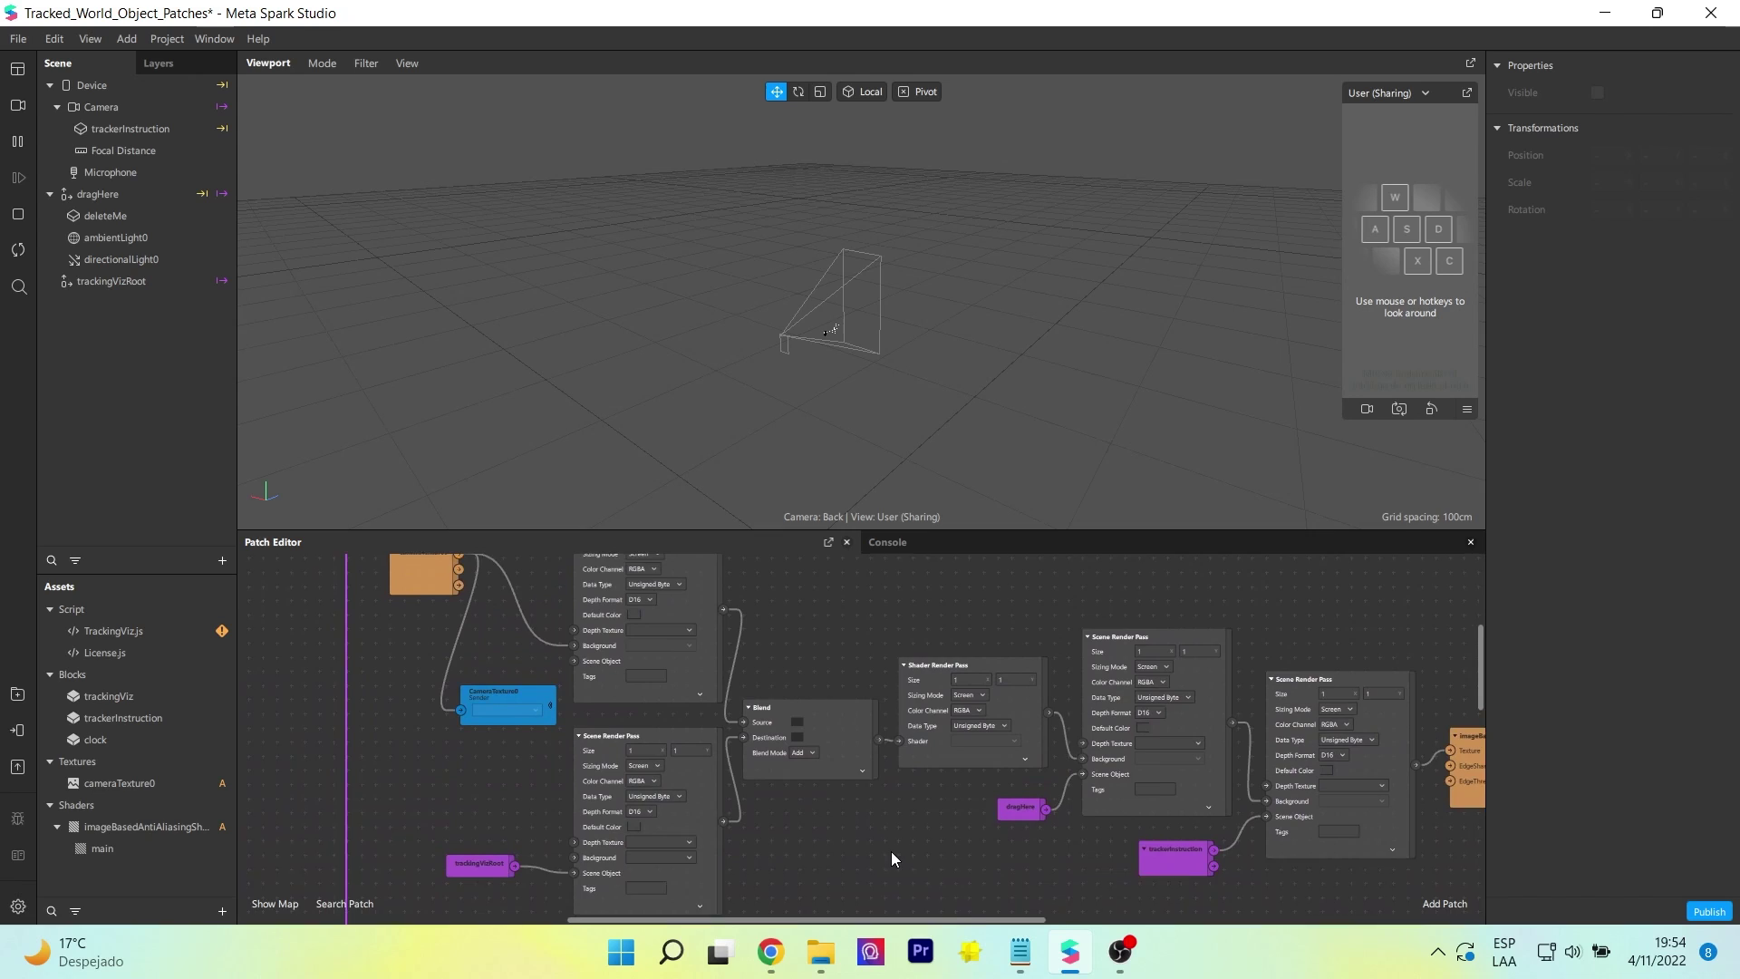
scroll(473, 660, up, 2)
middle_drag(504, 686, 480, 797)
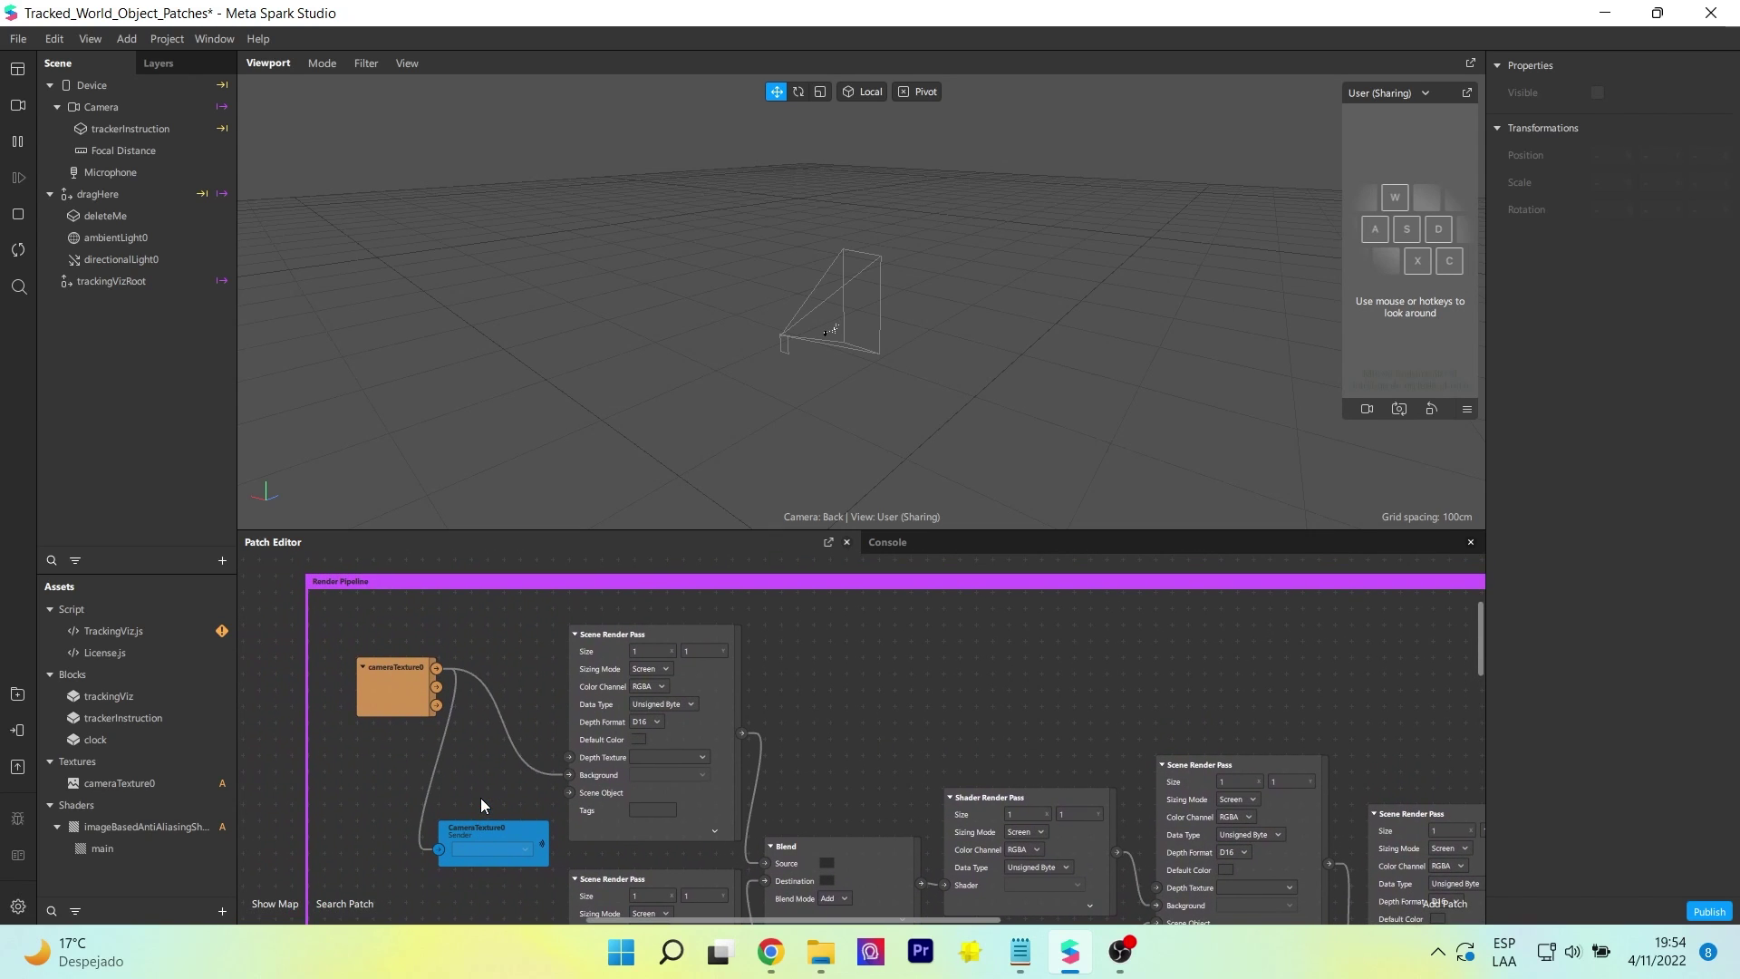
scroll(792, 754, up, 1)
mouse_move(843, 761)
middle_down()
mouse_move(847, 696)
mouse_move(820, 684)
mouse_move(771, 710)
mouse_move(796, 633)
middle_up()
drag(795, 641, 489, 641)
scroll(490, 645, right, 6)
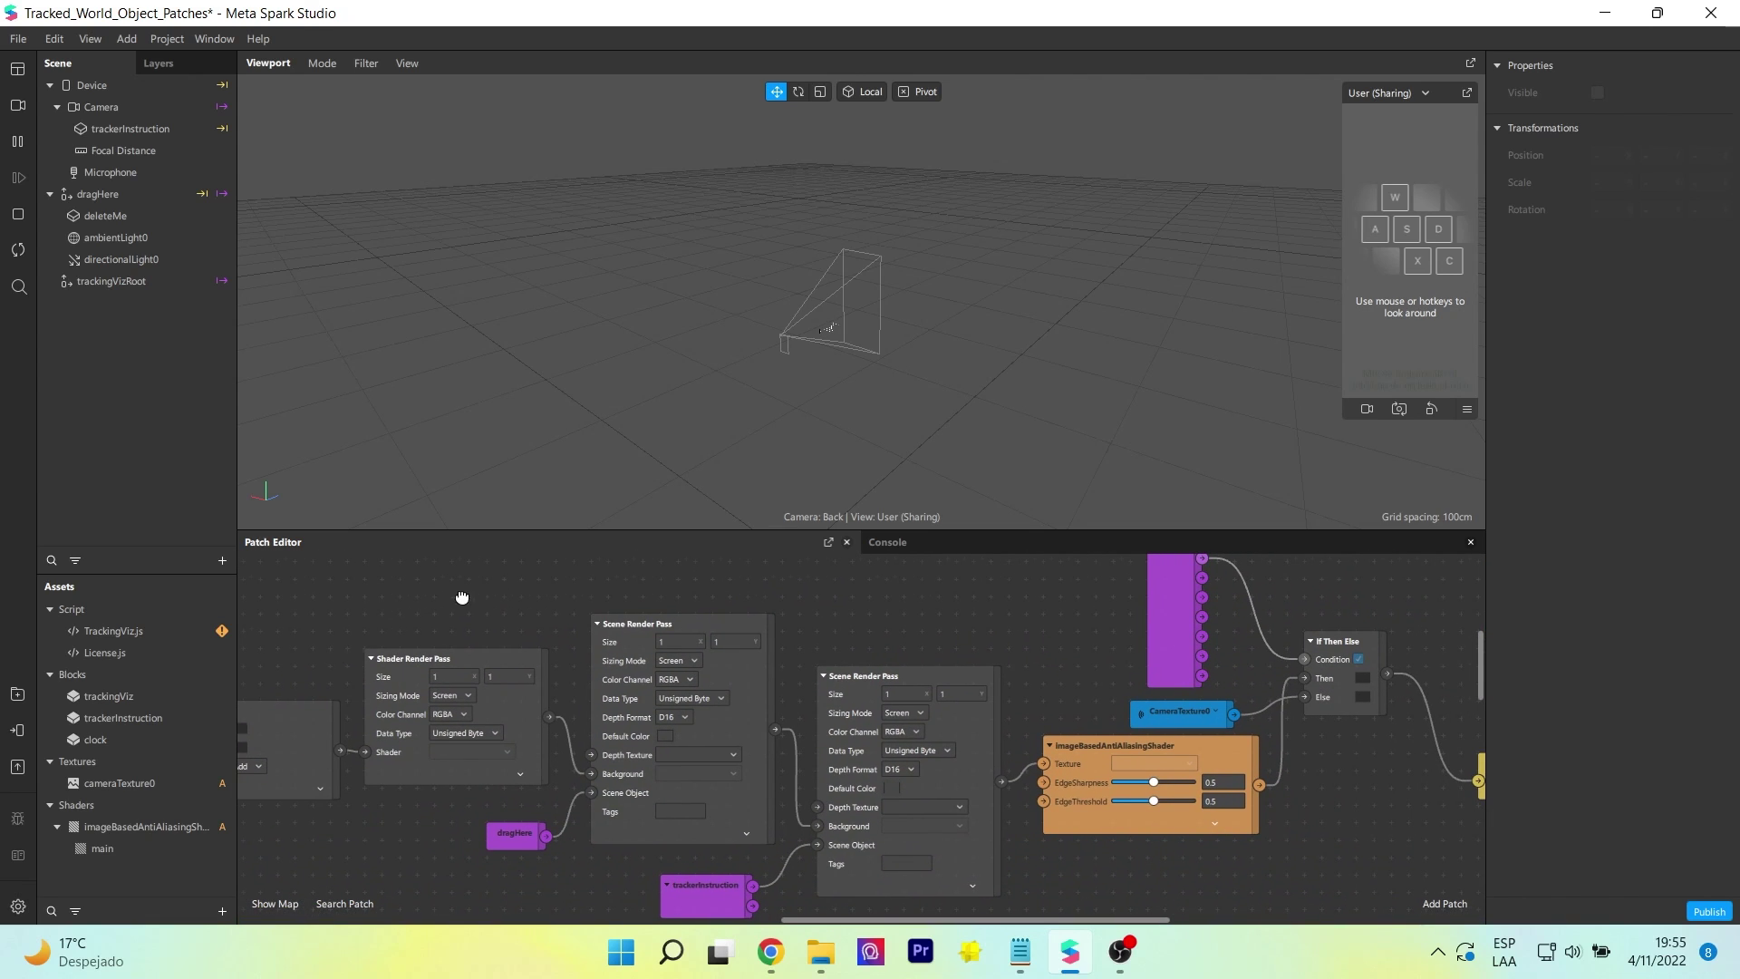
drag(459, 594, 392, 568)
Match the dragHere and trackerInstruction patches with their scene objects and inspect the objects' properties.
click(435, 802)
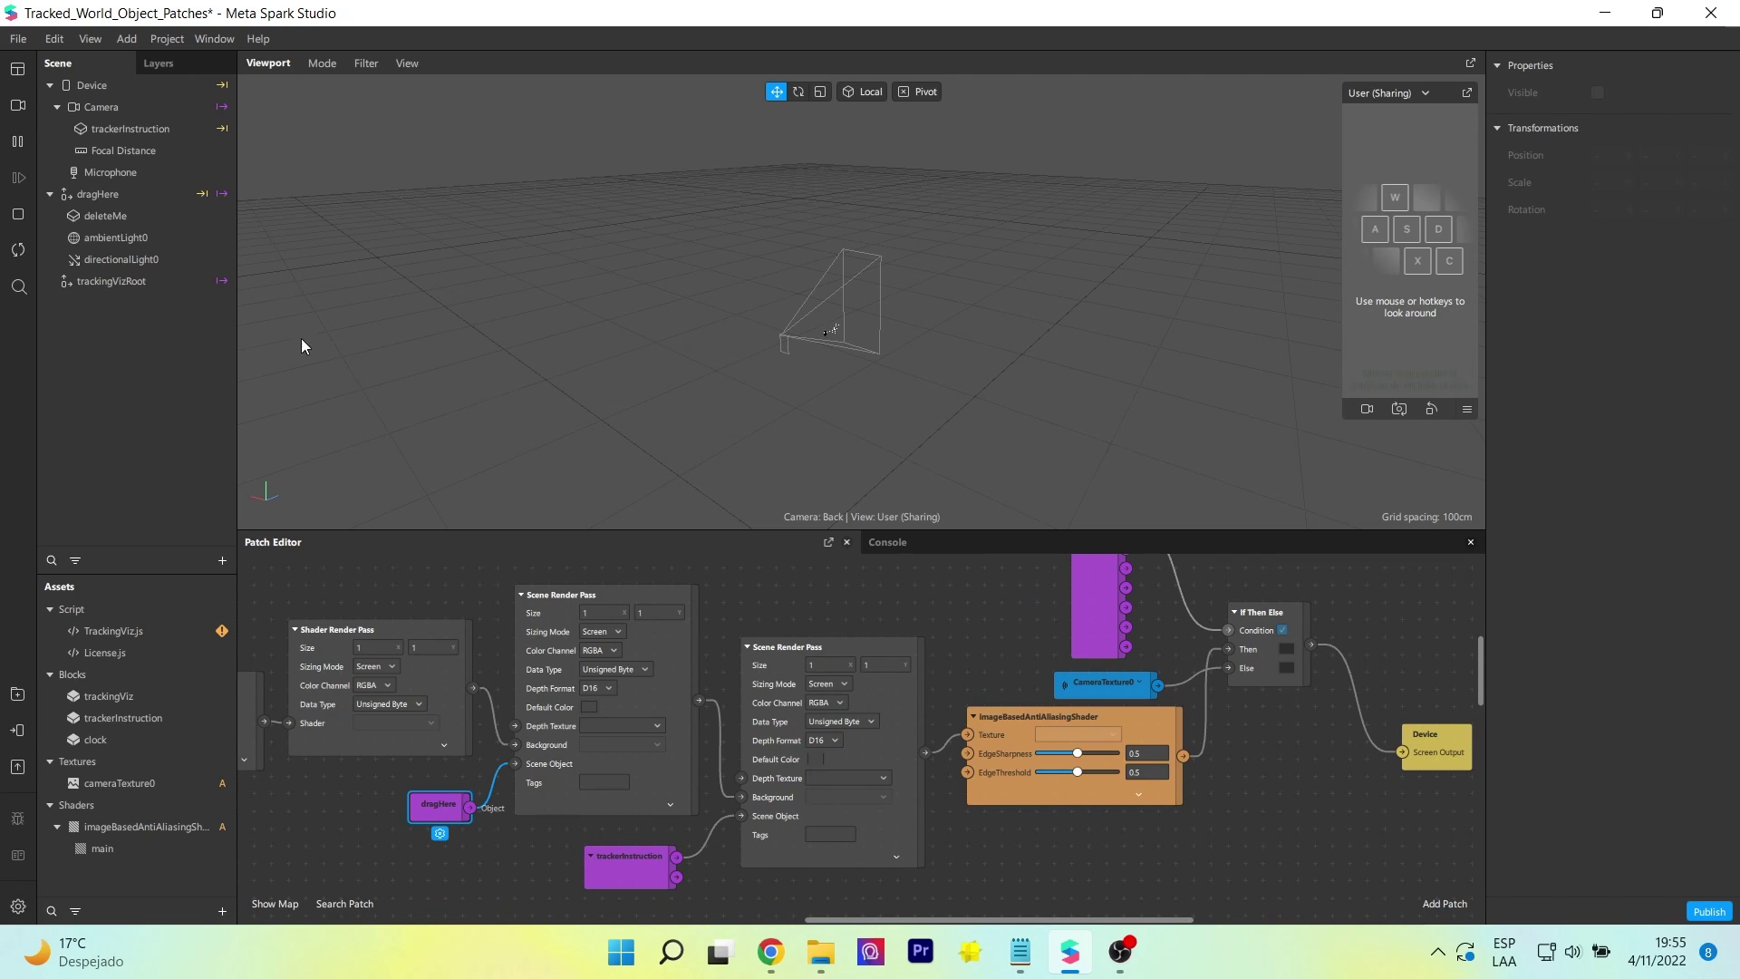
click(72, 194)
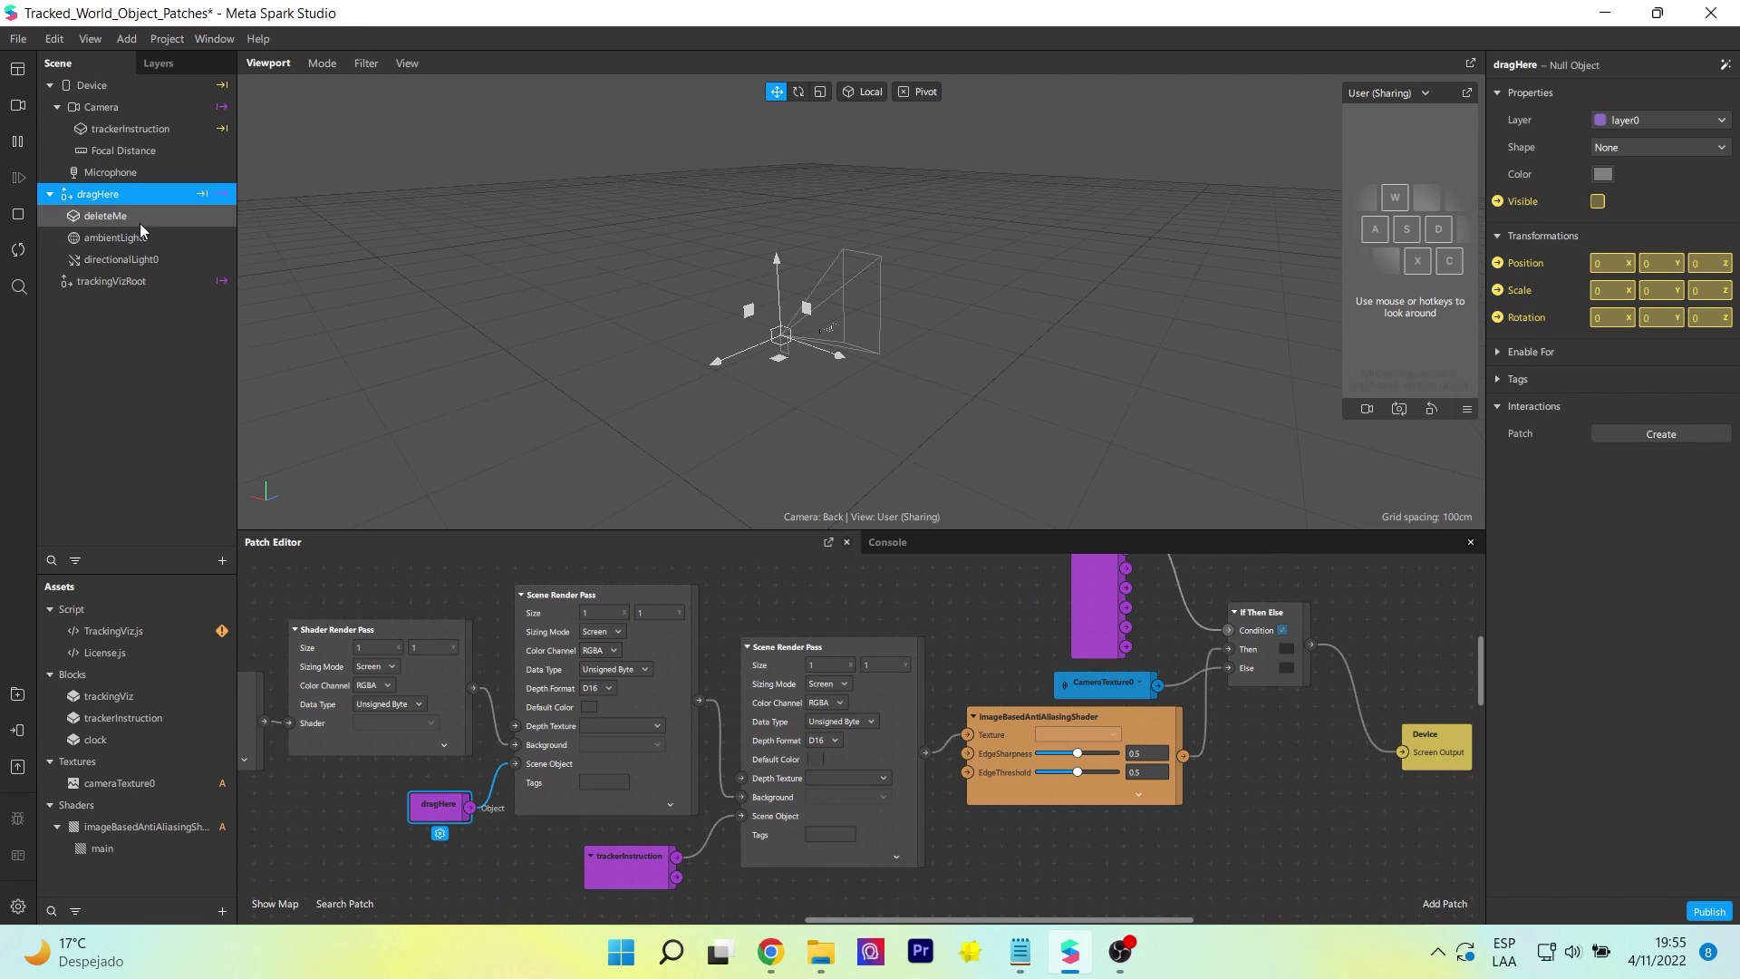
drag(770, 595, 675, 590)
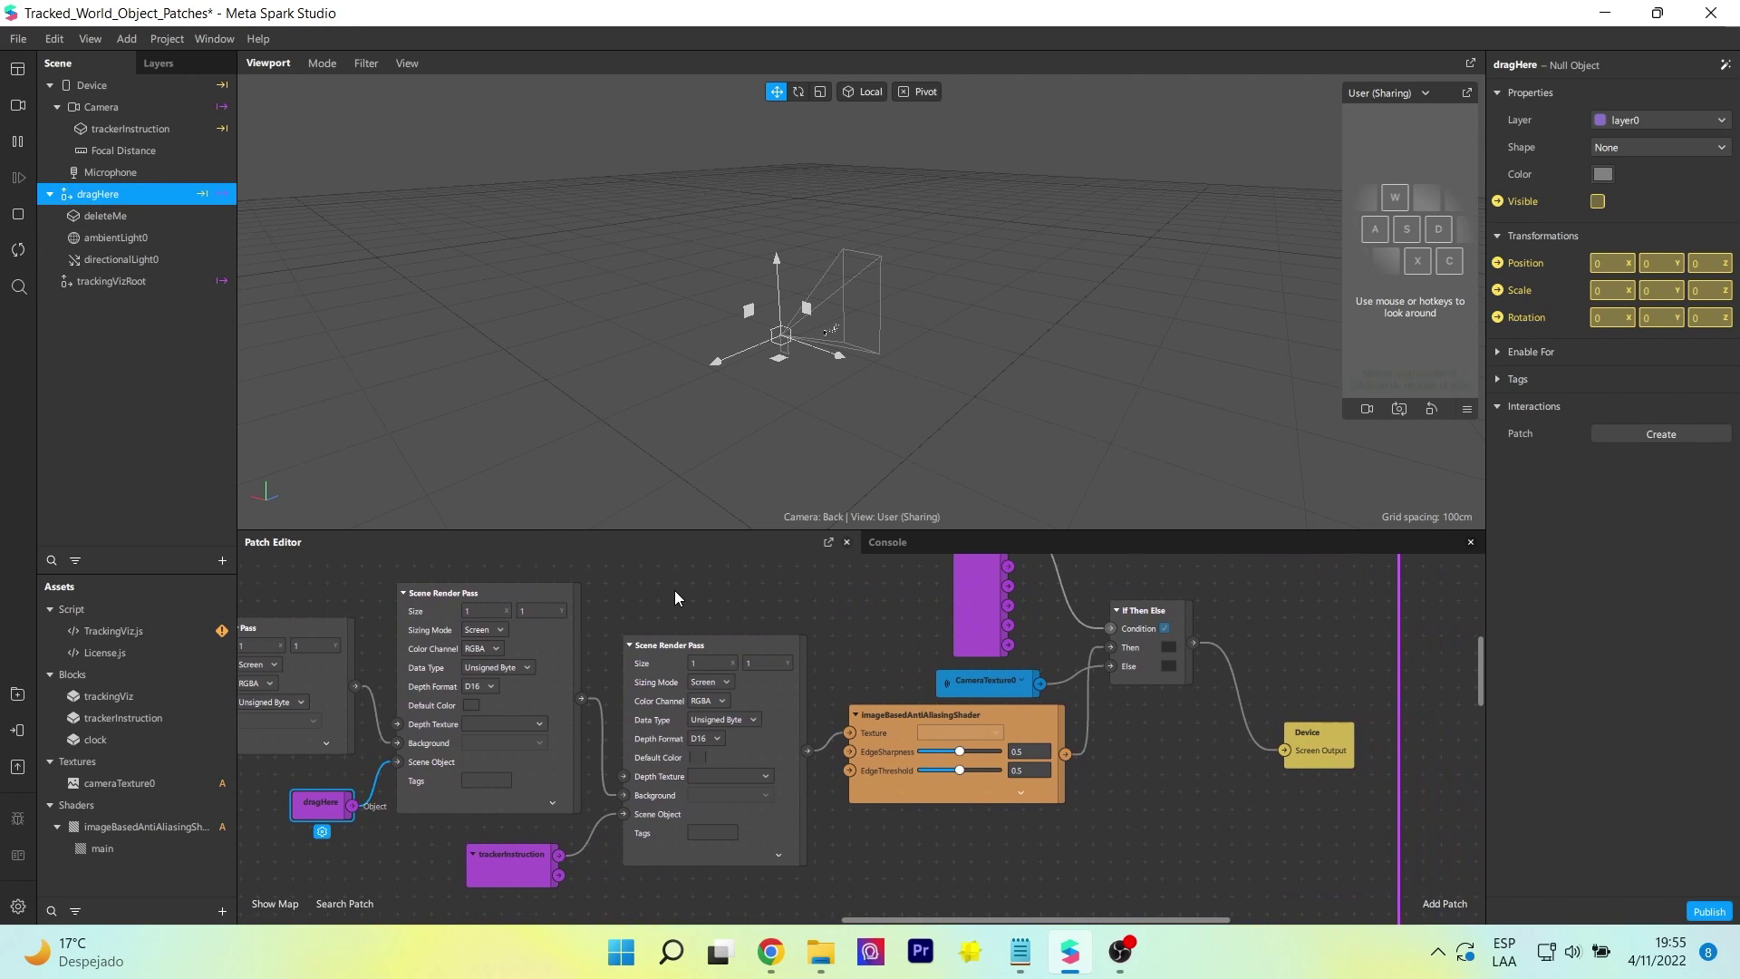
click(502, 863)
click(117, 129)
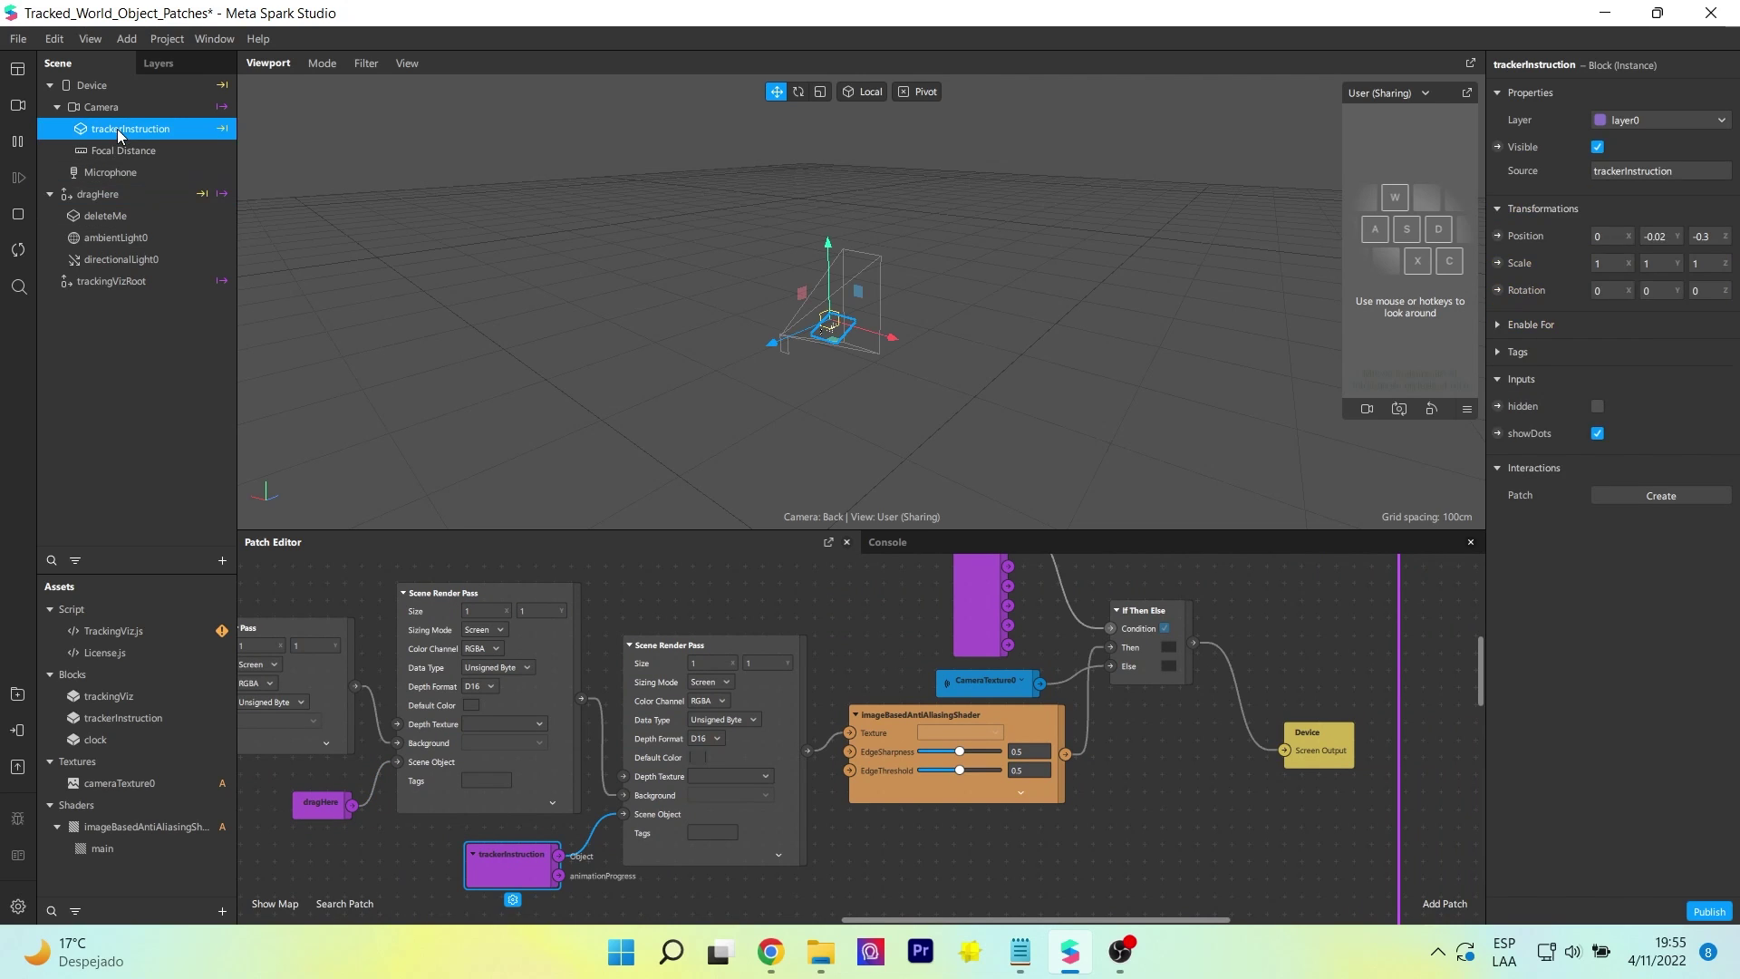
Examine the end of the Render Pipeline, from the anti-aliasing shader through If Then Else to the Device screen output.
drag(834, 606, 355, 683)
scroll(330, 703, up, 1)
scroll(365, 725, up, 1)
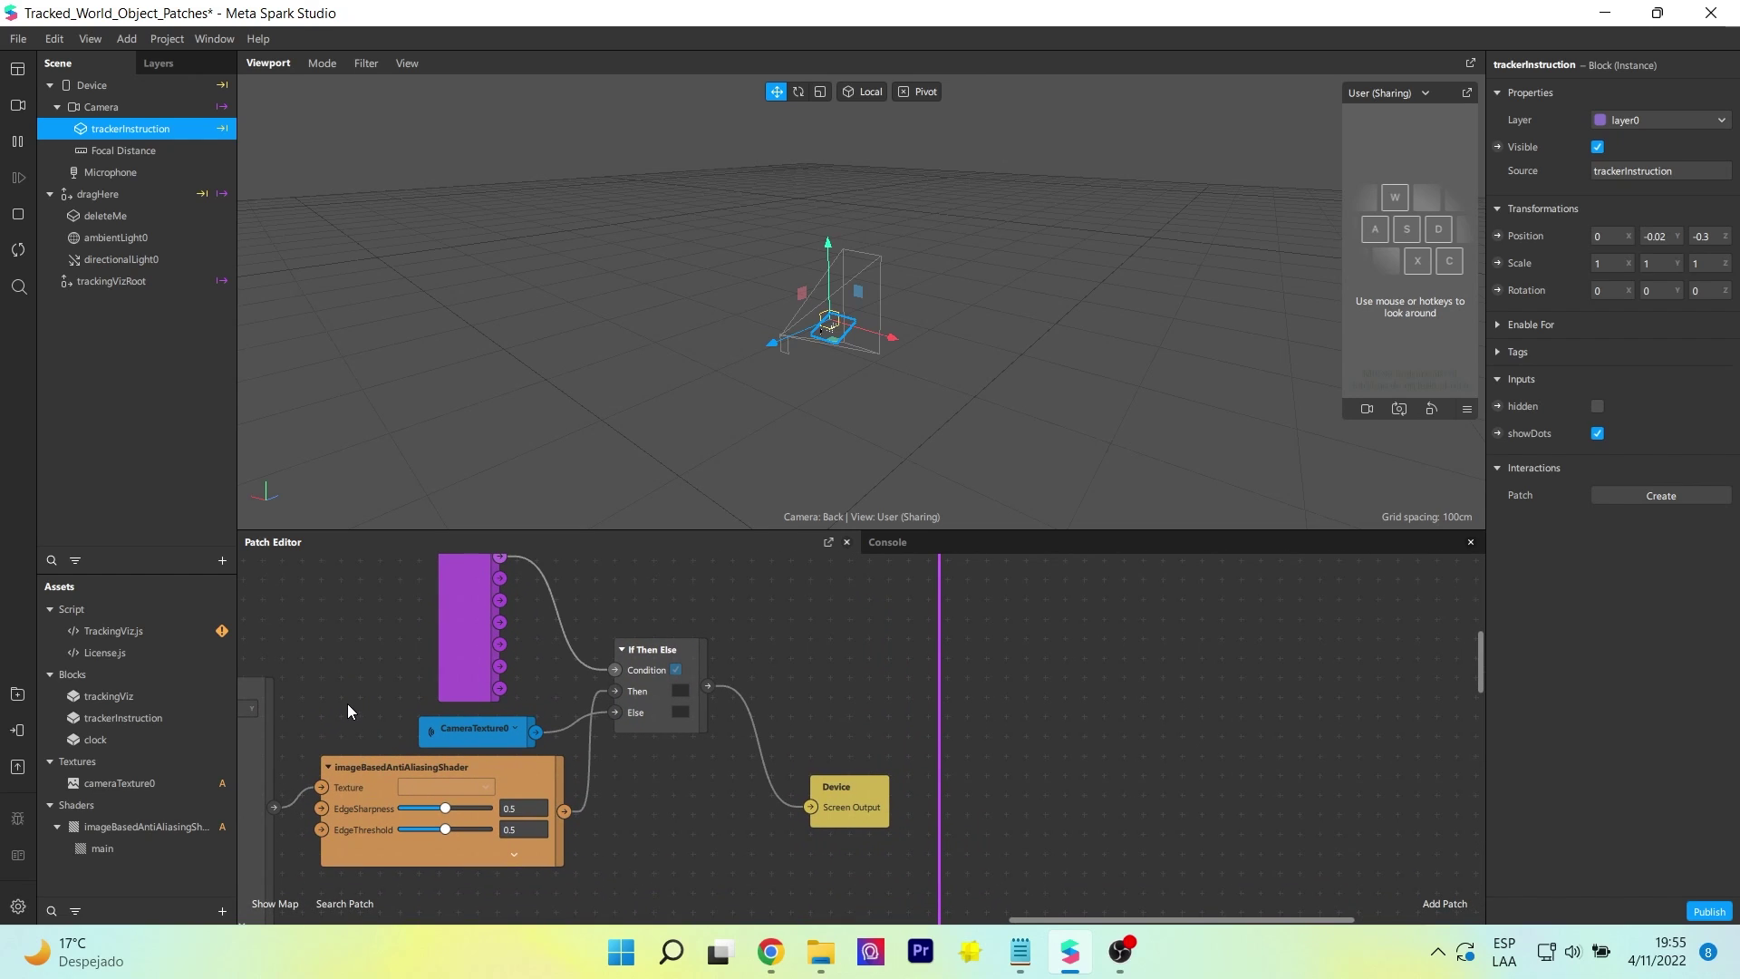
key(alt+Tab)
scroll(345, 708, up, 1)
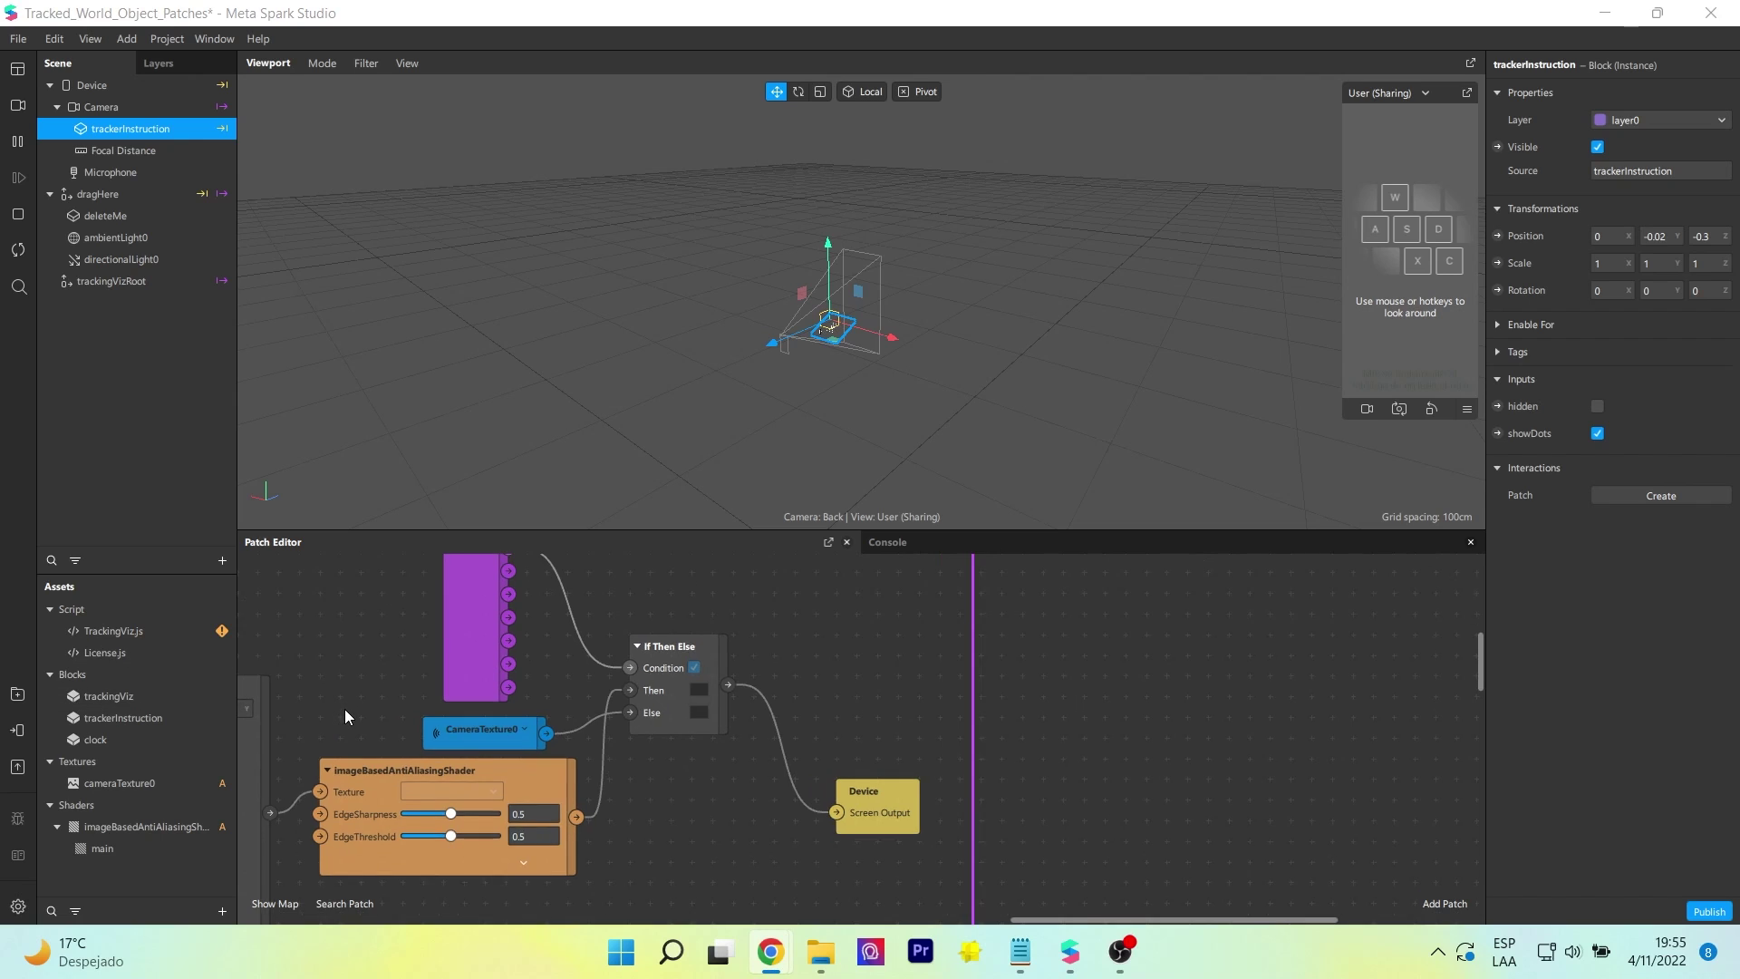
drag(337, 677, 297, 770)
scroll(297, 770, up, 1)
scroll(553, 738, down, 8)
drag(328, 693, 819, 651)
scroll(819, 651, down, 2)
scroll(747, 669, up, 3)
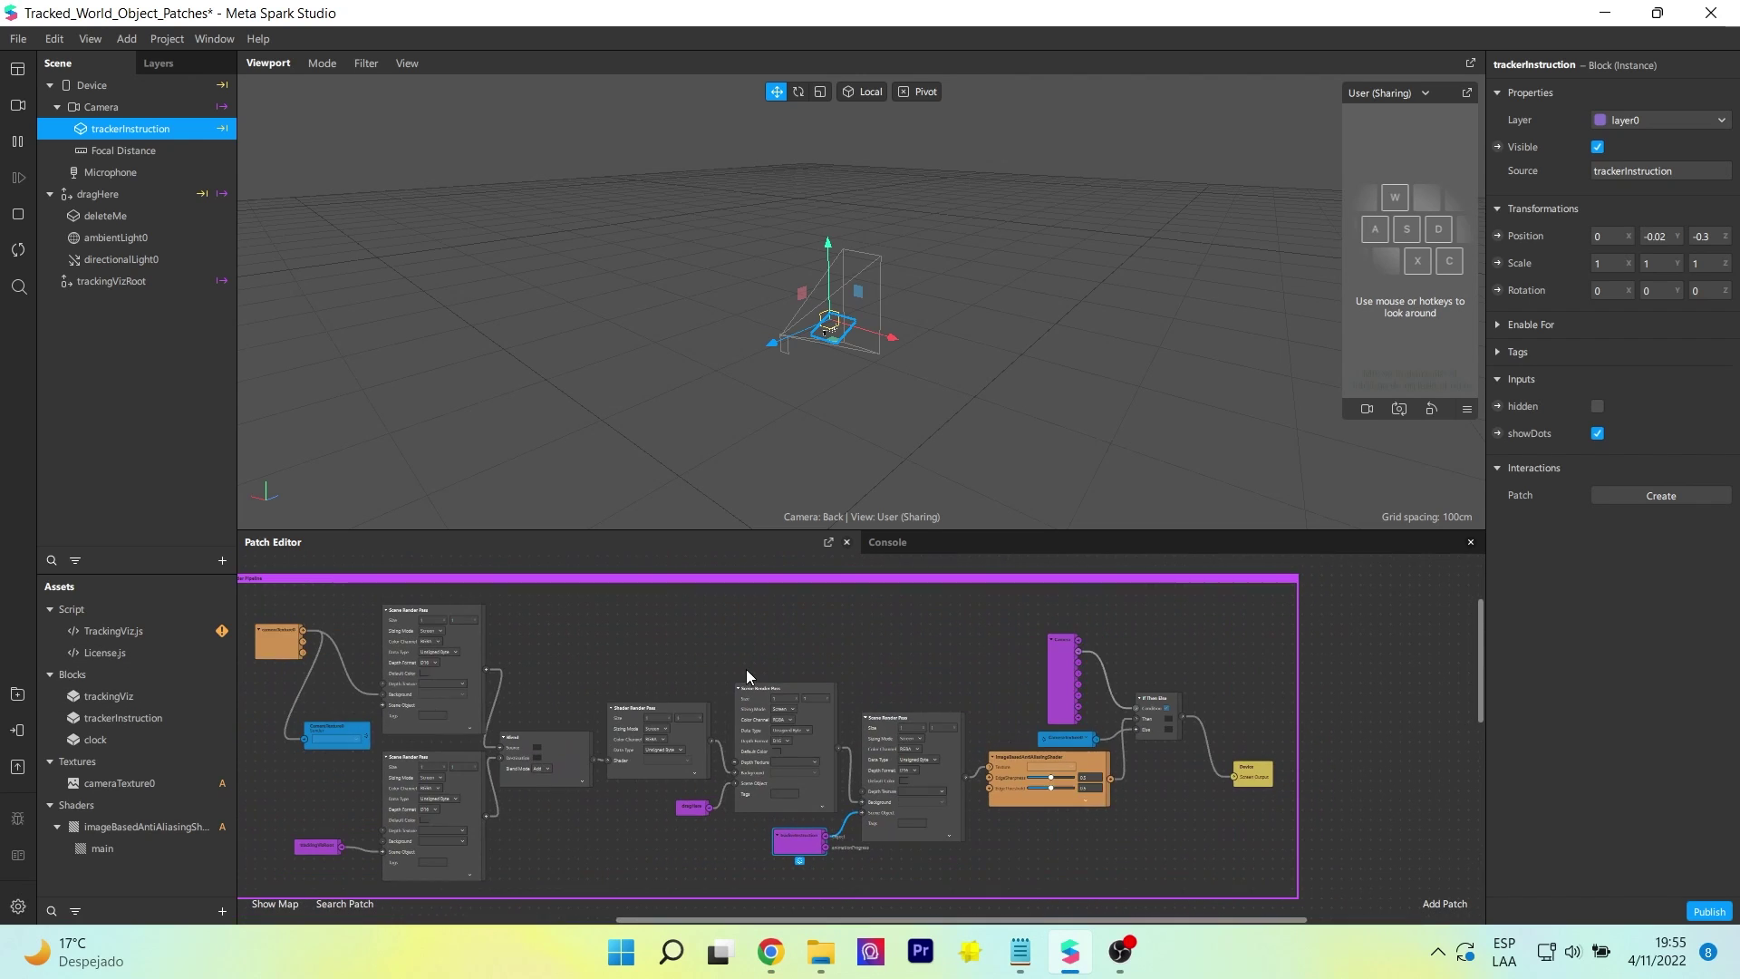
Examine the object placement patches below the Render Pipeline, focusing on Screen Tap, Hit Test and Point Trackable.
drag(616, 663, 794, 688)
drag(767, 906, 719, 622)
drag(414, 785, 567, 572)
scroll(368, 629, up, 4)
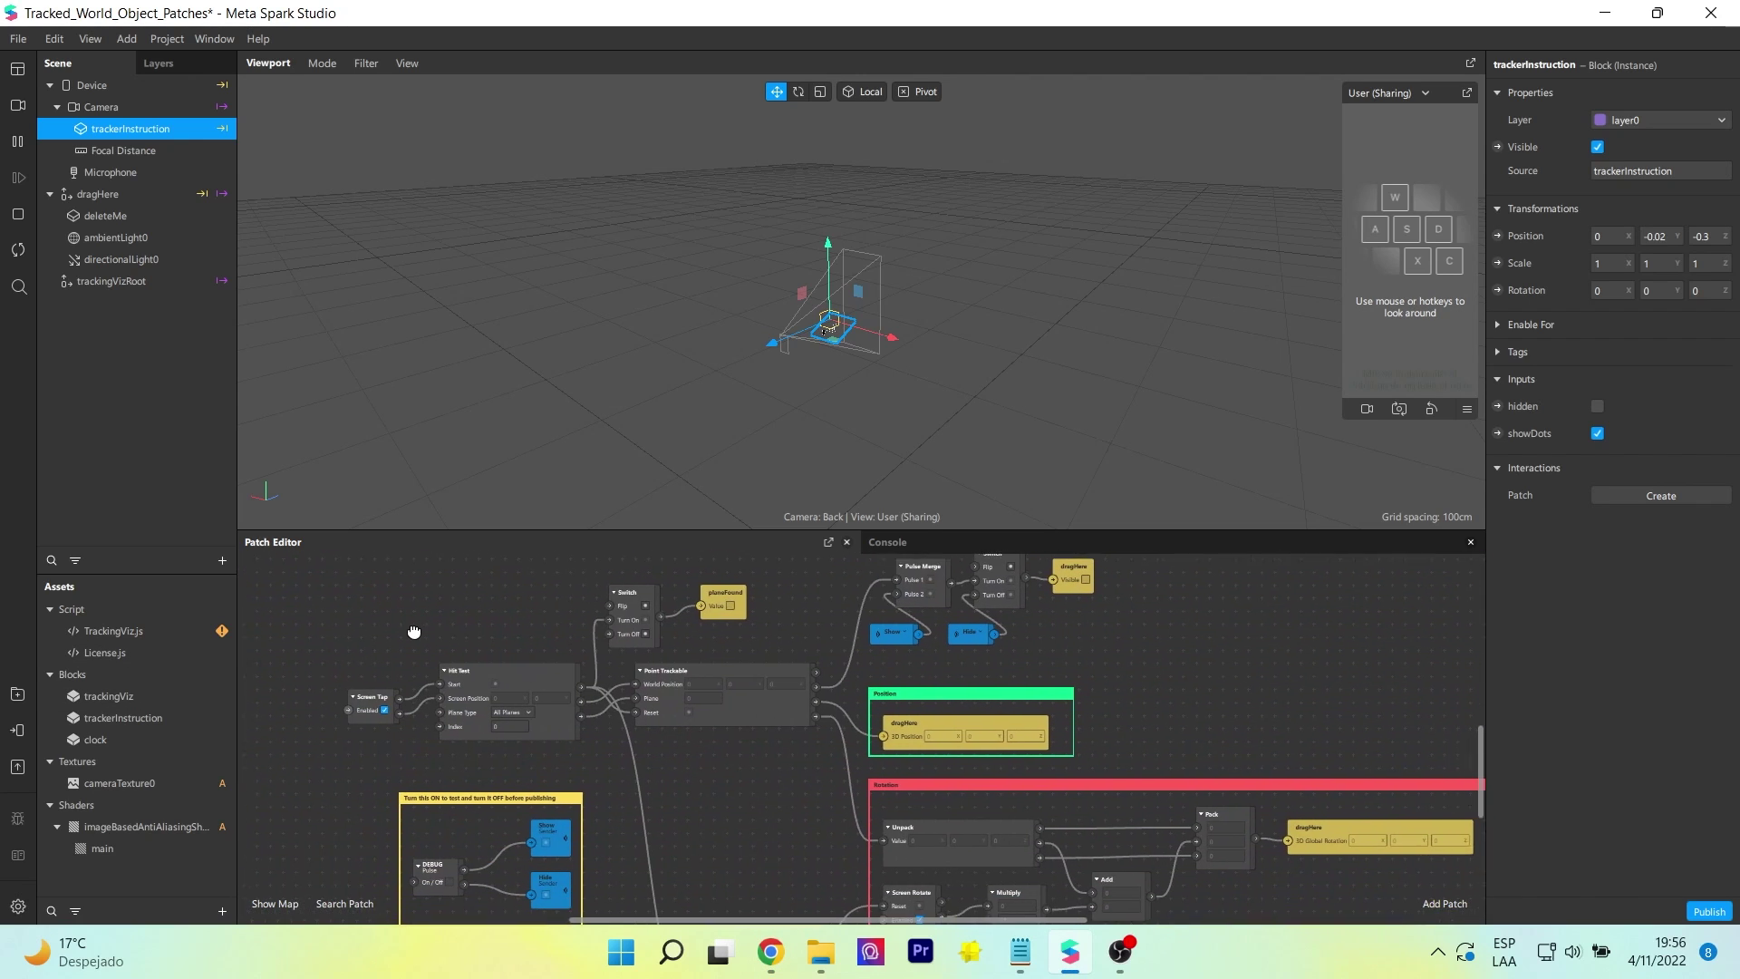
scroll(353, 639, up, 1)
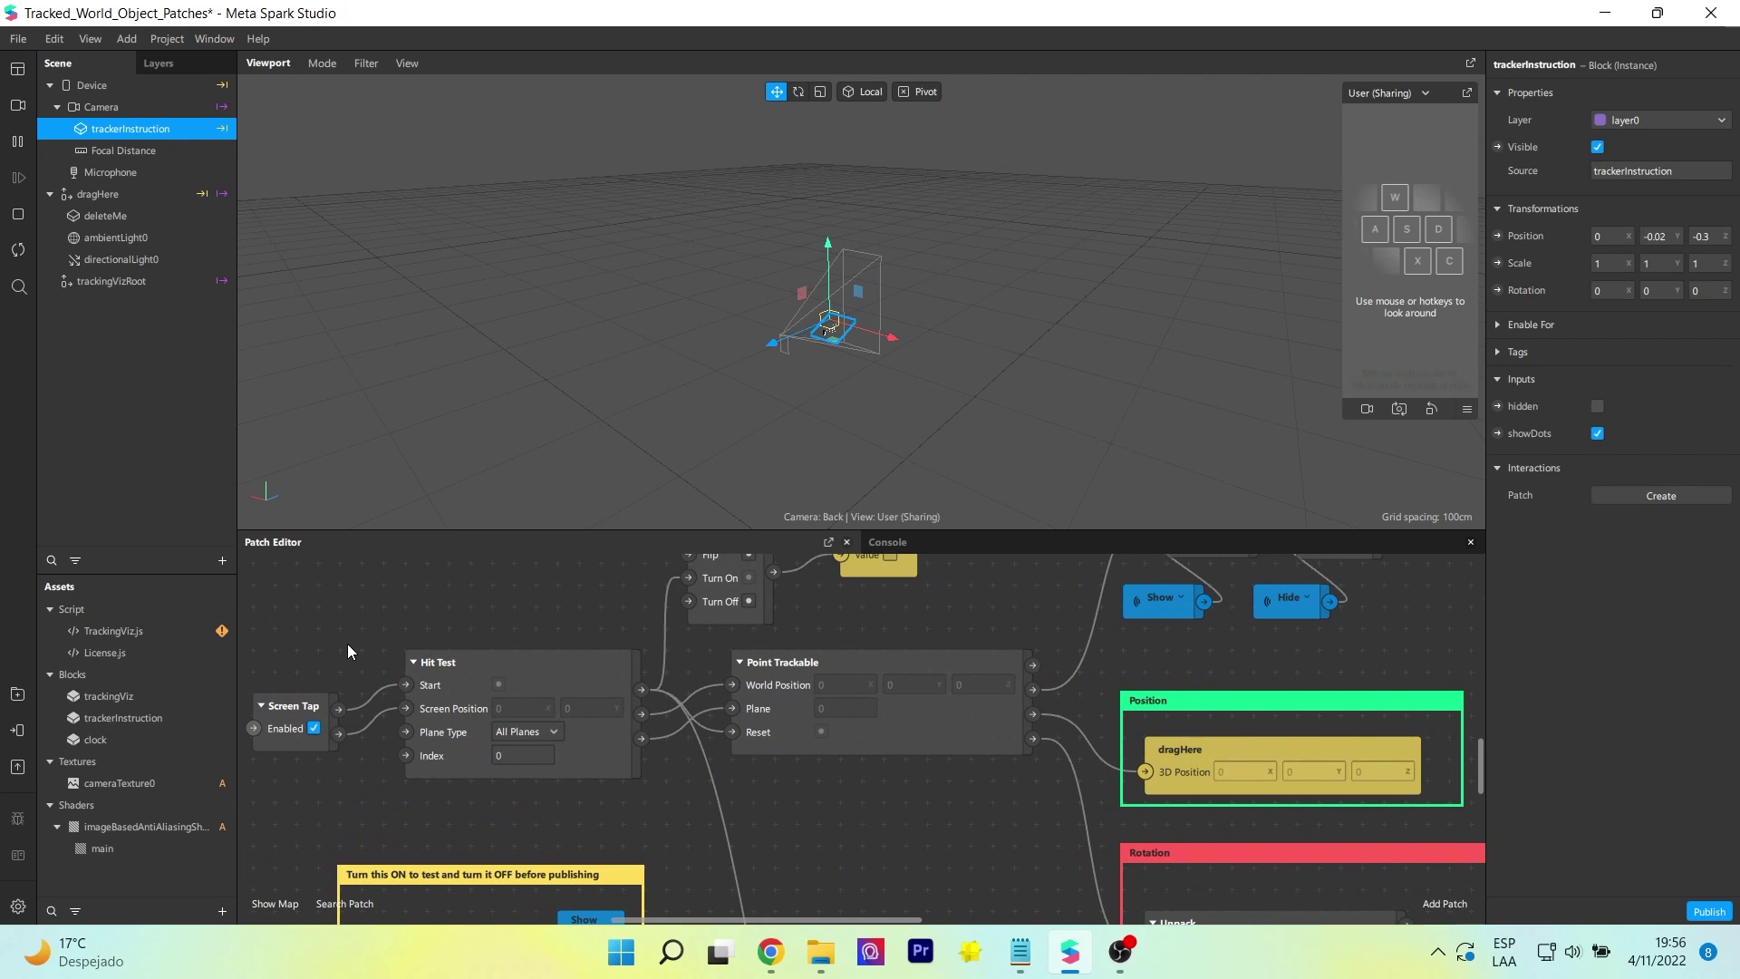
scroll(346, 643, up, 1)
drag(341, 642, 396, 732)
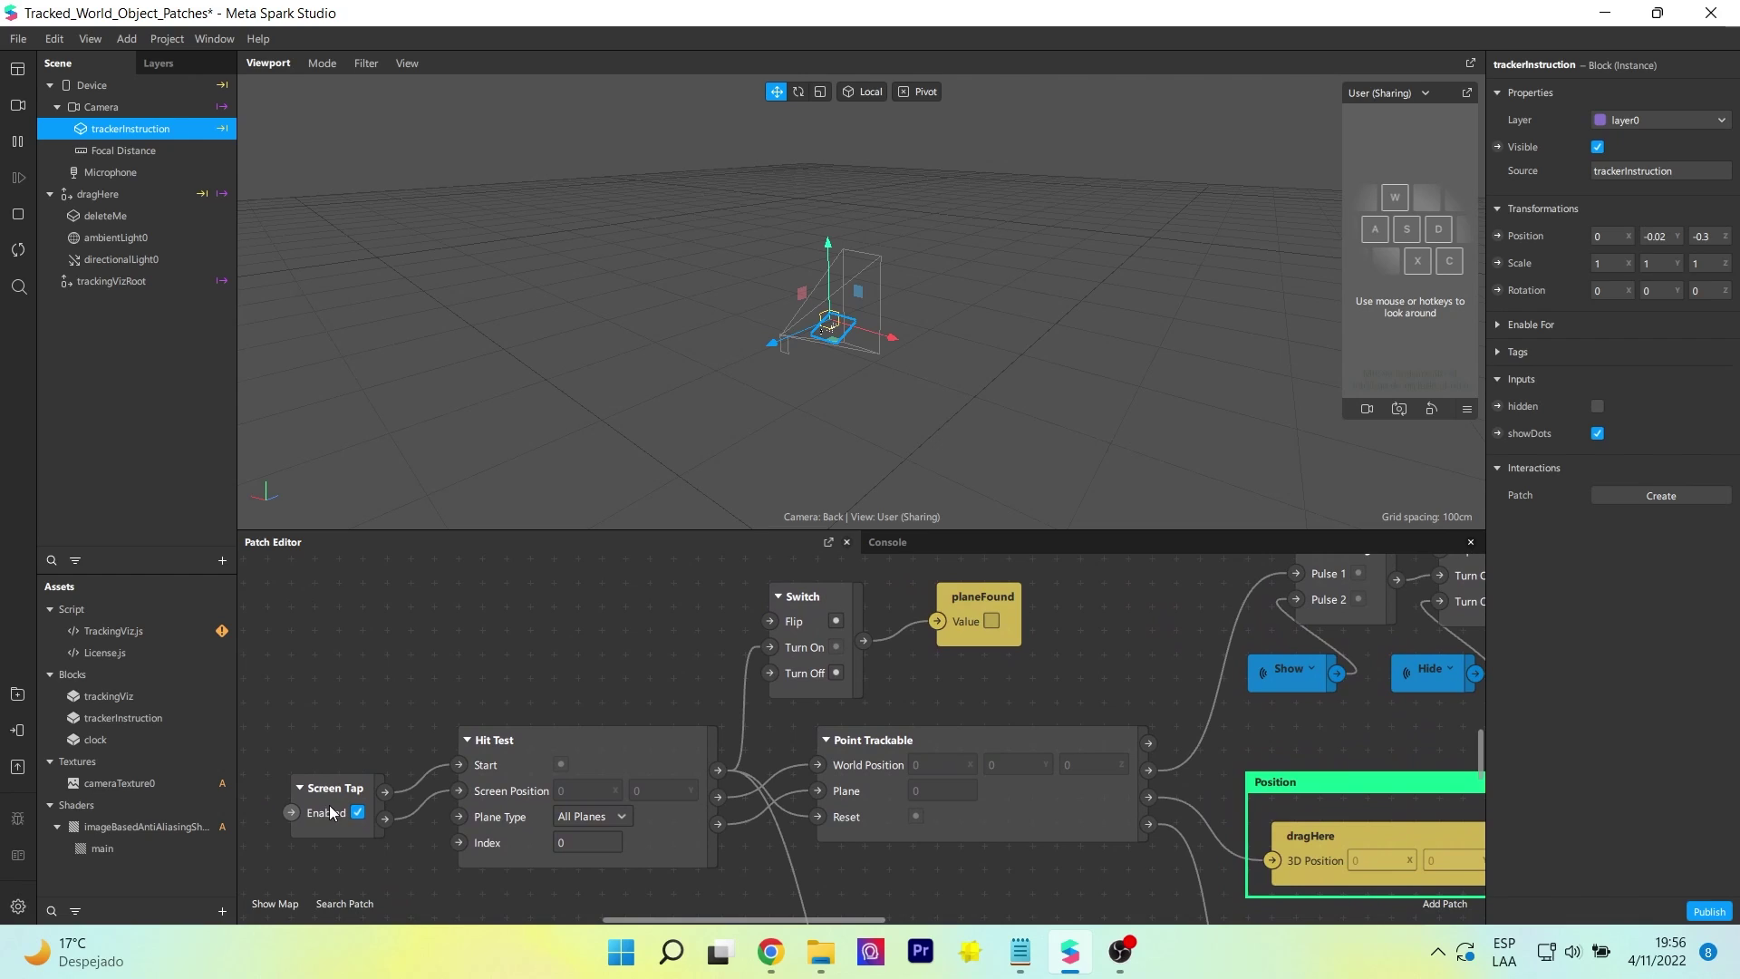
Try the plane type options of the Hit Test patch and set Plane Type to Vertical Planes.
click(614, 819)
click(608, 837)
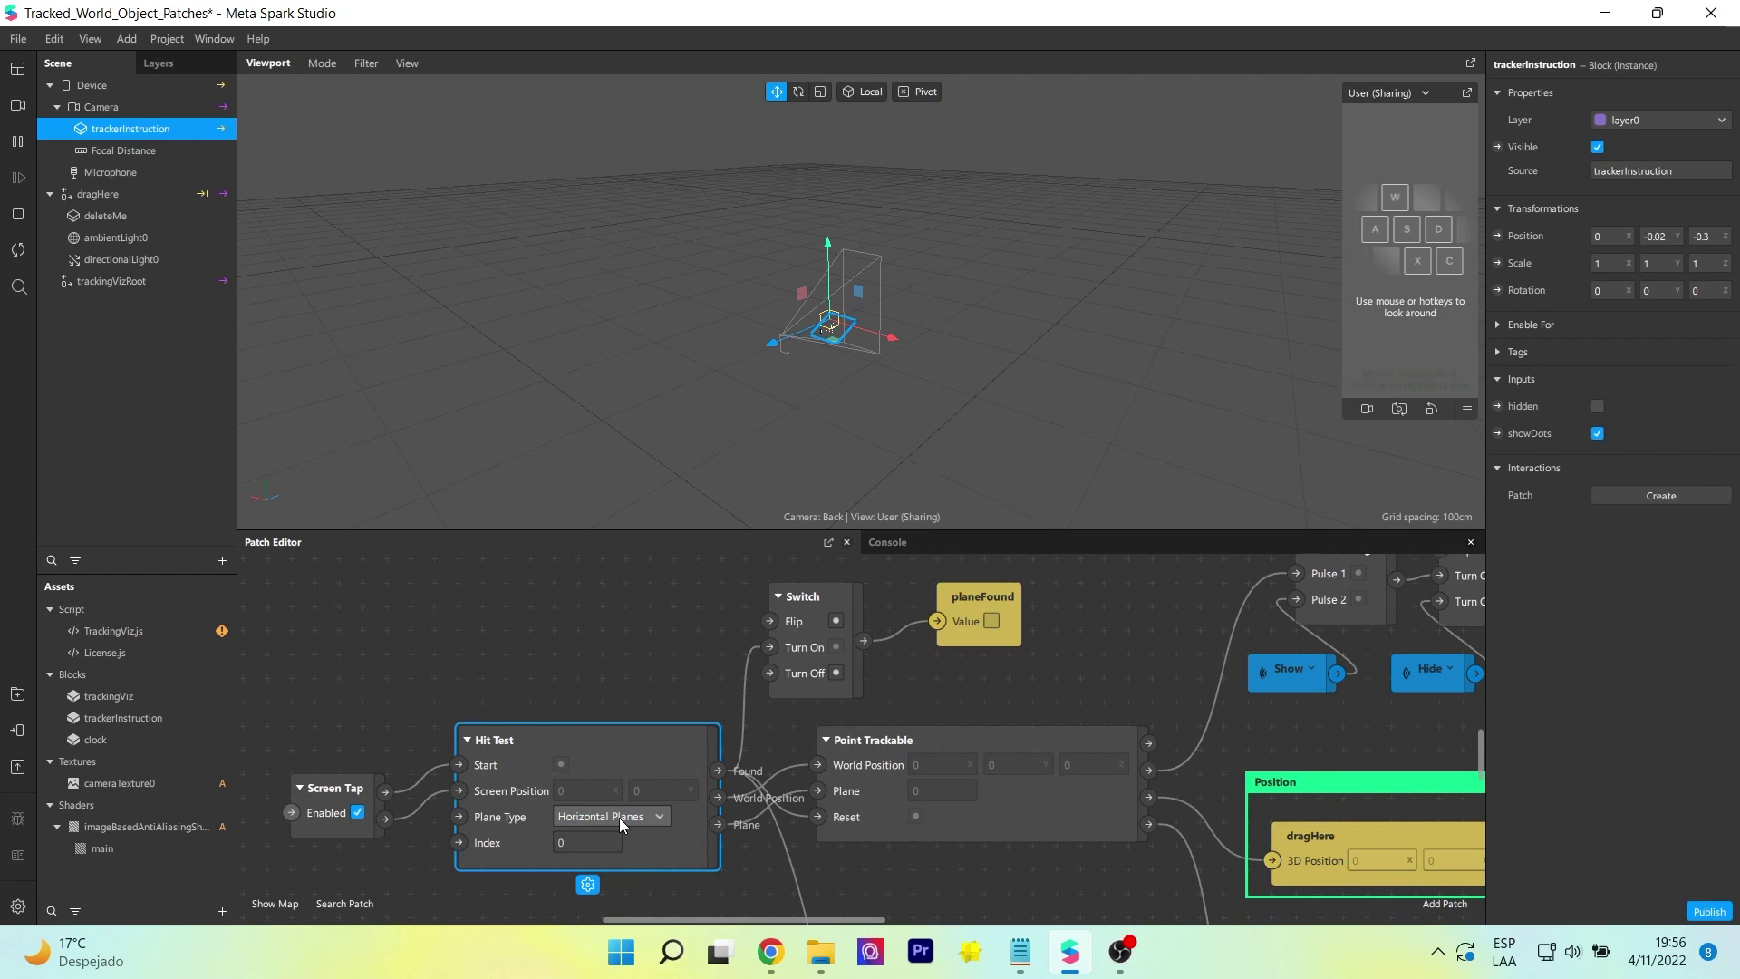
click(618, 818)
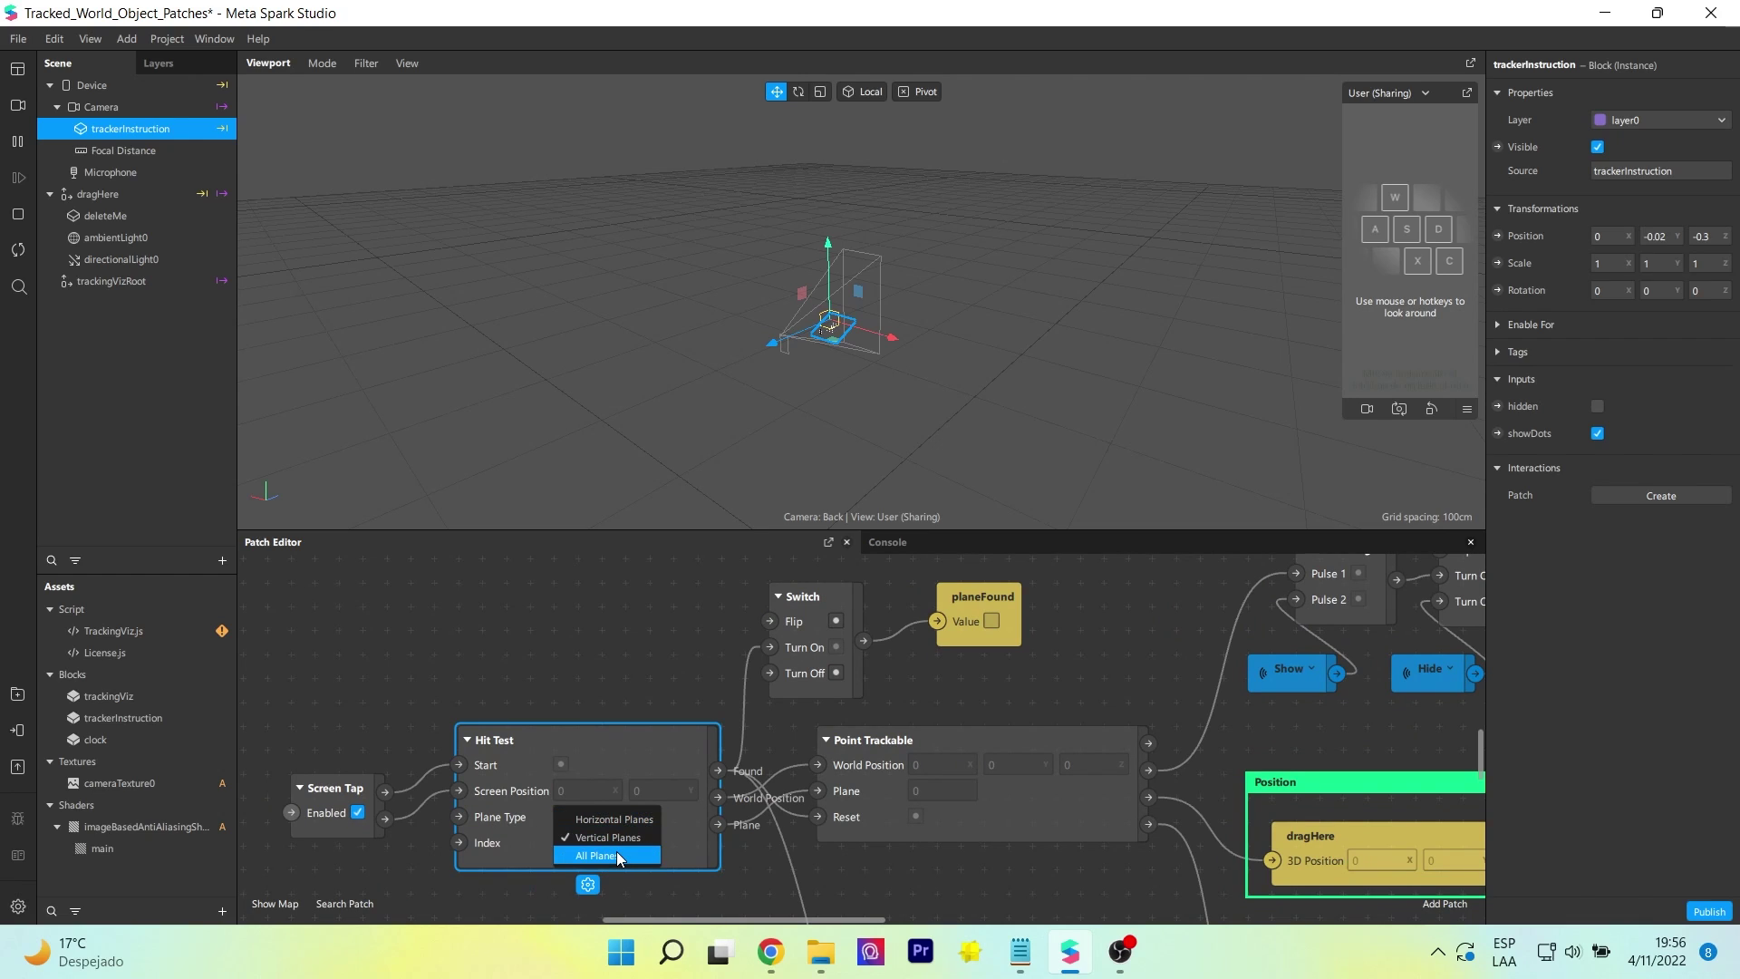
click(609, 818)
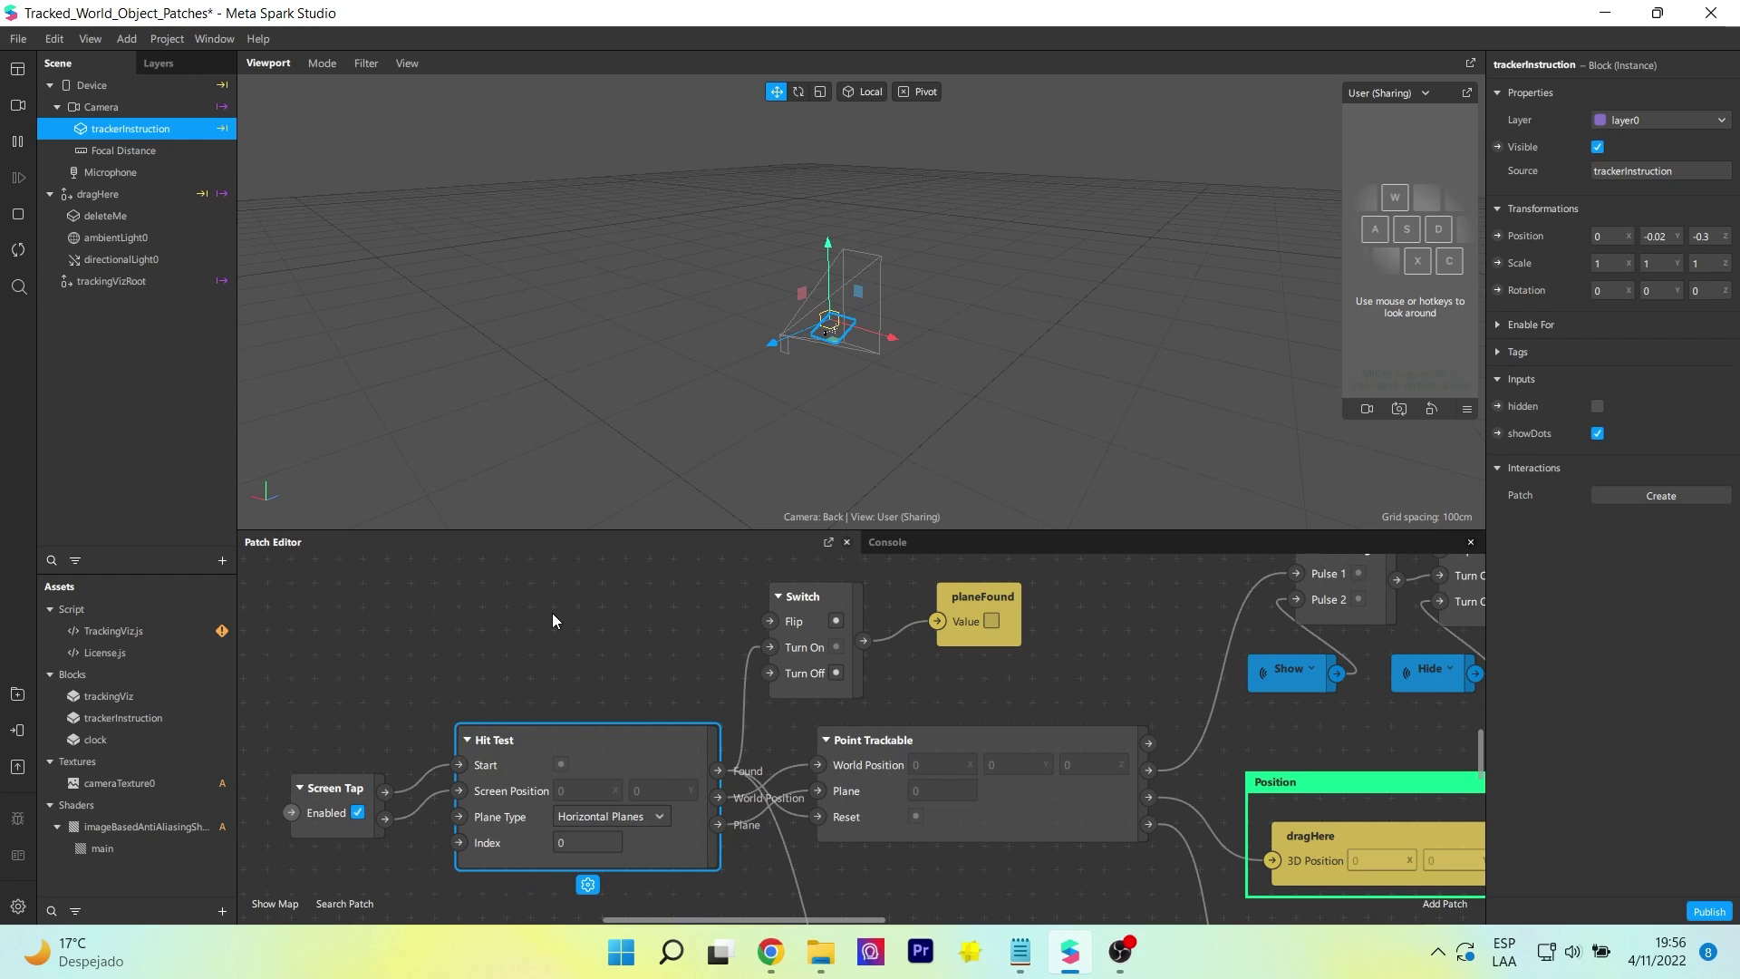
click(609, 825)
click(616, 854)
click(613, 824)
Trace the Hit Test output through the Switch to planeFound and inspect the variables of the TrackingViz.js script.
middle_drag(596, 653, 375, 745)
middle_drag(849, 743, 843, 702)
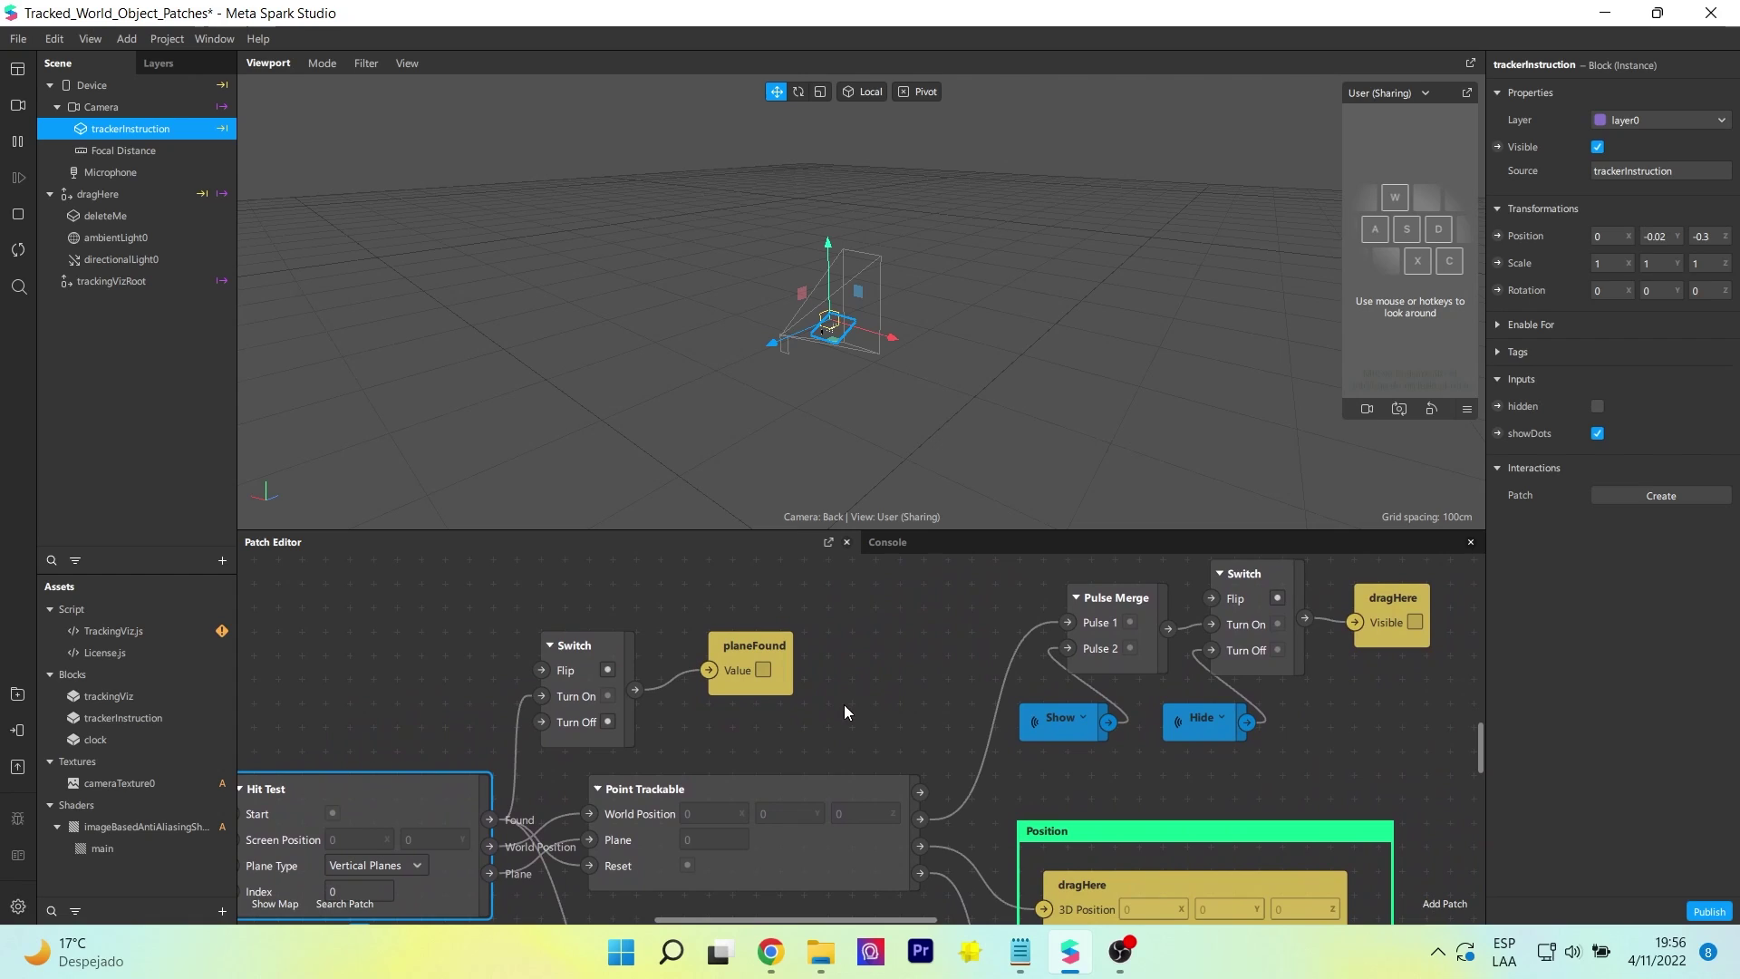
click(729, 644)
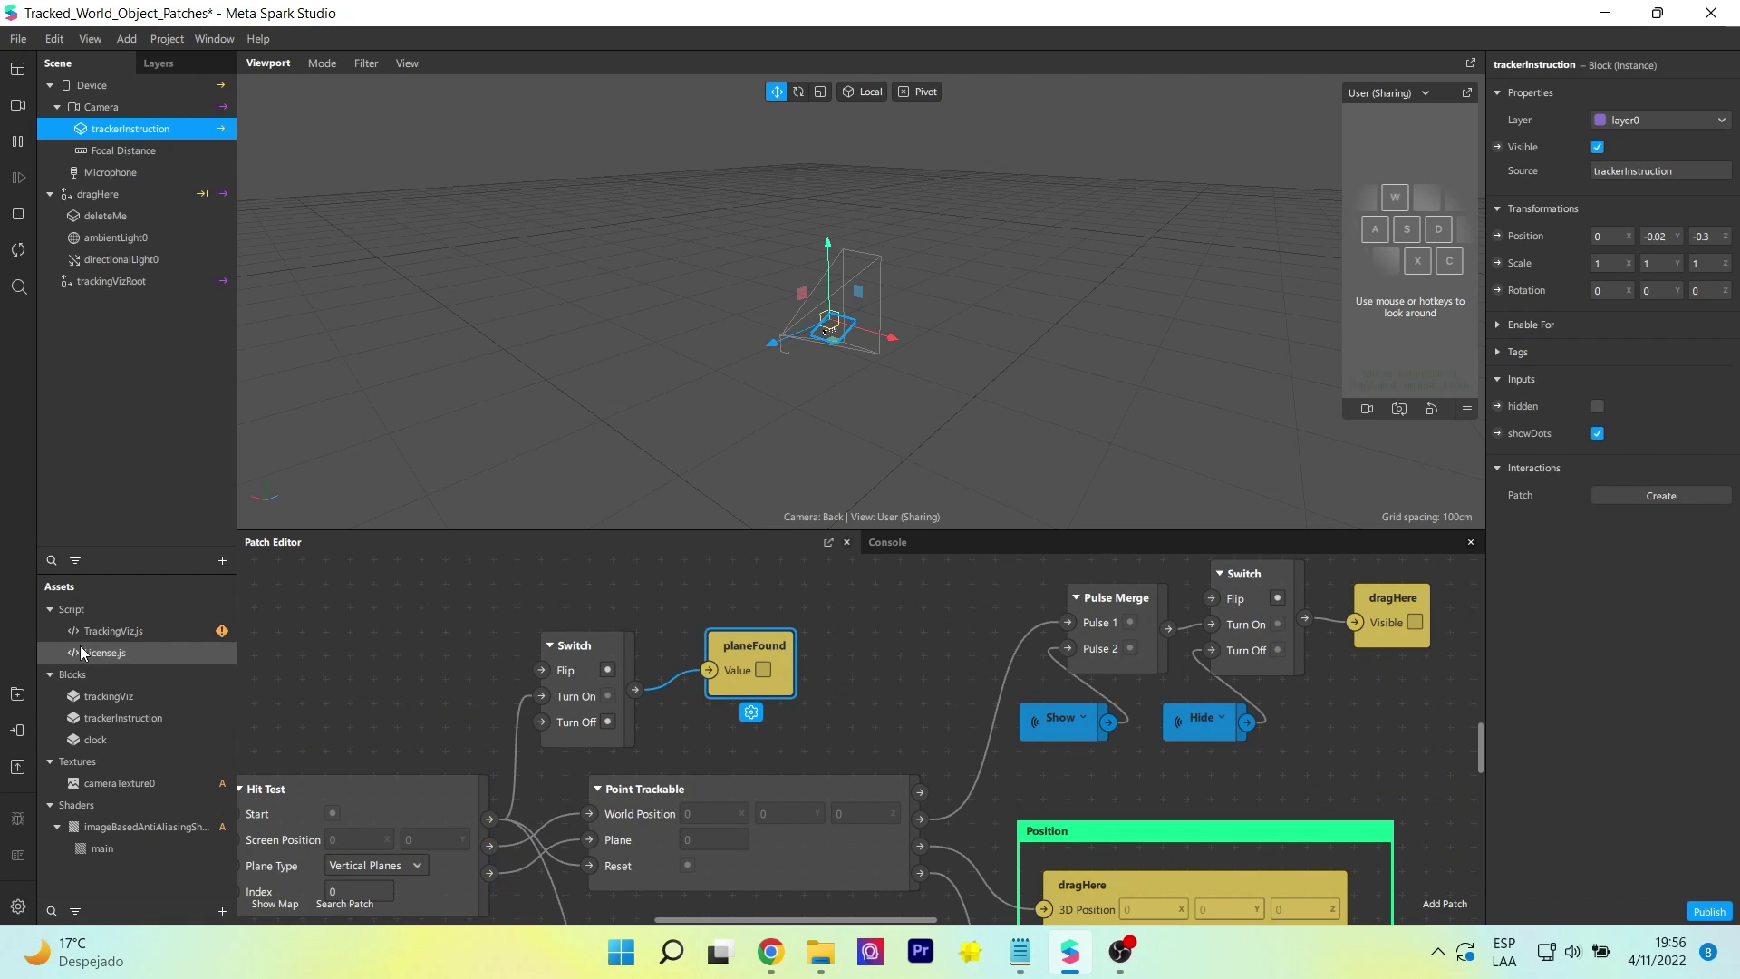
click(102, 627)
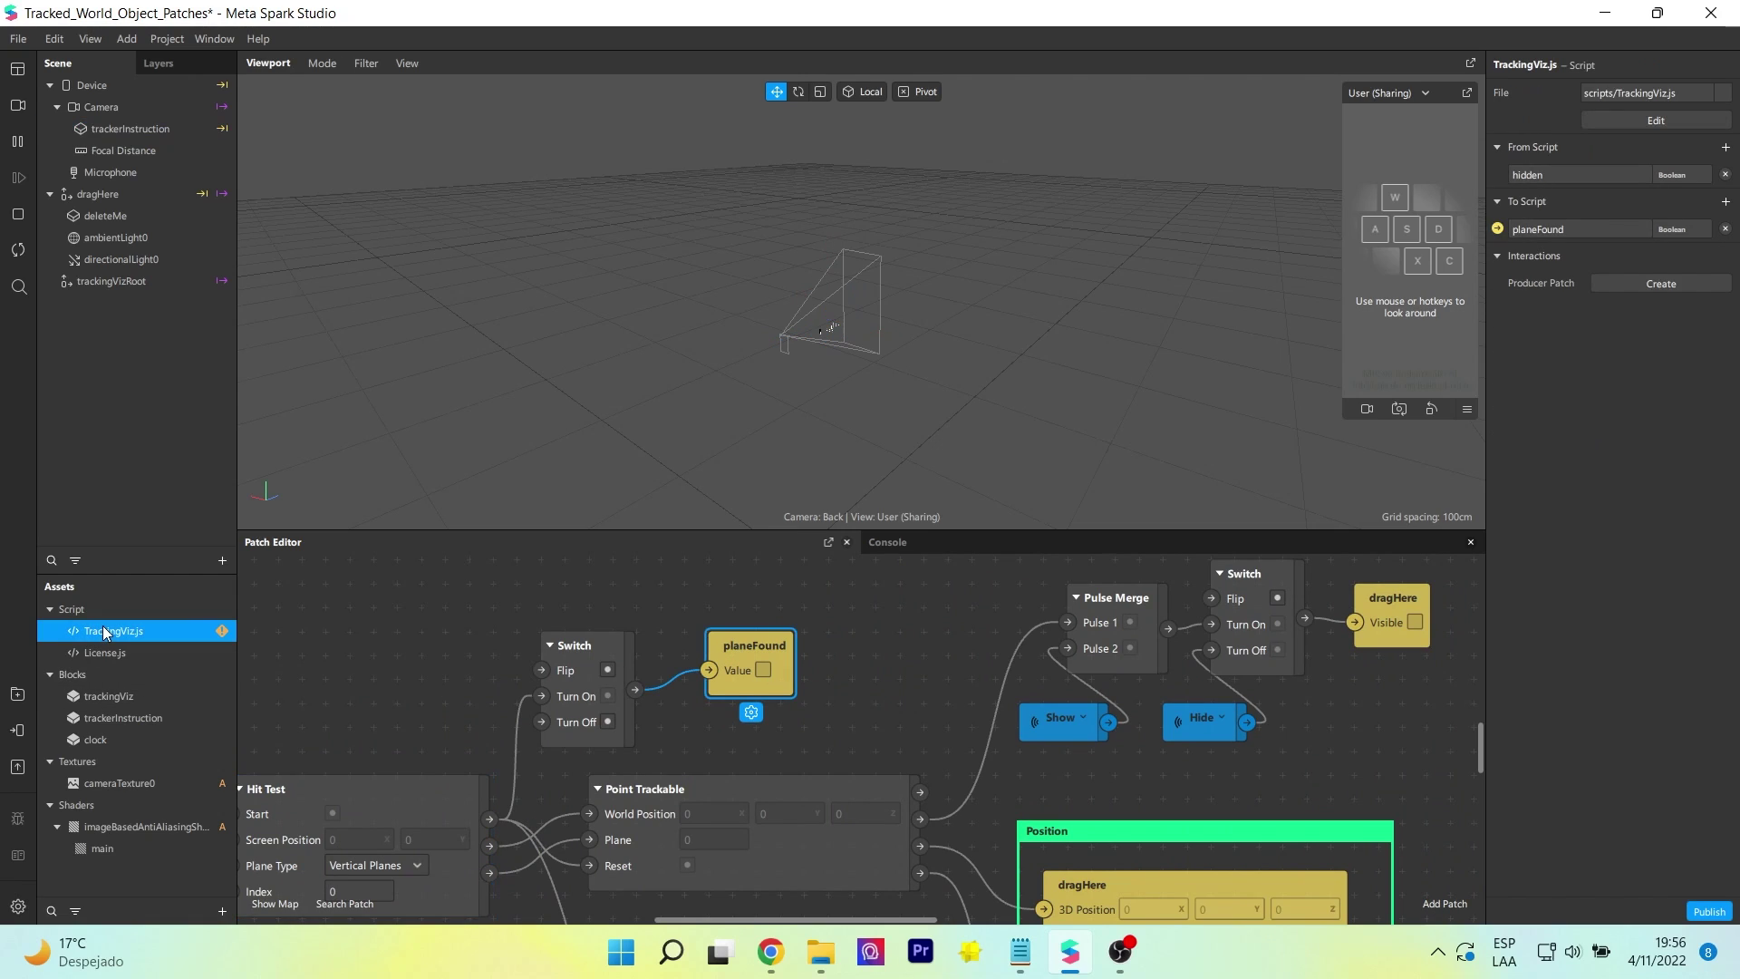
click(1498, 230)
Examine how Point Trackable's Found output feeds the Pulse Merge and Switch patches that control dragHere's visibility.
middle_drag(987, 751, 809, 566)
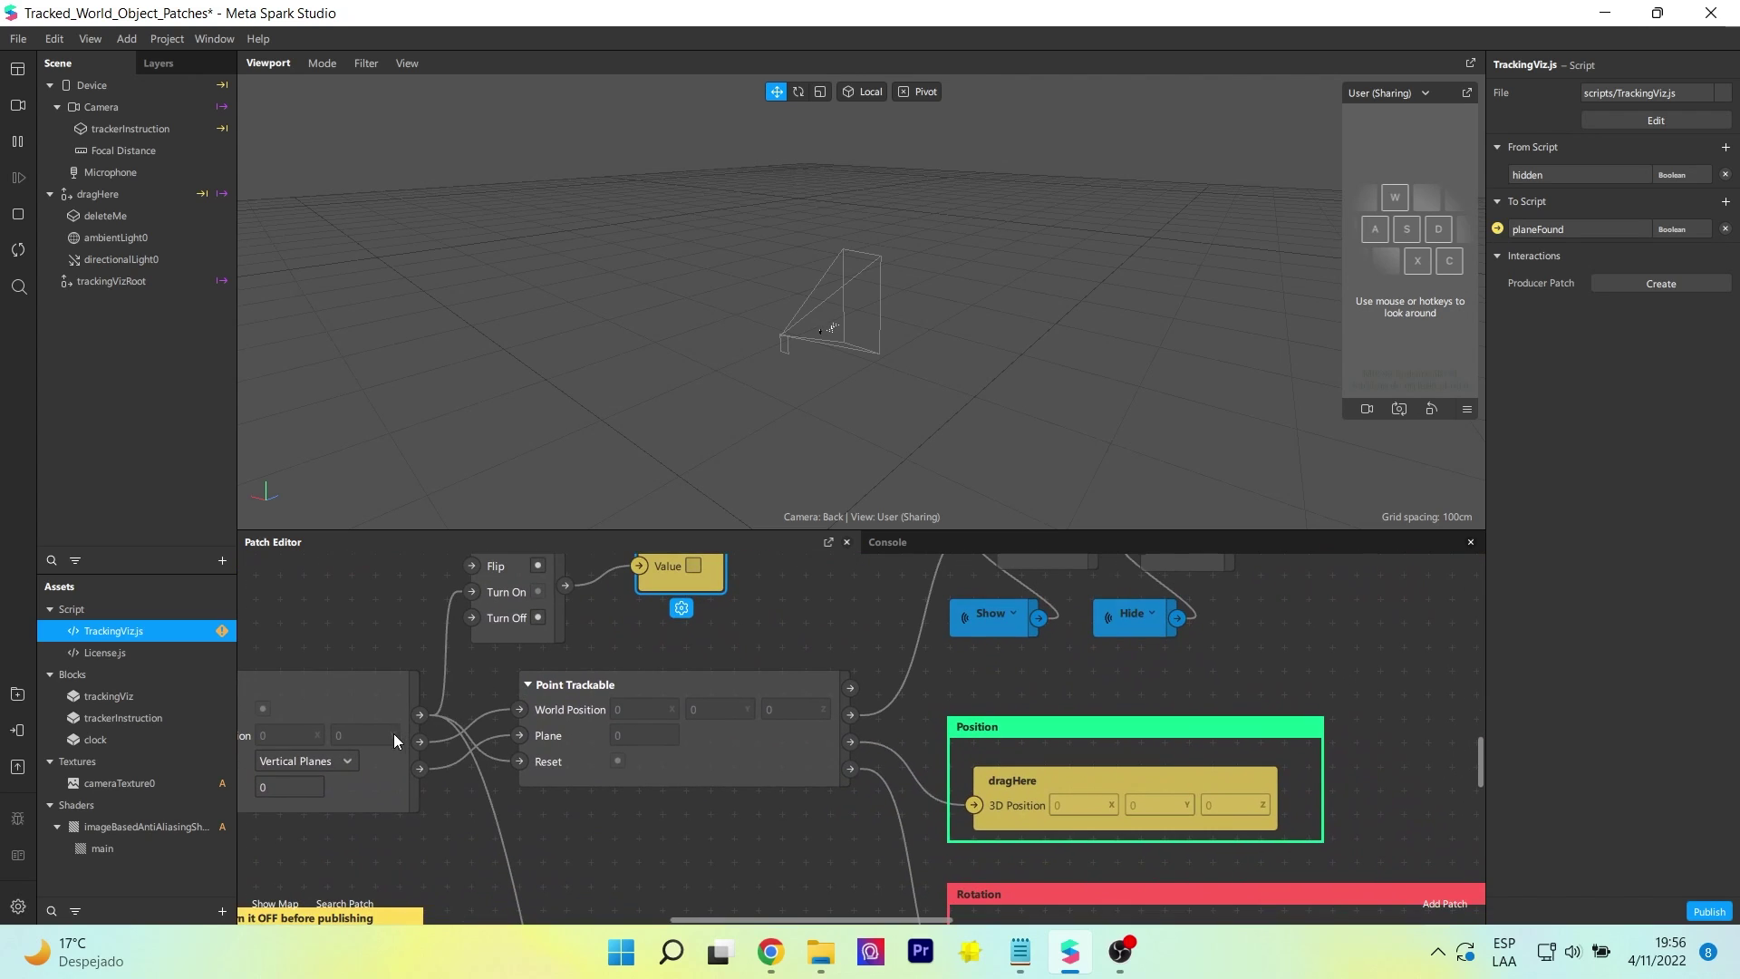
scroll(416, 753, up, 1)
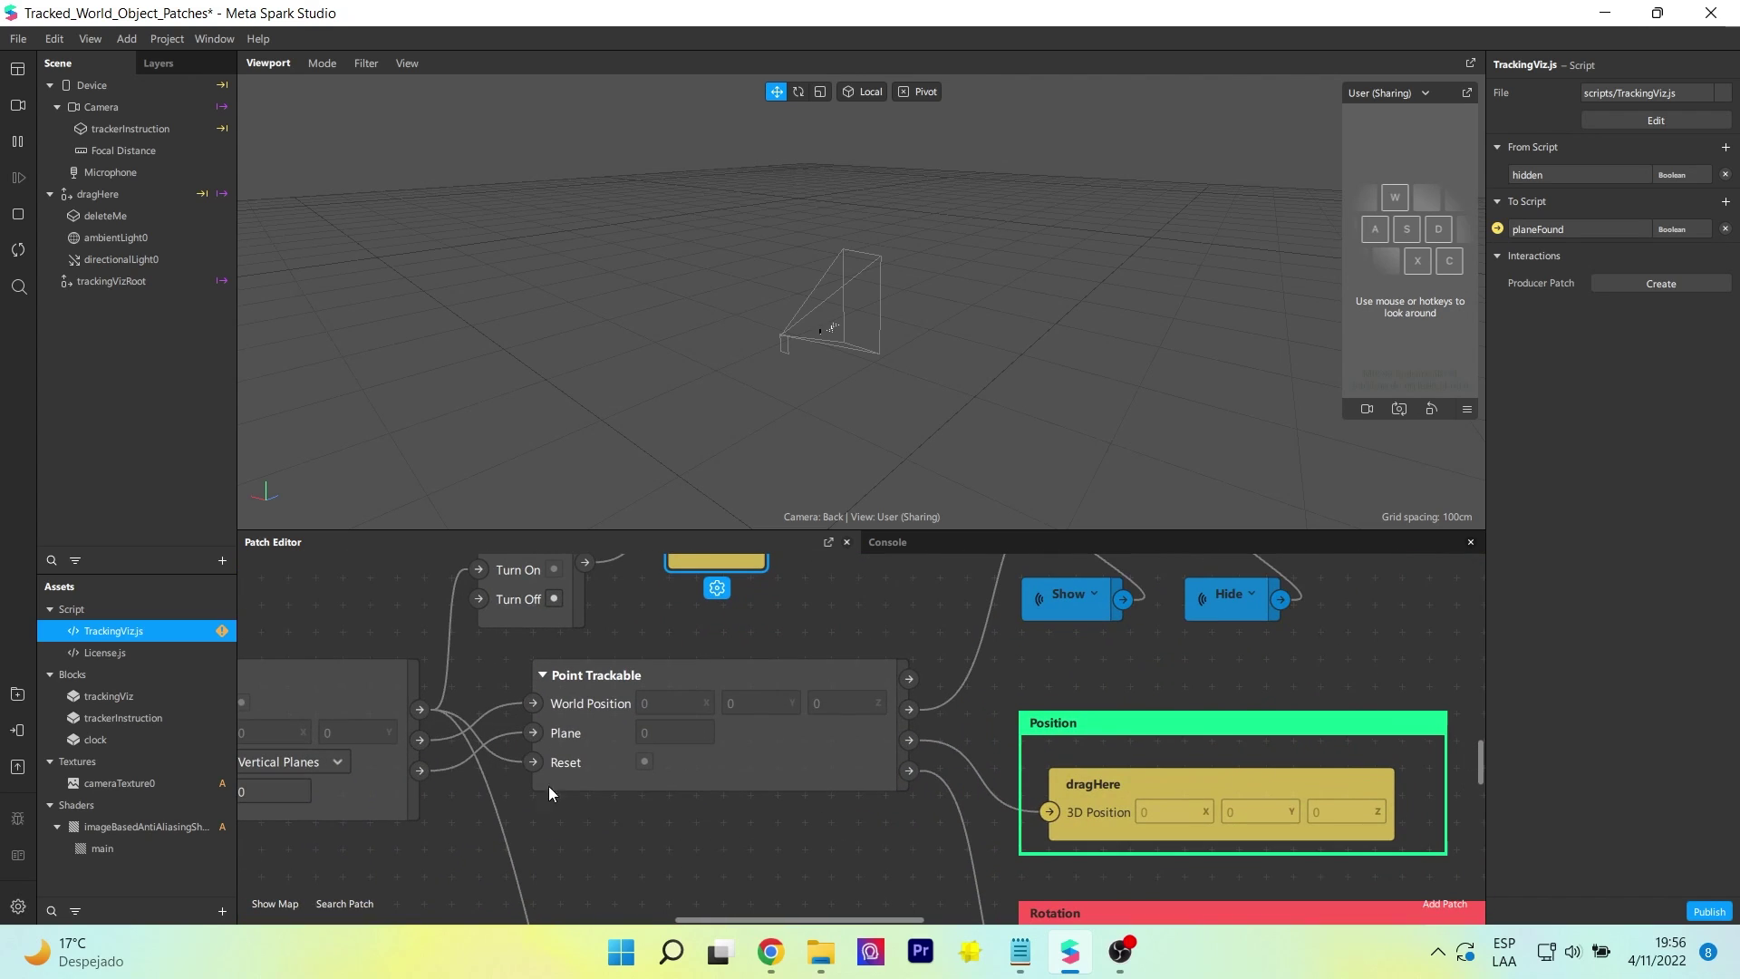
scroll(774, 835, down, 2)
middle_drag(934, 744, 752, 810)
scroll(752, 810, up, 1)
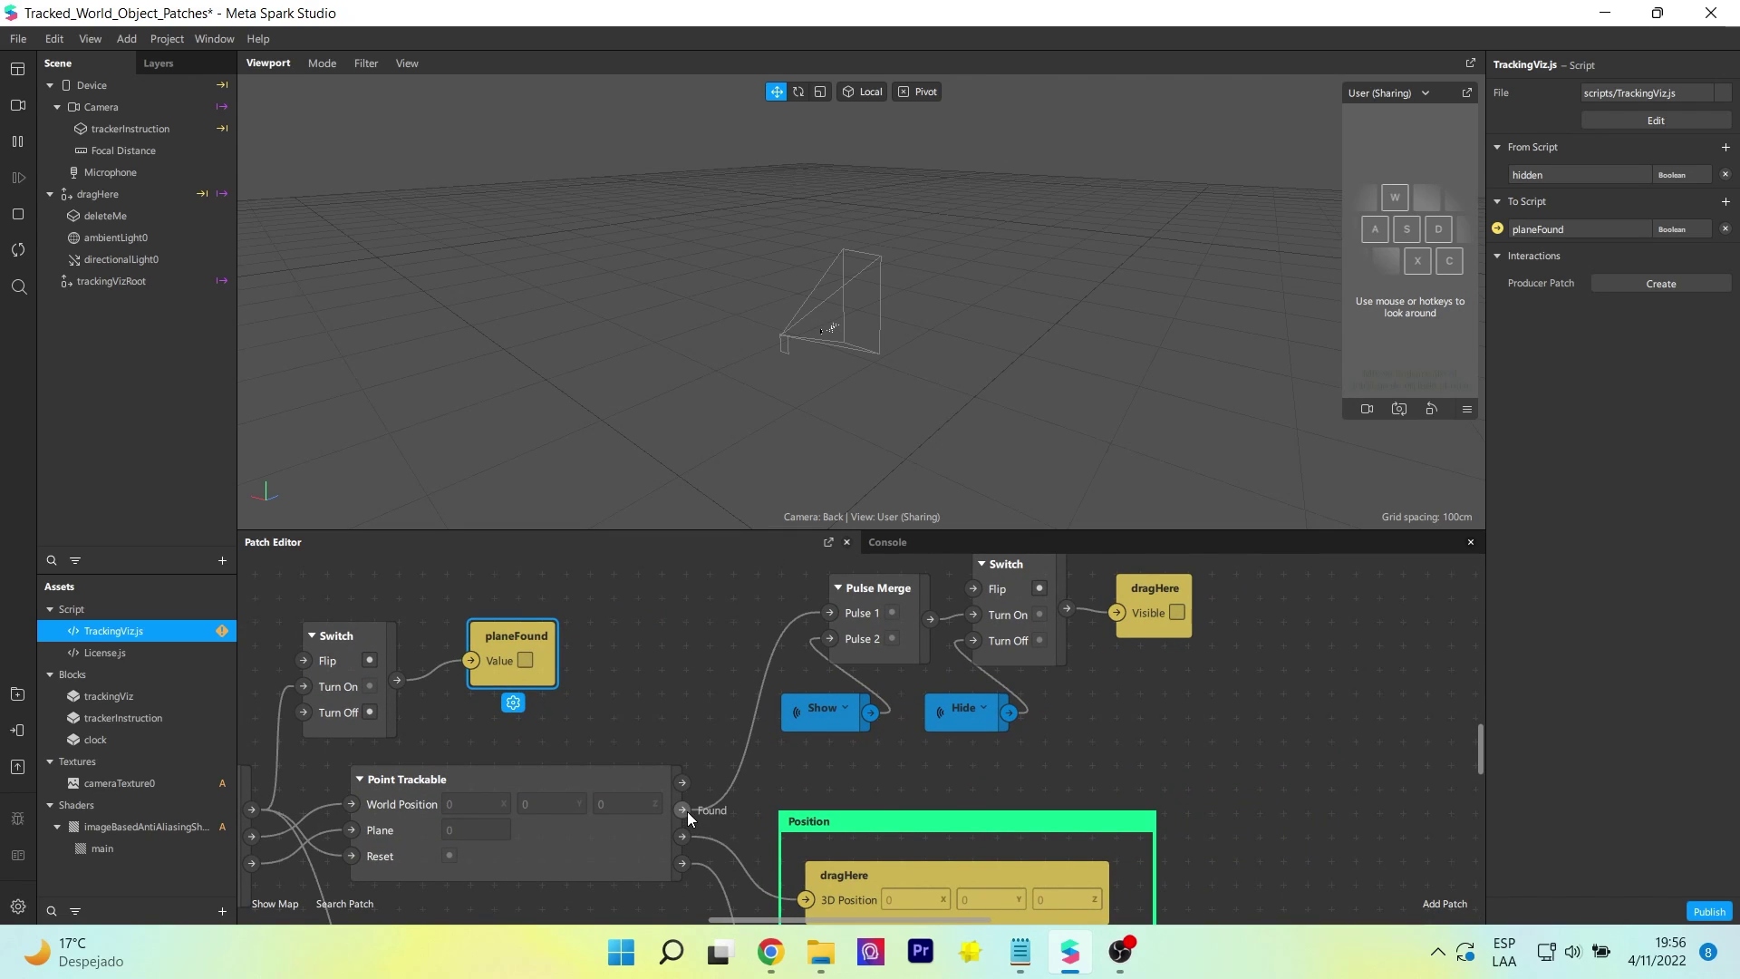
scroll(1105, 747, up, 1)
scroll(1105, 748, right, 1)
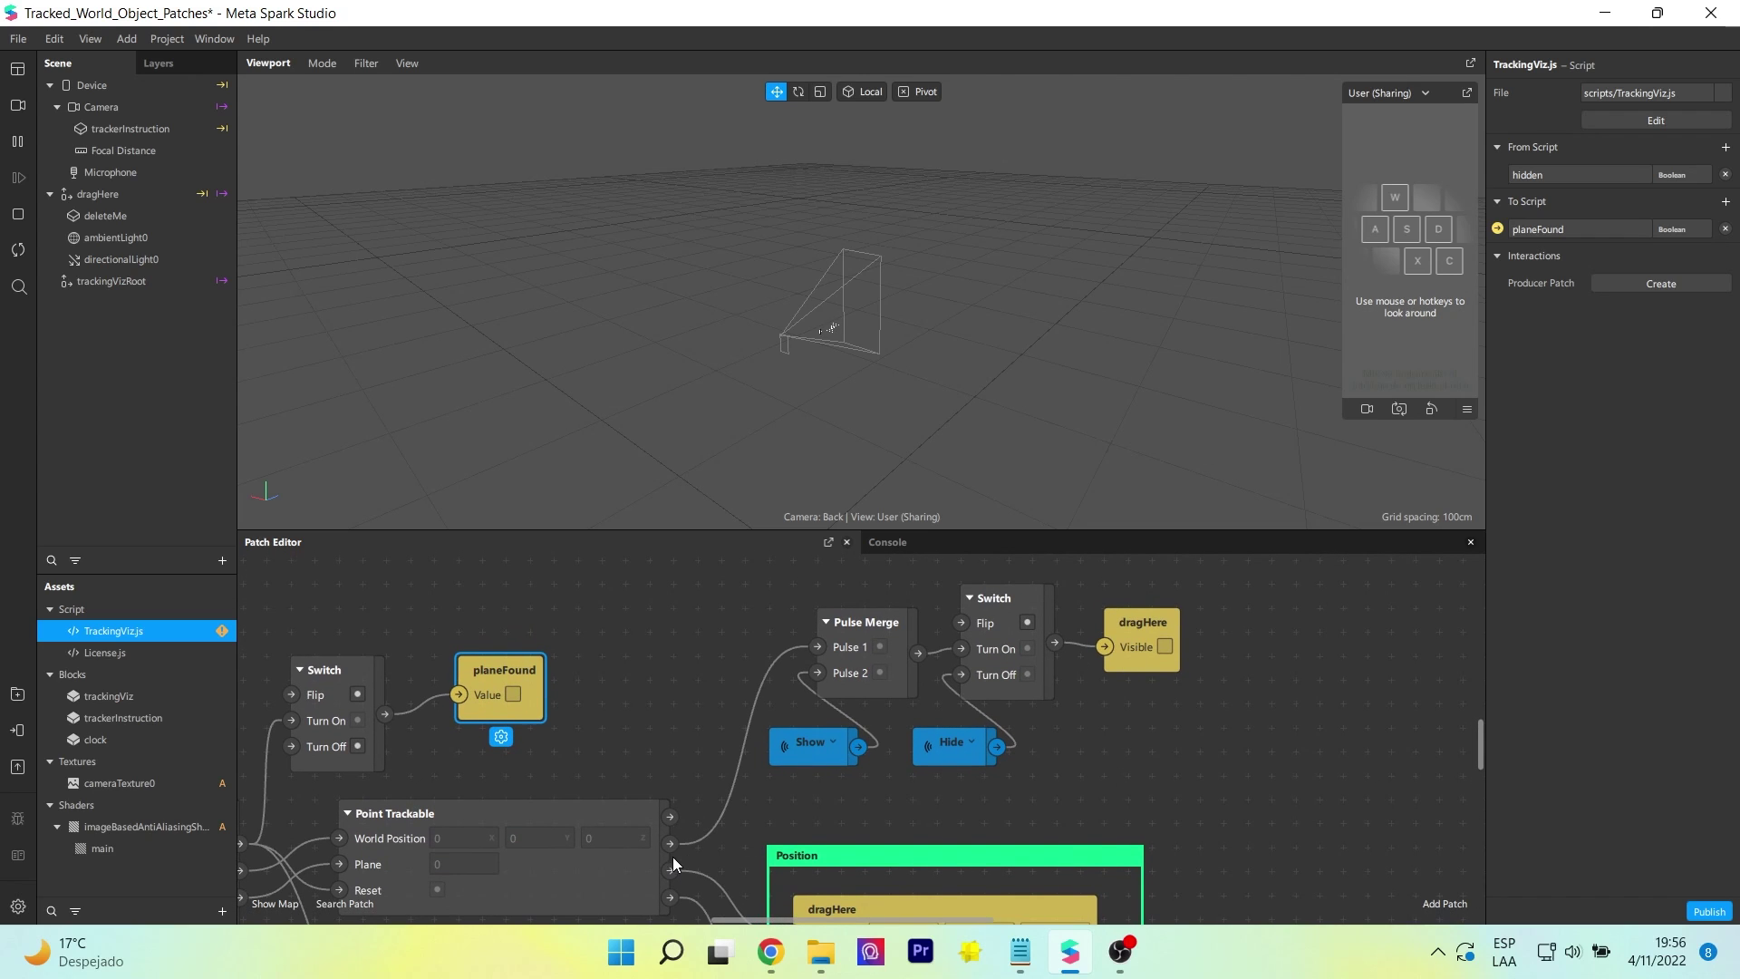
Follow the remaining Point Trackable outputs into the Position and Rotation groups that drive dragHere.
middle_drag(1215, 839, 929, 622)
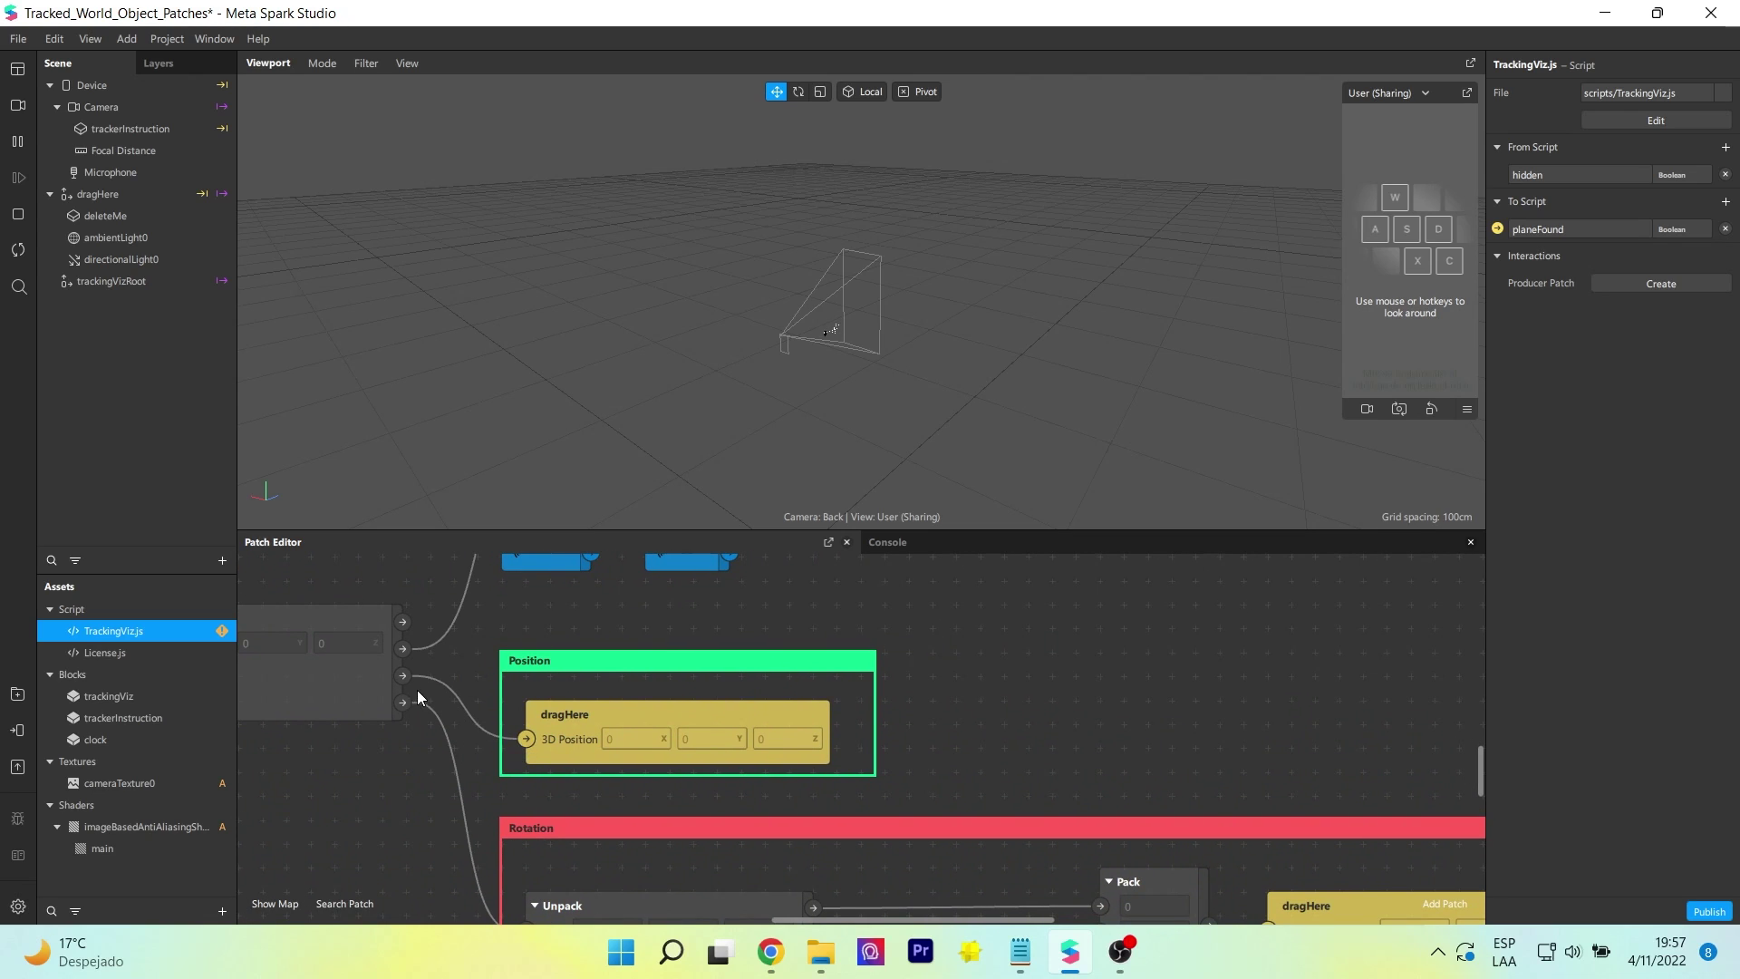
scroll(420, 730, down, 1)
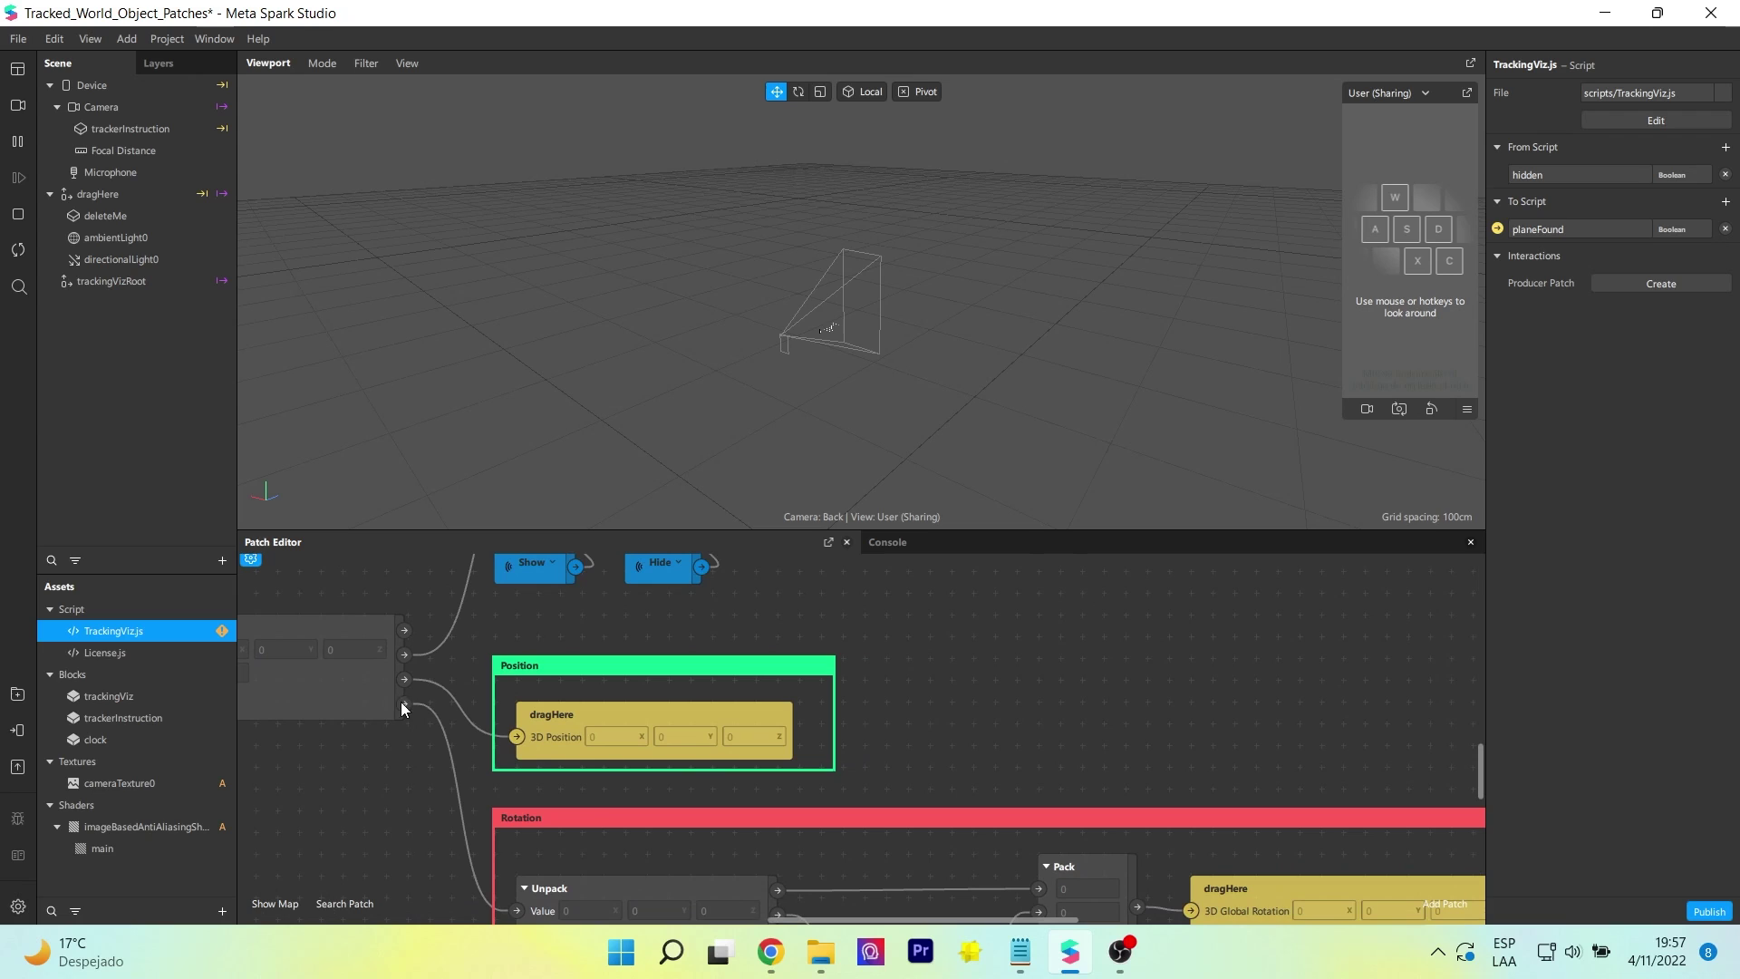
middle_drag(414, 865, 331, 721)
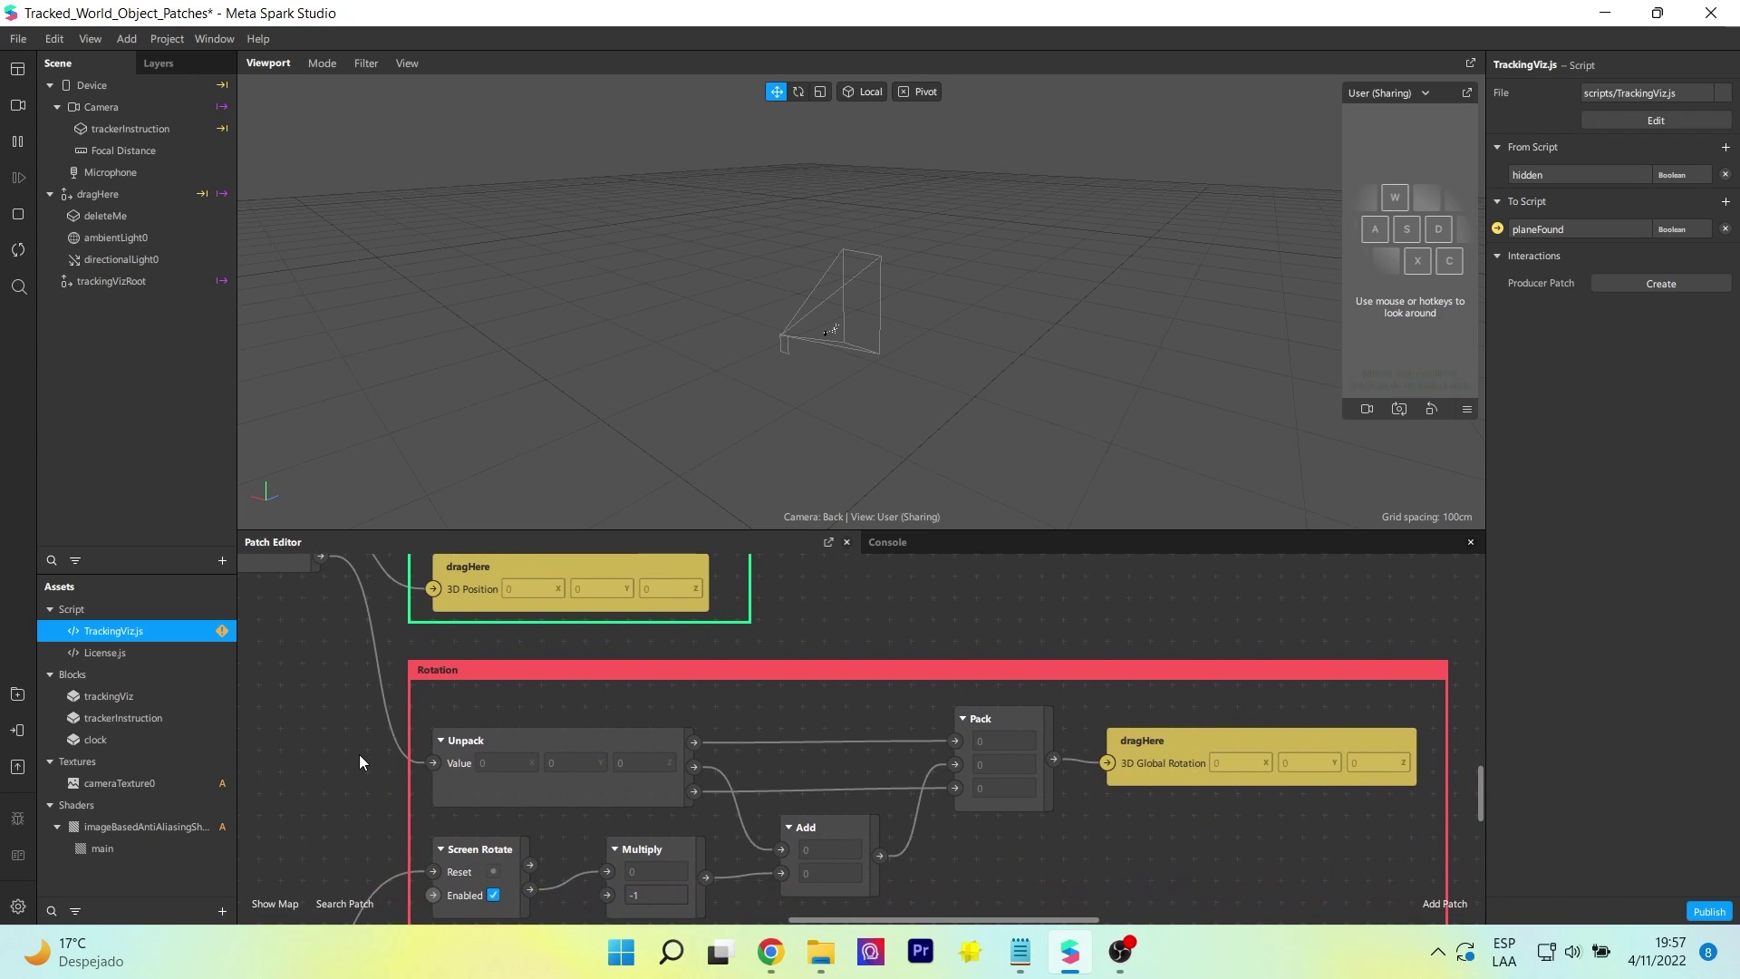
scroll(344, 759, down, 2)
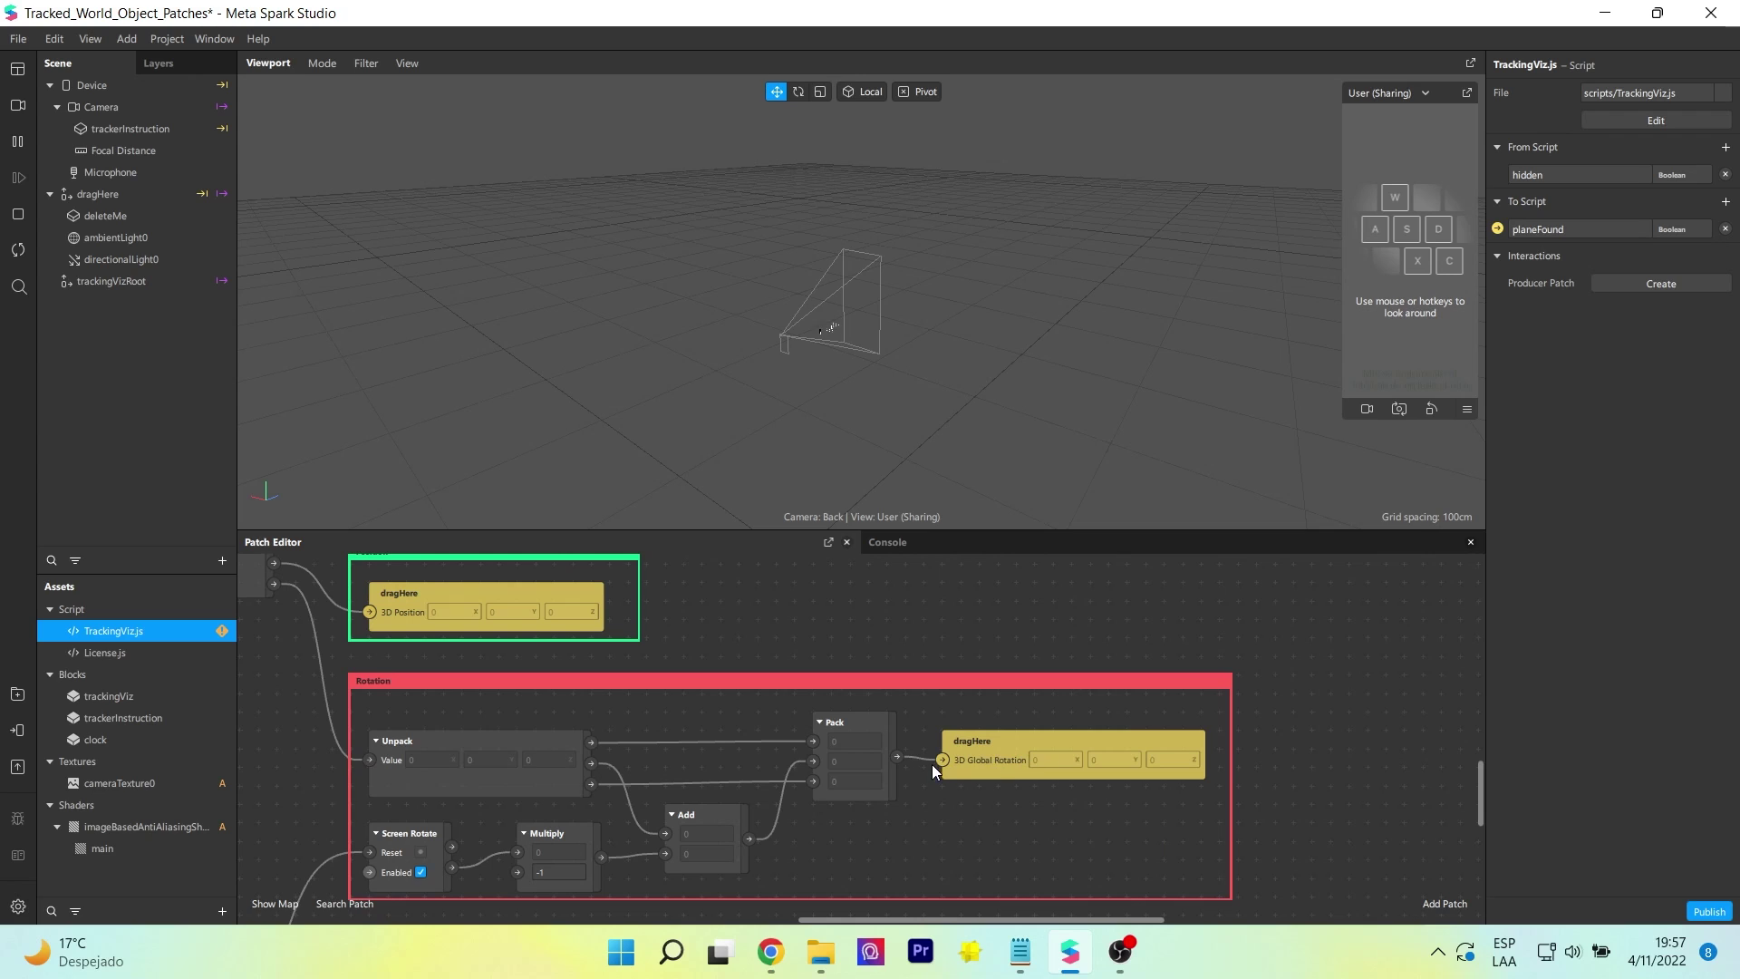
scroll(379, 782, down, 1)
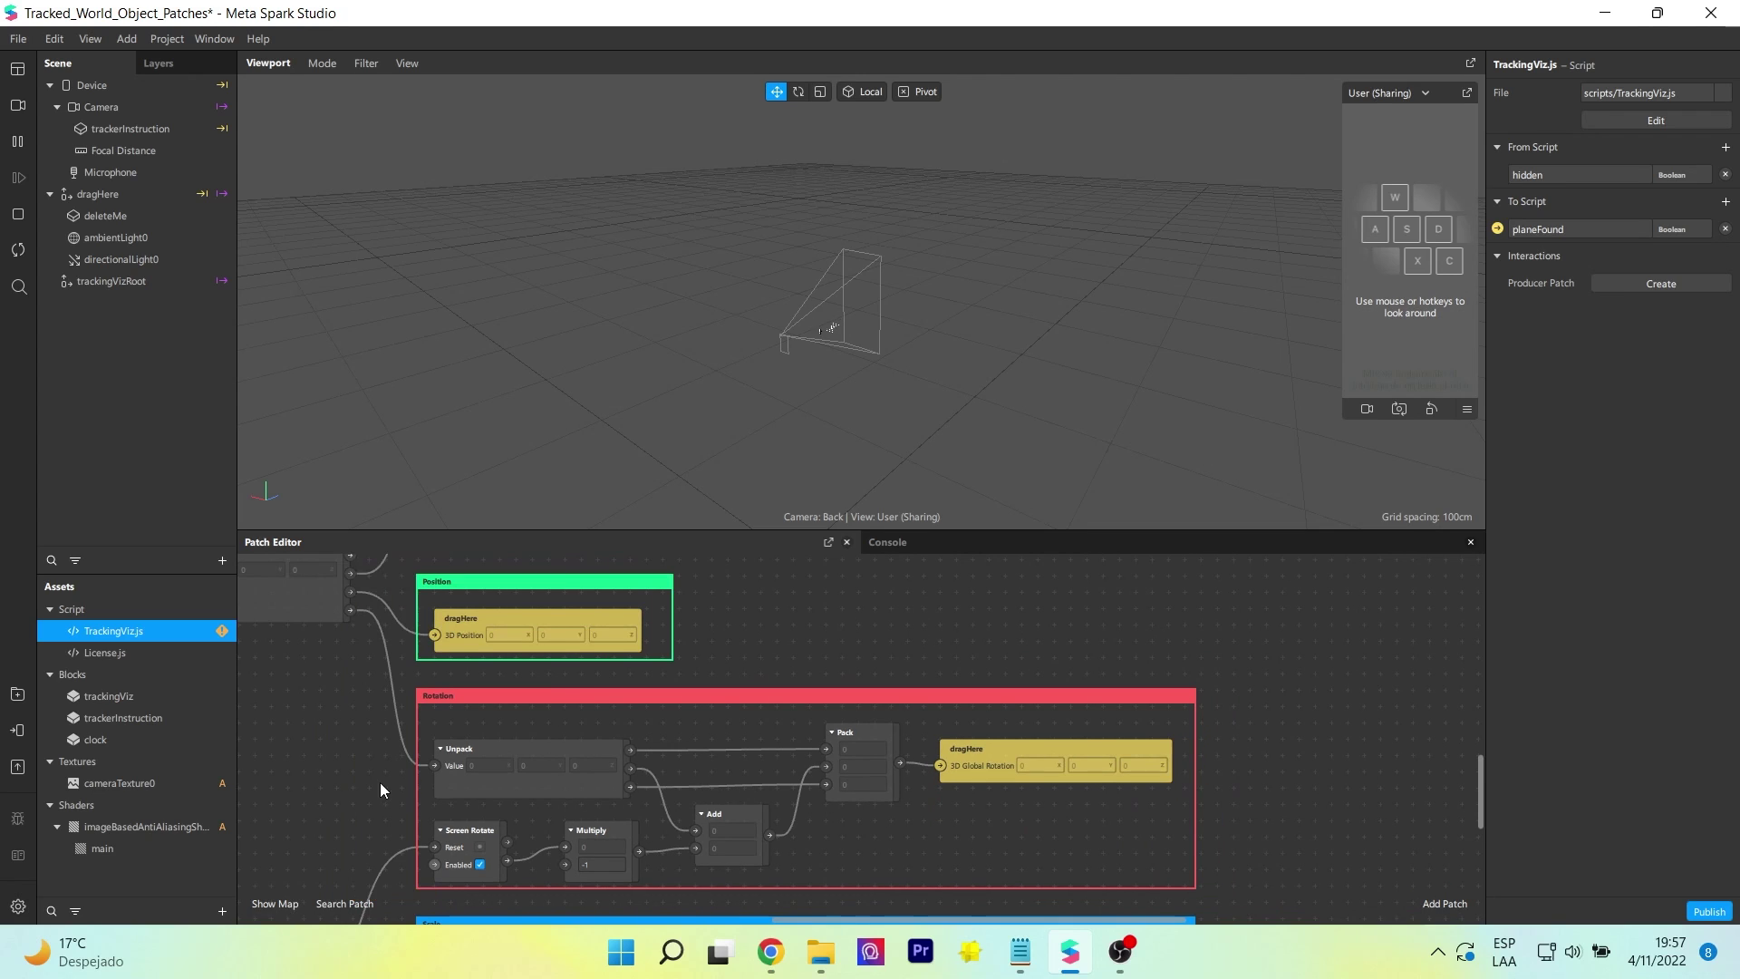
Examine the Scale group, from its Pulse Merge and Screen Pinch patches through to dragHere's 3D Scale.
mouse_move(379, 781)
mouse_down()
mouse_move(719, 724)
mouse_move(642, 799)
mouse_move(587, 688)
mouse_up()
scroll(480, 649, up, 2)
drag(659, 861, 593, 707)
drag(570, 826, 506, 714)
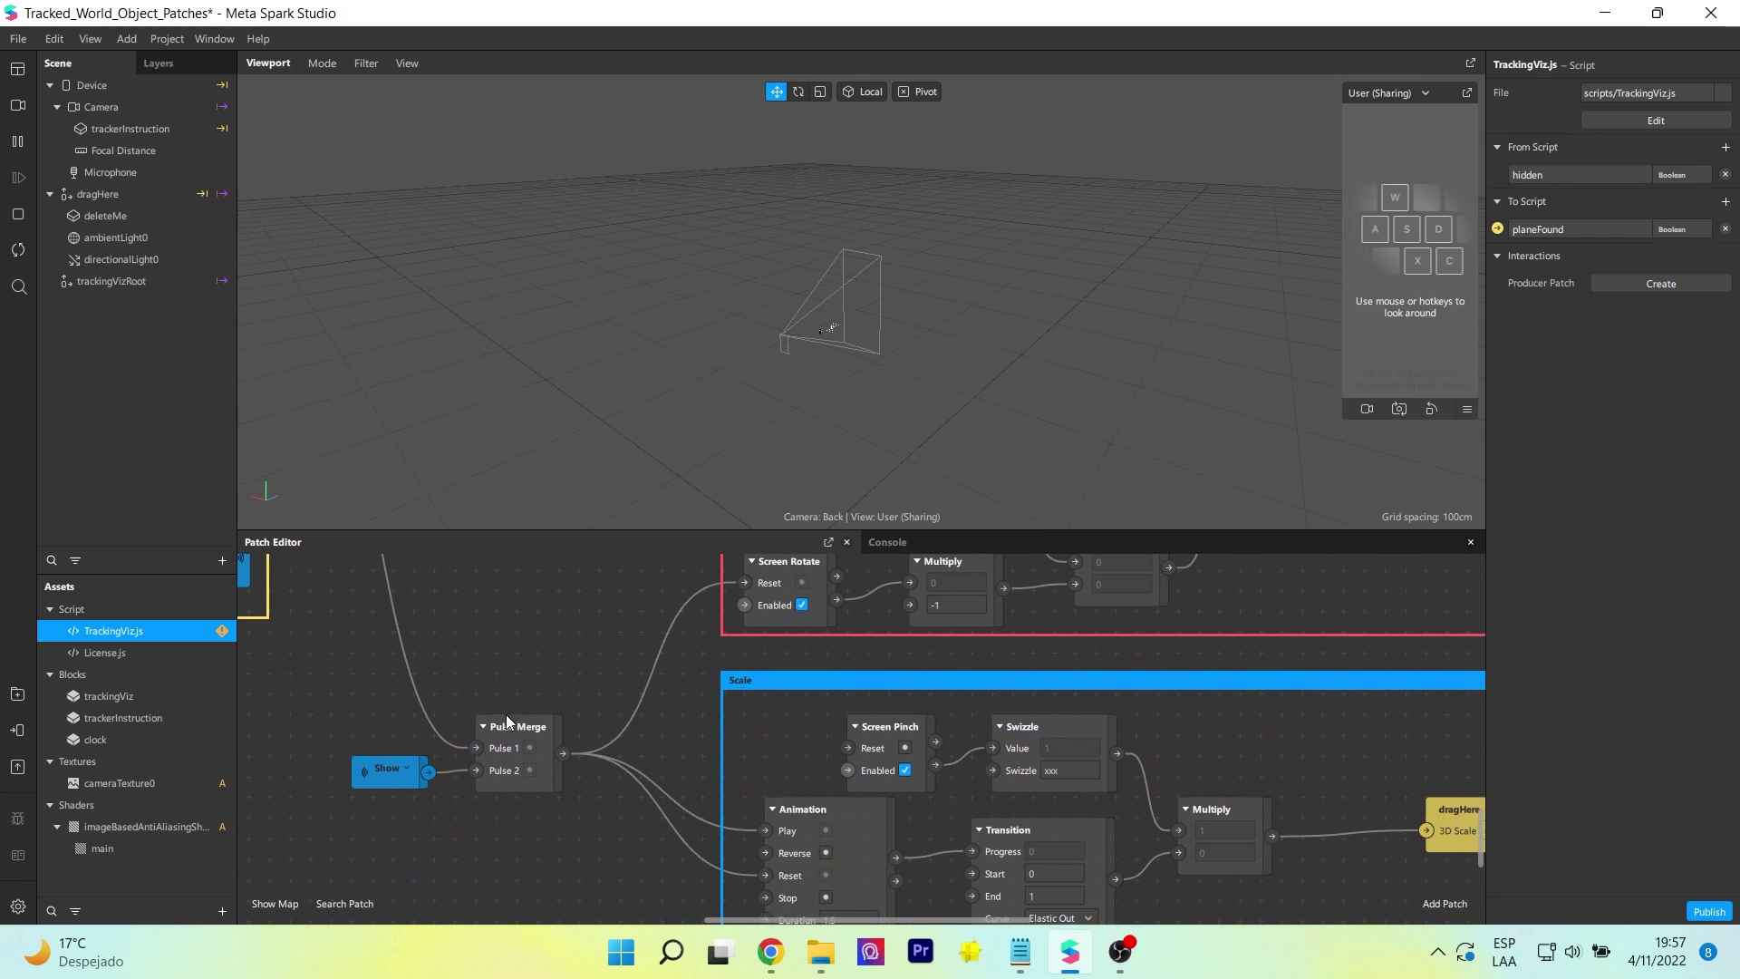
scroll(602, 834, right, 3)
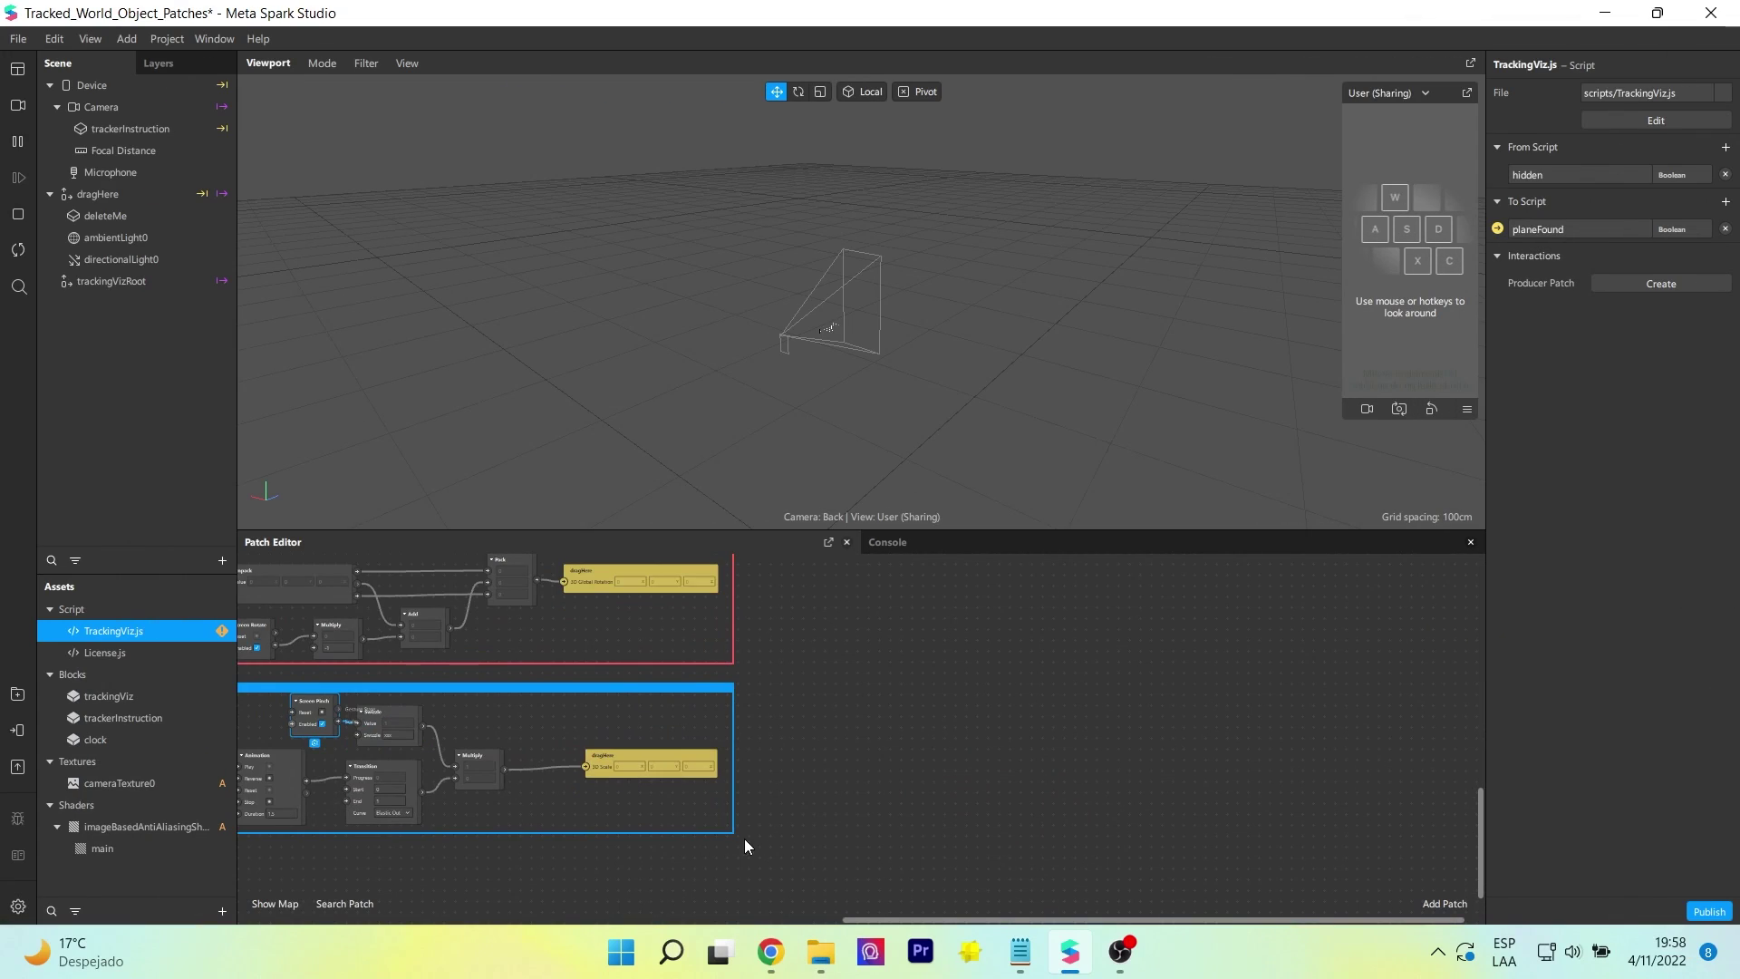
scroll(649, 806, up, 5)
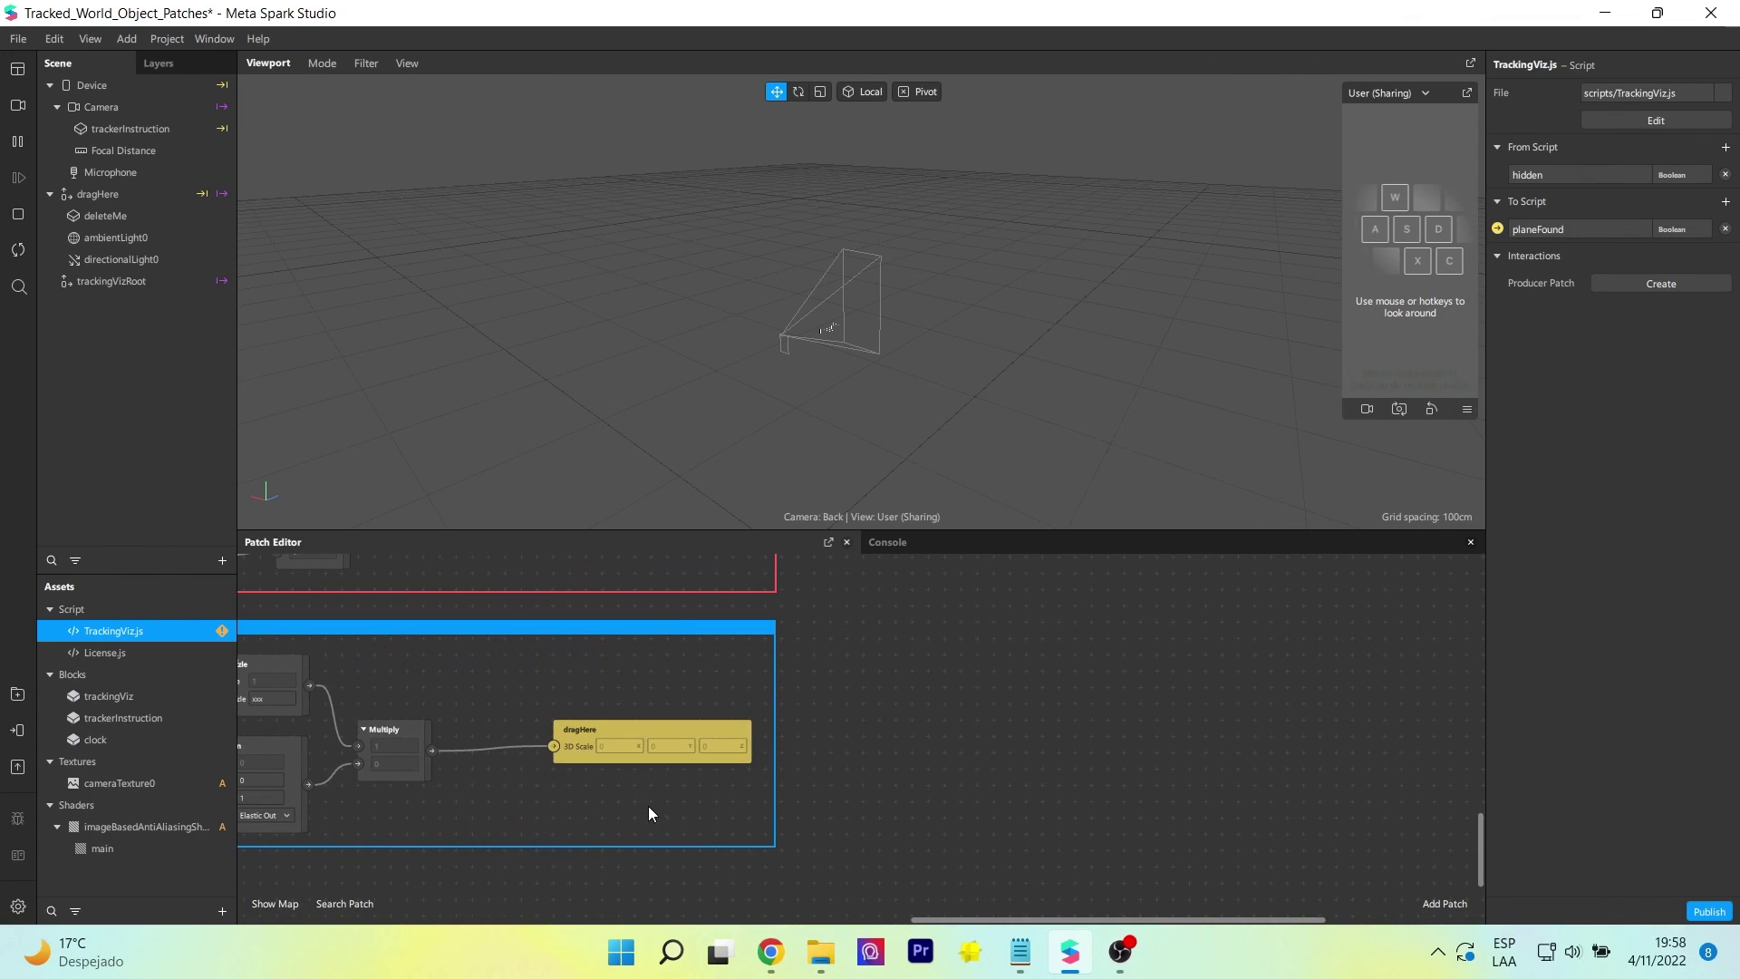
scroll(533, 781, down, 3)
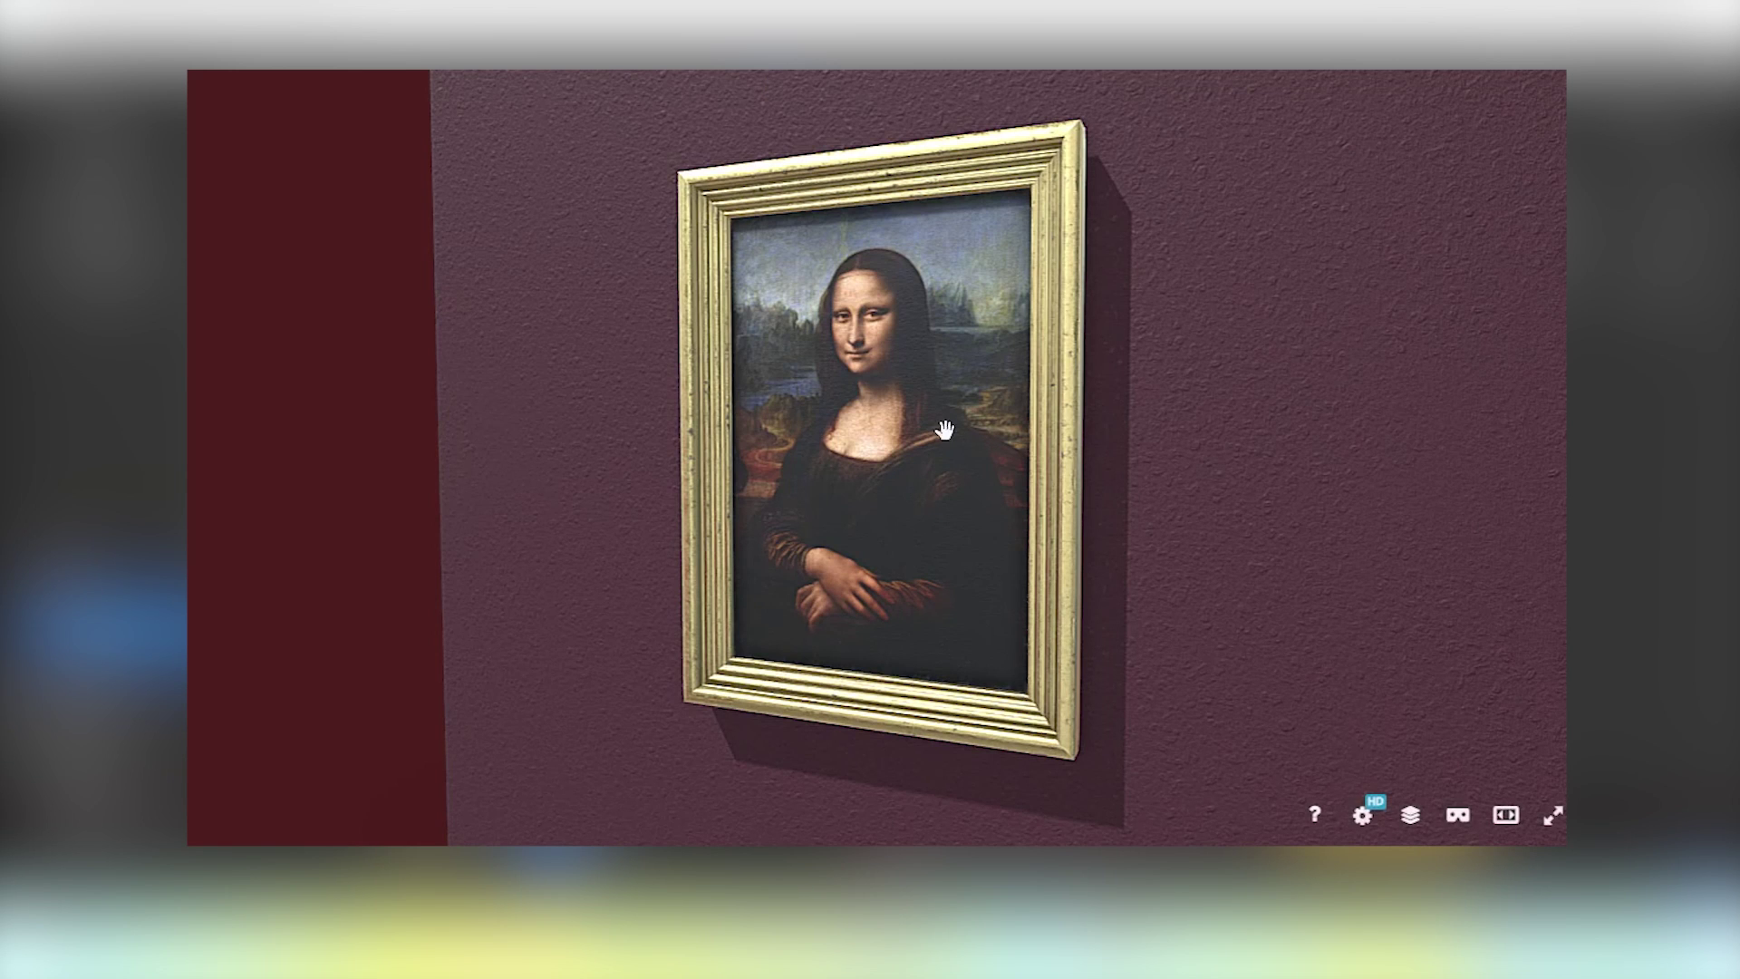
Search the AR Library for "MONA LISA" and import the free Mona Lisa (PBR hires model).
drag(1344, 315, 1243, 410)
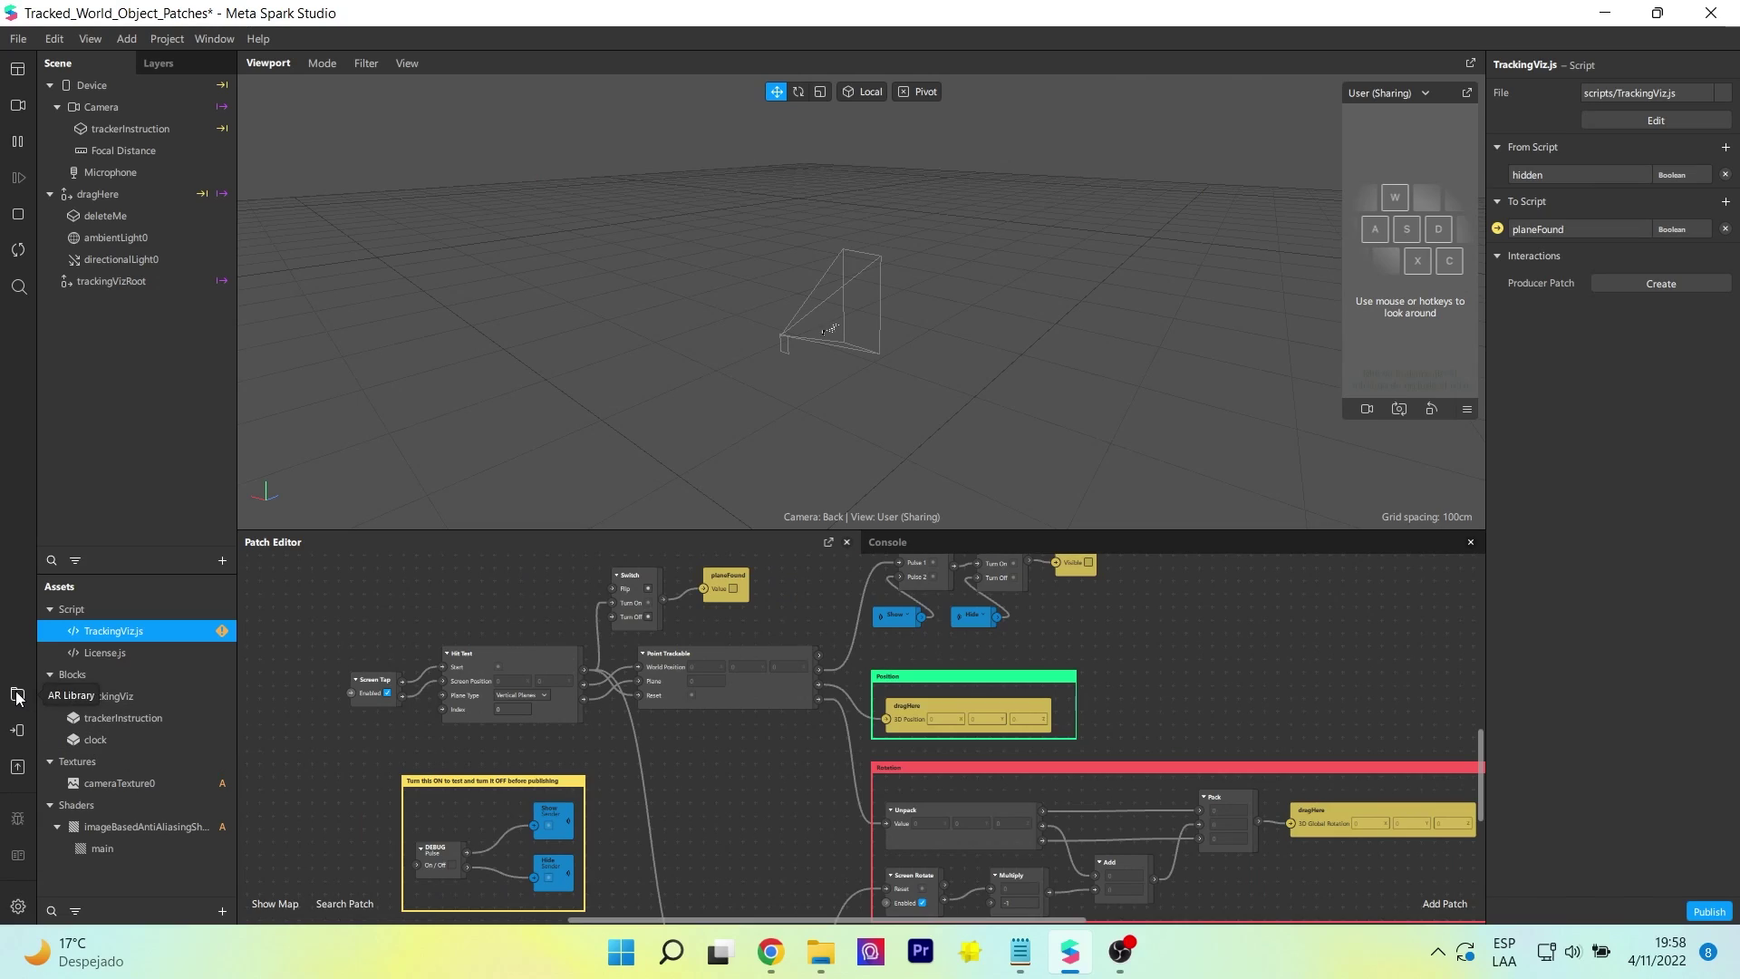
click(17, 696)
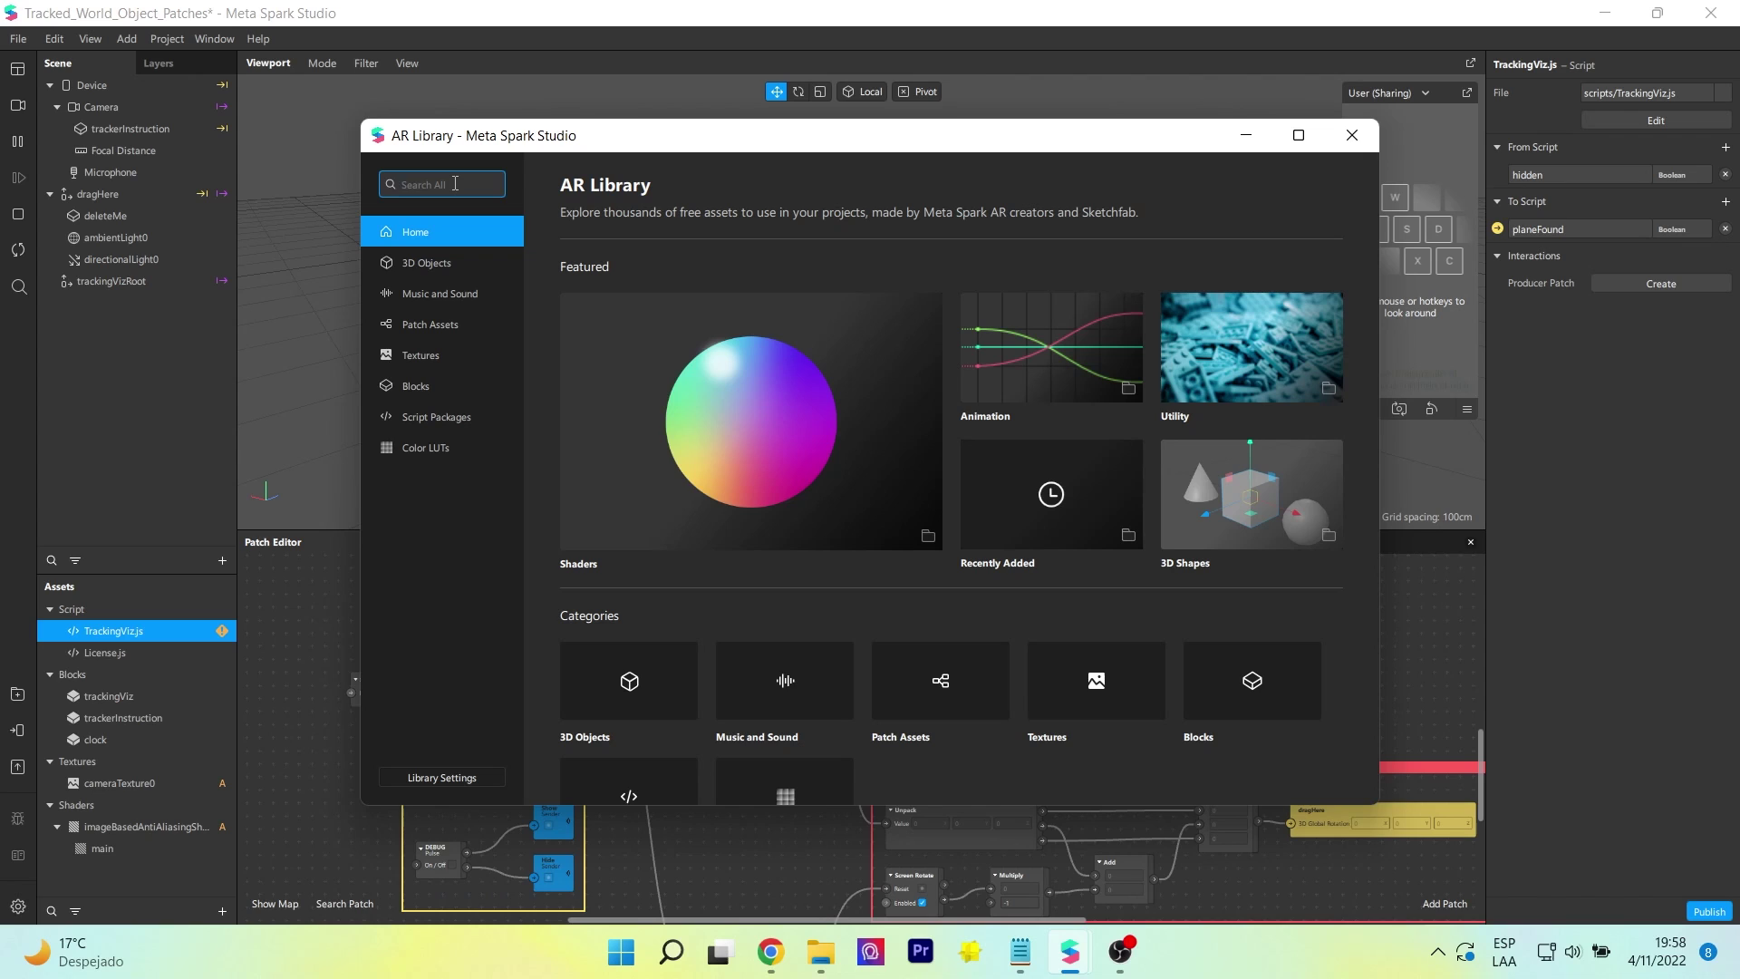
text(MONA LISA)
key(Return)
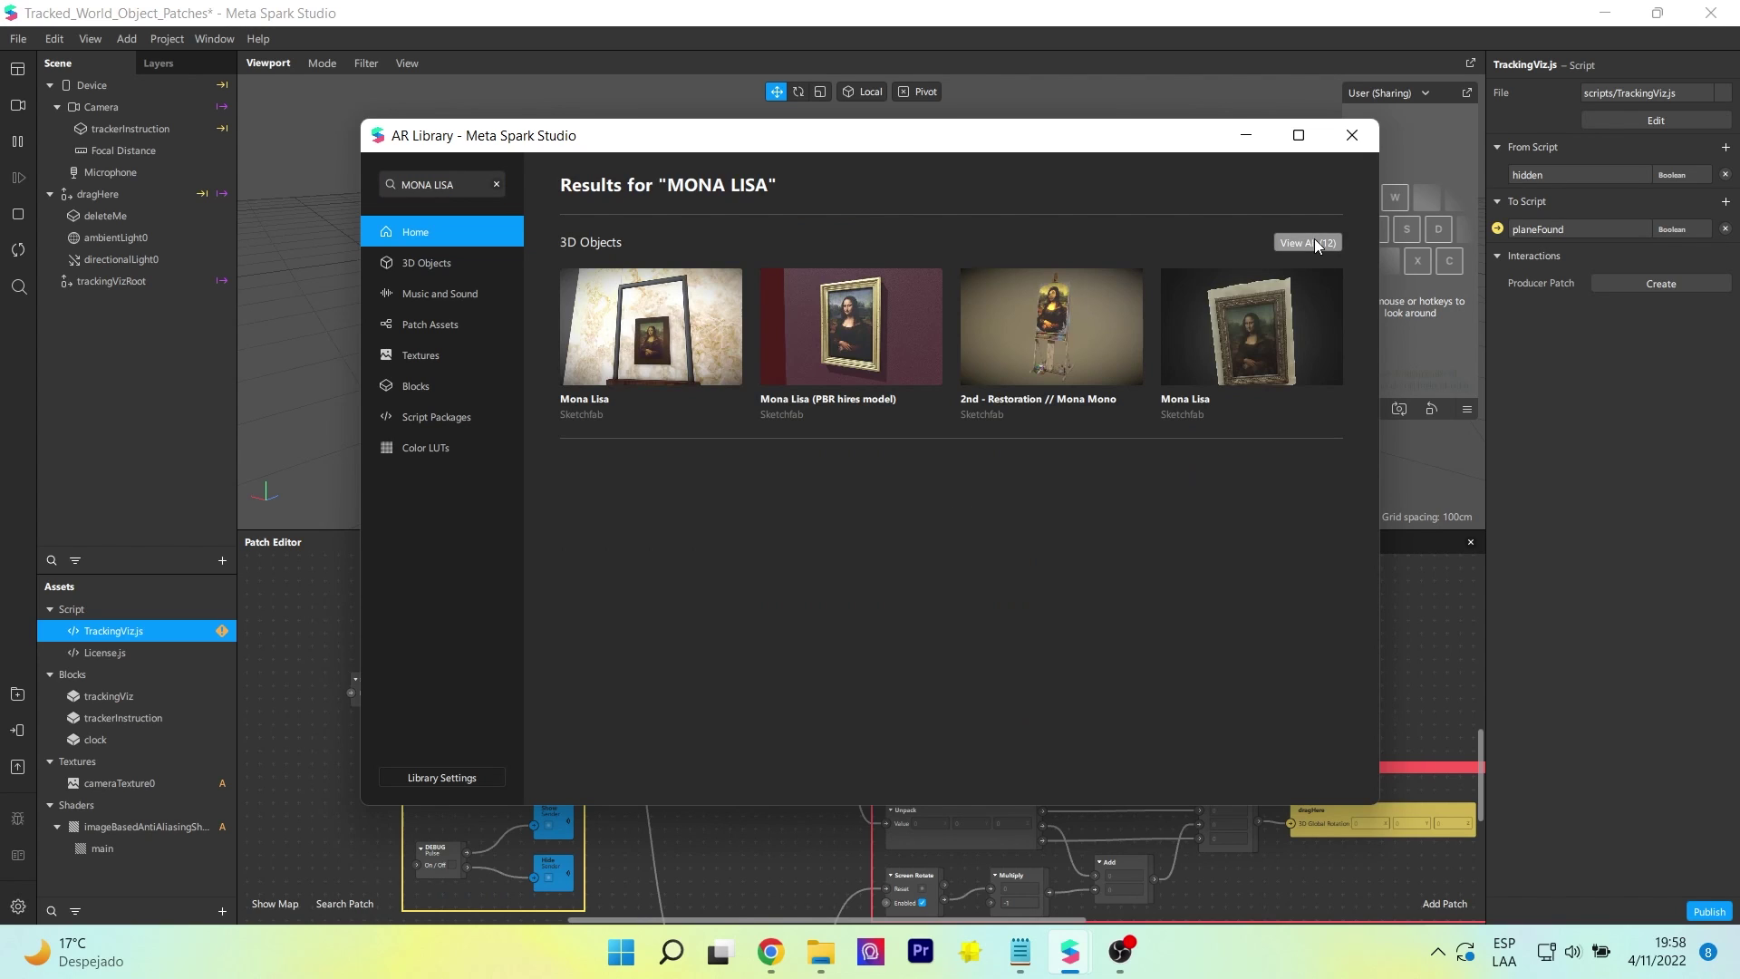
click(1317, 243)
click(834, 446)
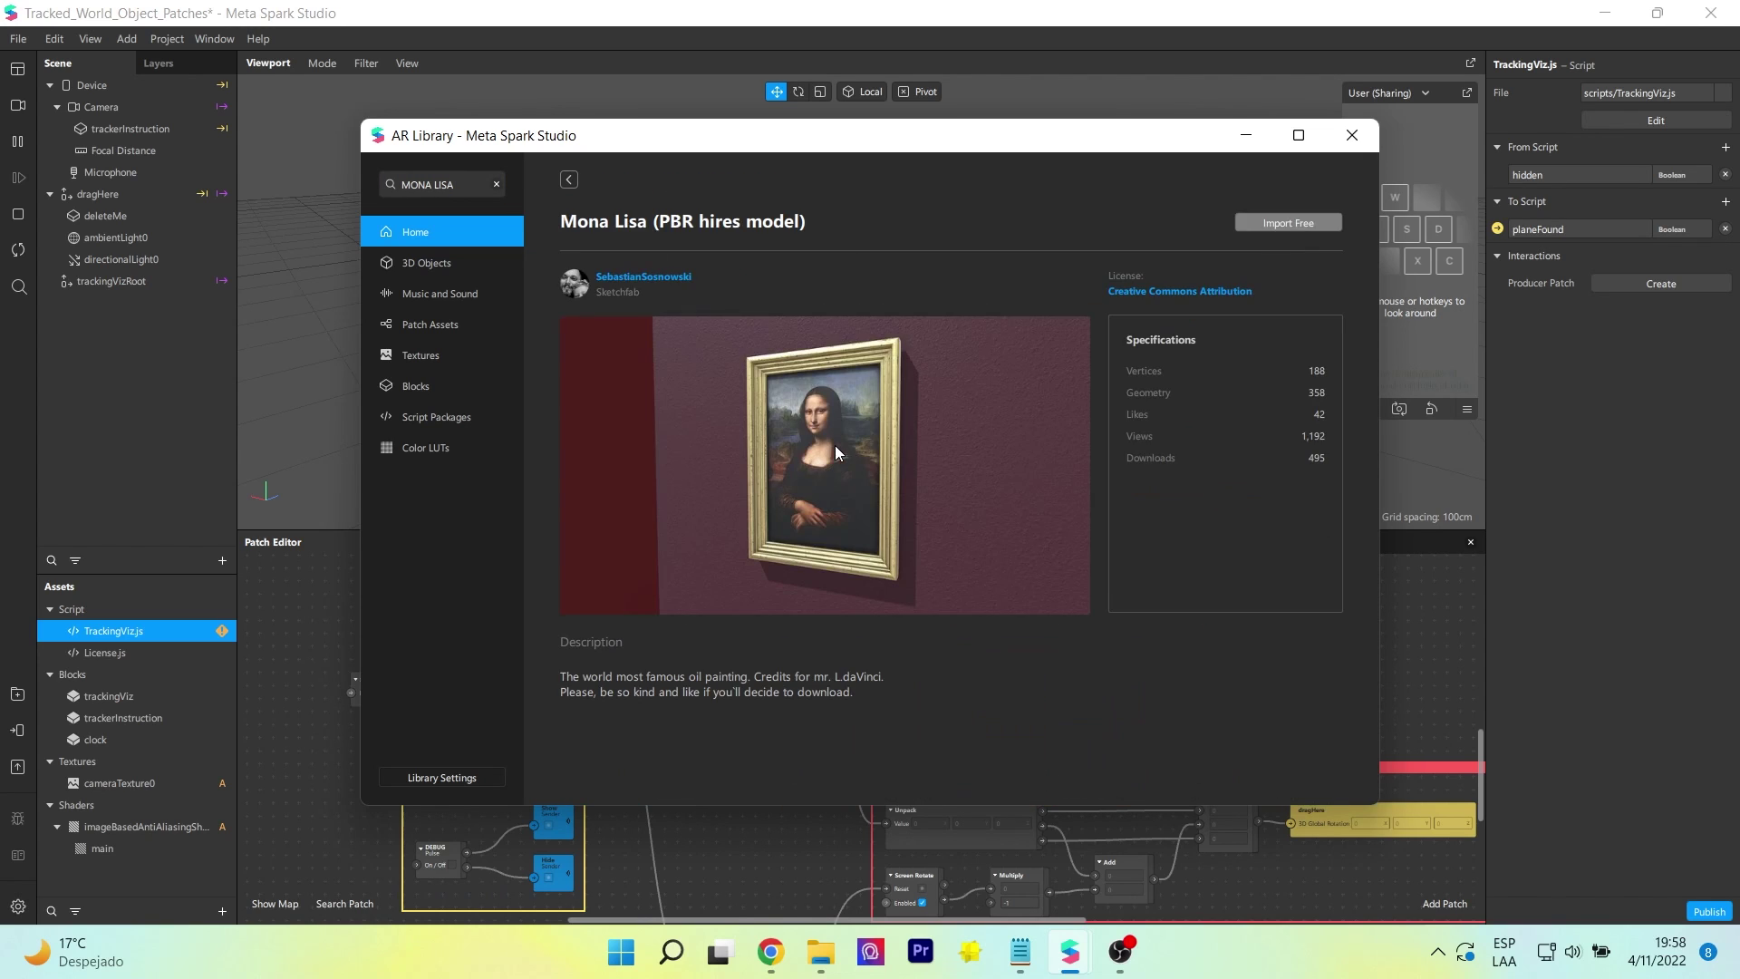
click(1301, 223)
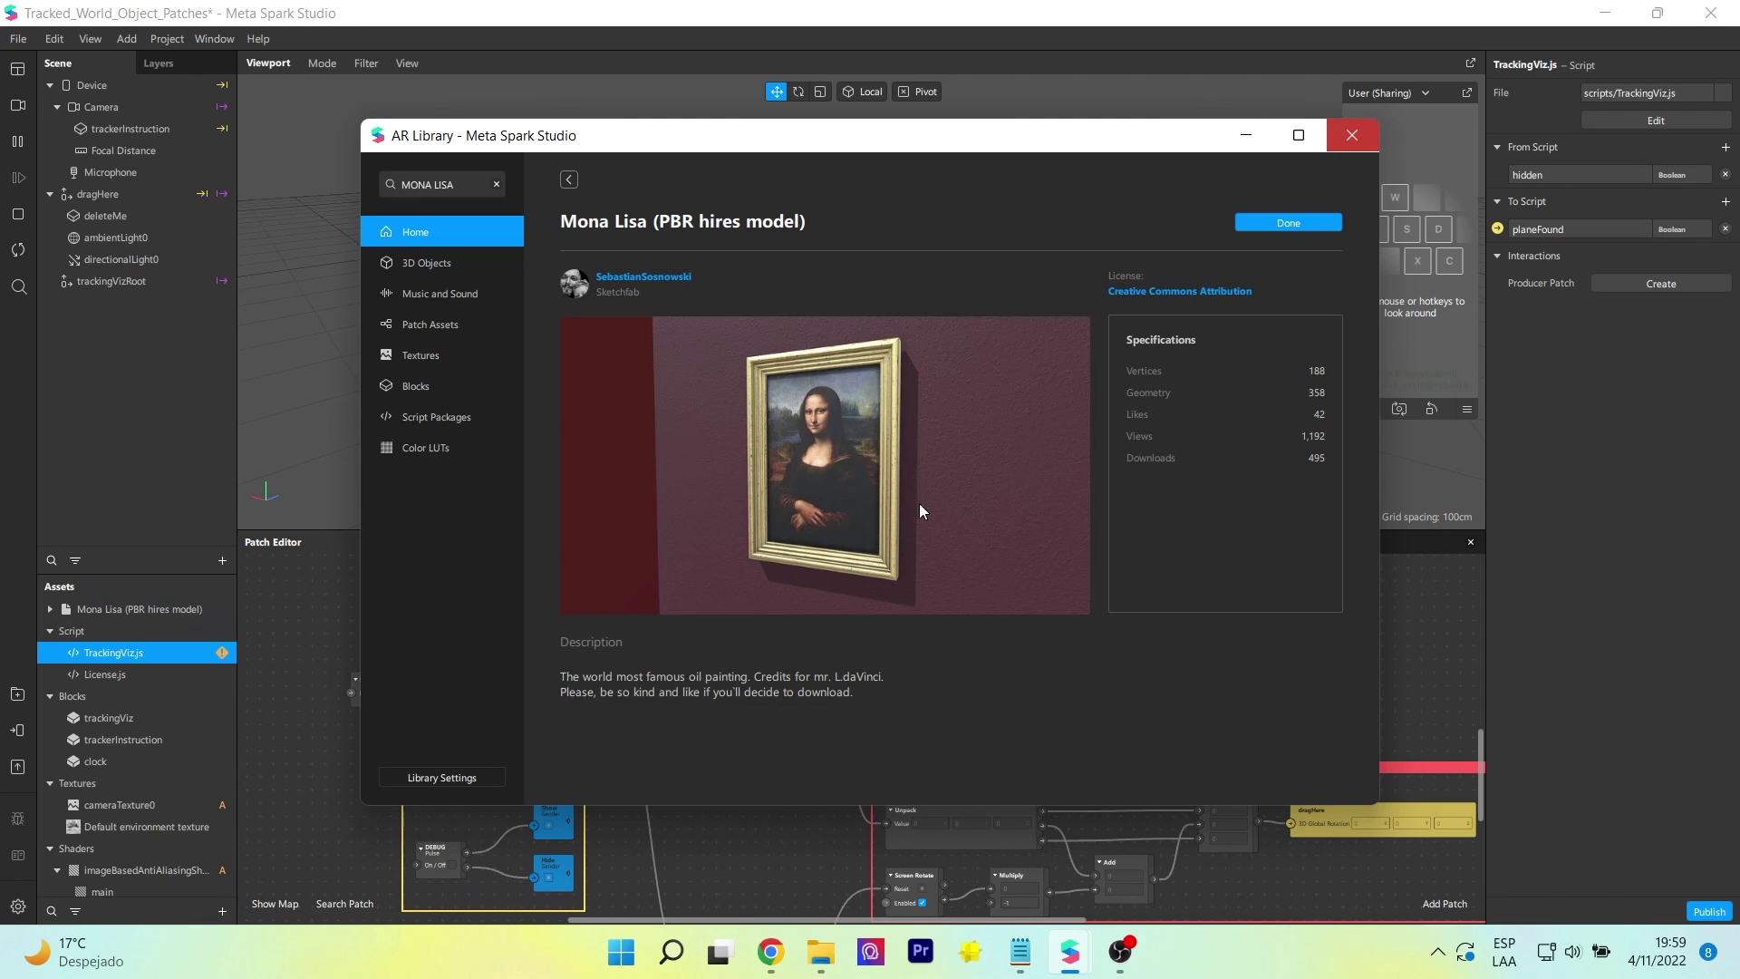
click(1270, 221)
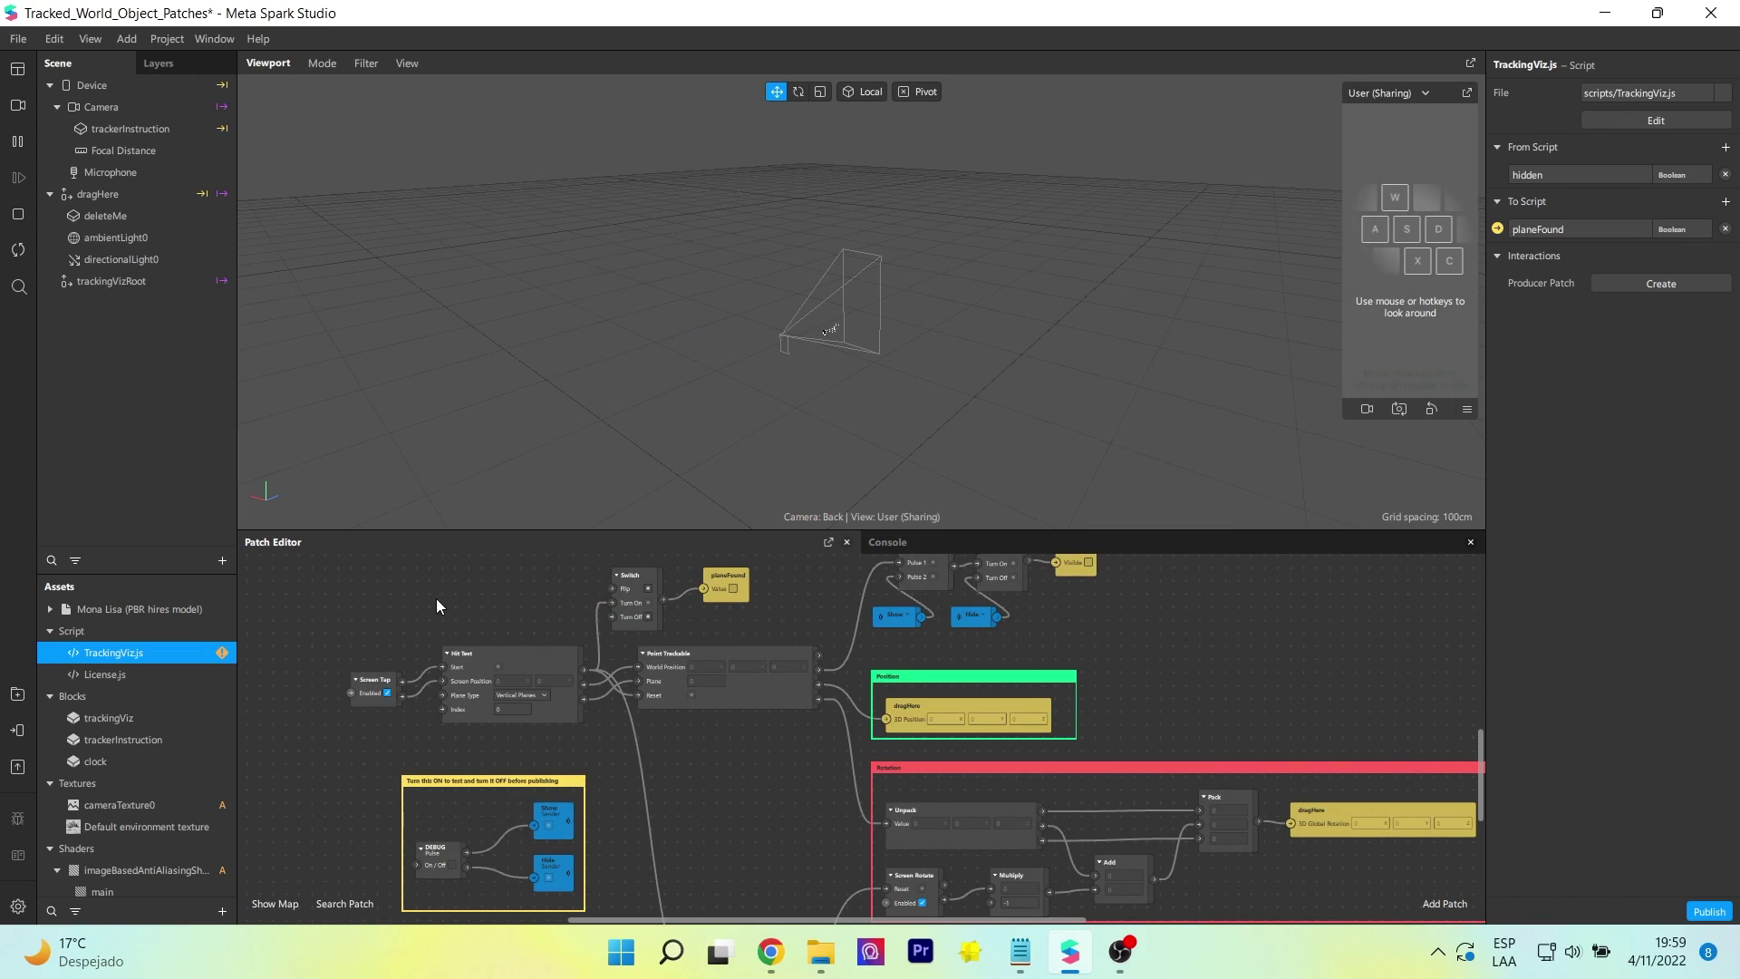
Place the Mona Lisa model inside dragHere in the scene and hide the deleteMe clock object.
drag(91, 610, 147, 207)
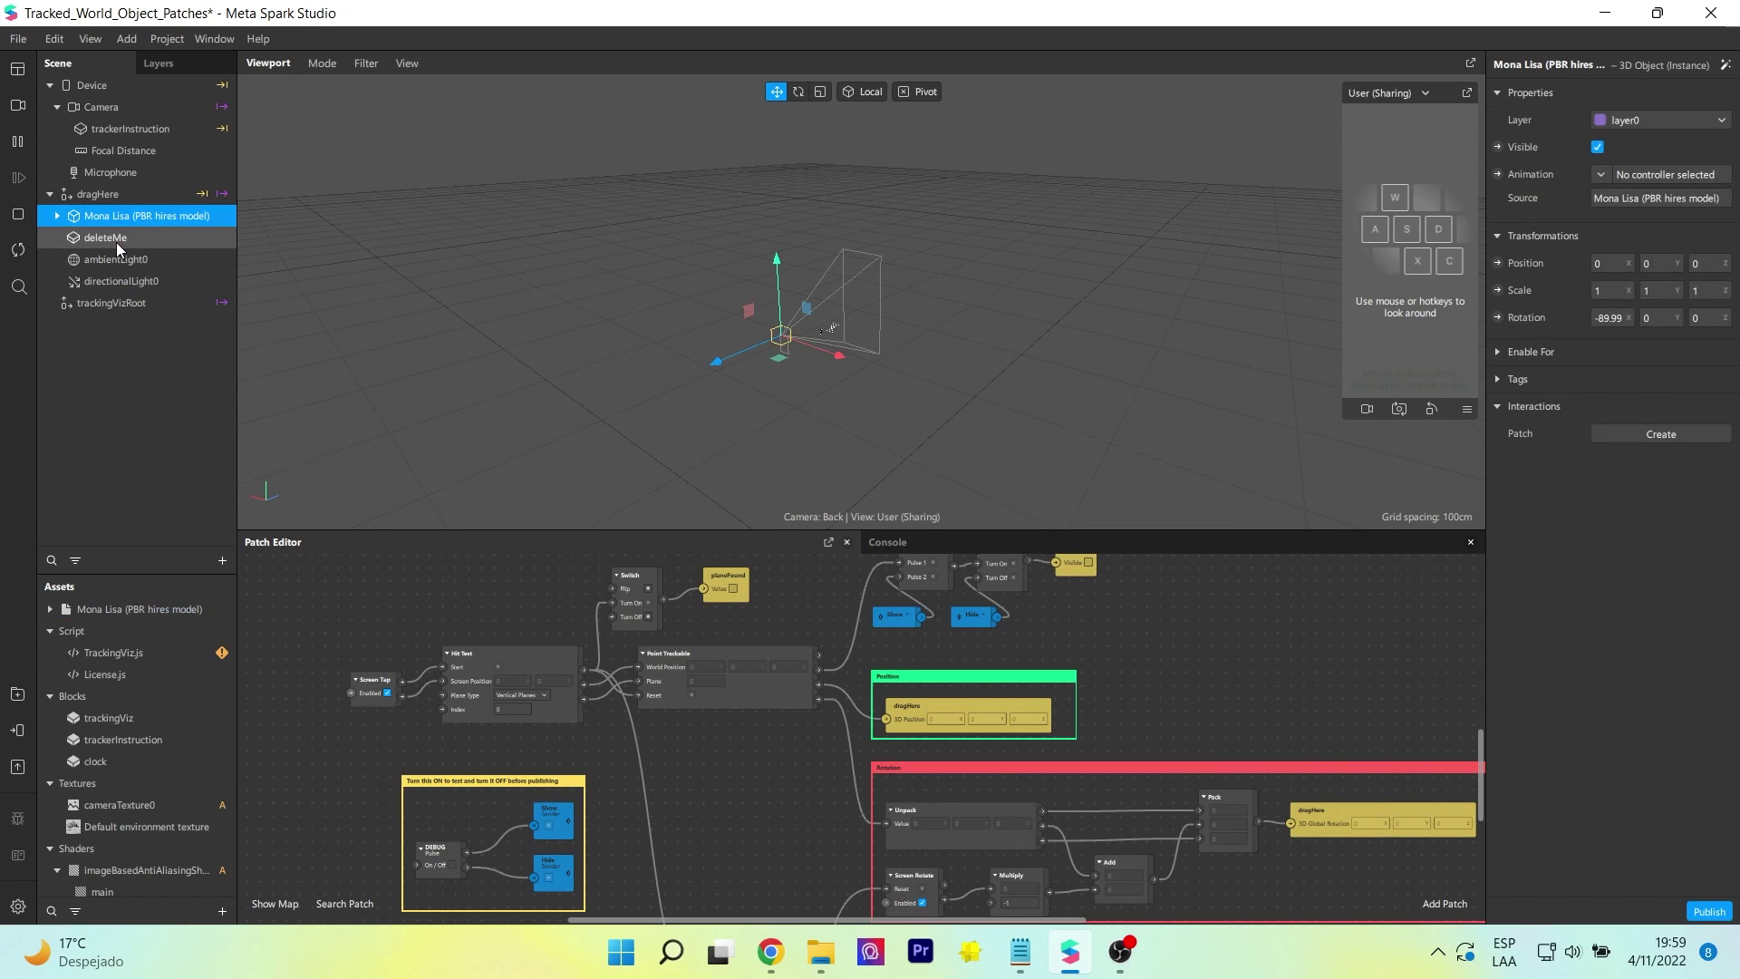
click(116, 238)
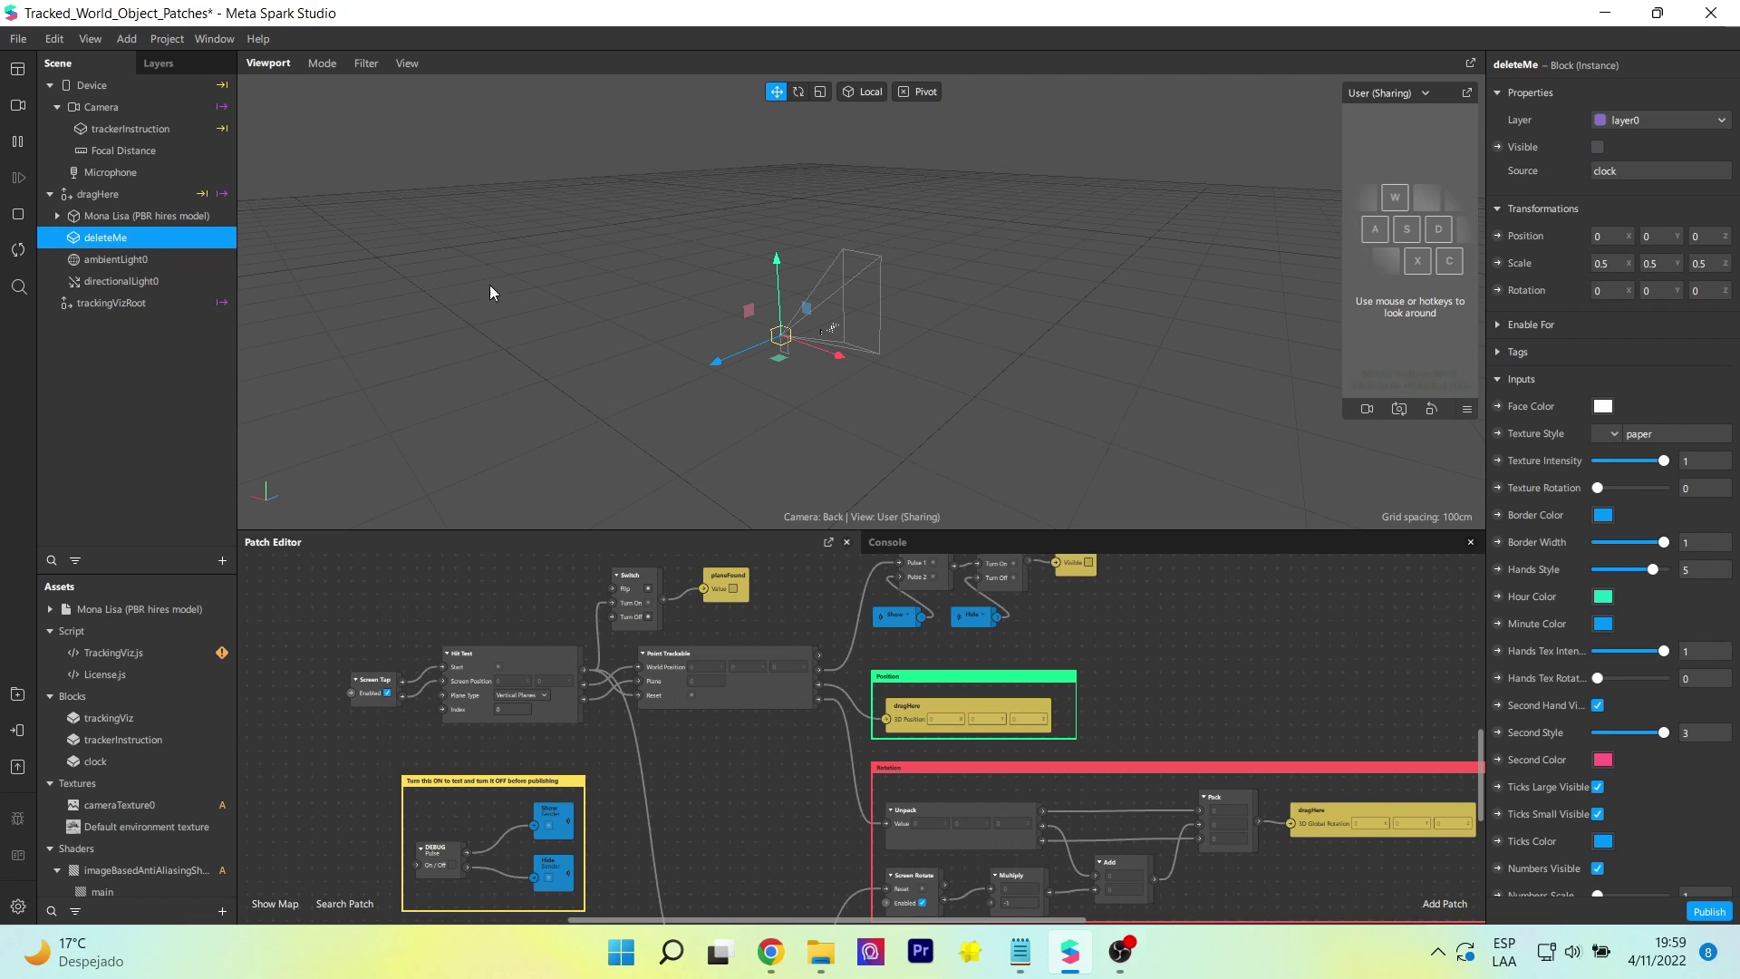
Expand the Mona Lisa model's hierarchy down to RootNode and delete its Wall object.
click(150, 218)
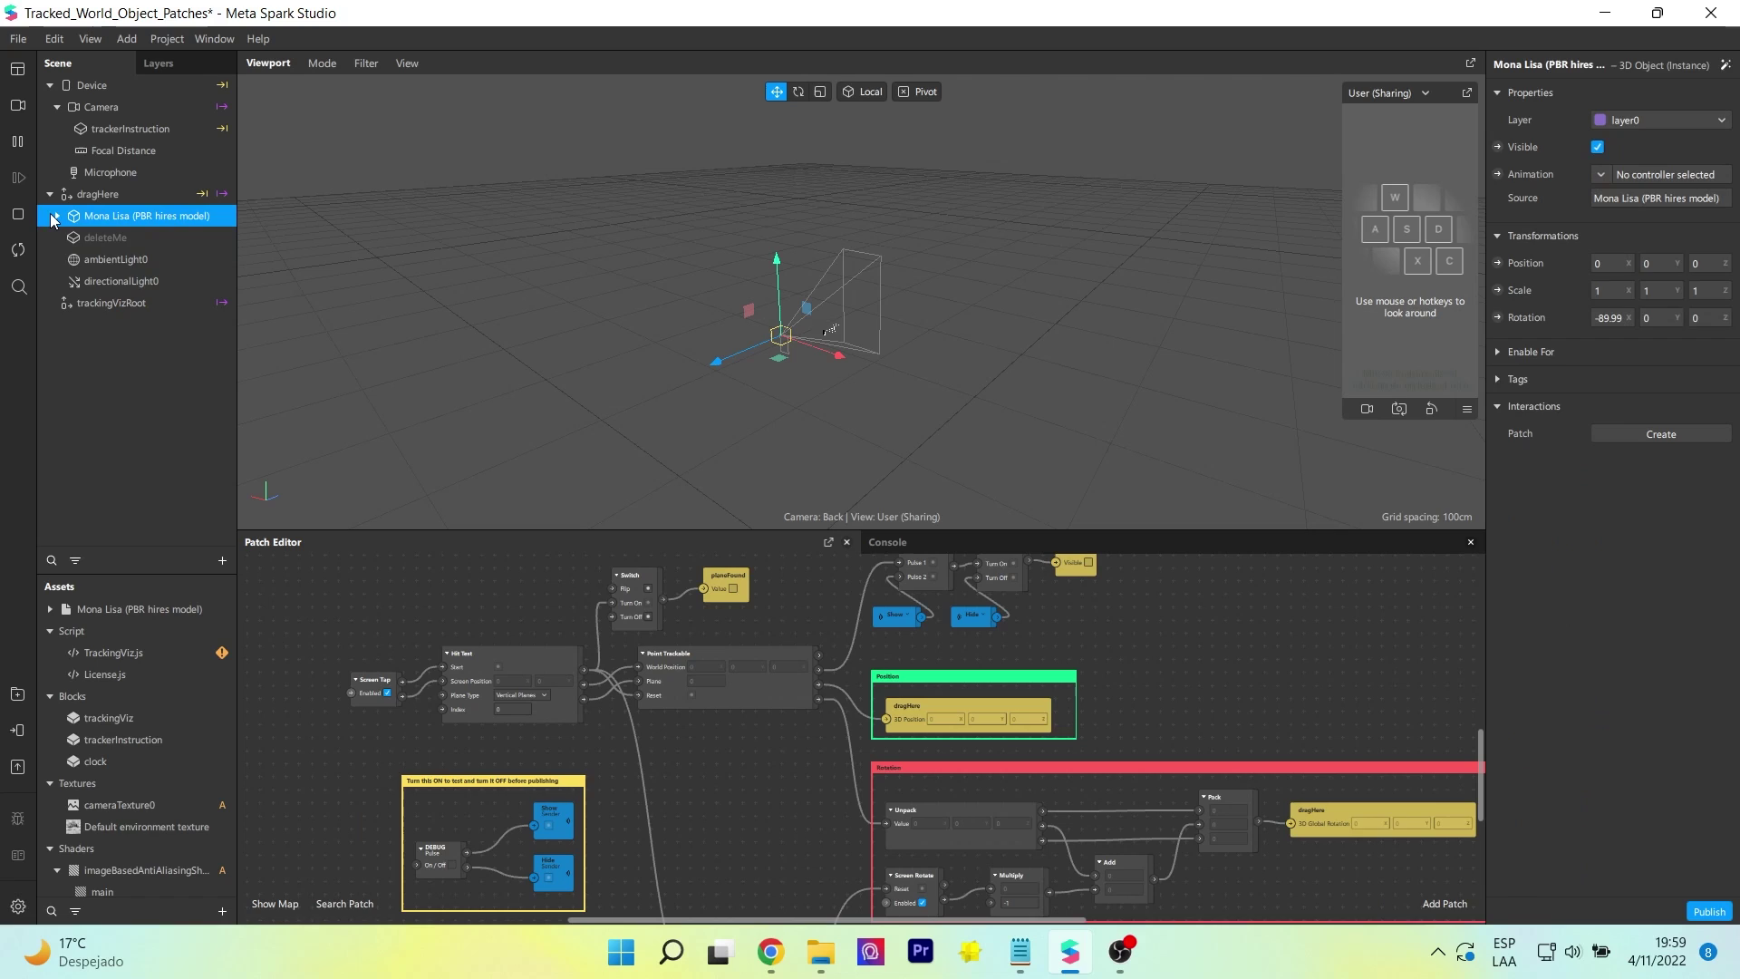
click(55, 217)
click(65, 238)
click(73, 260)
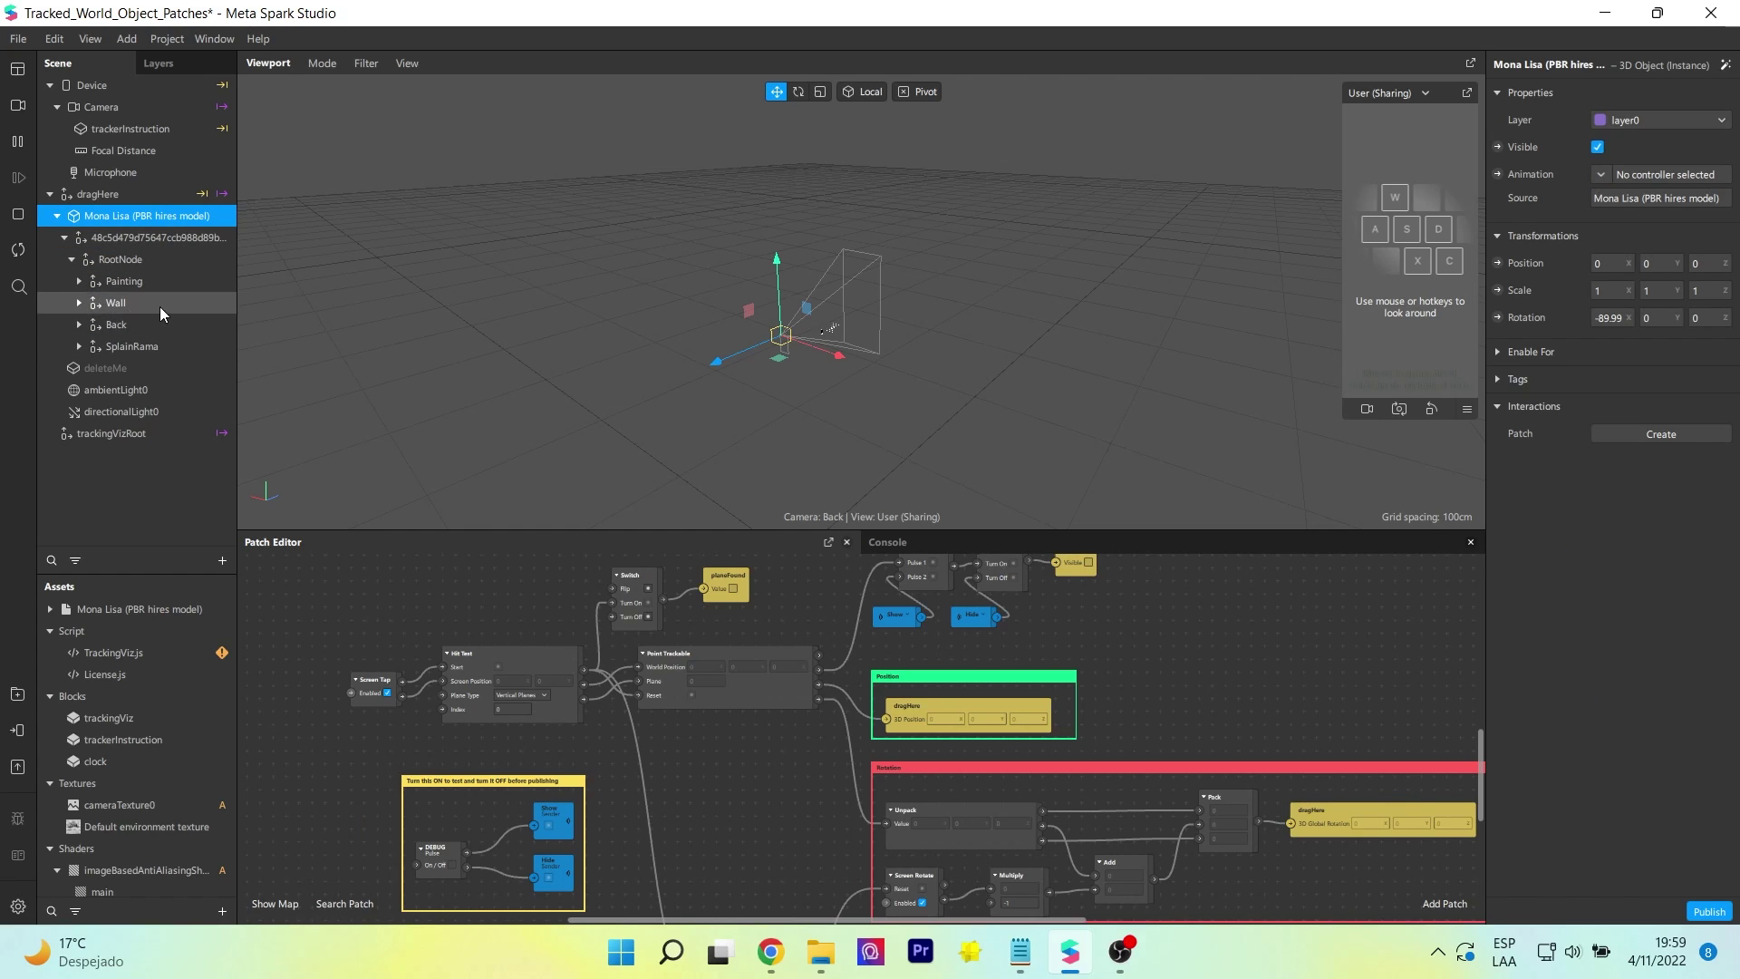
click(128, 304)
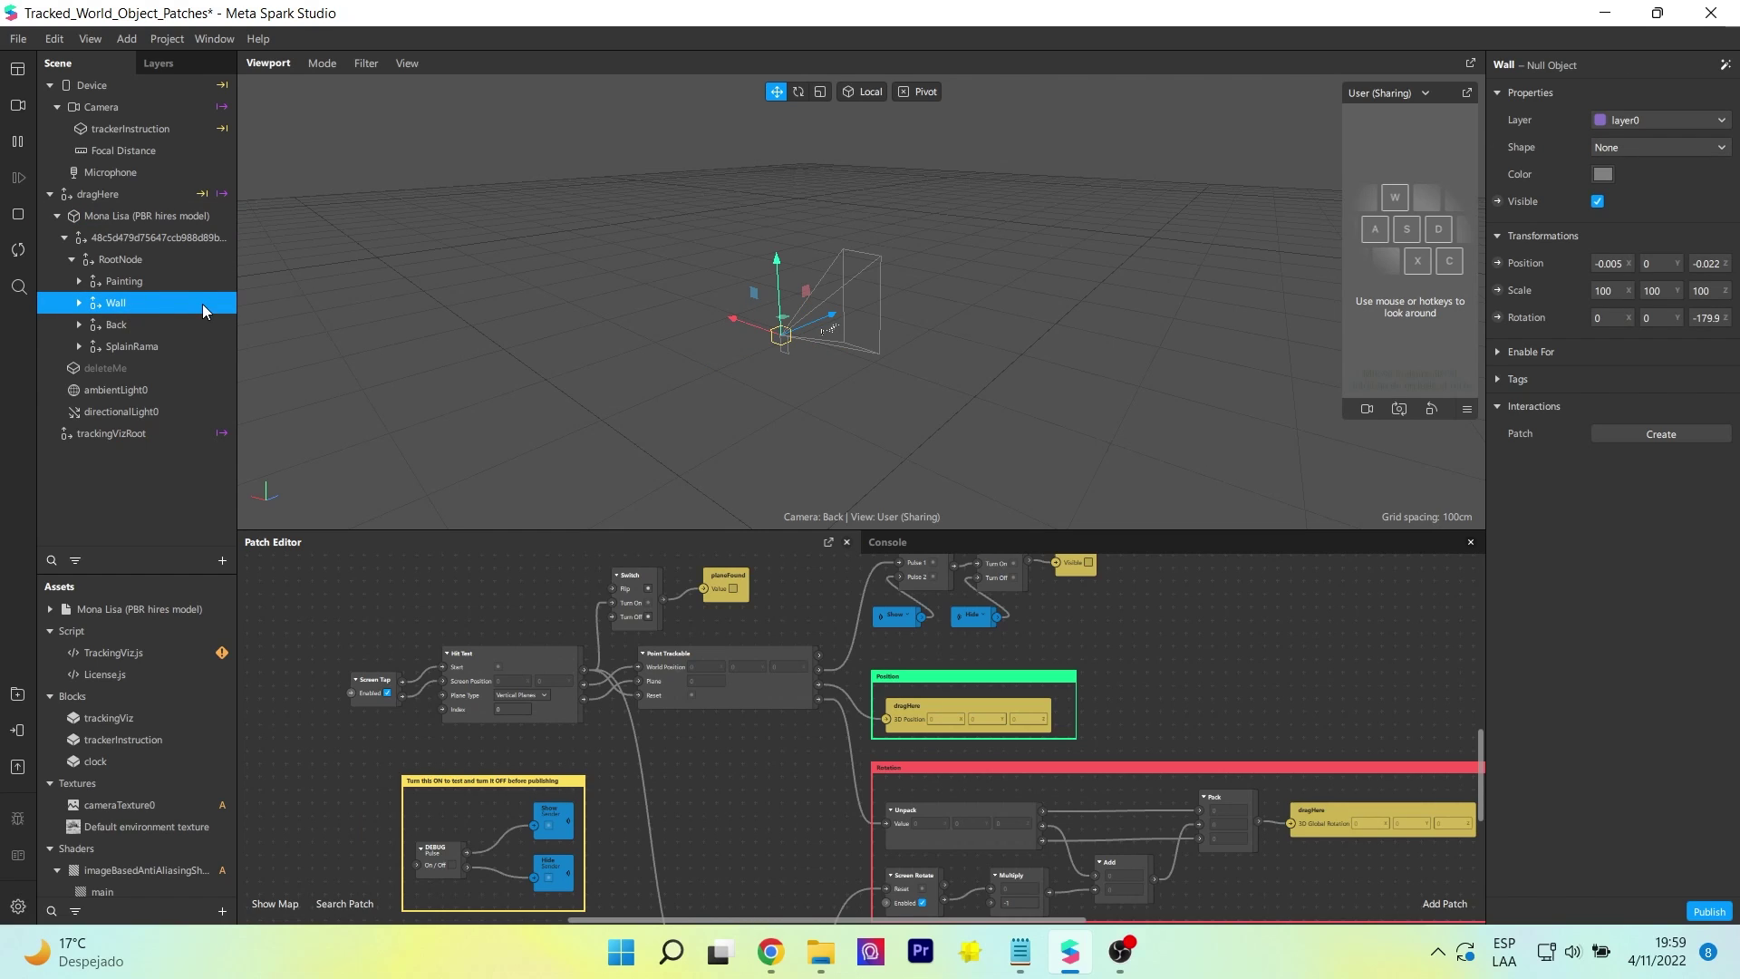
key(Delete)
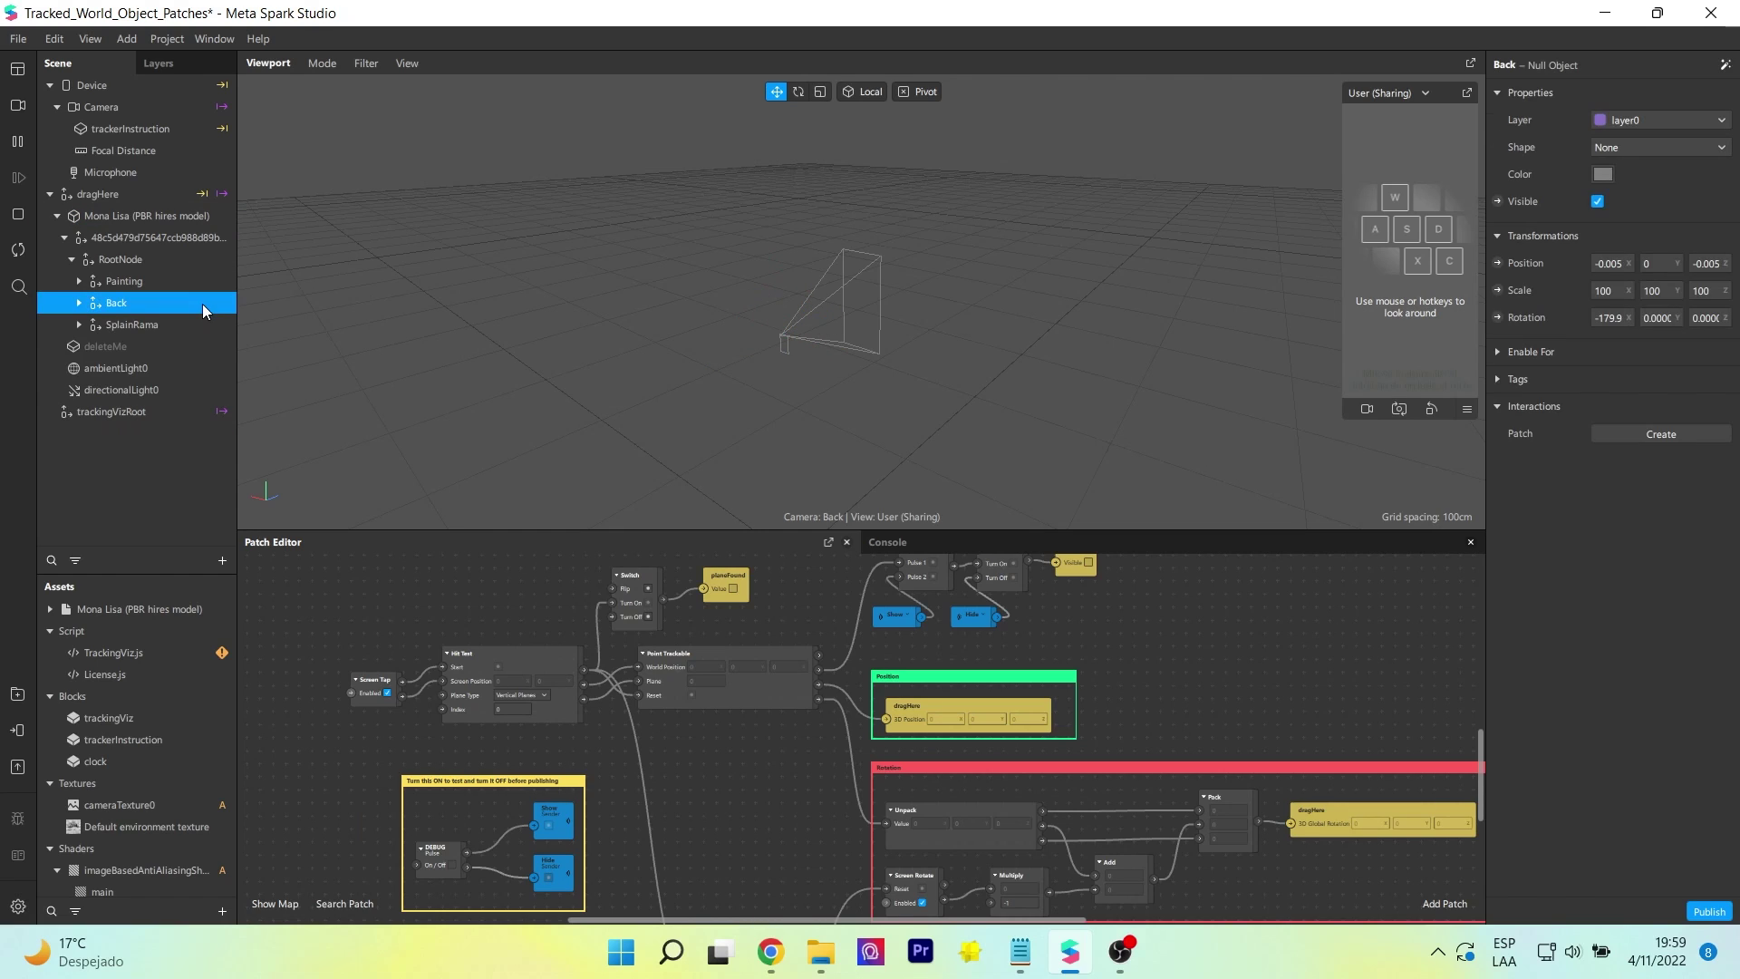
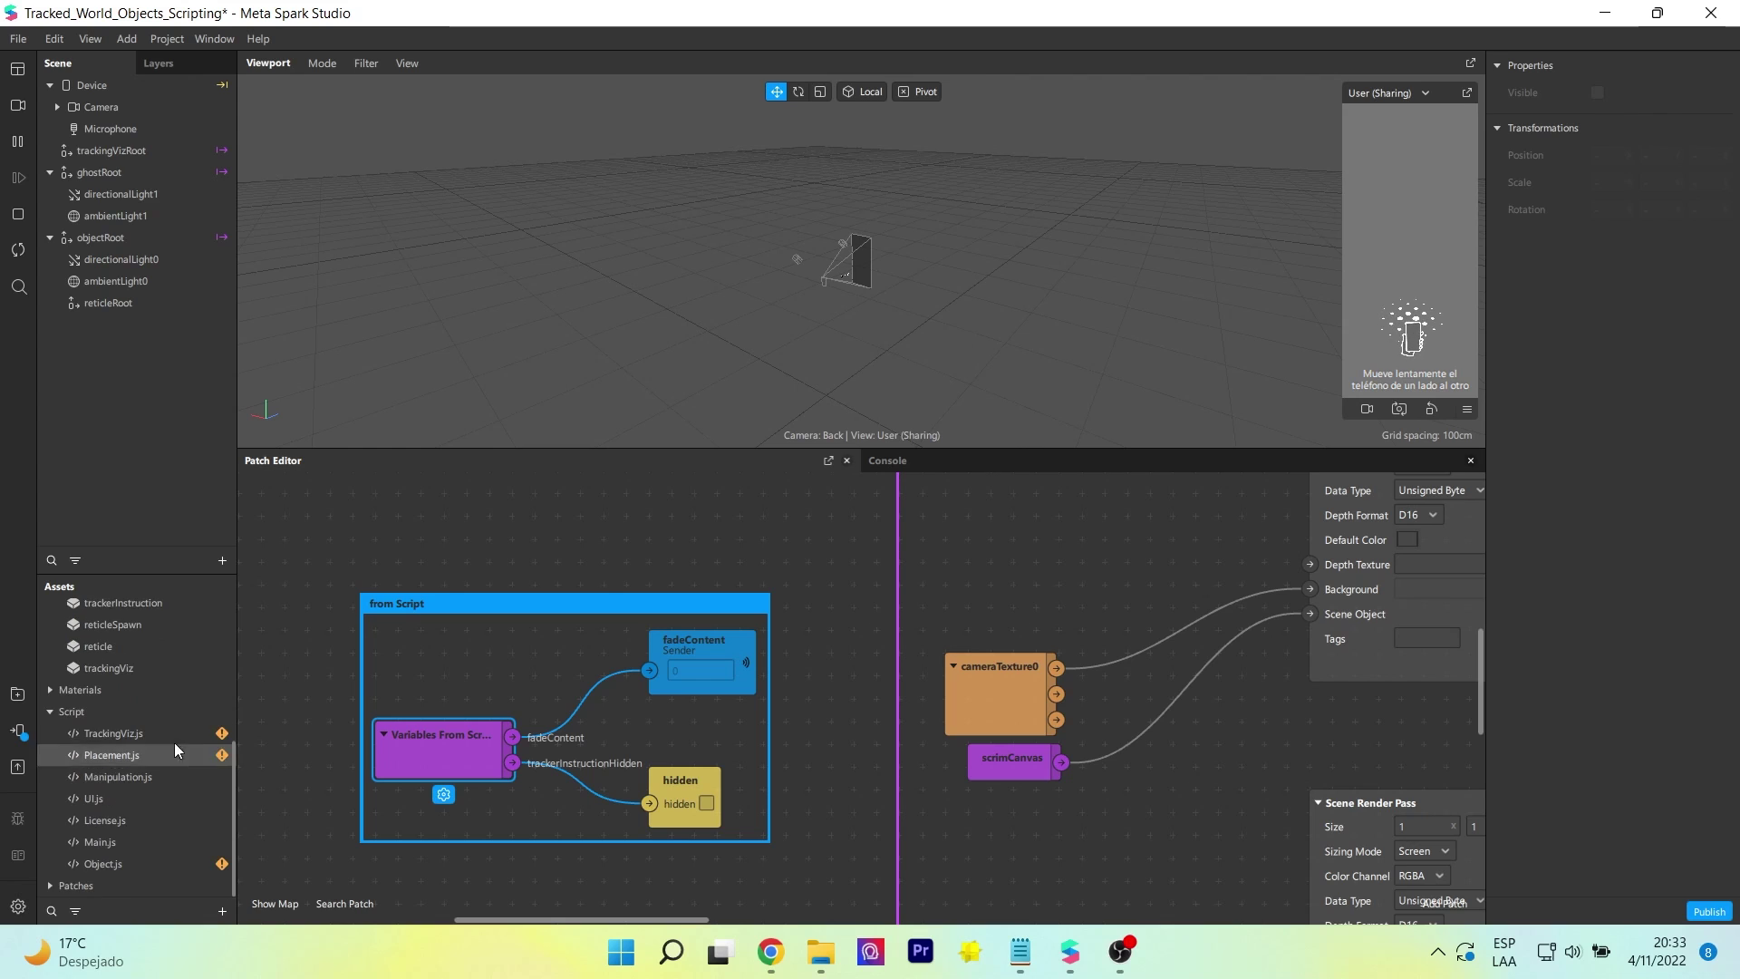
Inspect the TrackingViz.js variables in the Tracked_World_Objects_Scripting project and the from Script patches that use them.
click(121, 734)
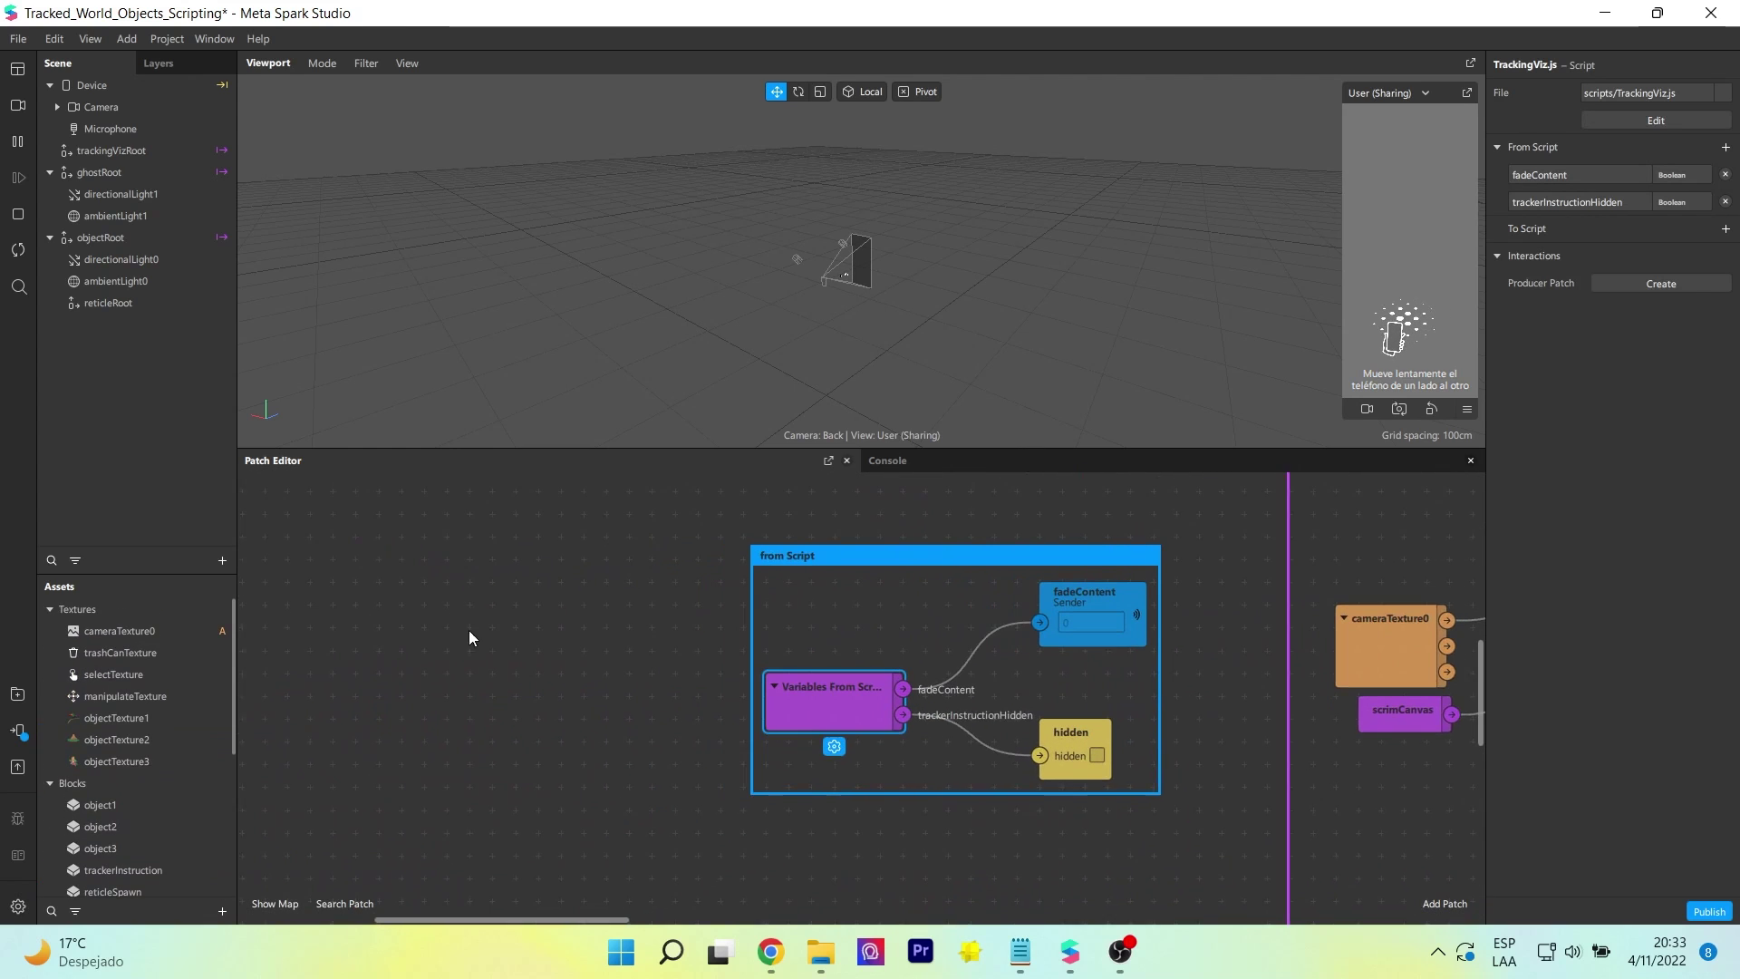
middle_drag(958, 707, 741, 762)
scroll(1006, 803, down, 3)
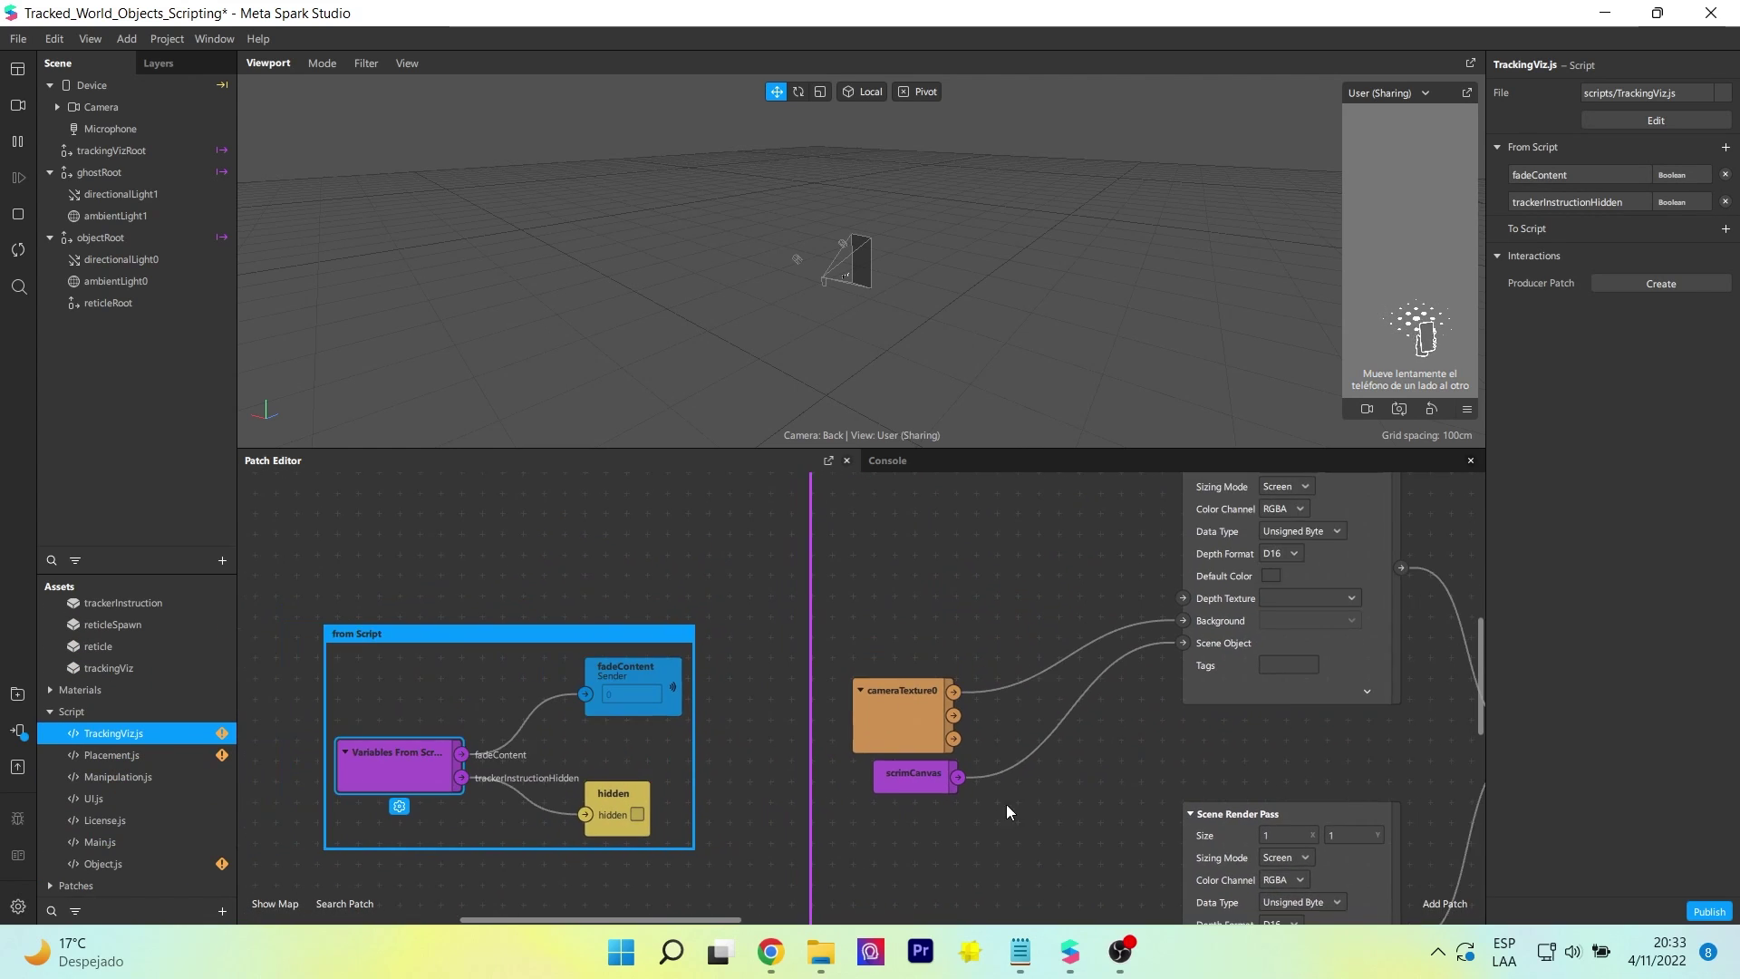
middle_drag(1202, 764, 685, 803)
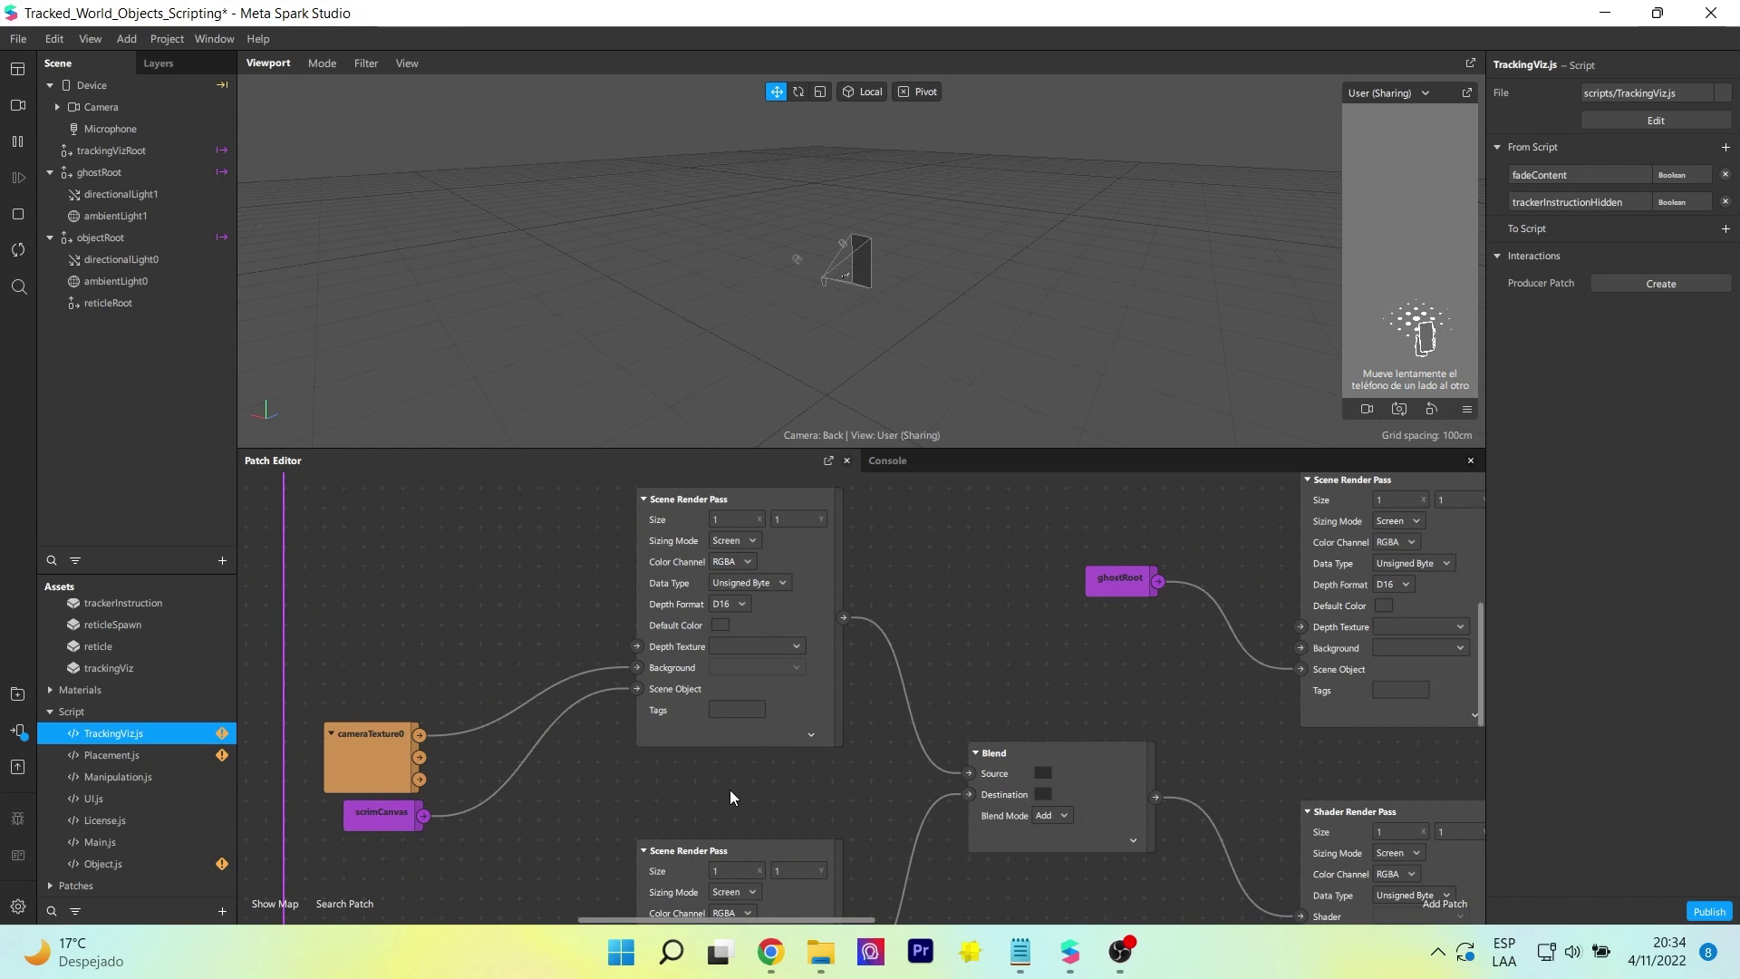
Trace the render pass patches from scrimCanvas, ghostRoot, objectRoot and trackerInstruction through the Blend patches to the Device screen output.
click(377, 820)
scroll(589, 815, right, 5)
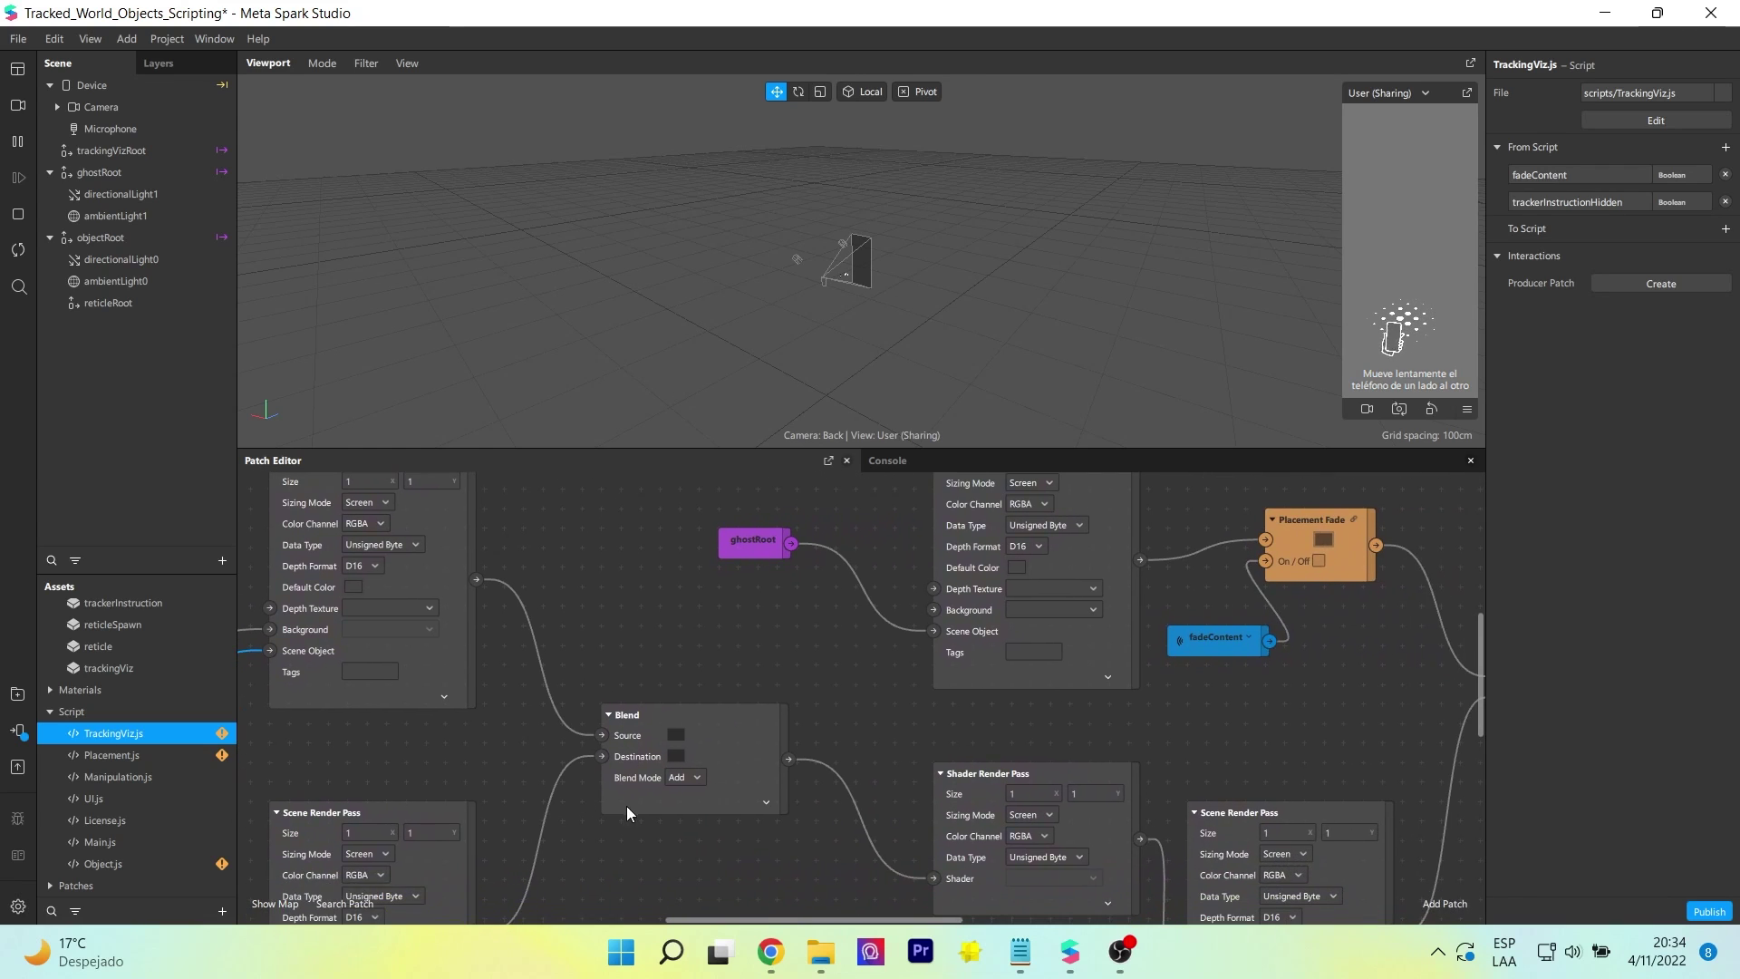
scroll(589, 815, right, 5)
click(141, 172)
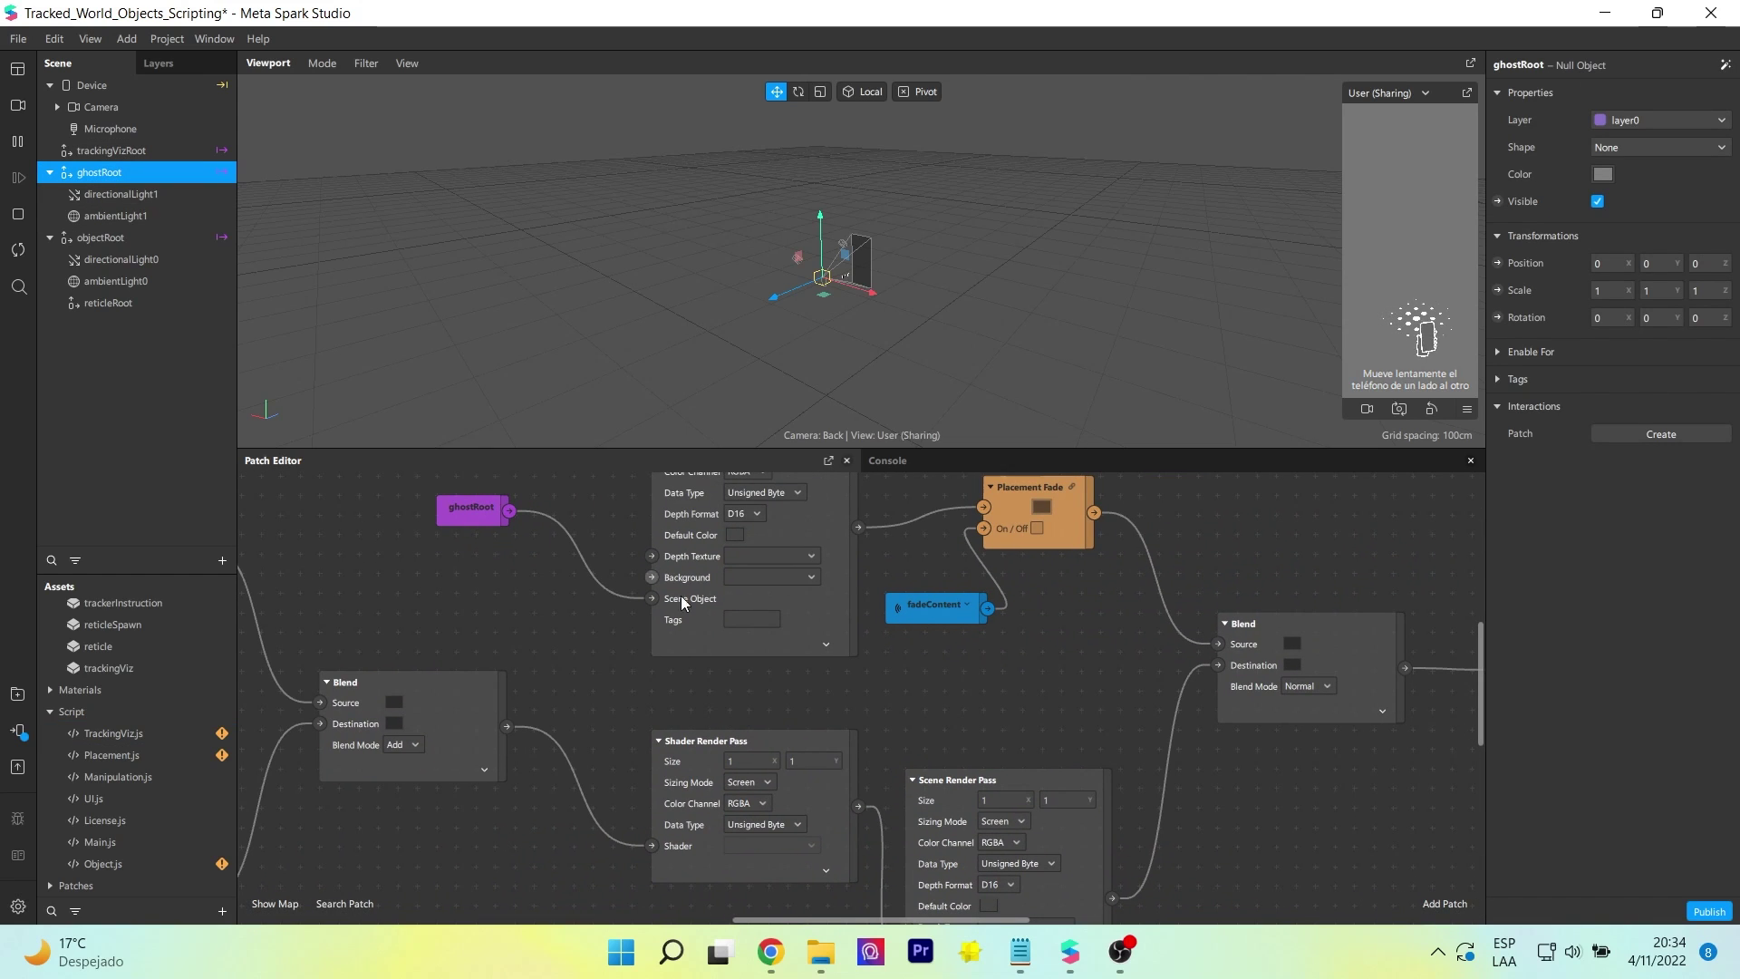
scroll(681, 596, right, 3)
scroll(828, 634, down, 2)
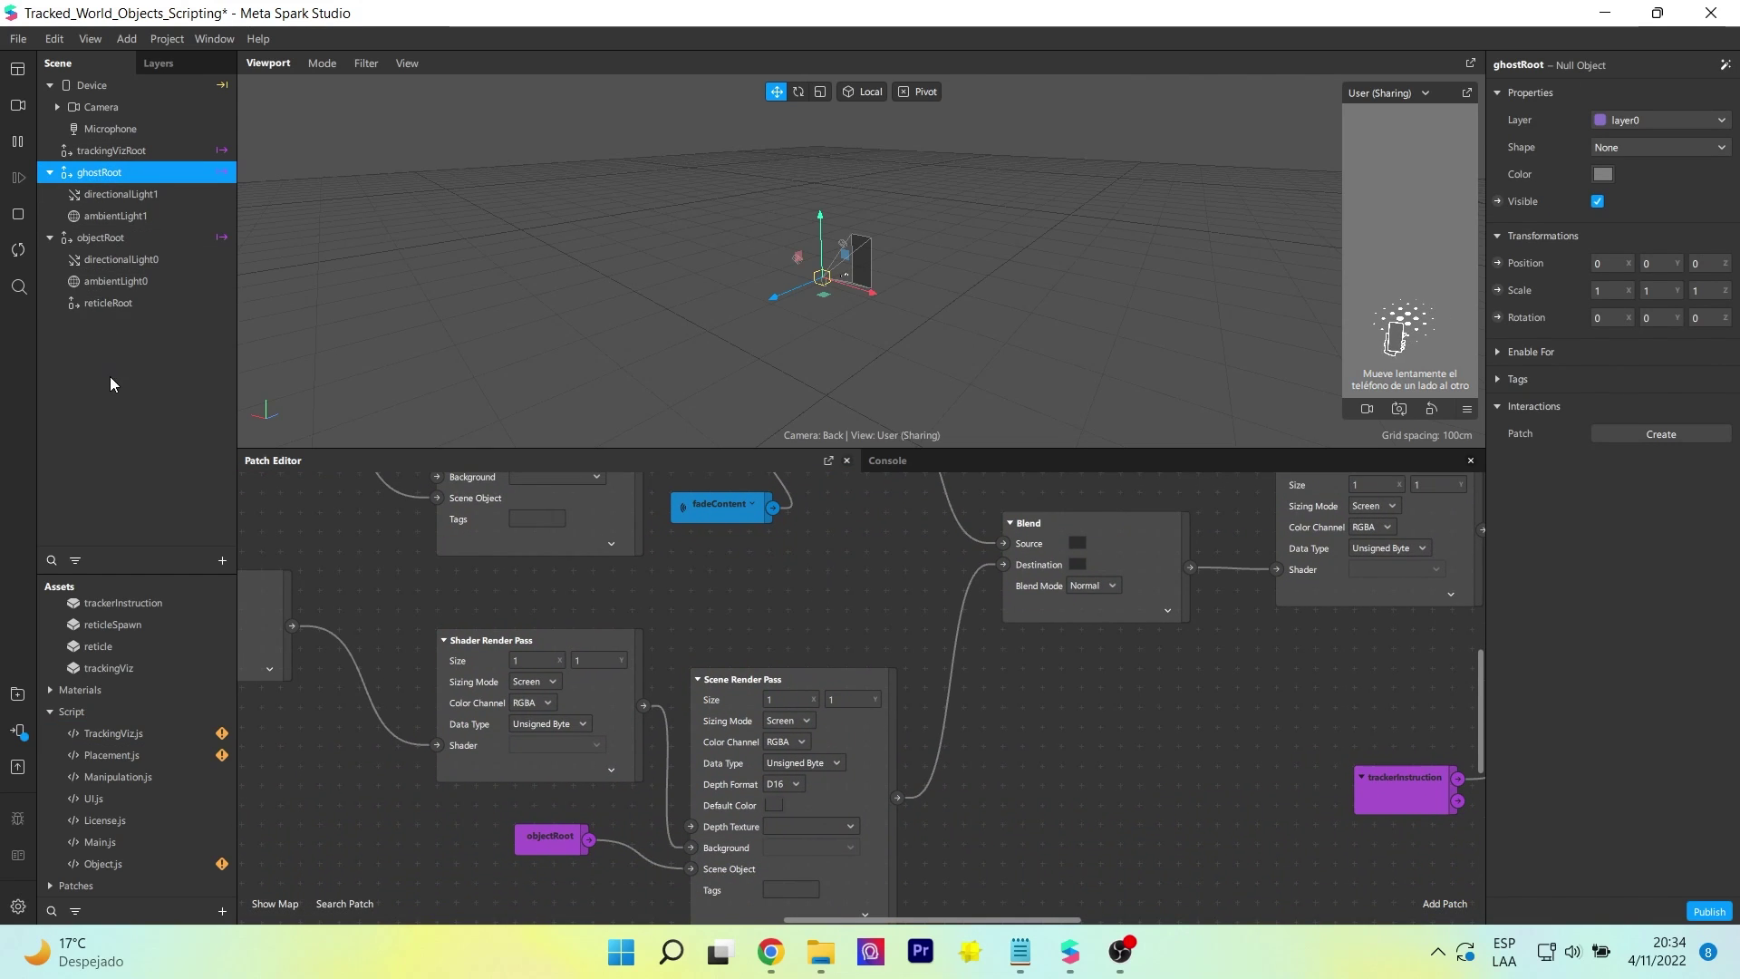
click(100, 238)
drag(937, 647, 576, 739)
drag(906, 825, 594, 725)
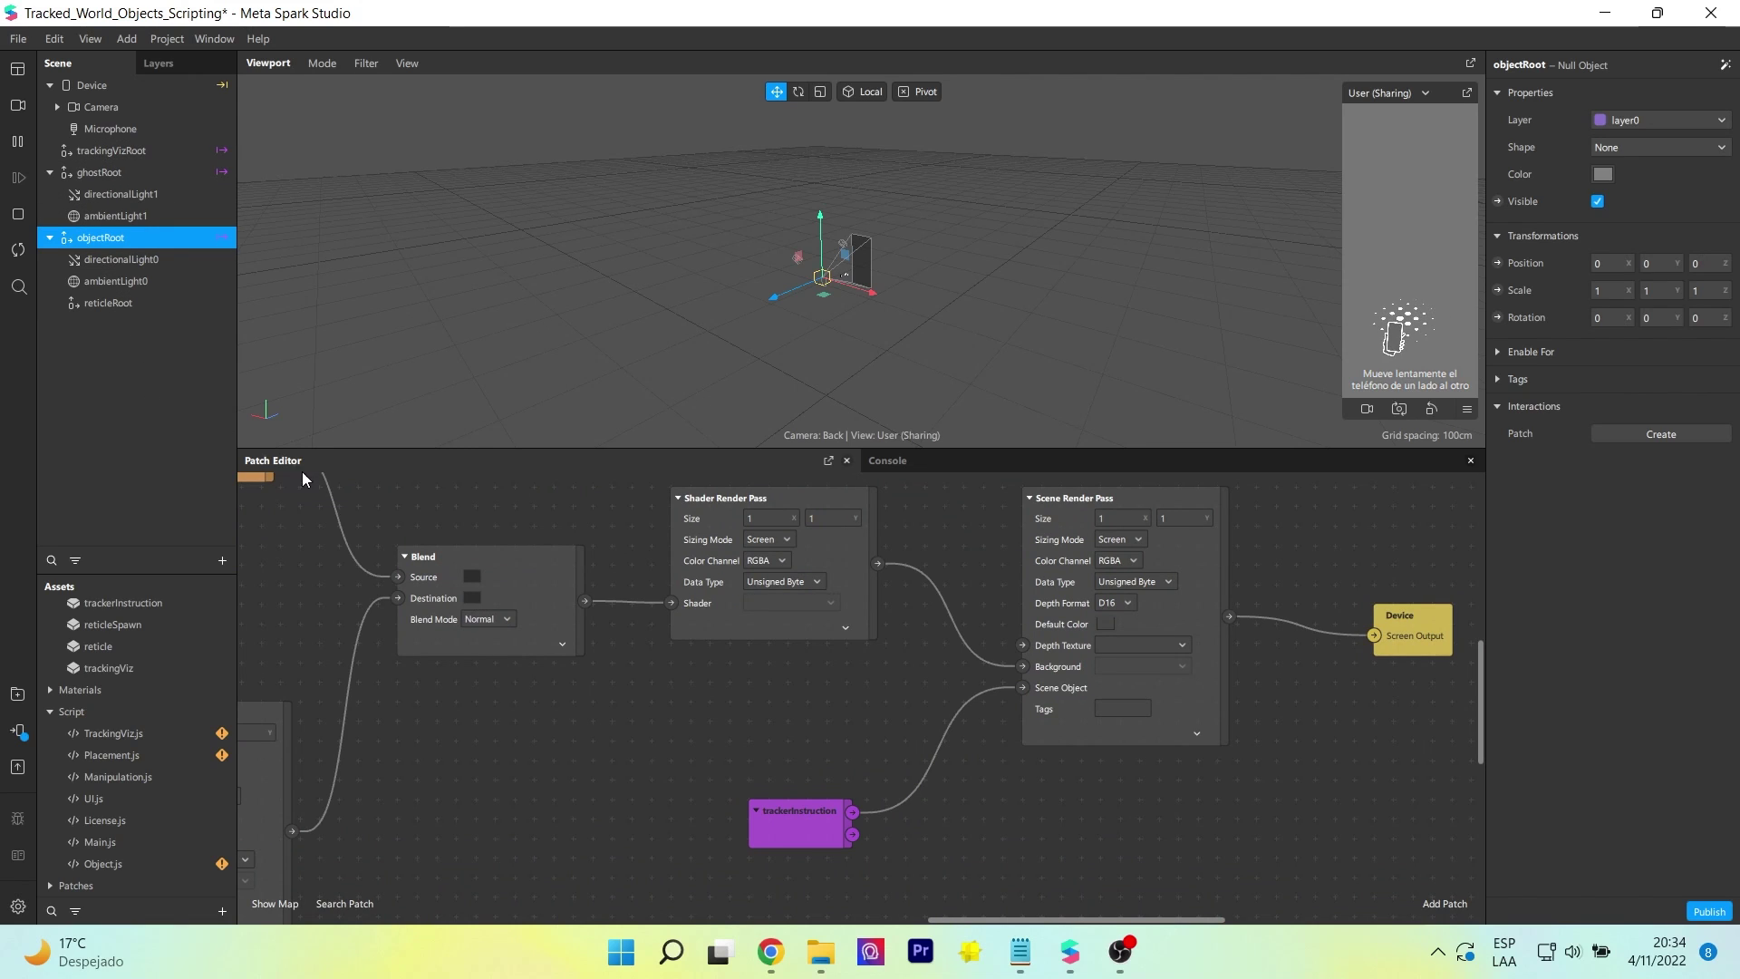
drag(854, 702, 606, 774)
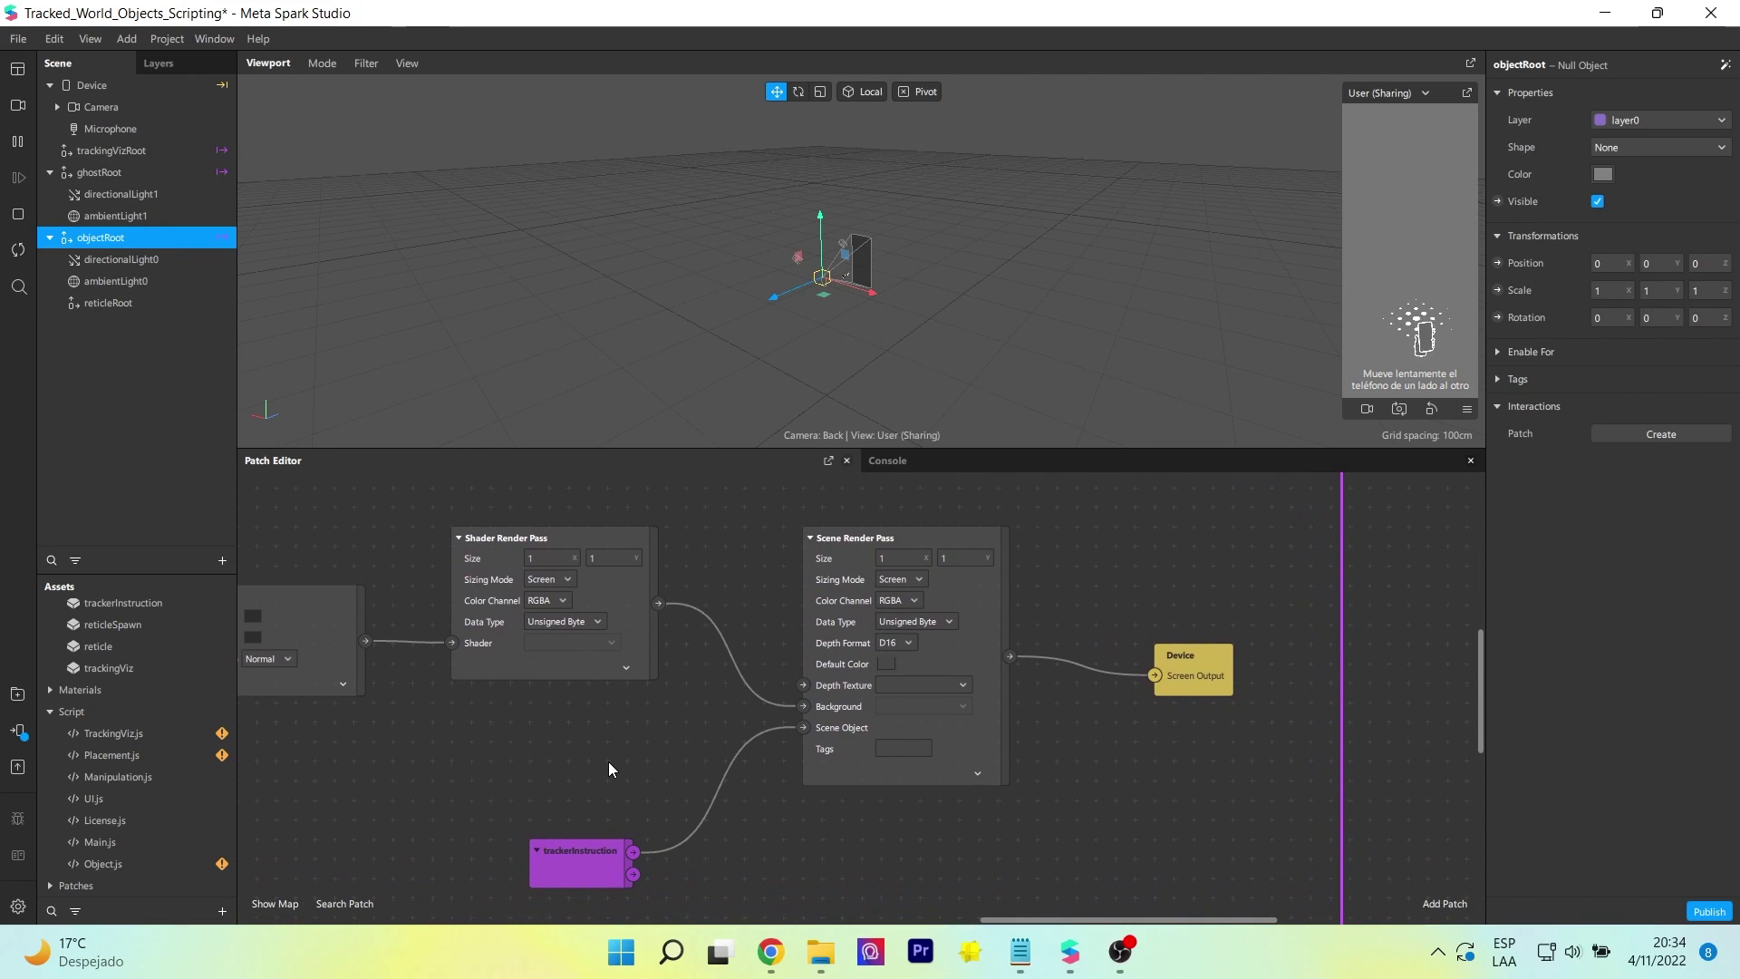
ctrl+scroll(607, 761, down, 5)
ctrl+scroll(769, 743, up, 2)
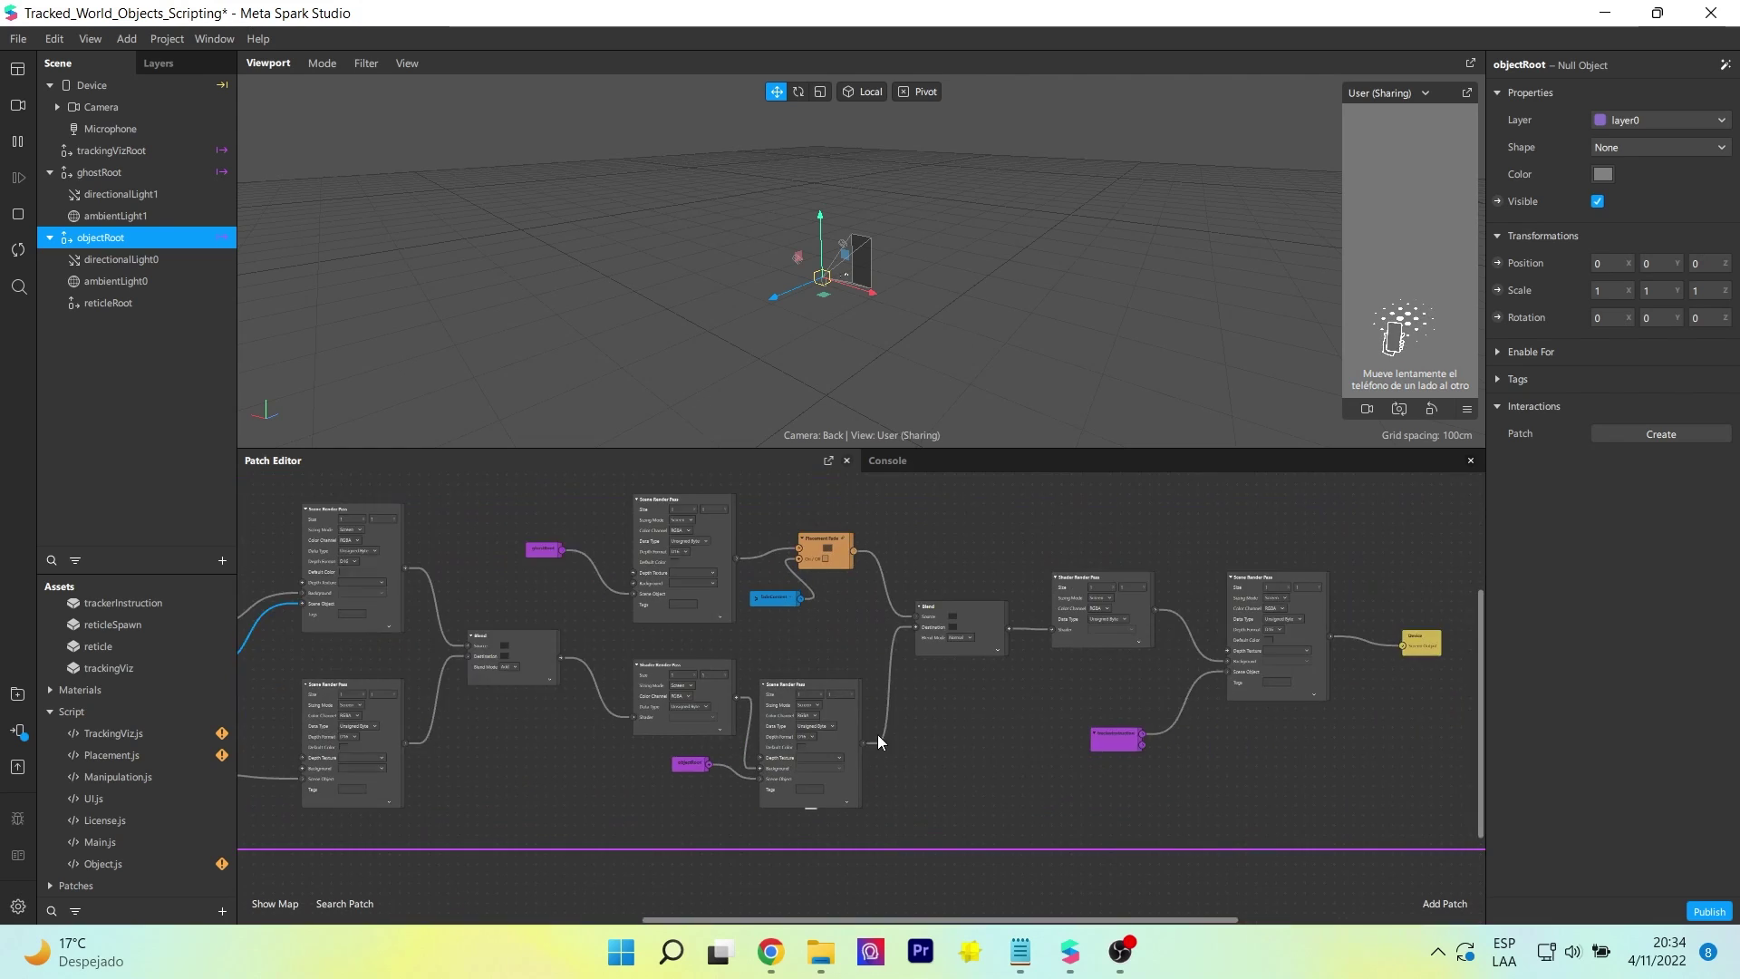
ctrl+scroll(877, 734, up, 2)
drag(987, 732, 1154, 773)
drag(741, 819, 1124, 815)
drag(557, 745, 705, 772)
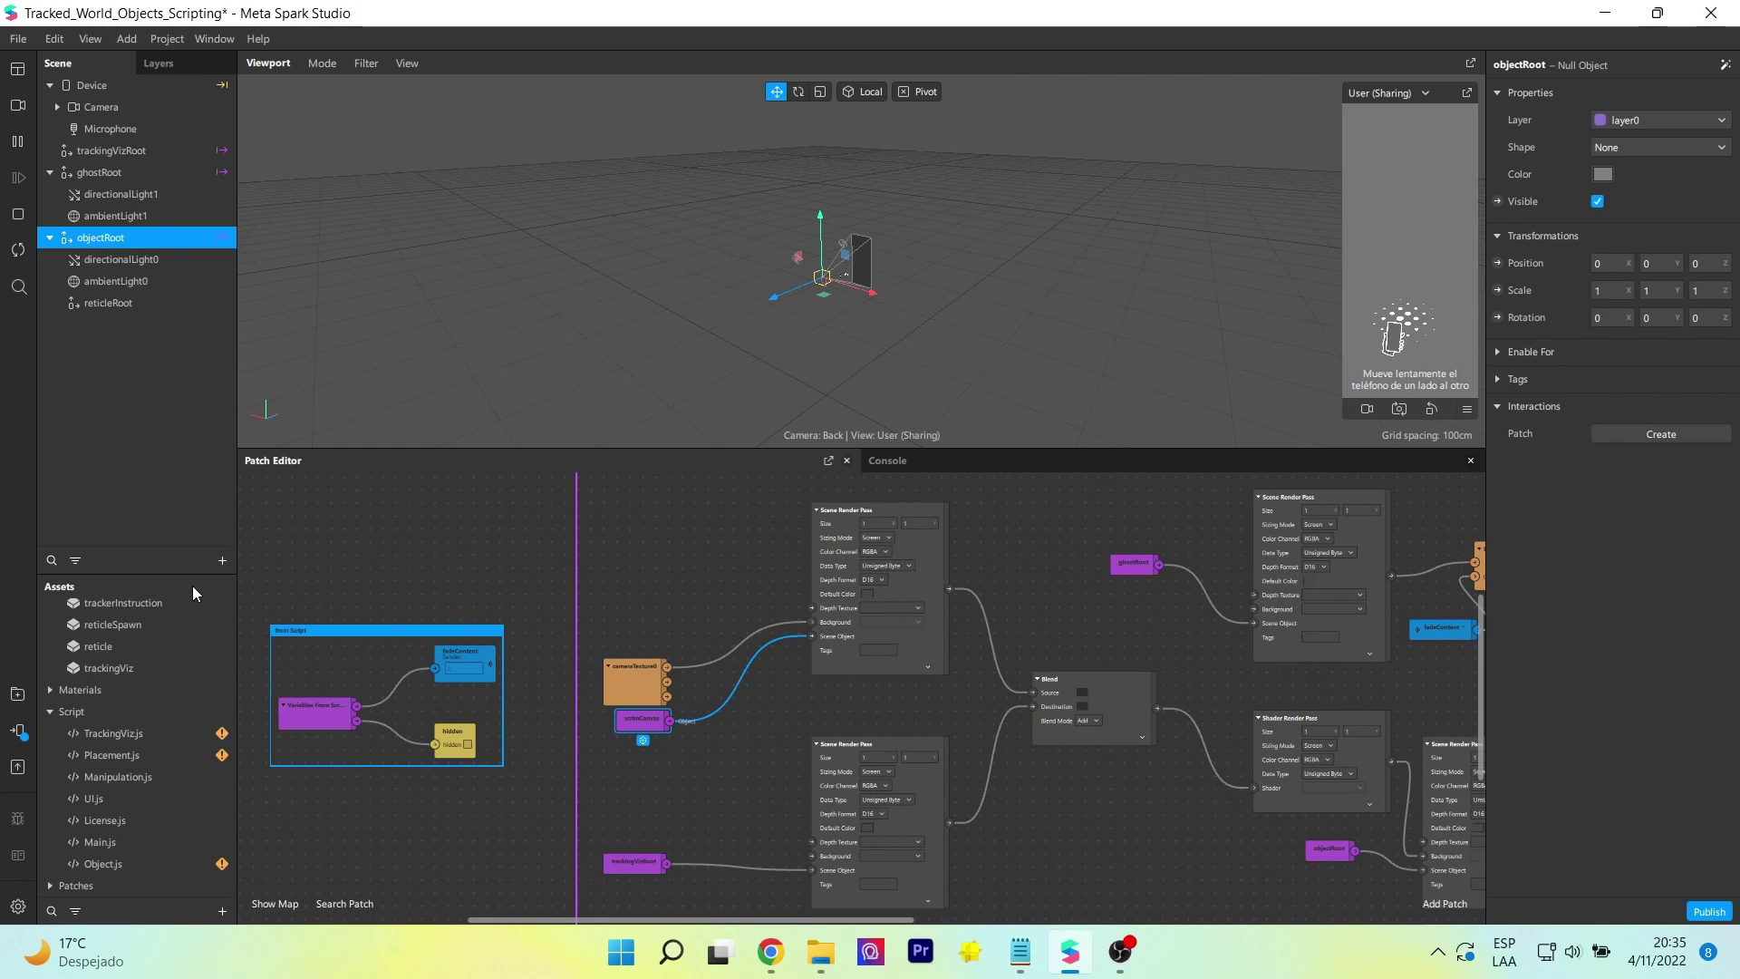
Examine the icon textures objectTexture1 to objectTexture3 and the matching blocks object1 to object3 in the project's assets.
scroll(165, 688, up, 5)
click(123, 716)
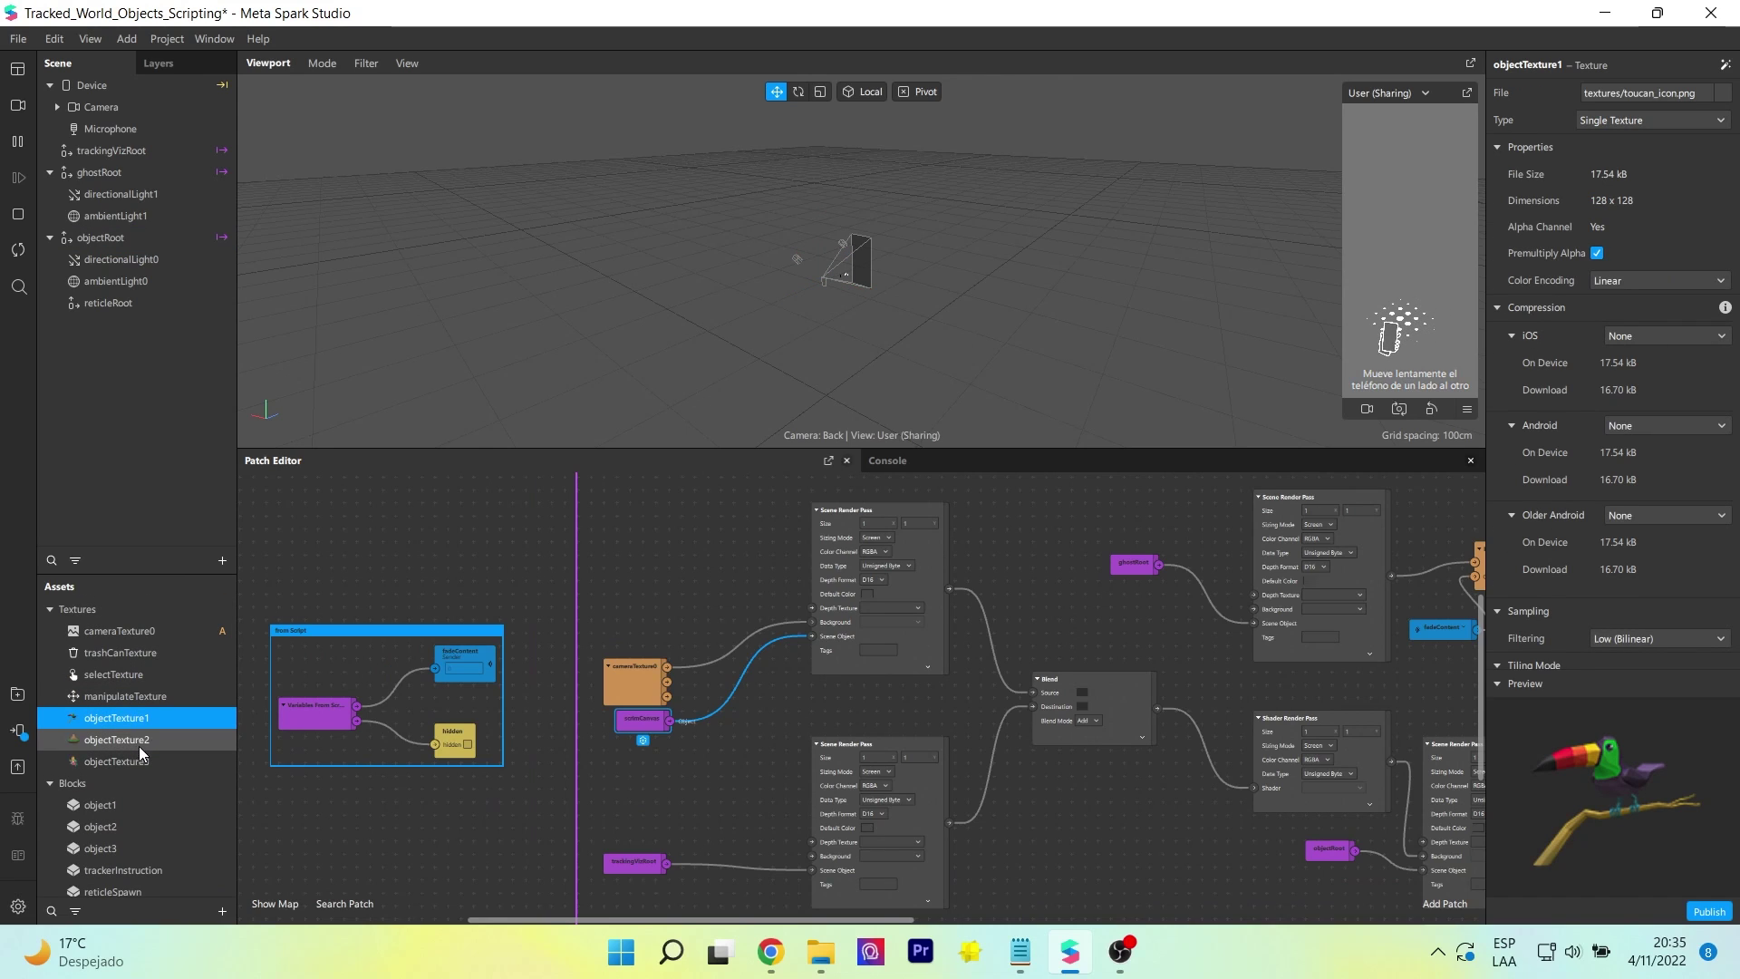
click(139, 743)
click(143, 763)
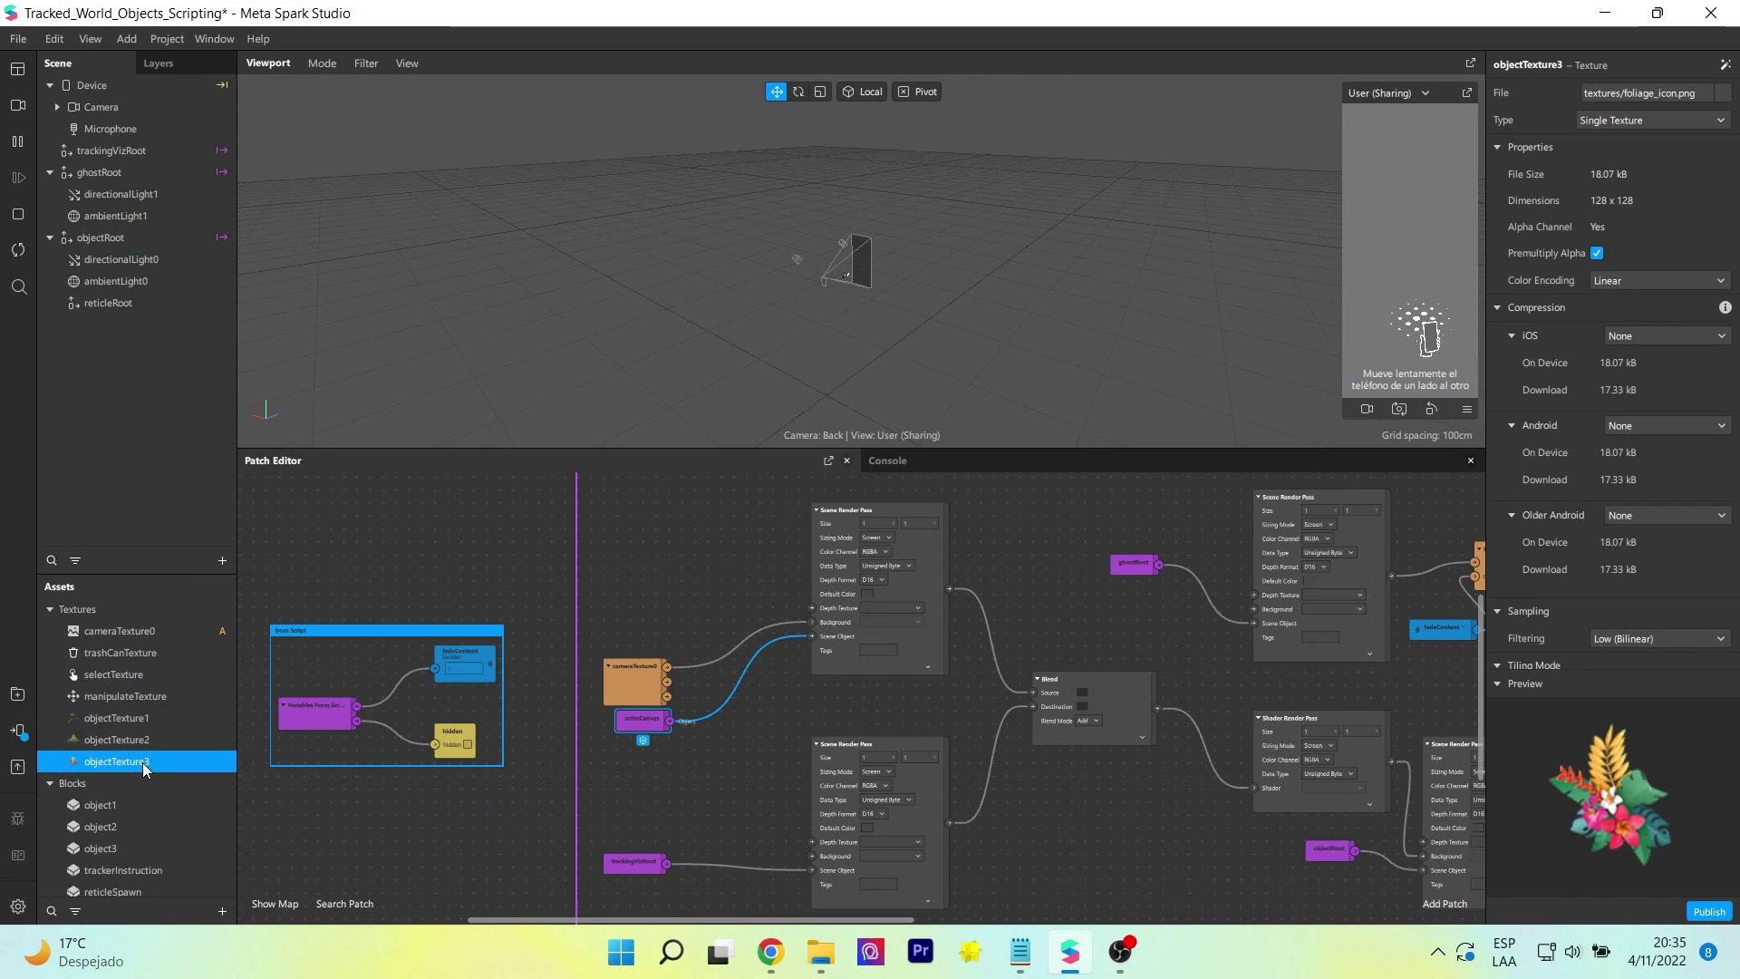
click(132, 740)
click(129, 717)
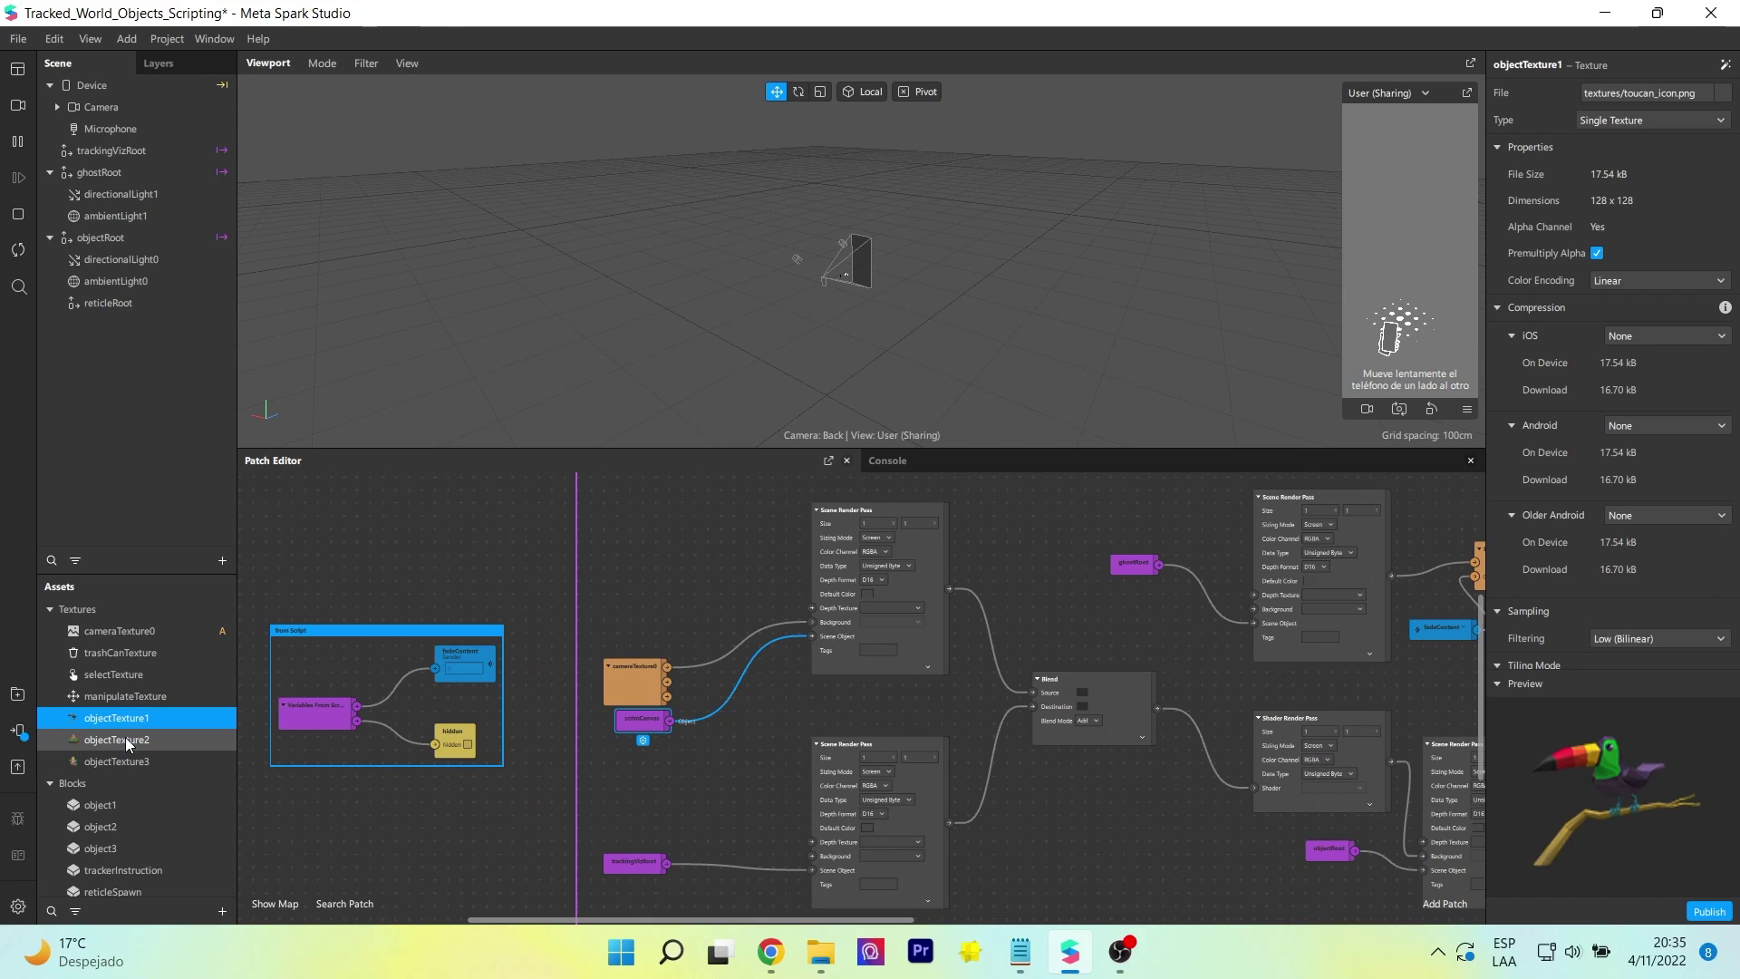
click(125, 739)
click(133, 763)
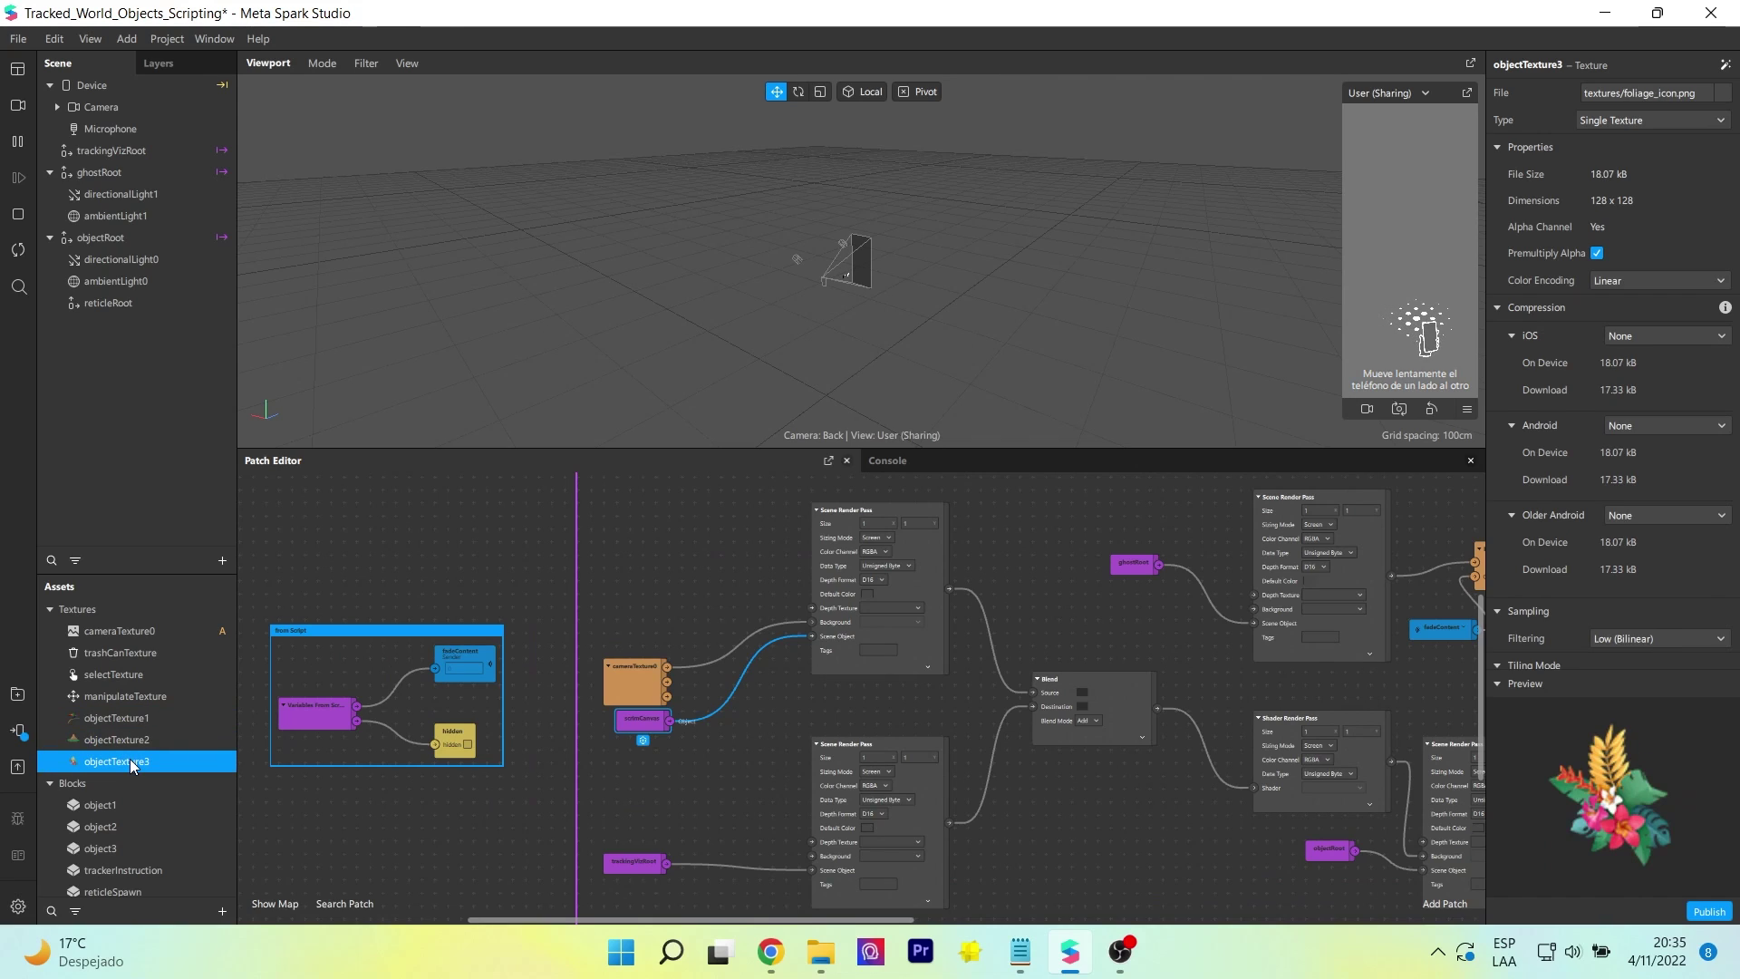
scroll(122, 808, down, 1)
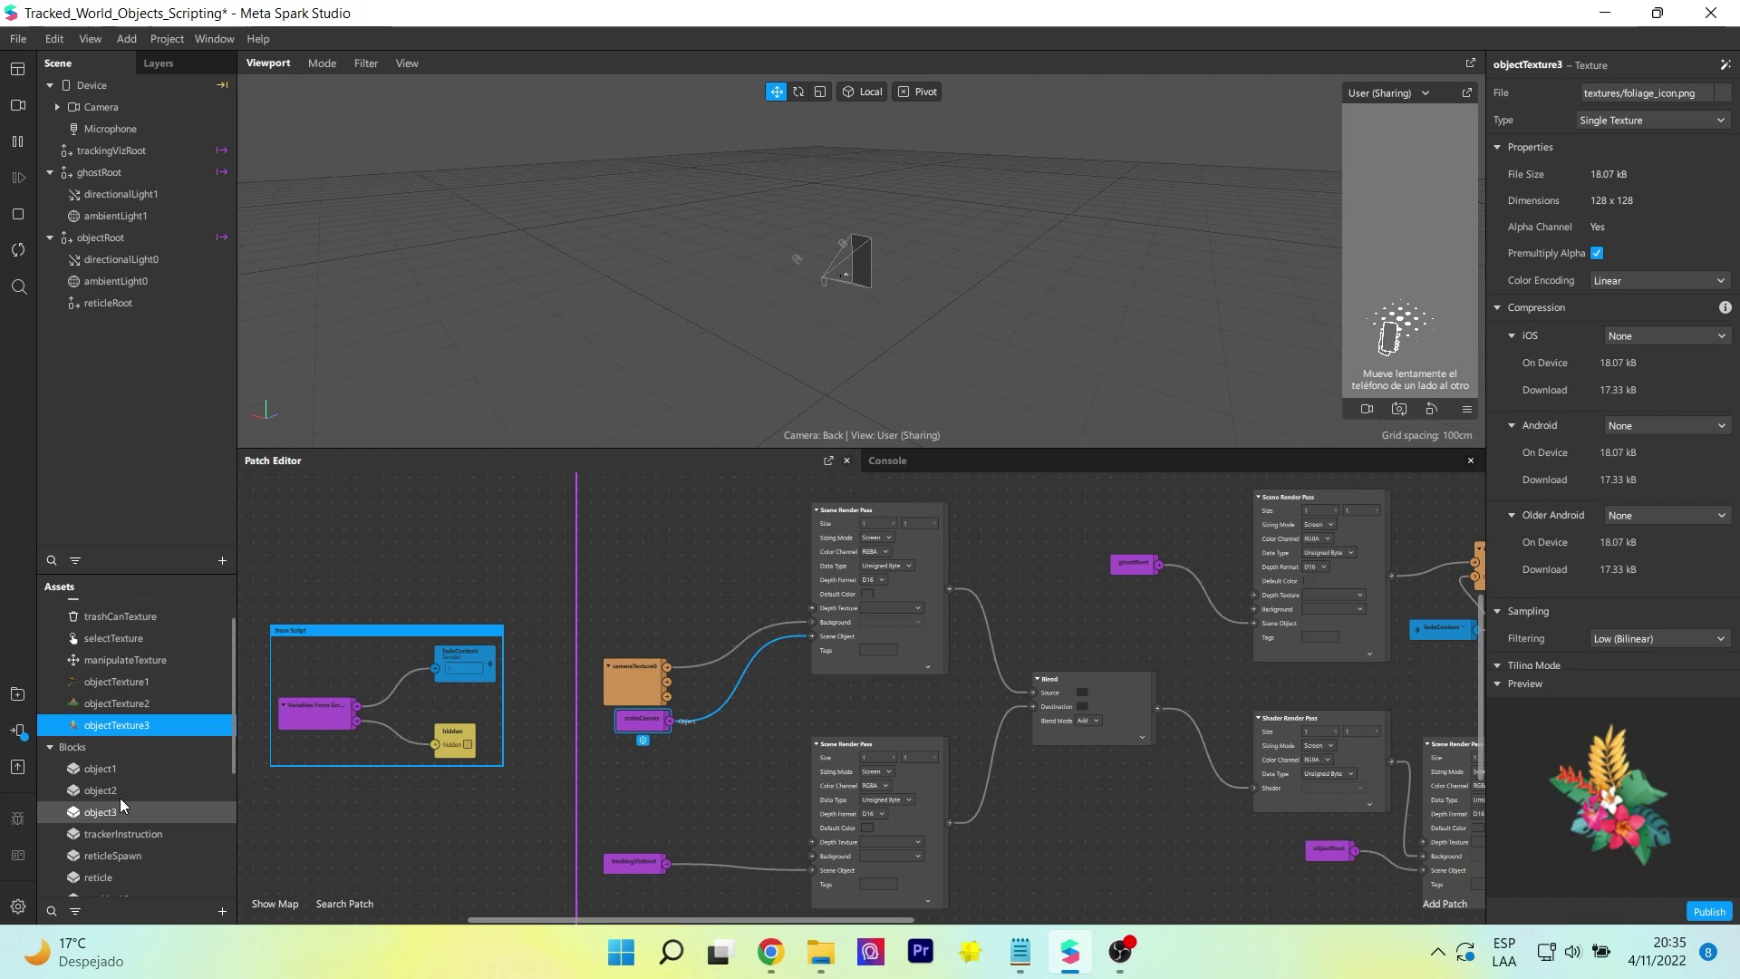
click(117, 770)
click(117, 788)
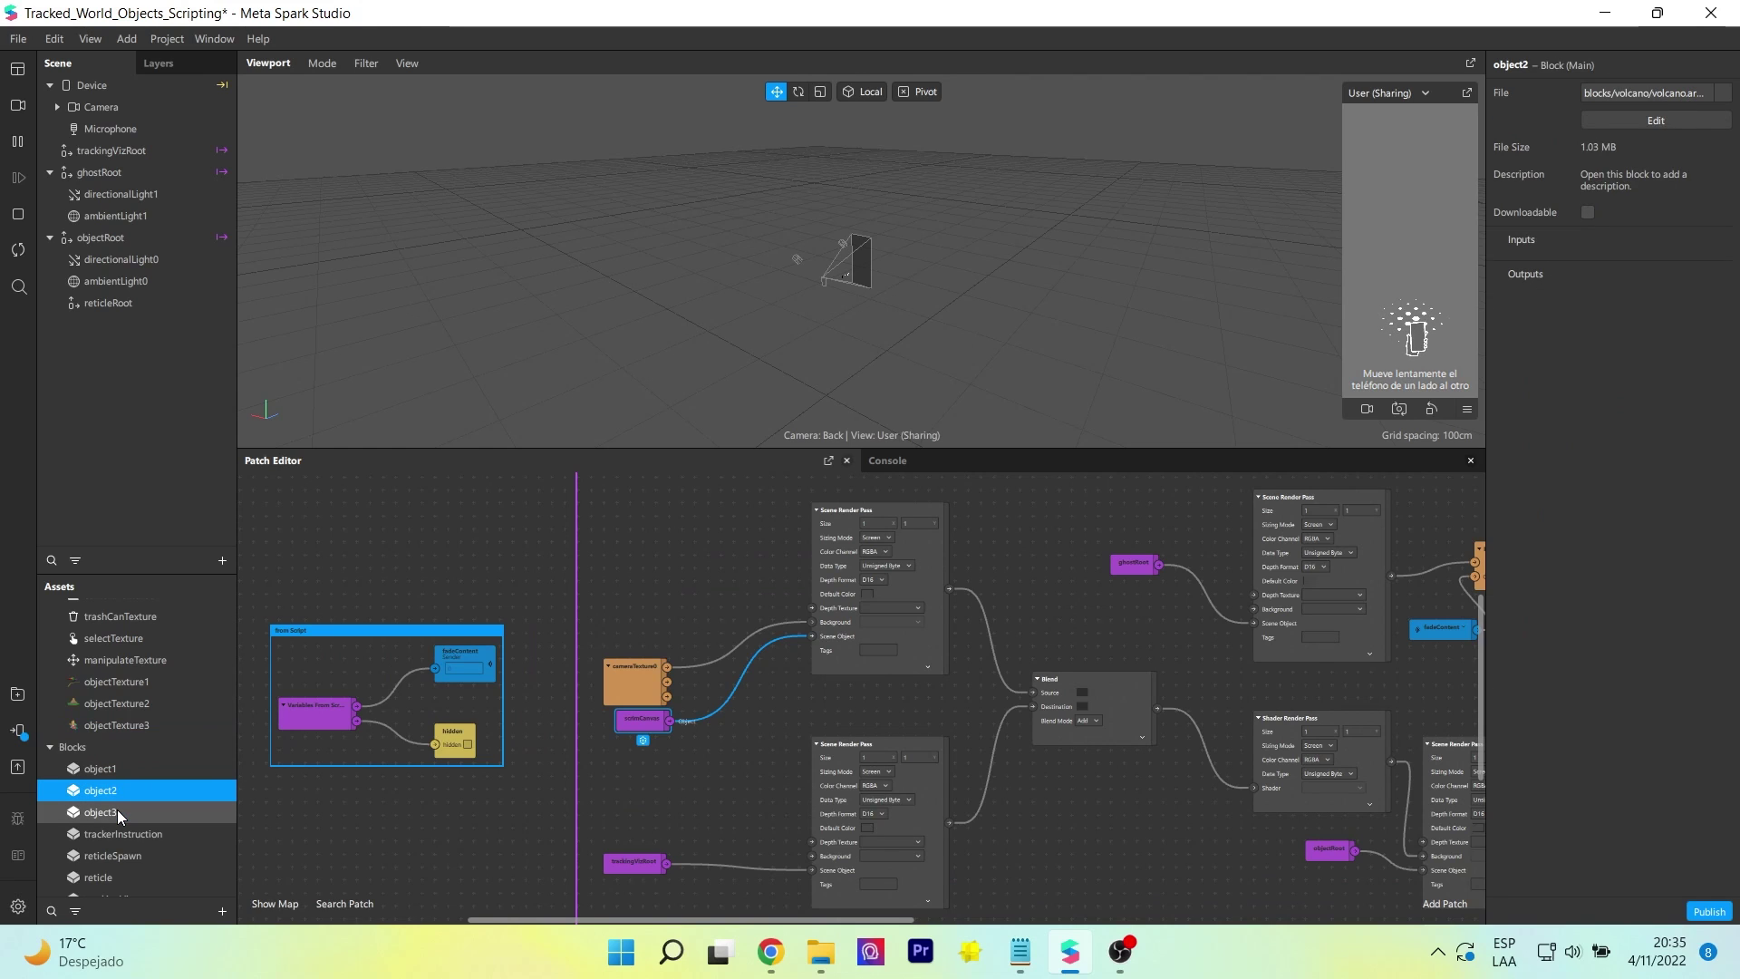
click(117, 809)
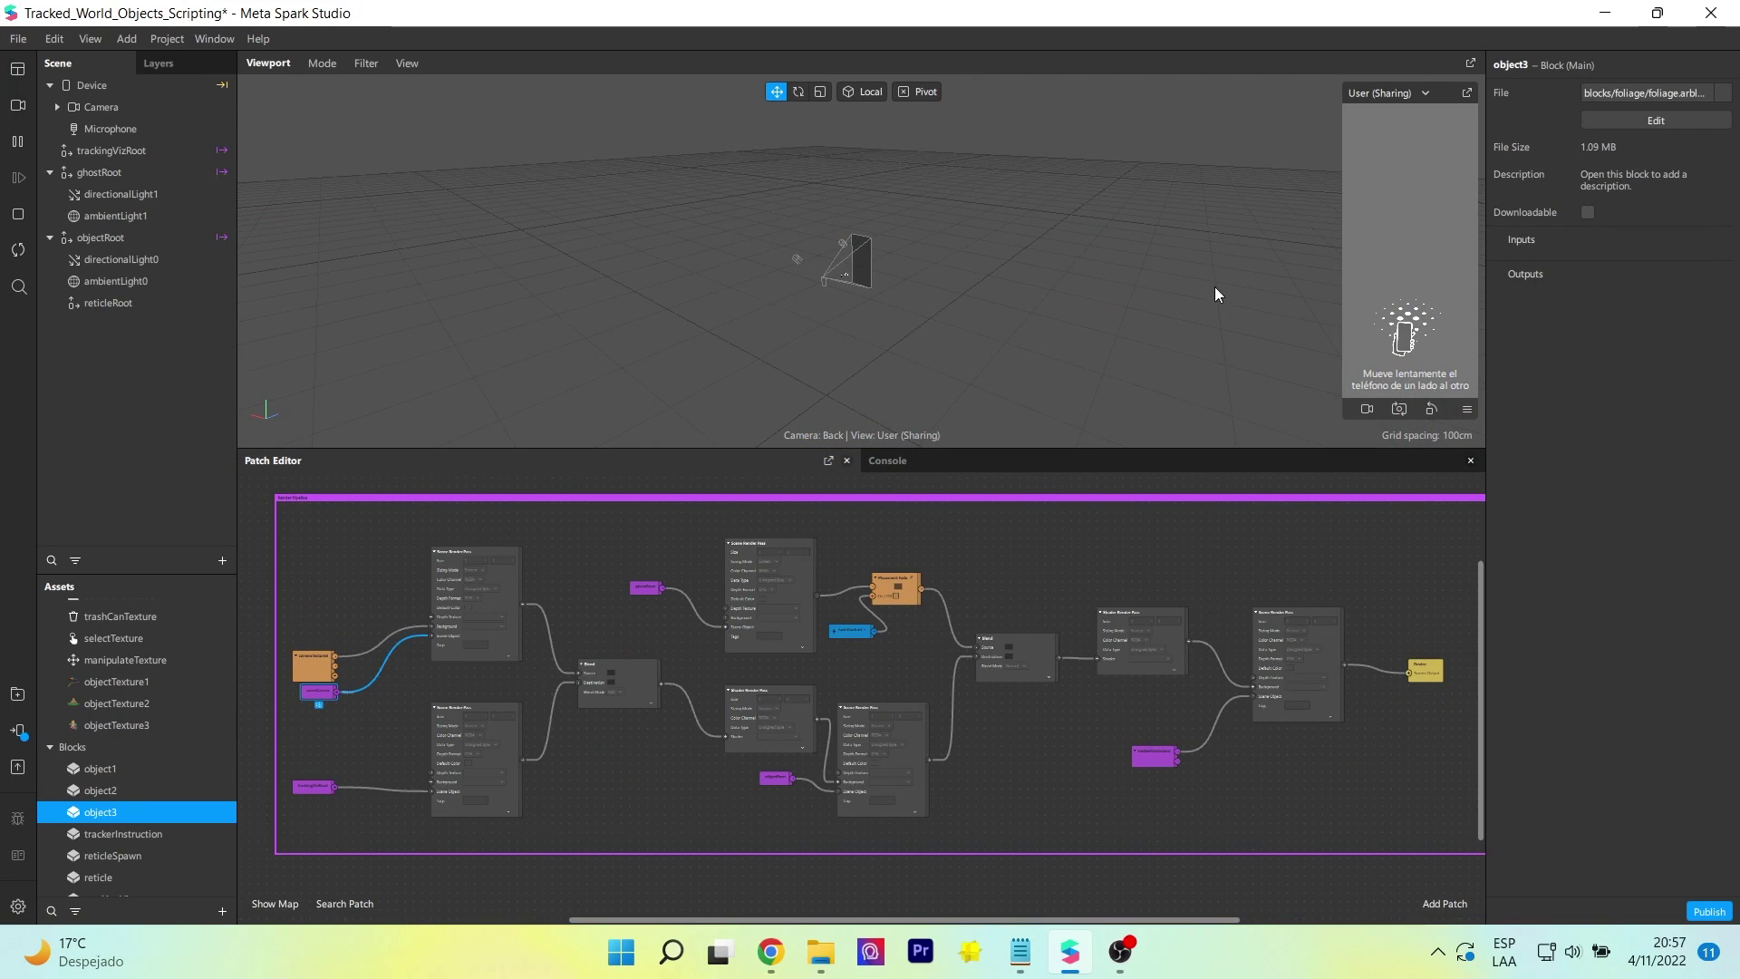
Replace the objectTexture1 texture with the "mona lisa" image from the img folder.
click(125, 683)
right_click(127, 683)
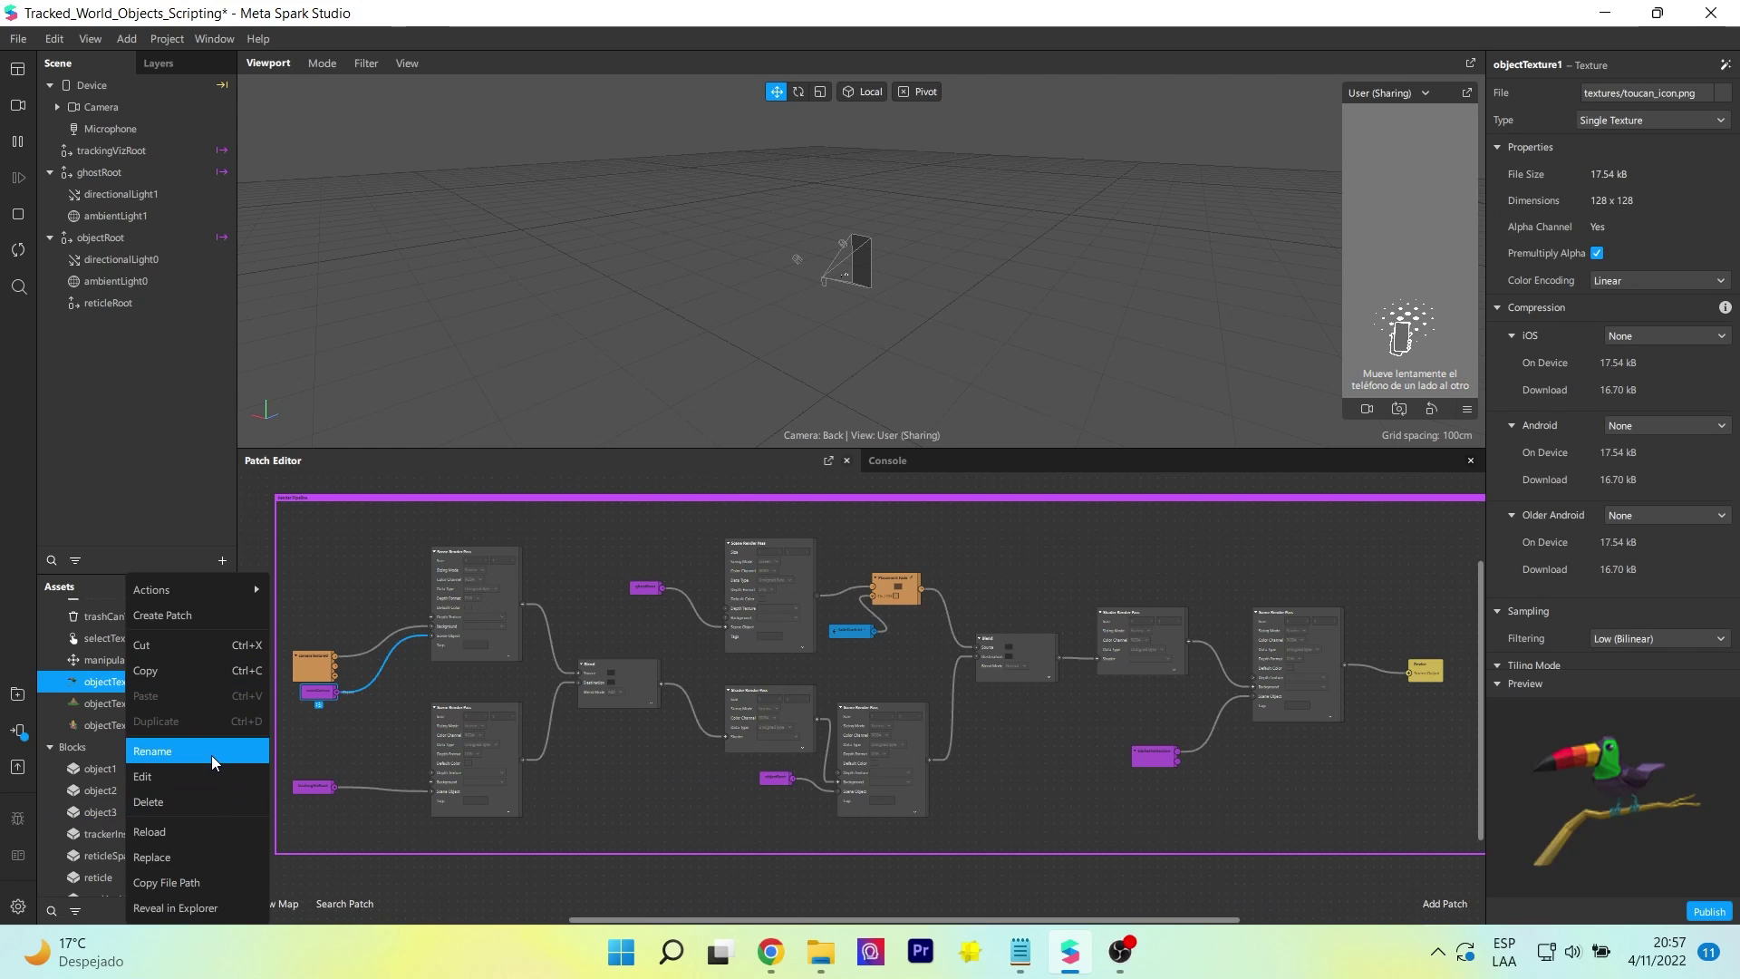
click(209, 852)
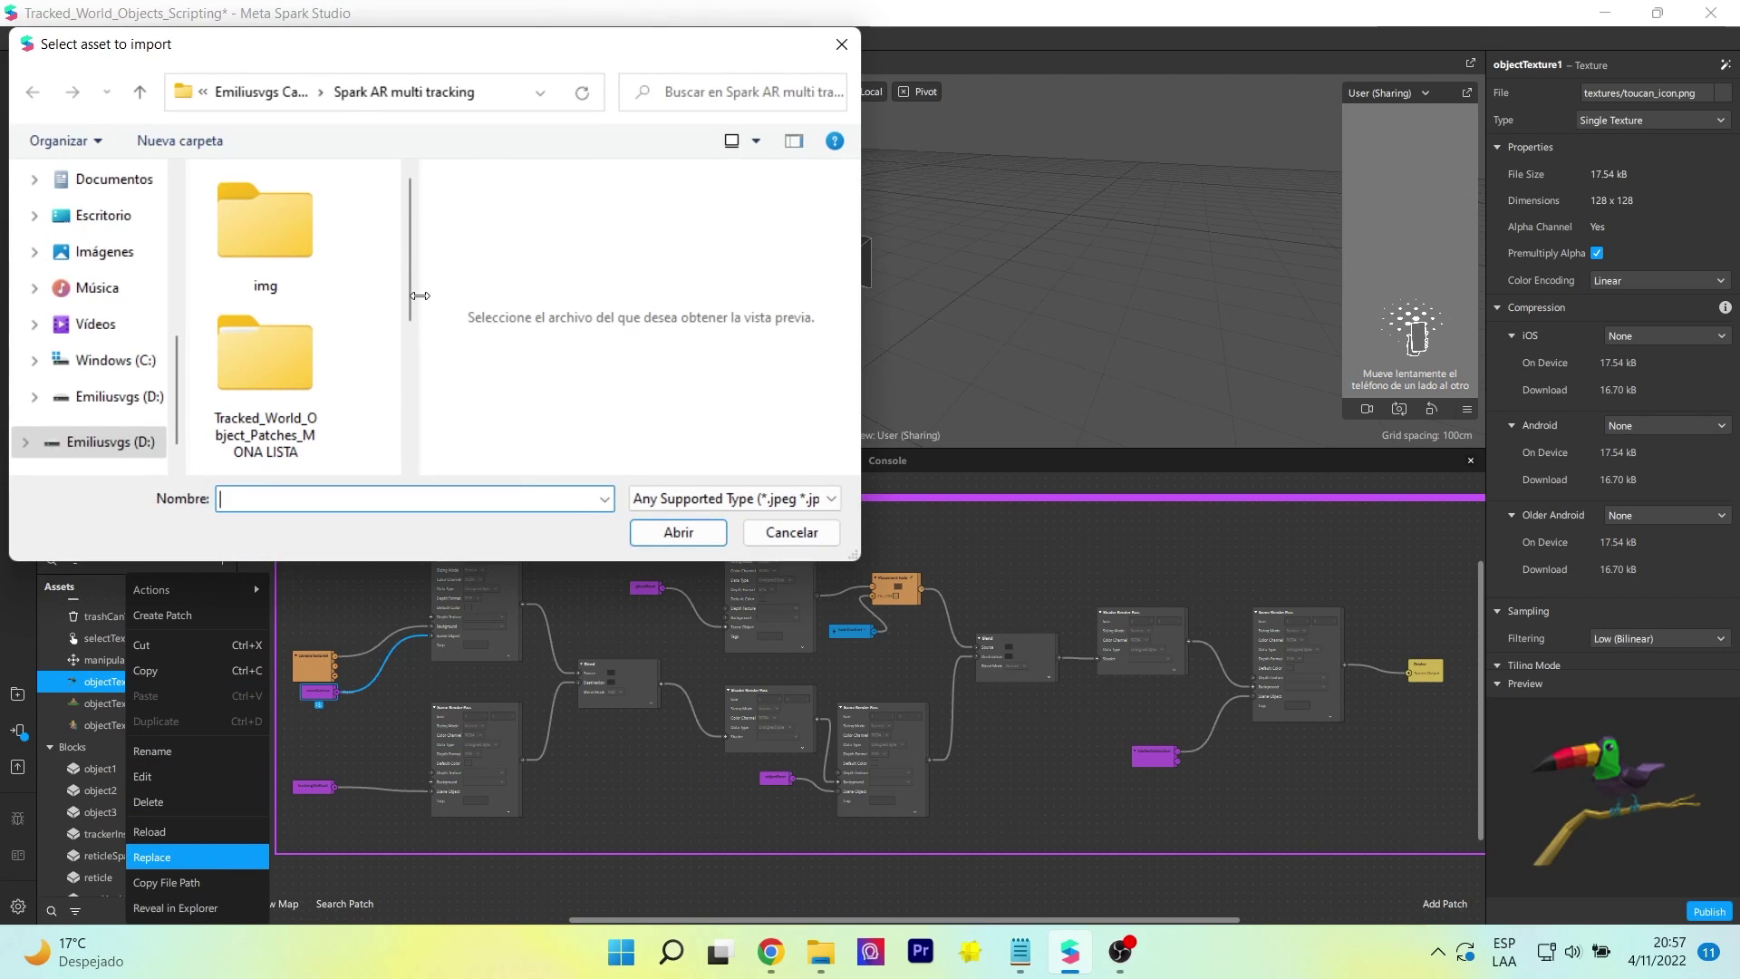
double_click(292, 228)
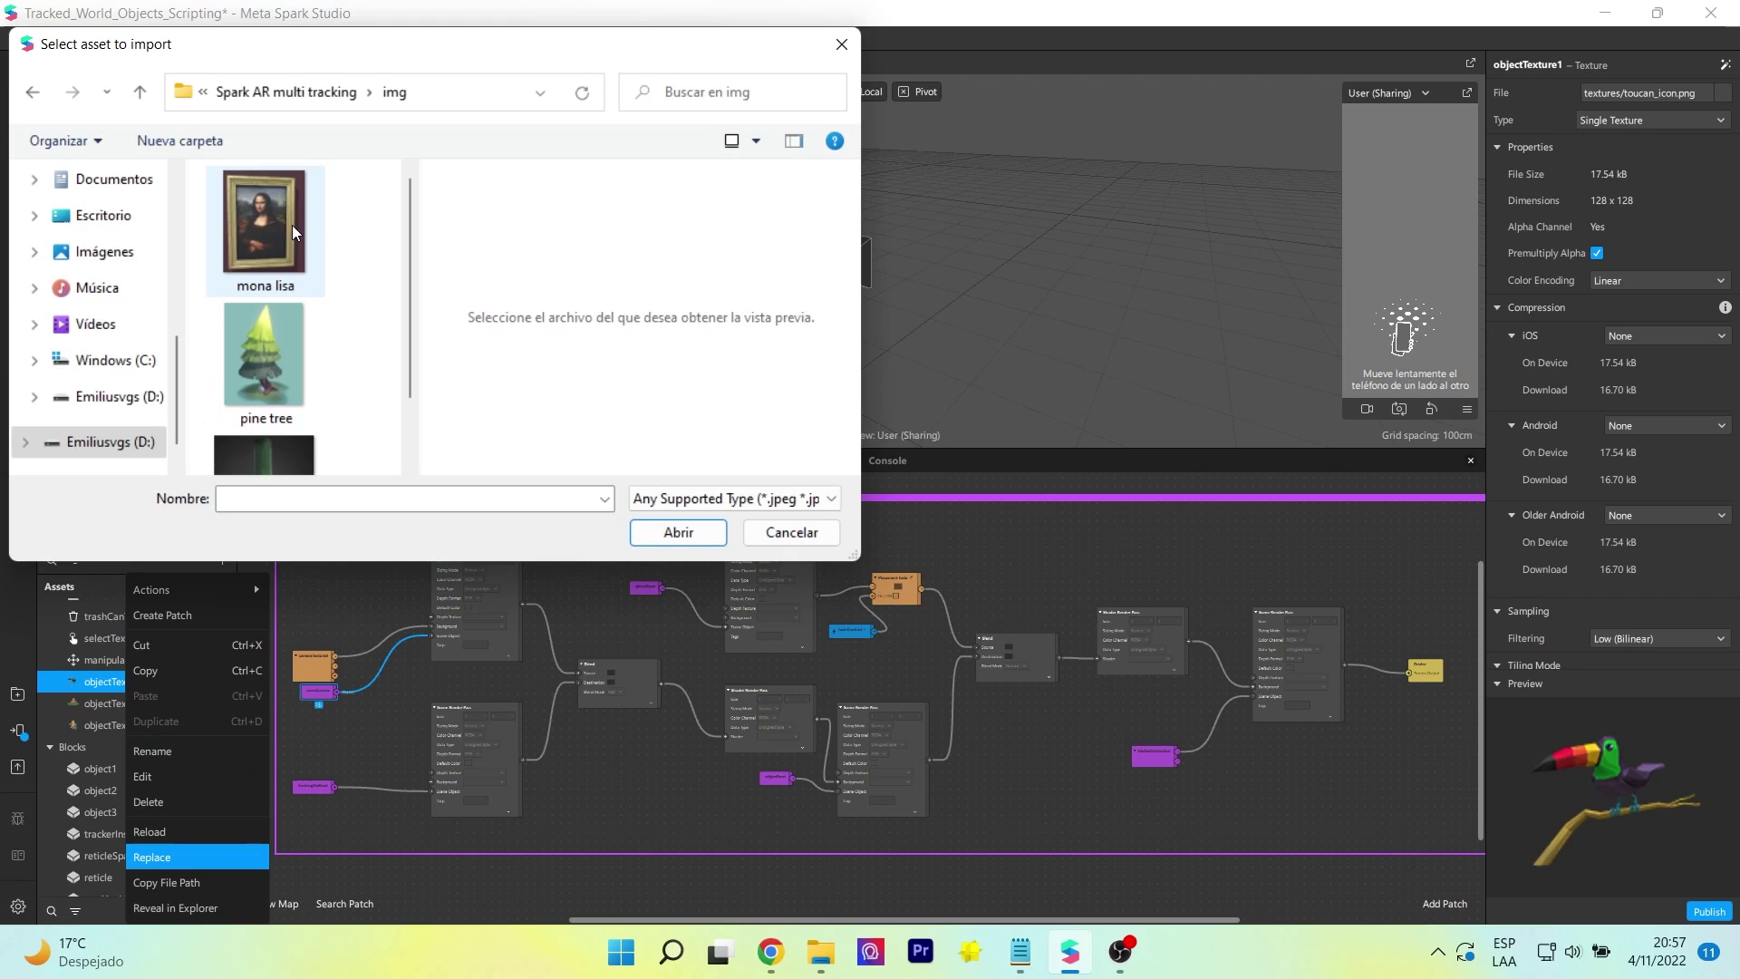
click(292, 228)
click(673, 534)
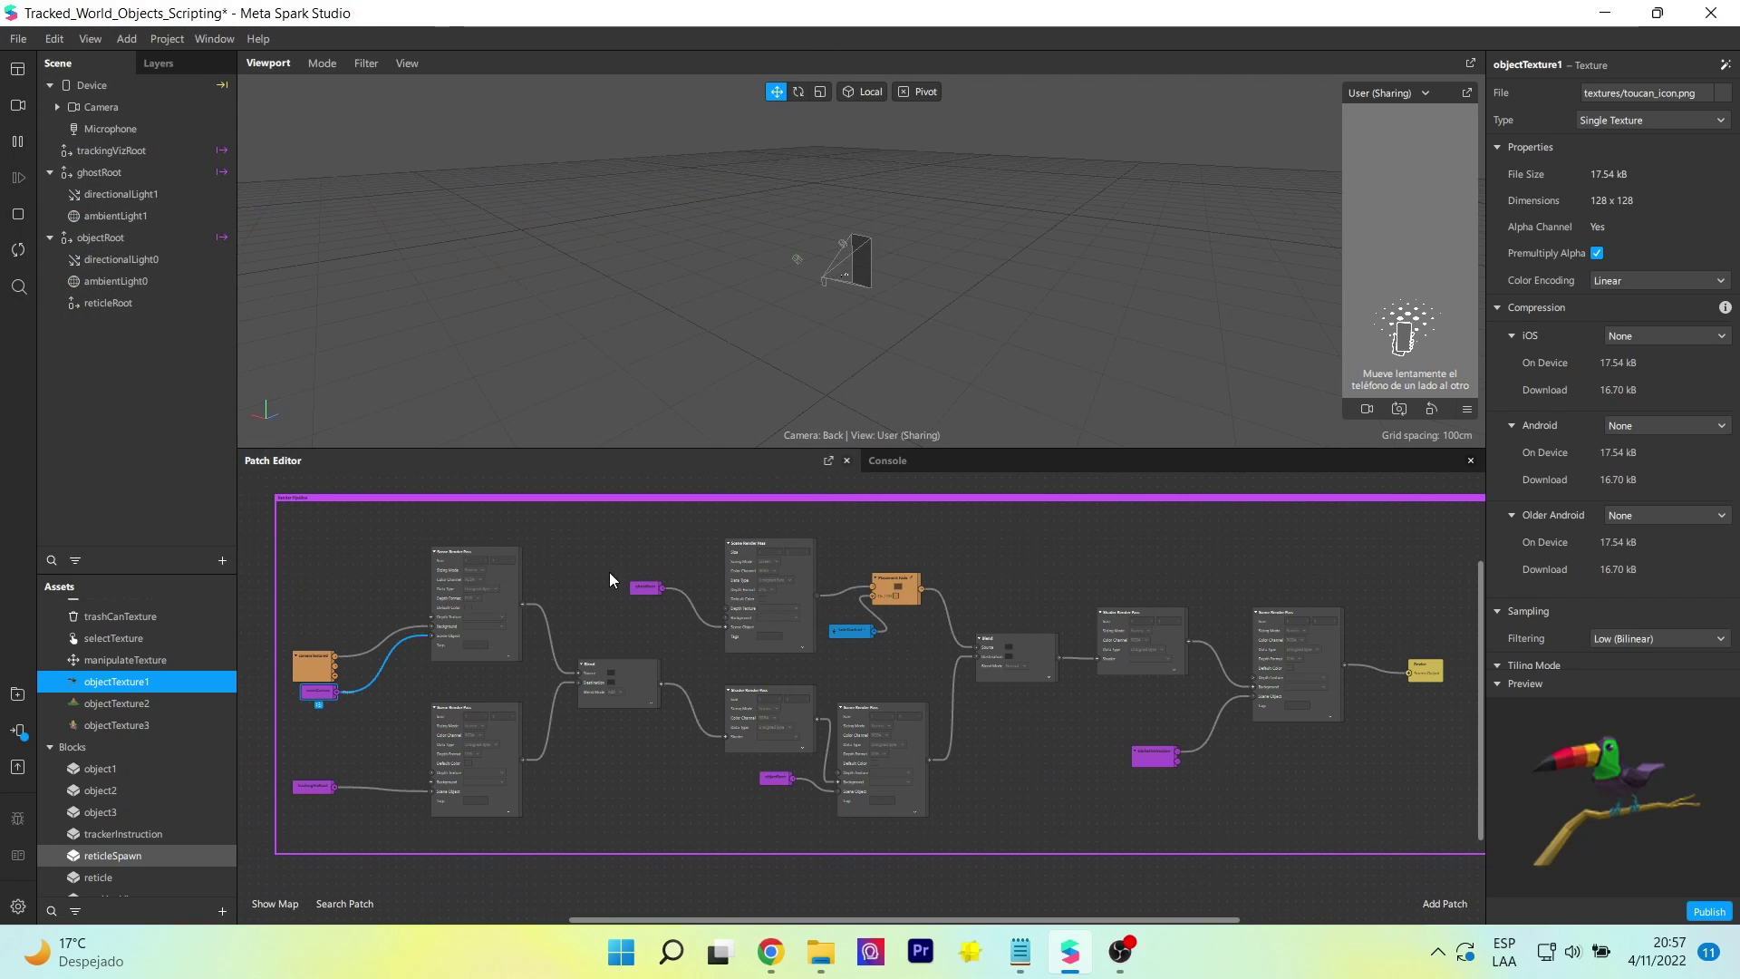
Replace the objectTexture2 texture with the "pine tree" image from the img folder.
click(138, 704)
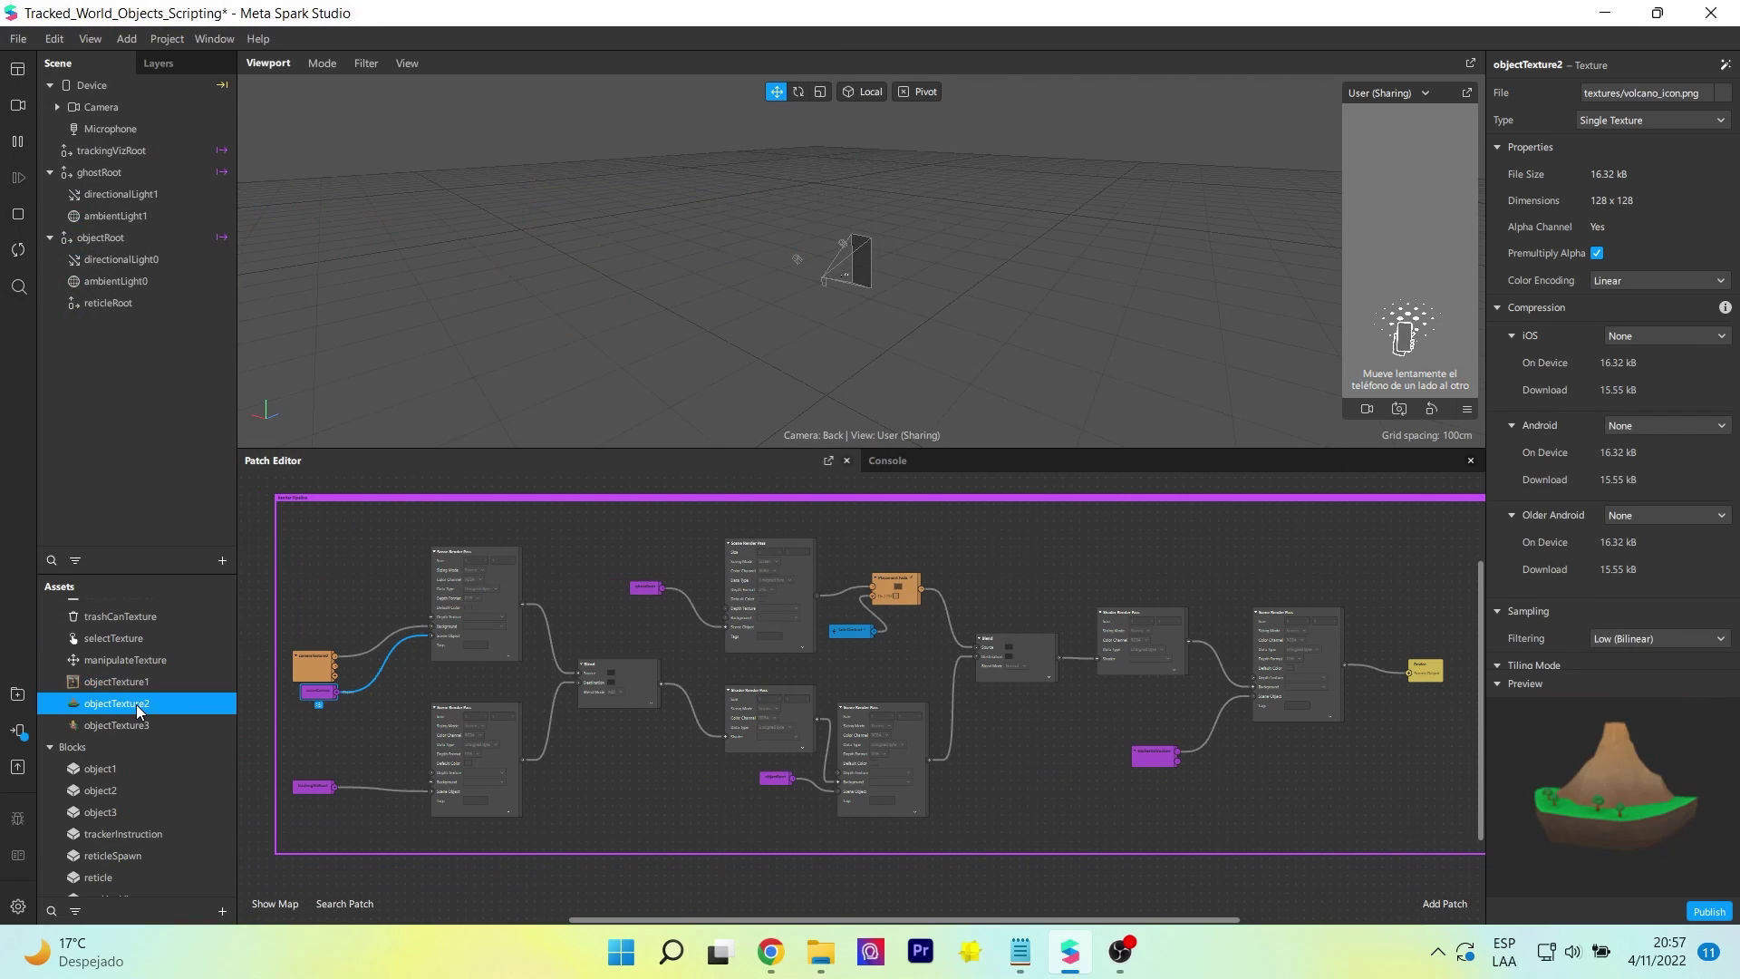
right_click(136, 704)
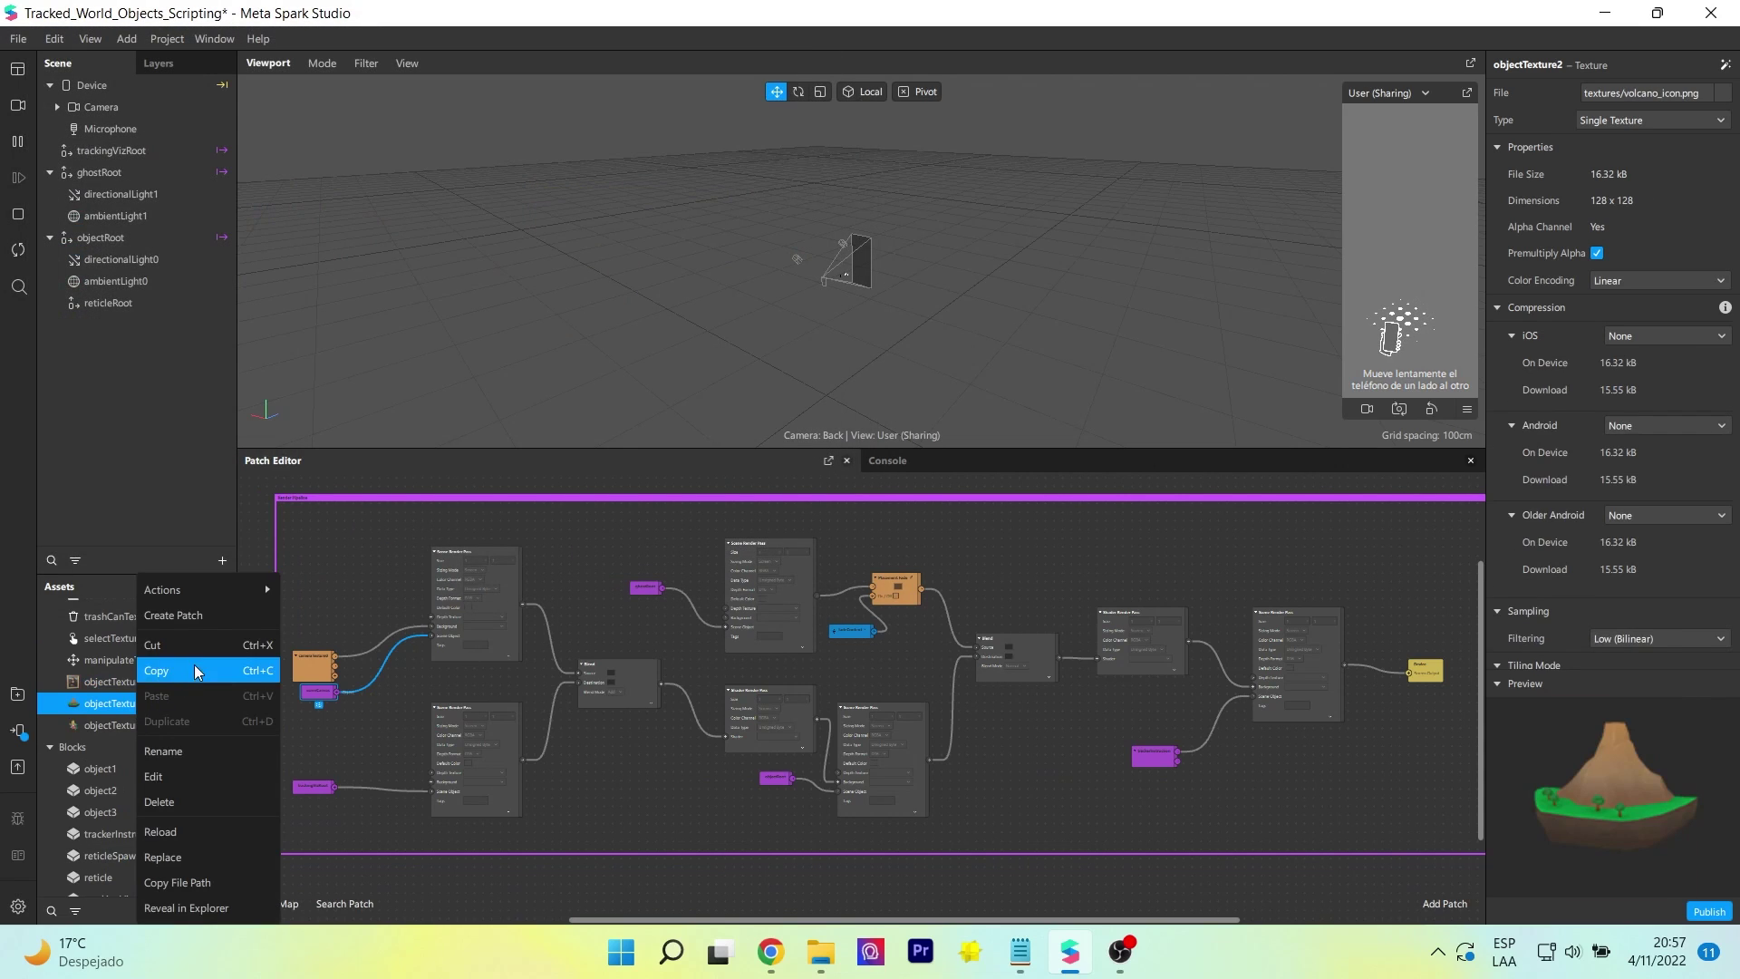
click(221, 856)
click(290, 354)
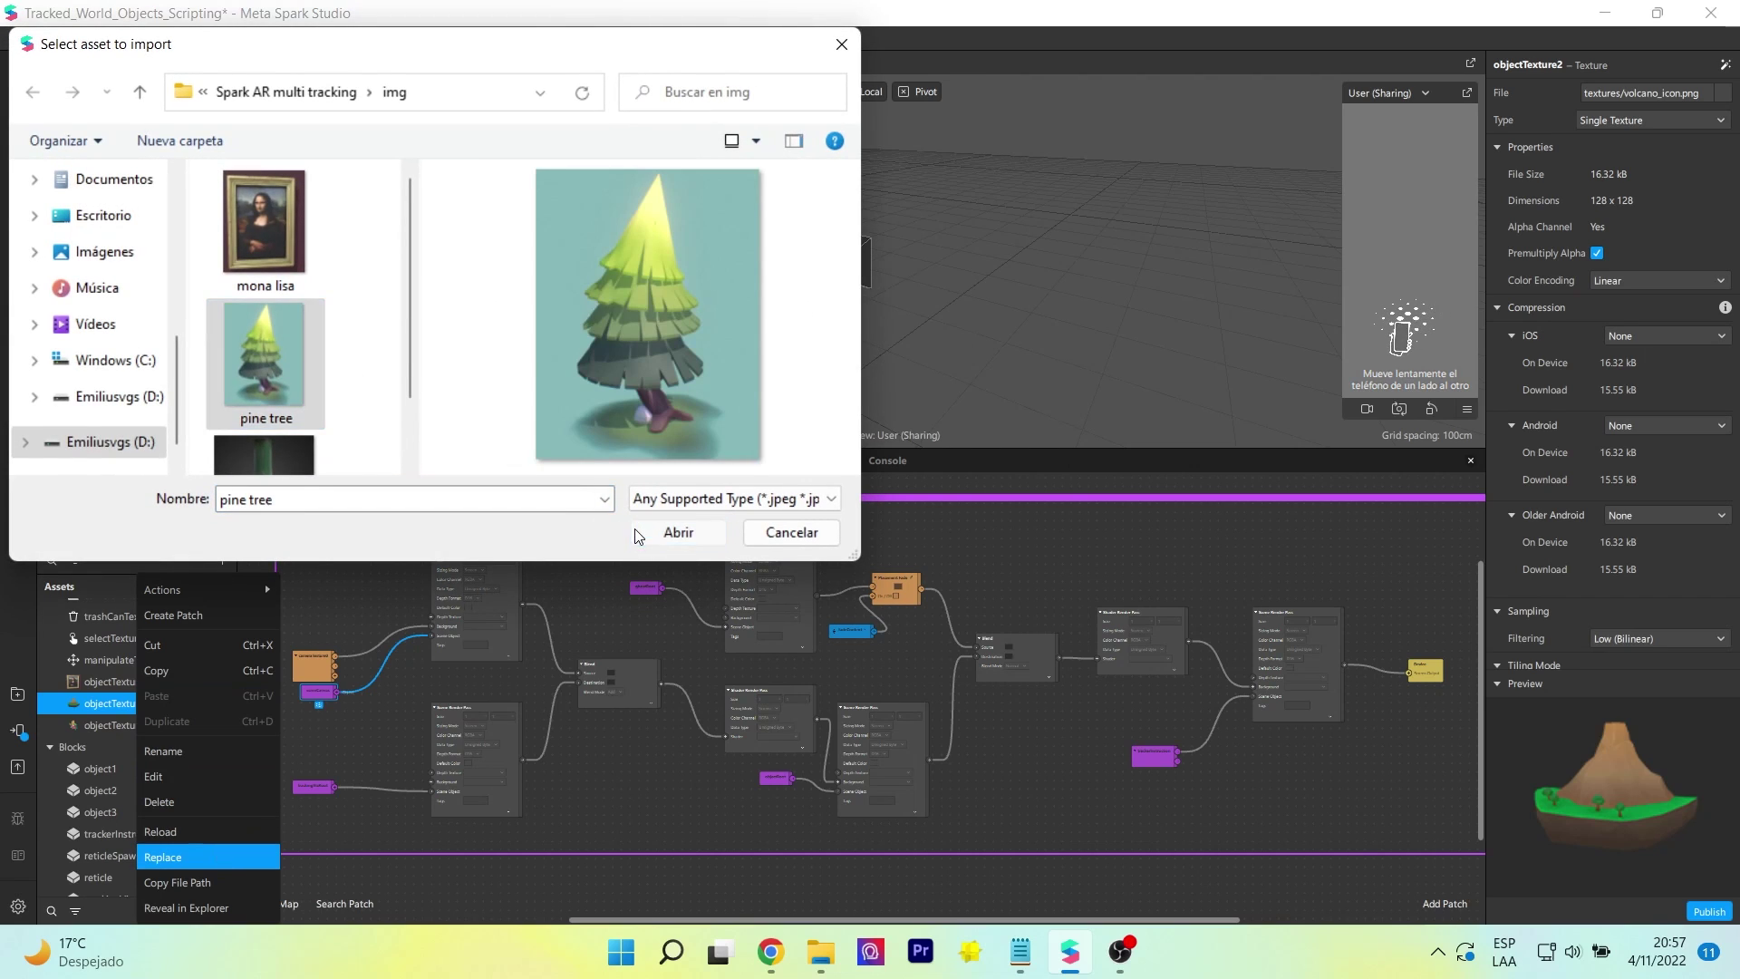
click(678, 531)
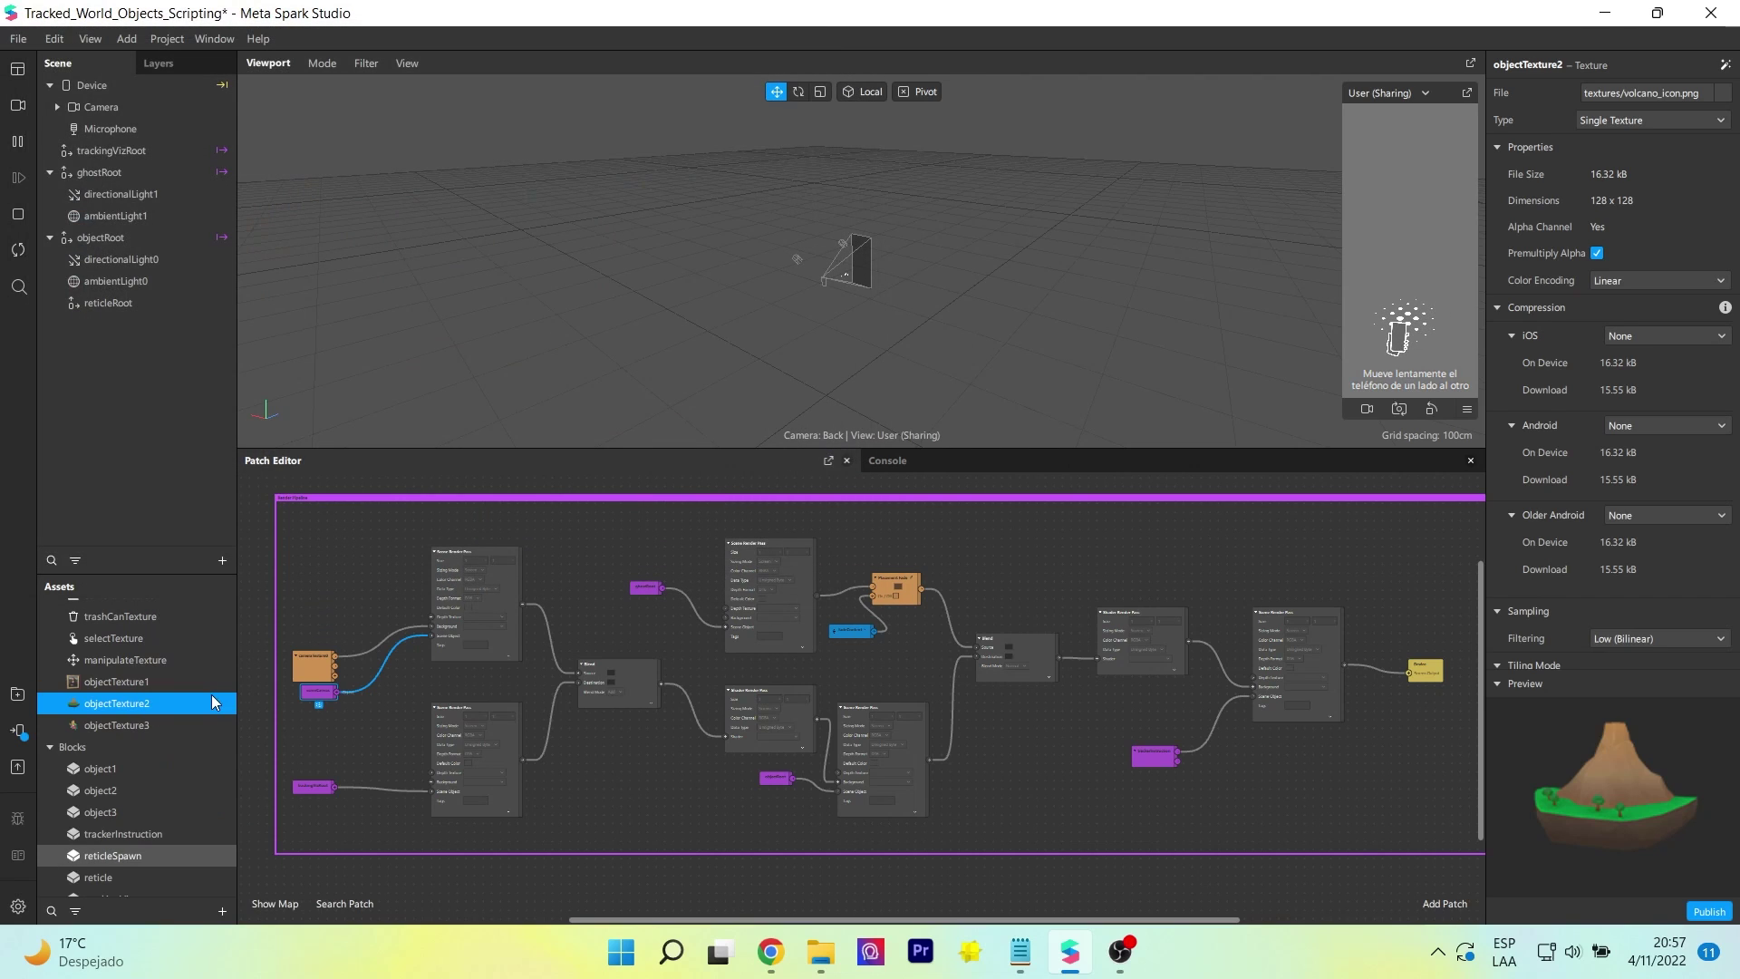
Replace the objectTexture3 texture with the vase image from the img folder.
click(143, 727)
right_click(143, 727)
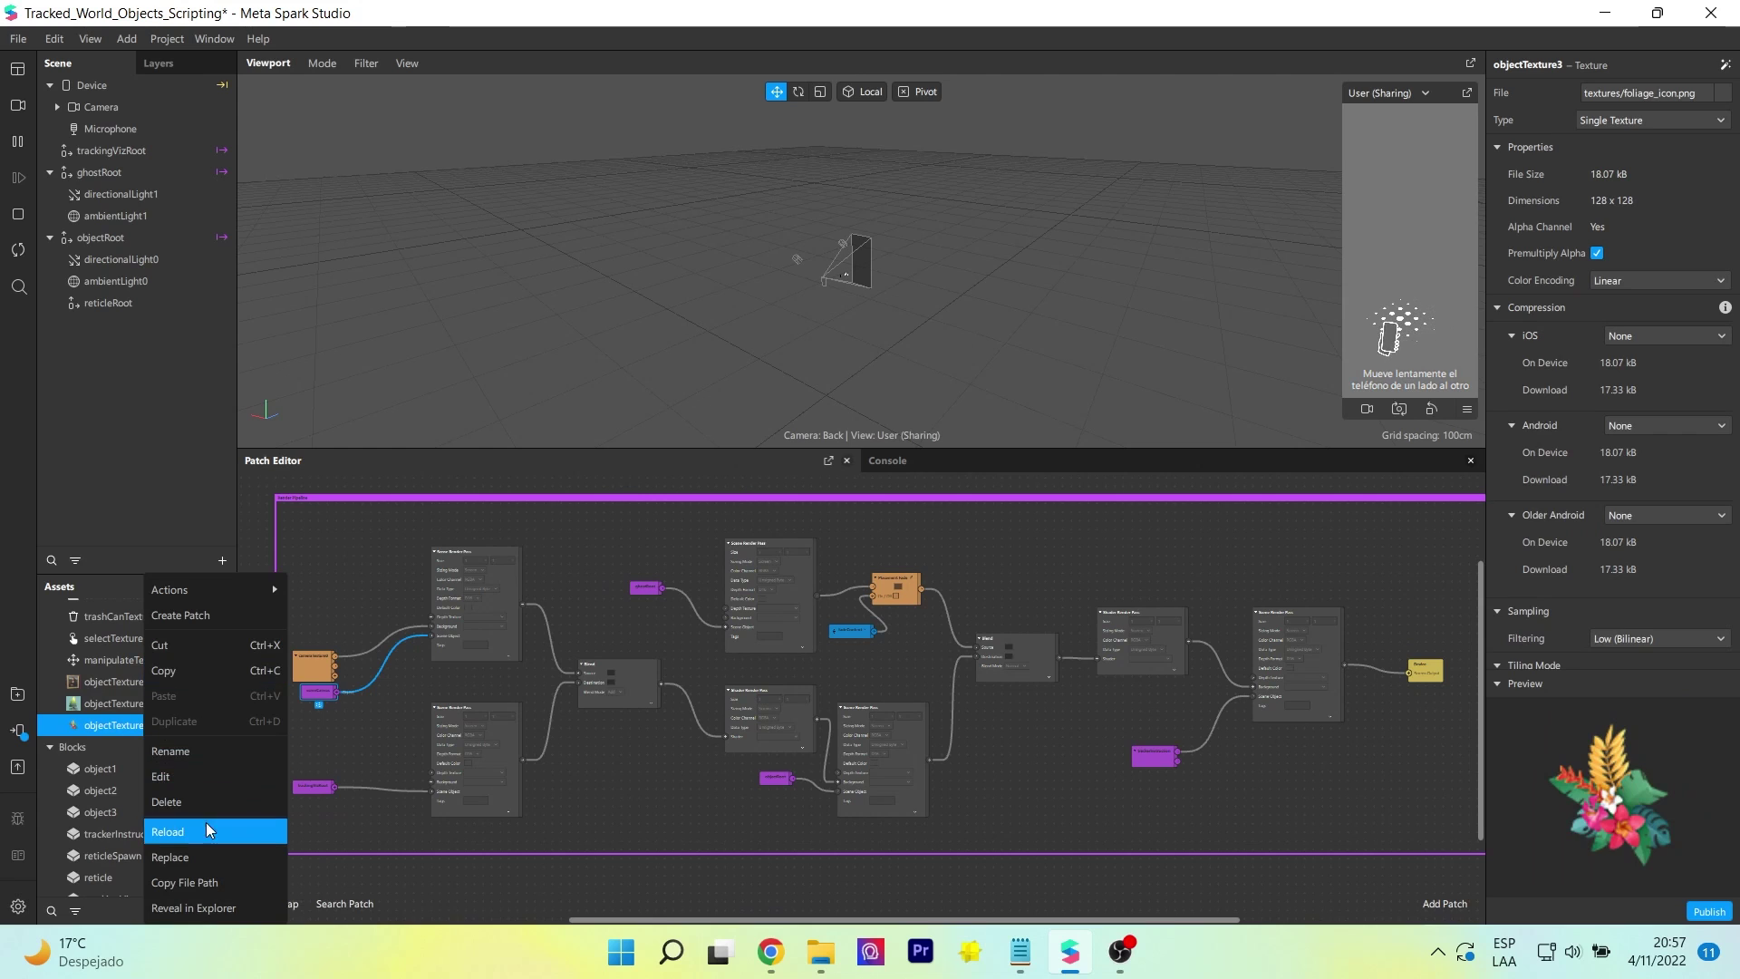
click(203, 851)
click(252, 447)
click(654, 532)
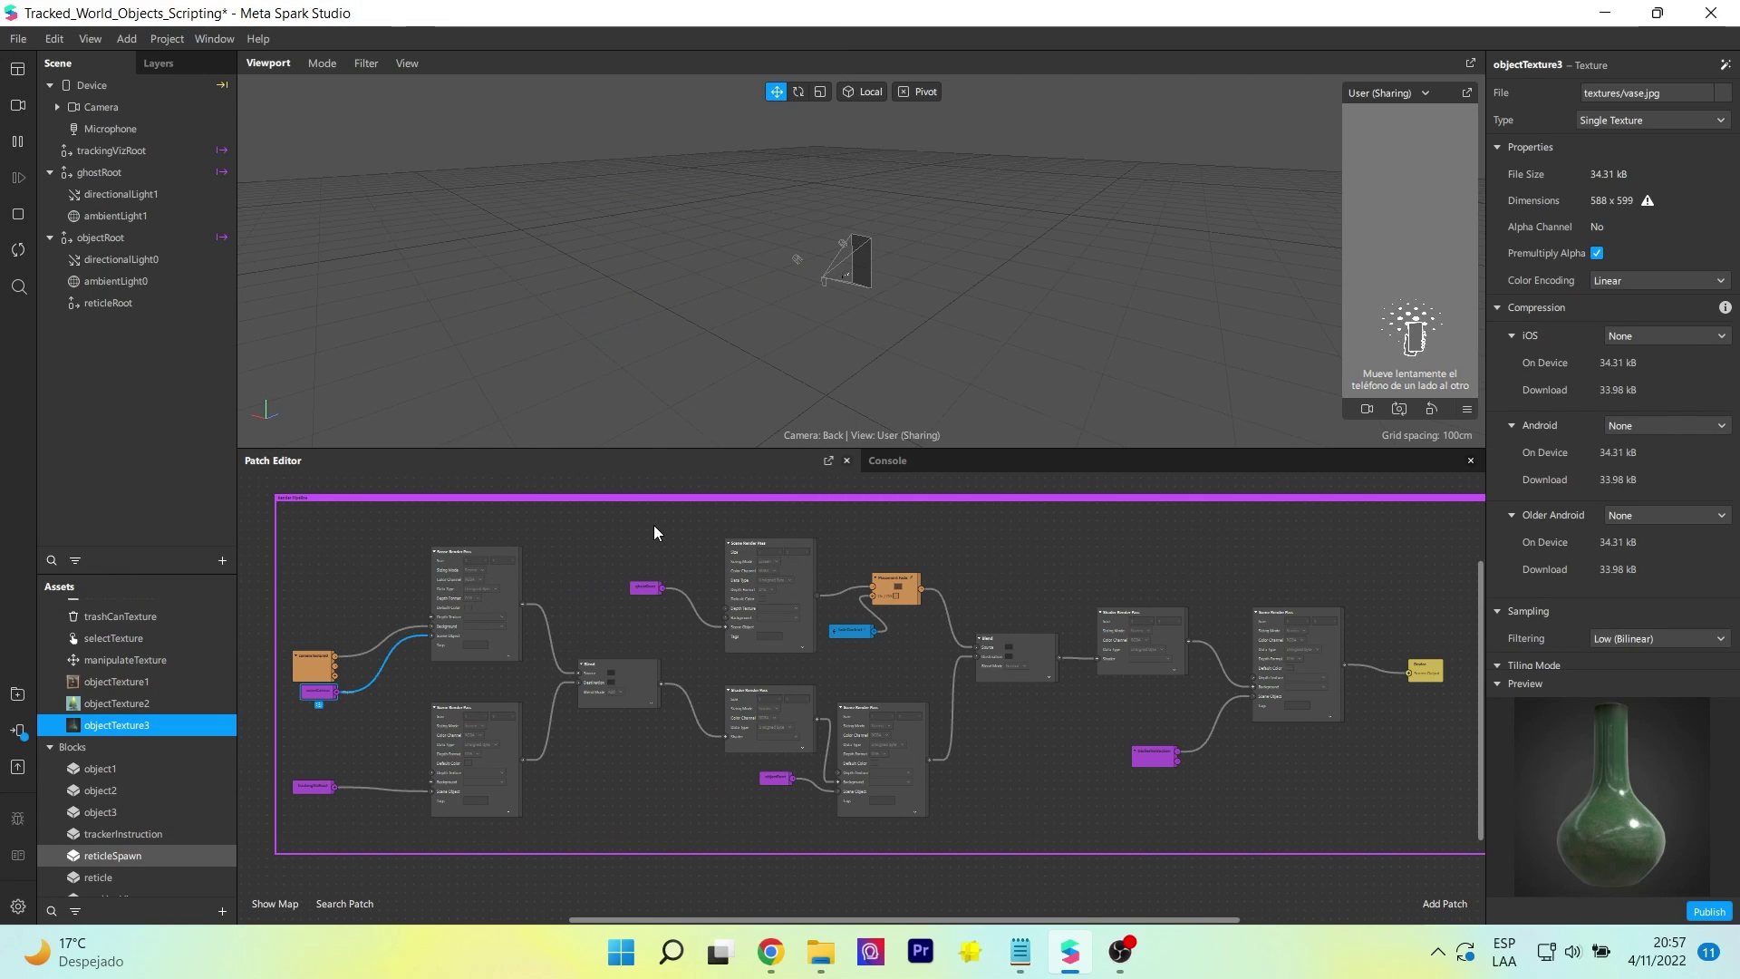
Open the object1 block for editing, accept the project version update, and maximize its window.
click(203, 767)
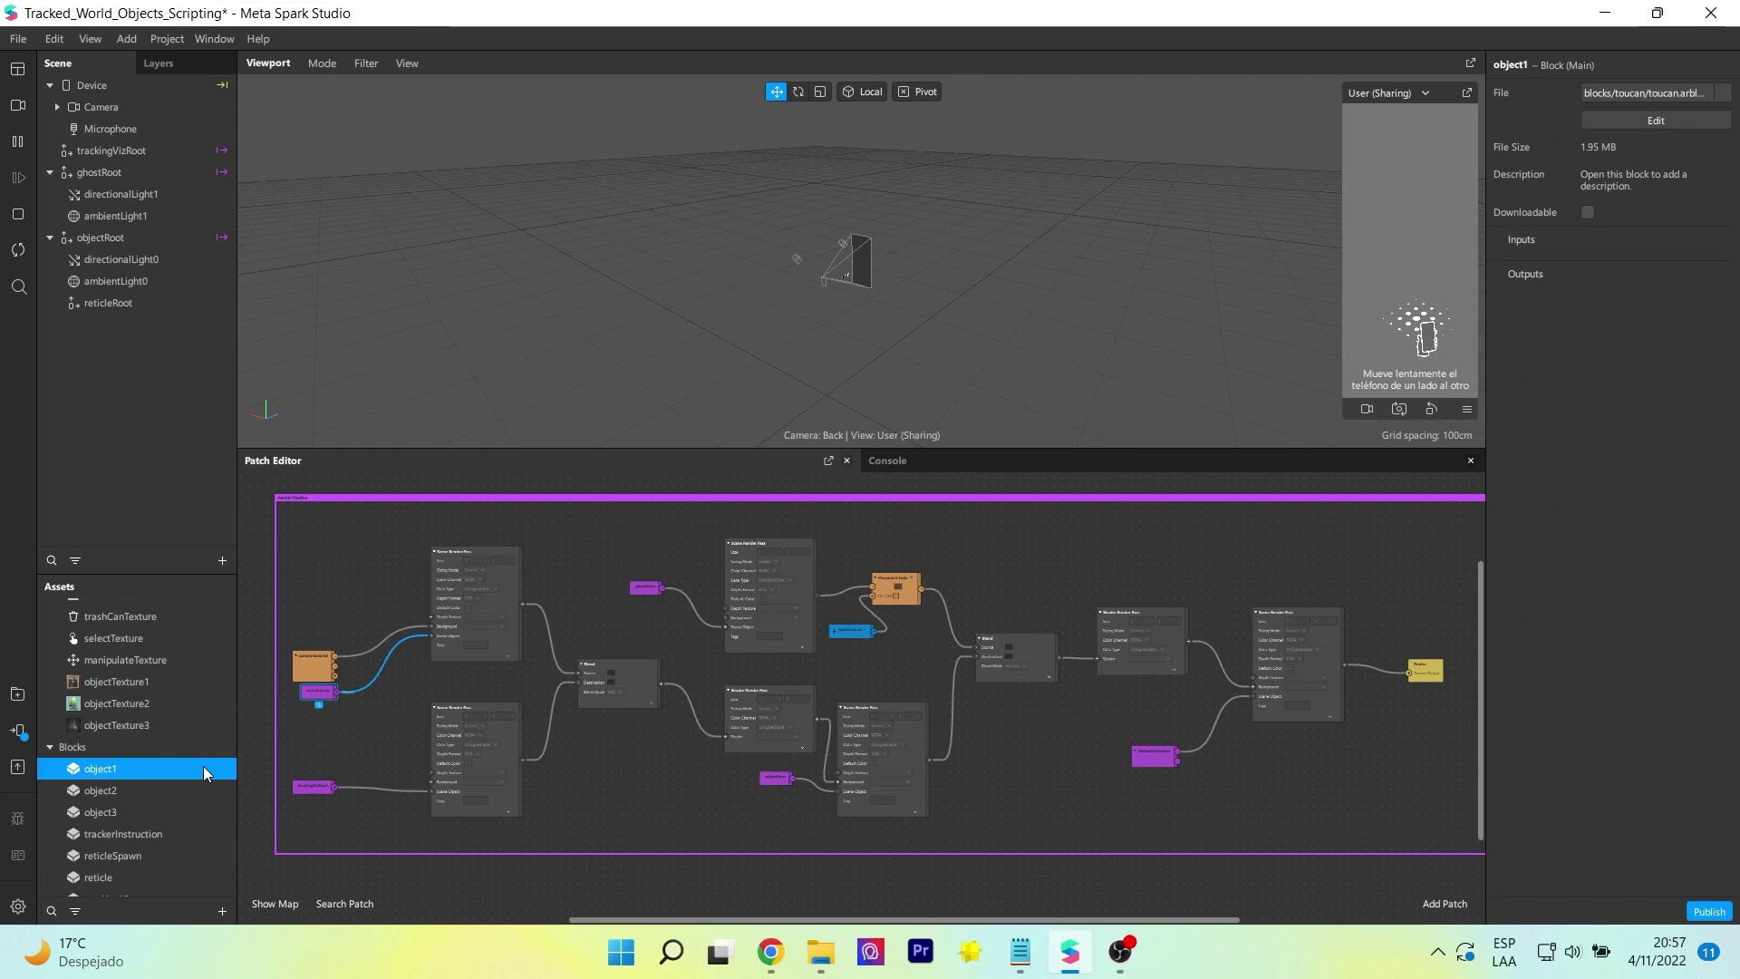
double_click(203, 769)
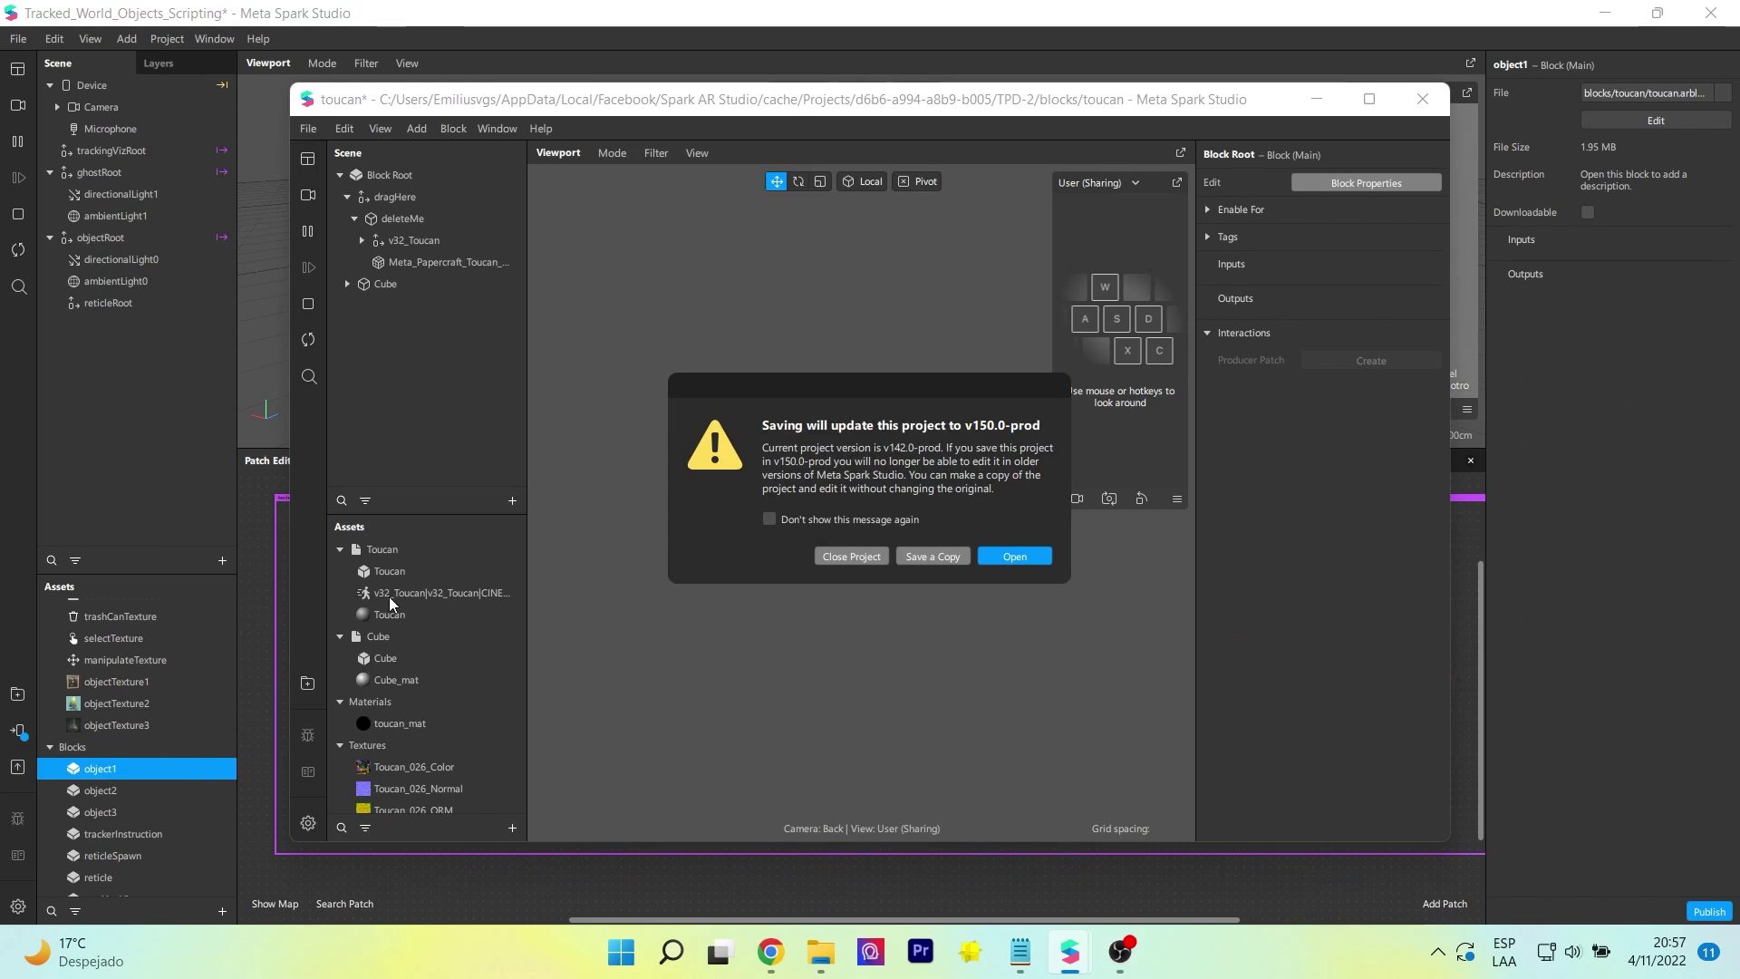
click(1014, 556)
click(1369, 99)
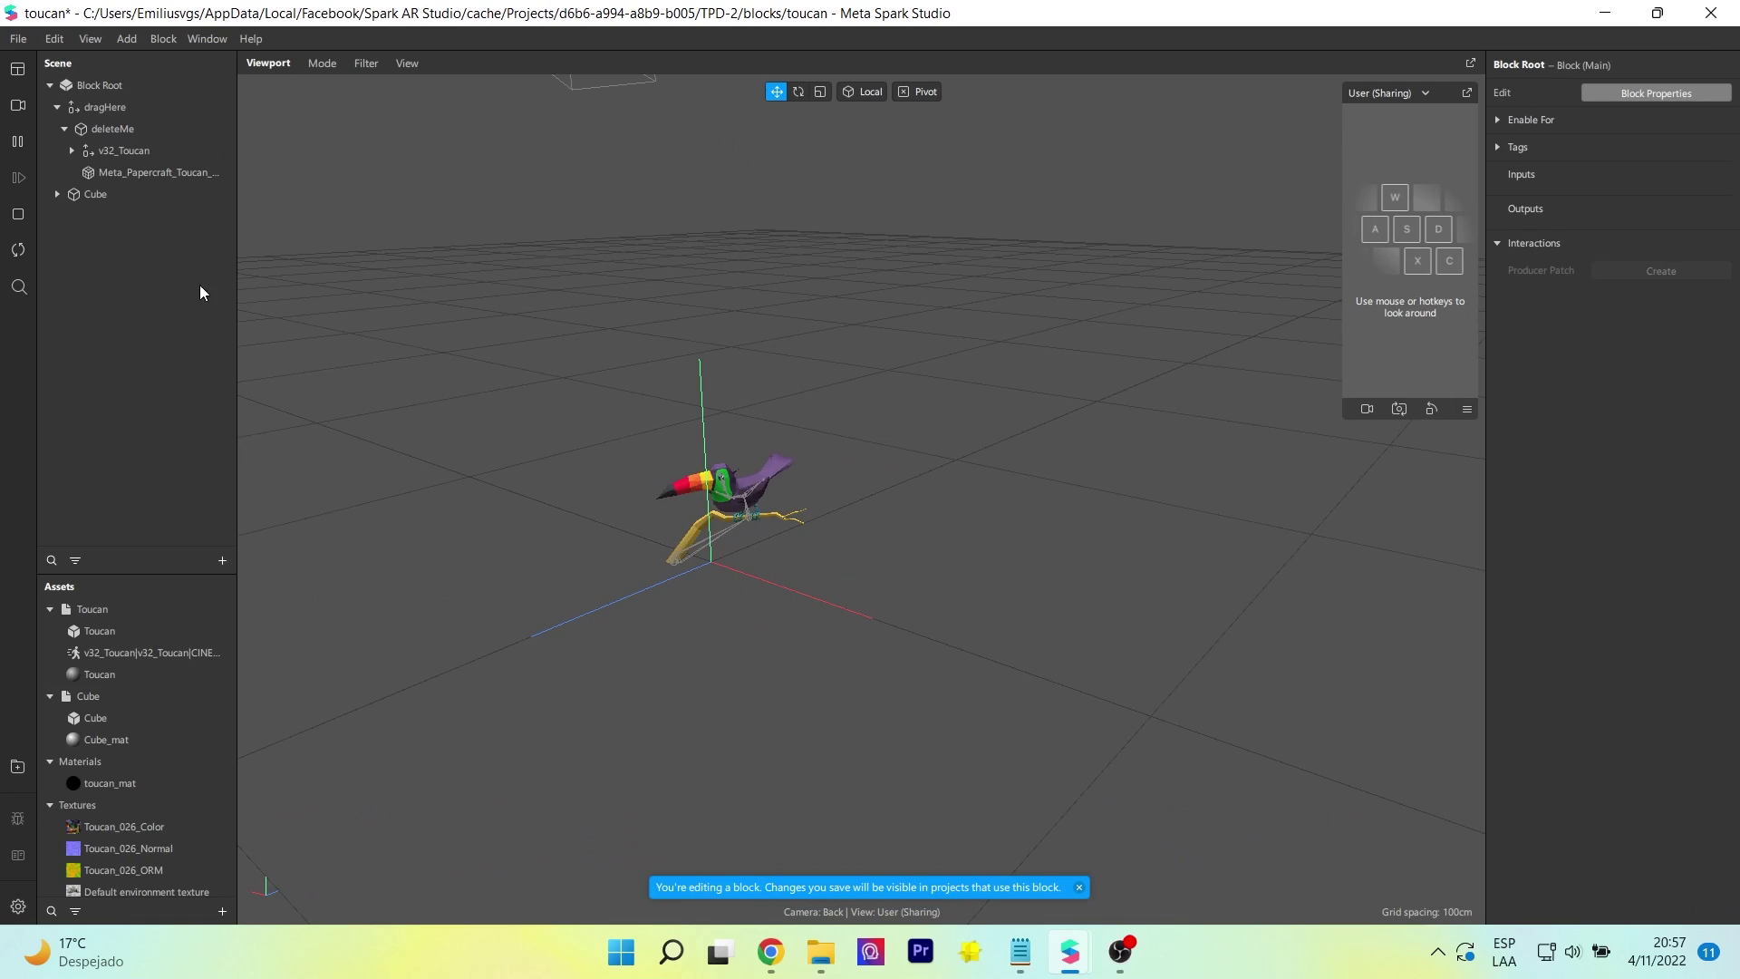
Search the AR Library for "mona lisa" and import Mona Lisa (PBR hires model) into the toucan block project.
click(22, 768)
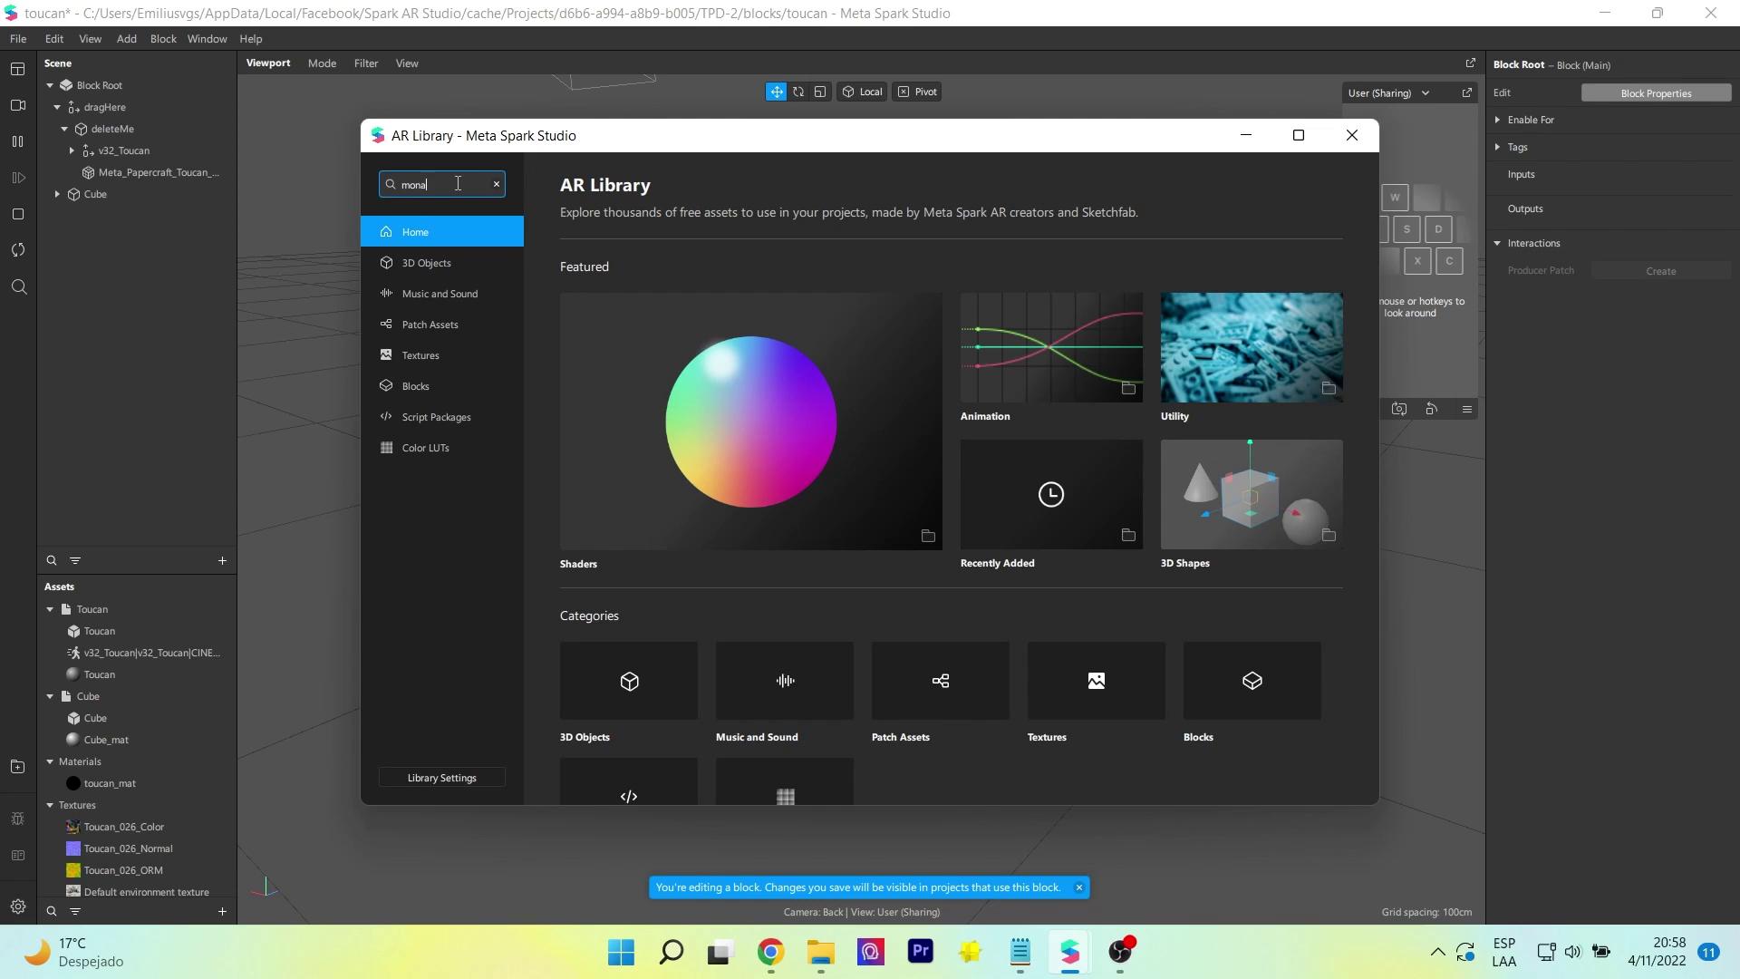
click(458, 184)
text(mona lisa)
key(Return)
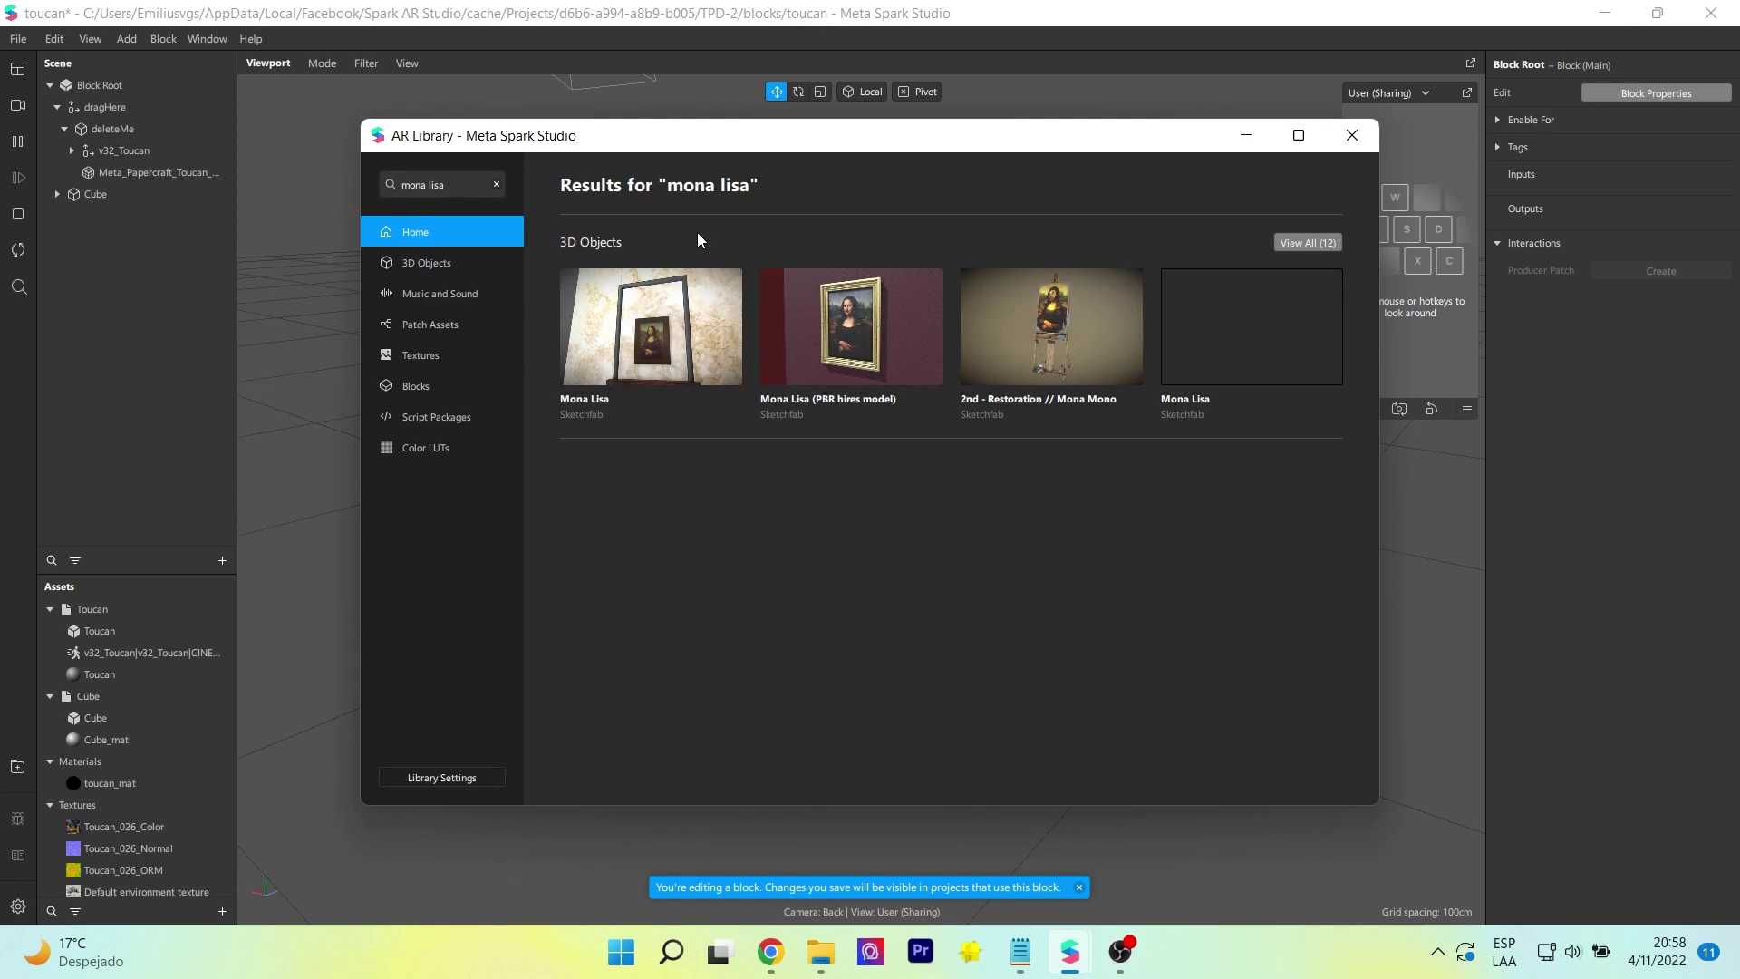
click(1305, 243)
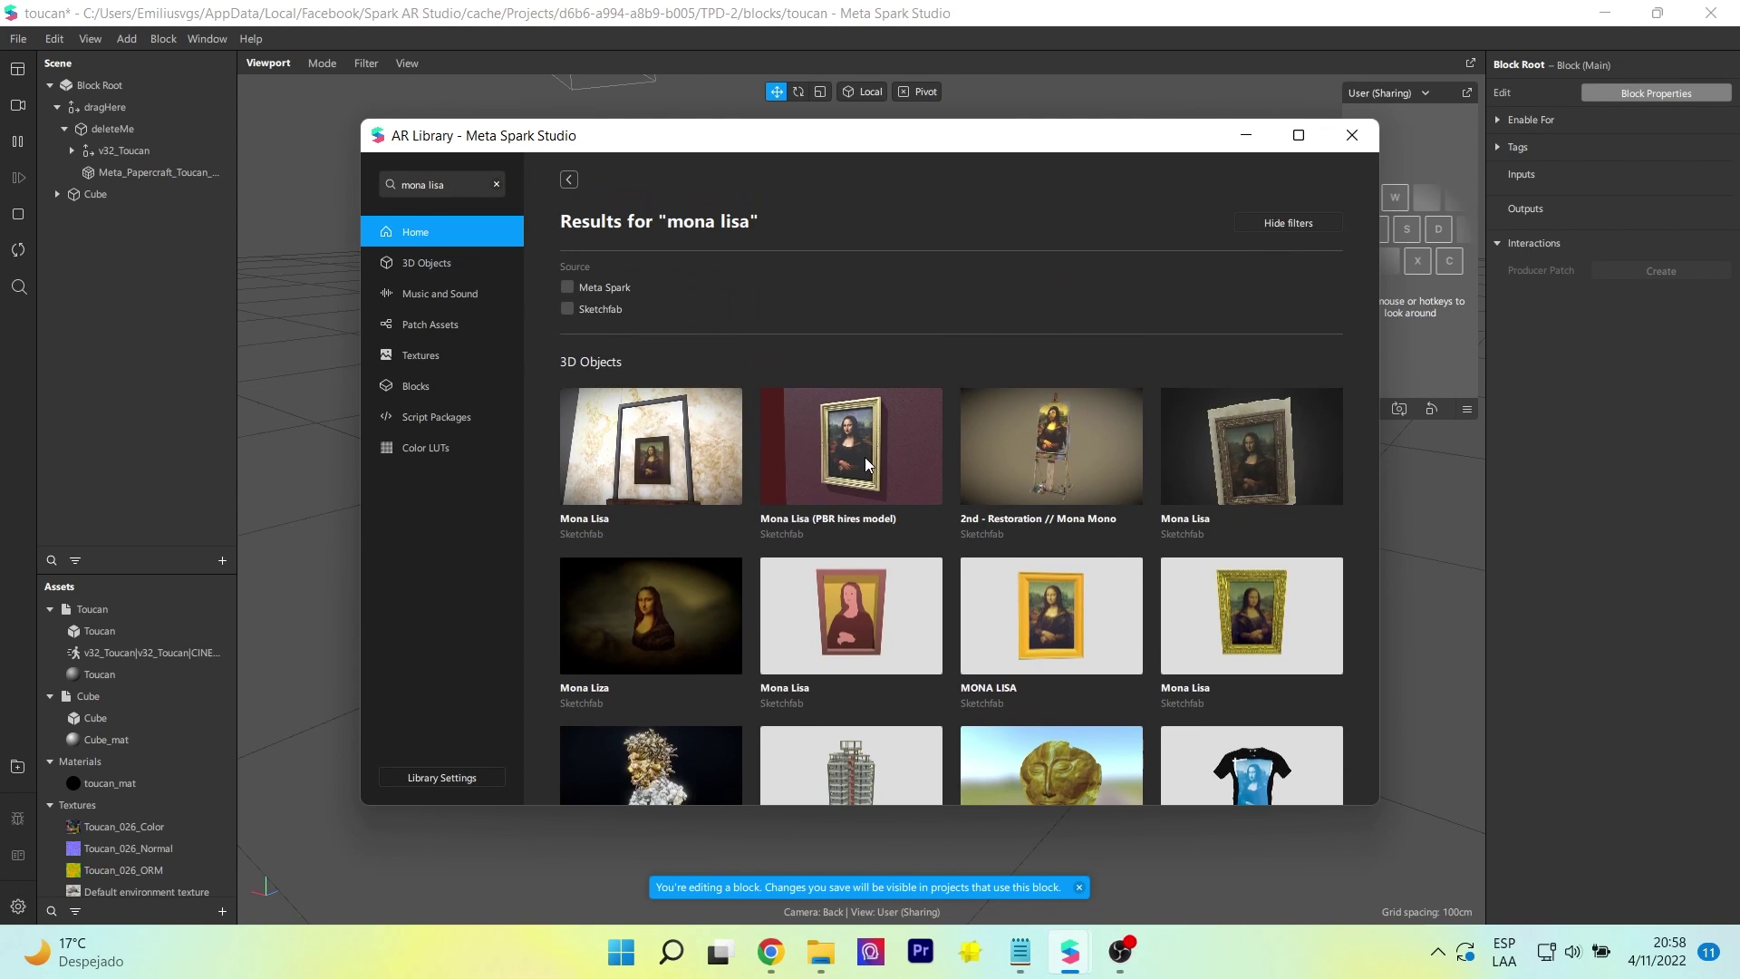
click(866, 463)
click(1261, 221)
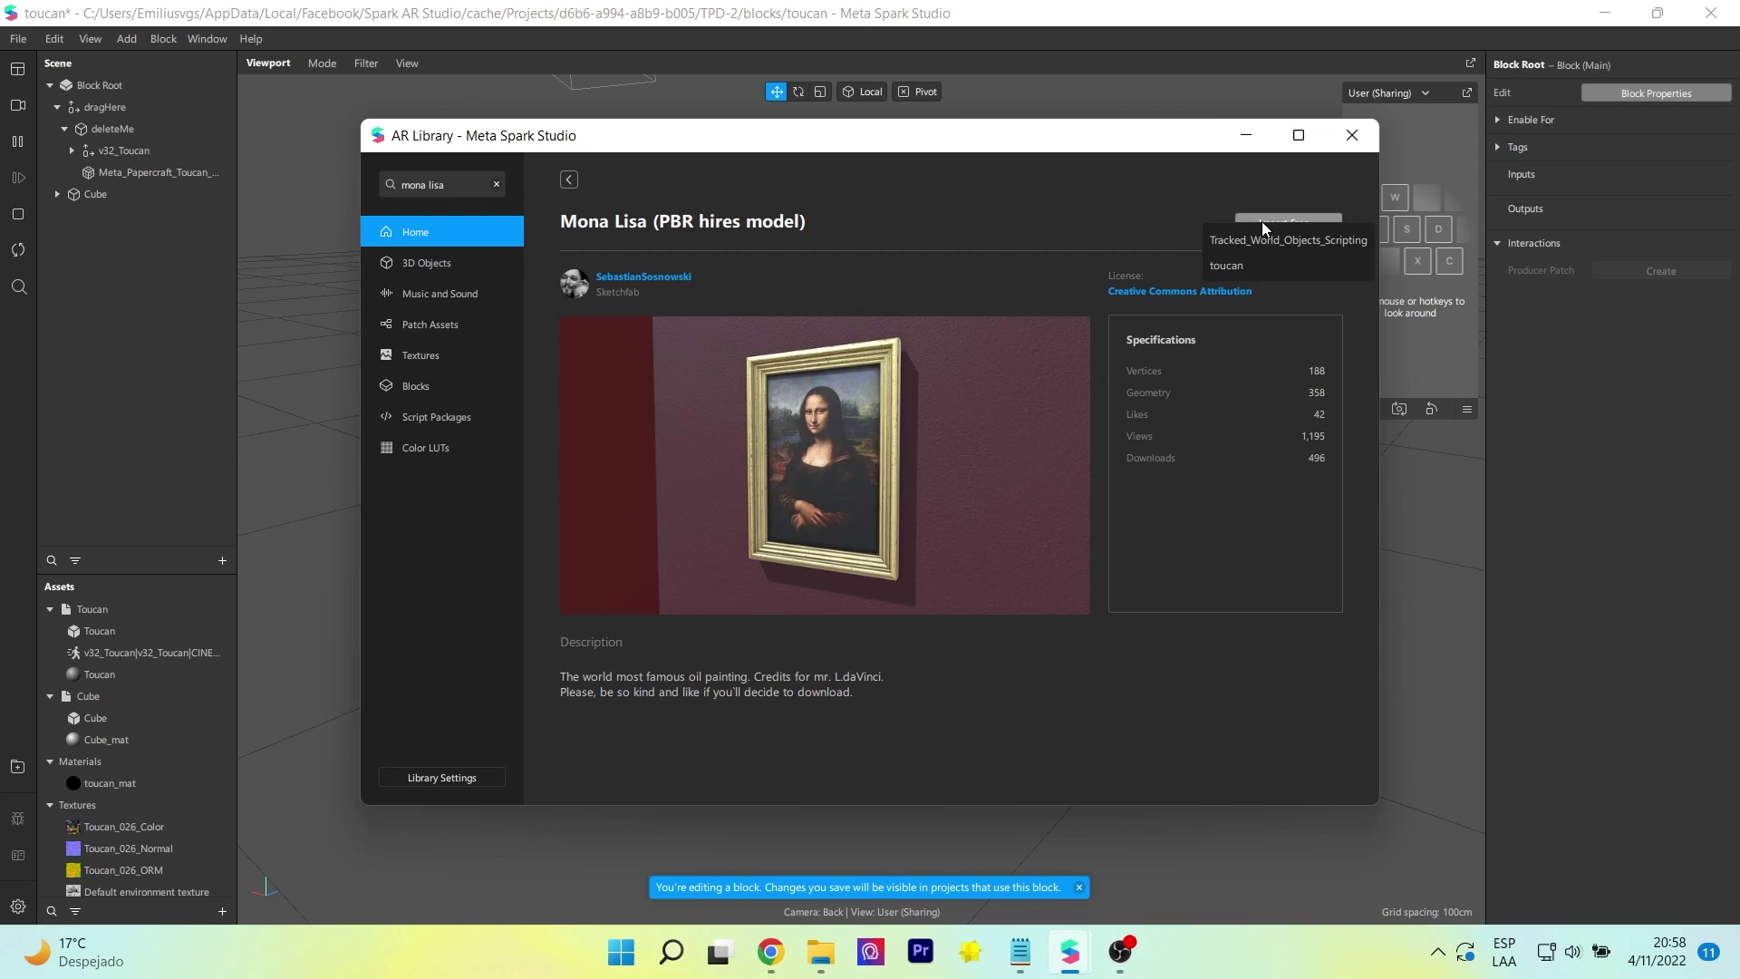
click(1256, 266)
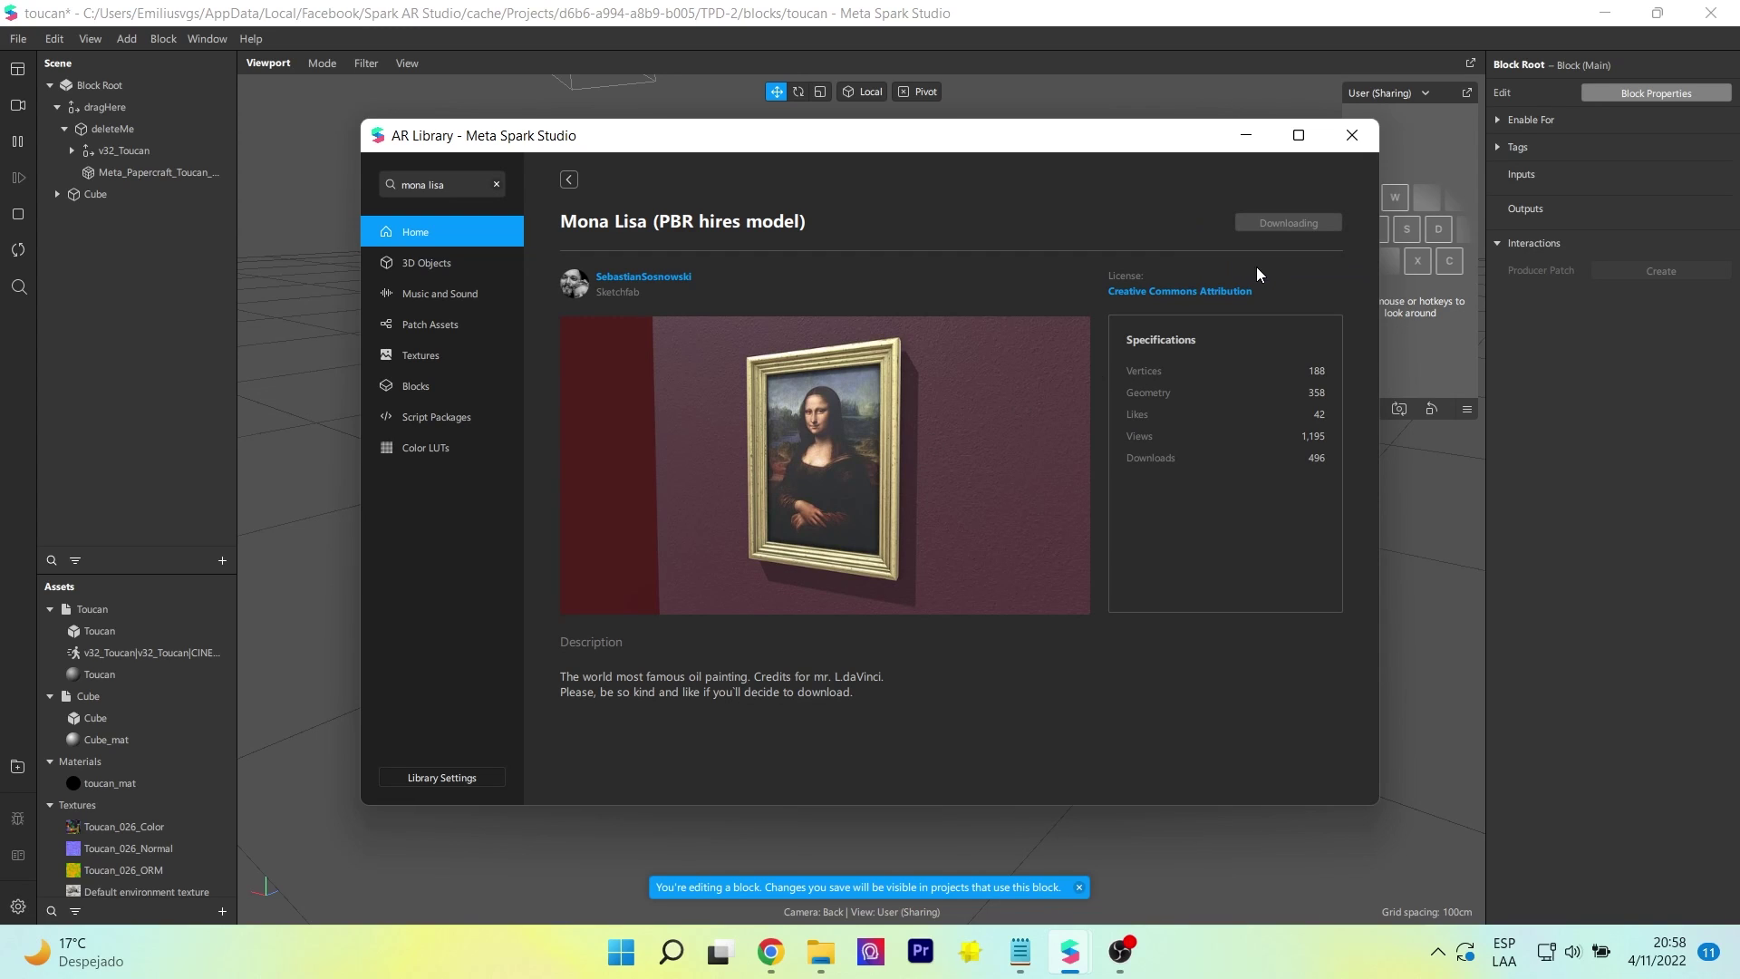
click(1351, 136)
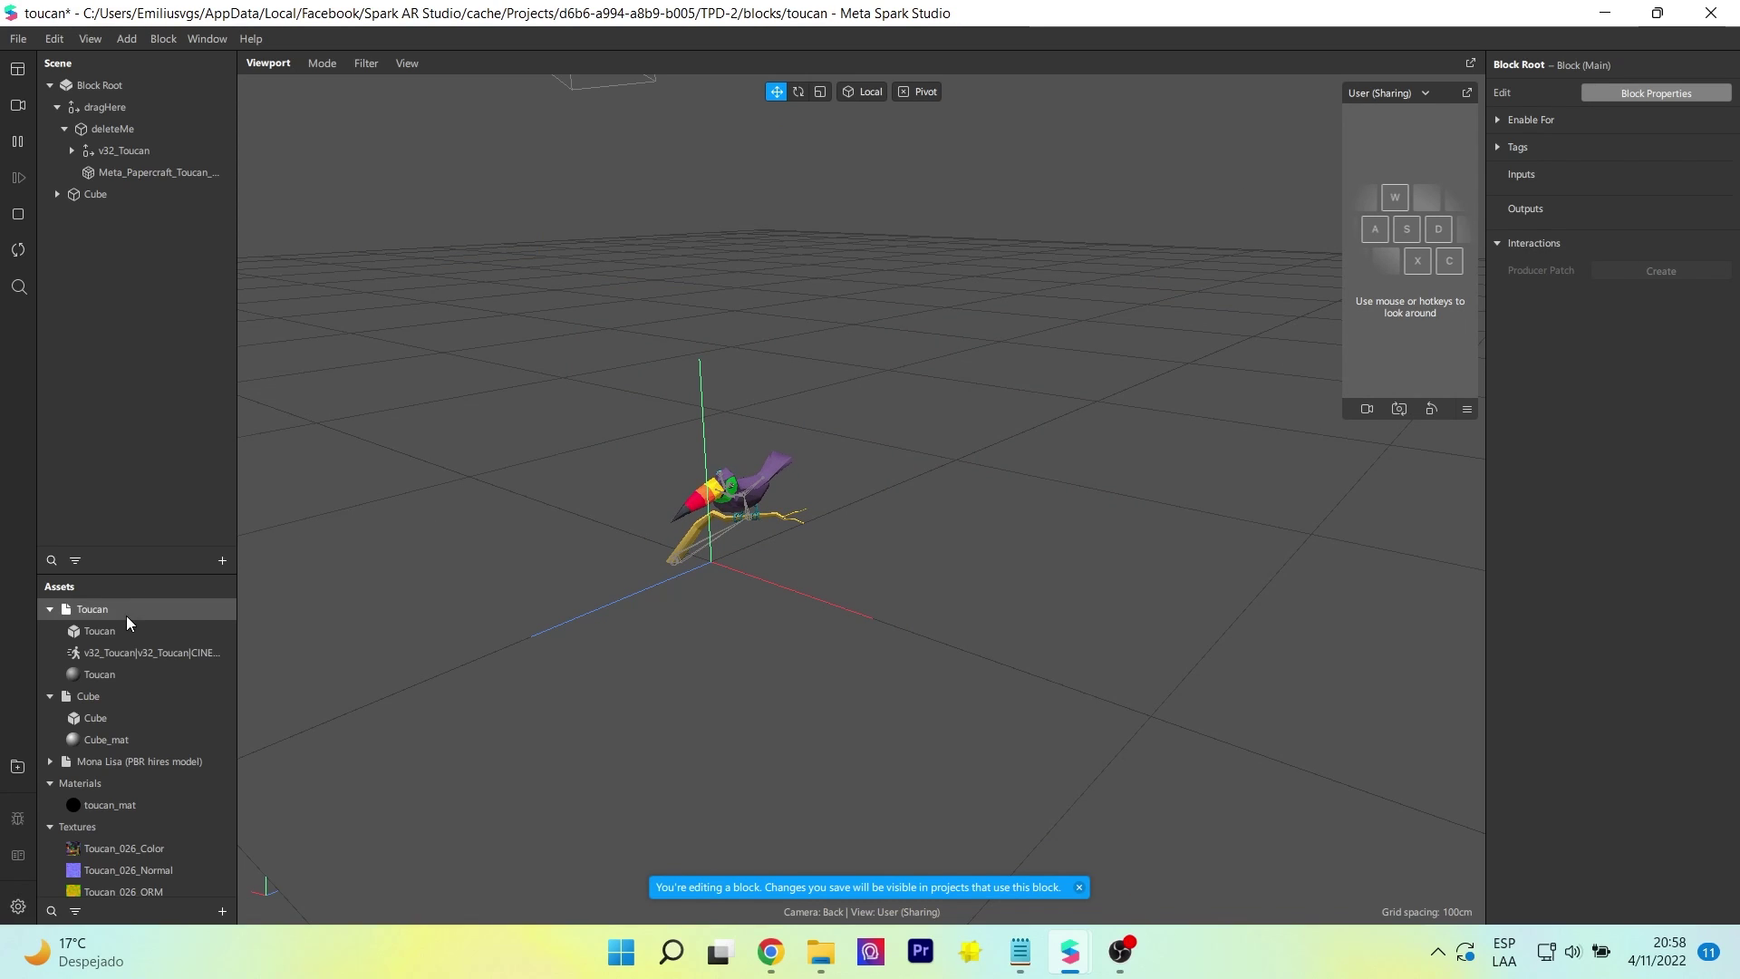
Place the imported Mona Lisa model under dragHere and delete the deleteMe toucan object.
drag(112, 763, 151, 122)
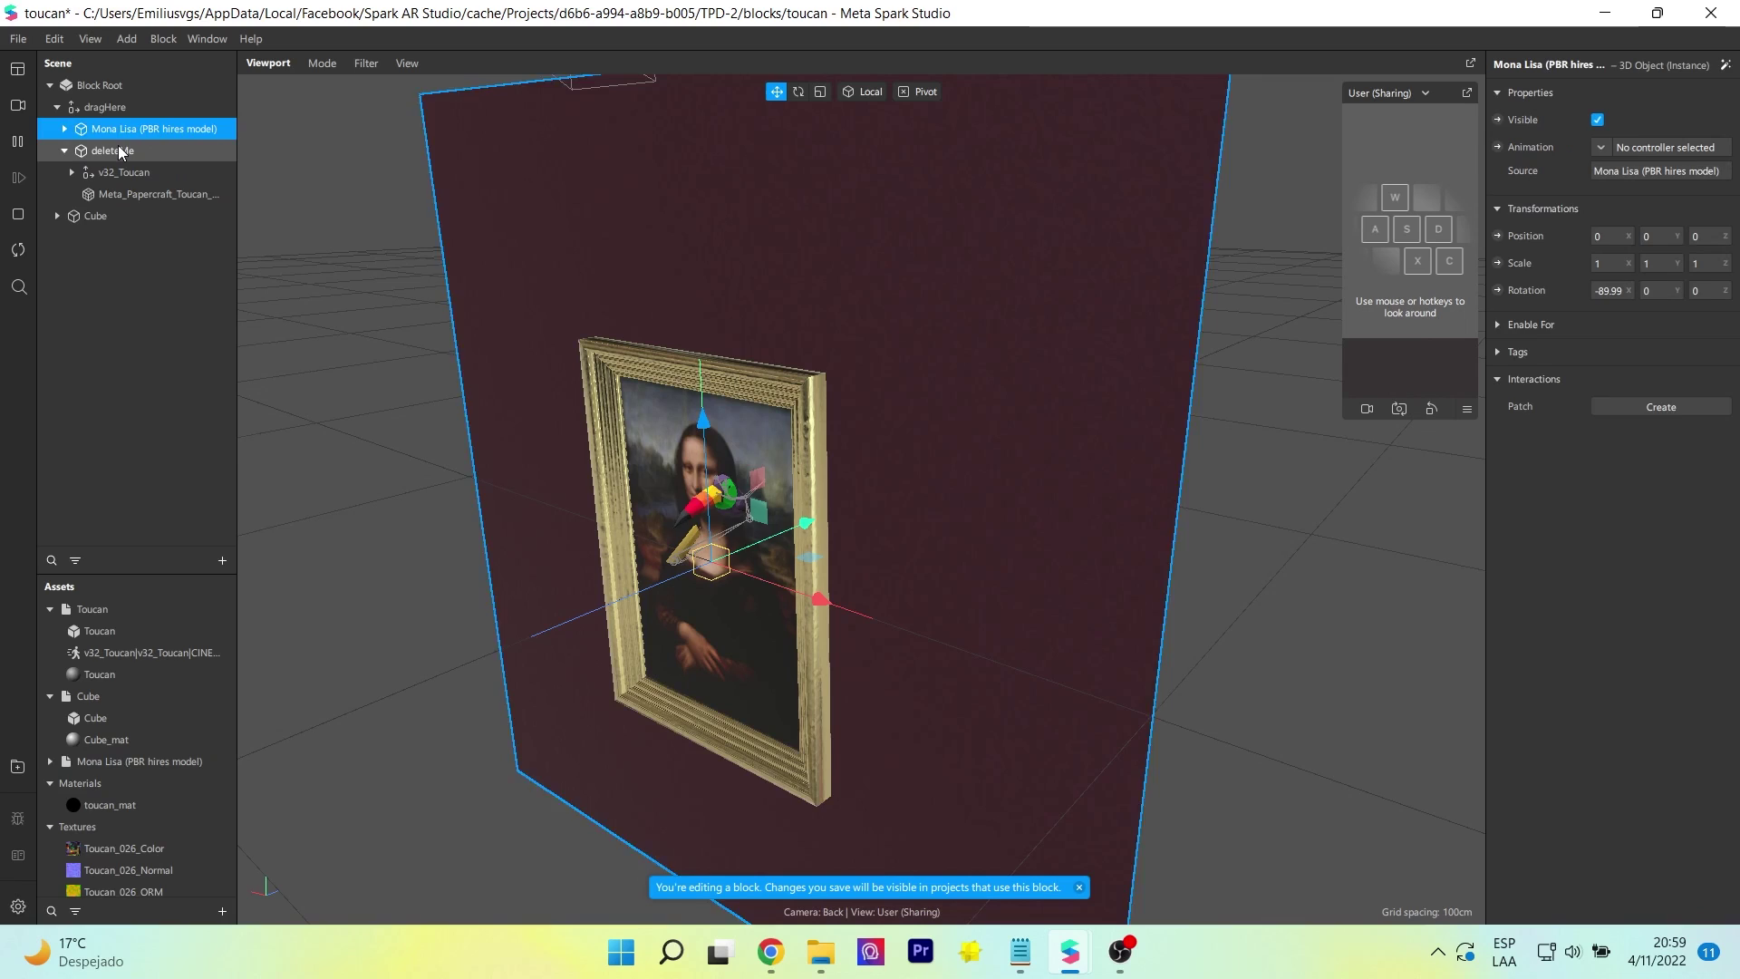
click(120, 151)
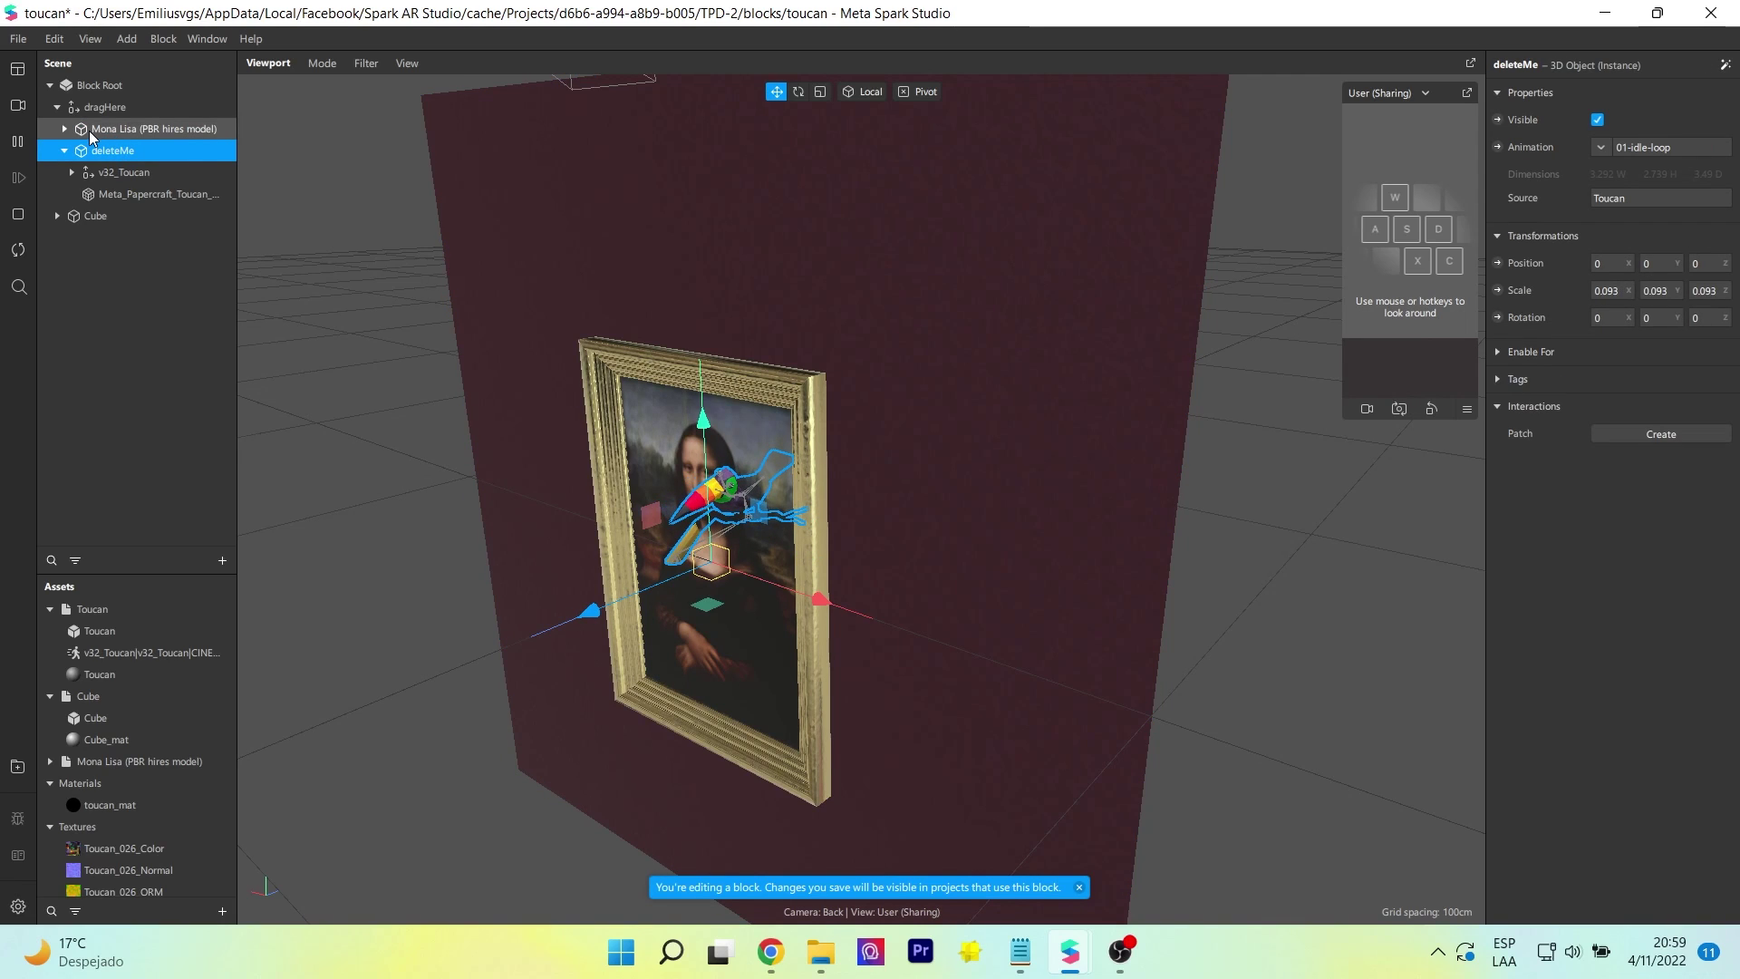
key(Delete)
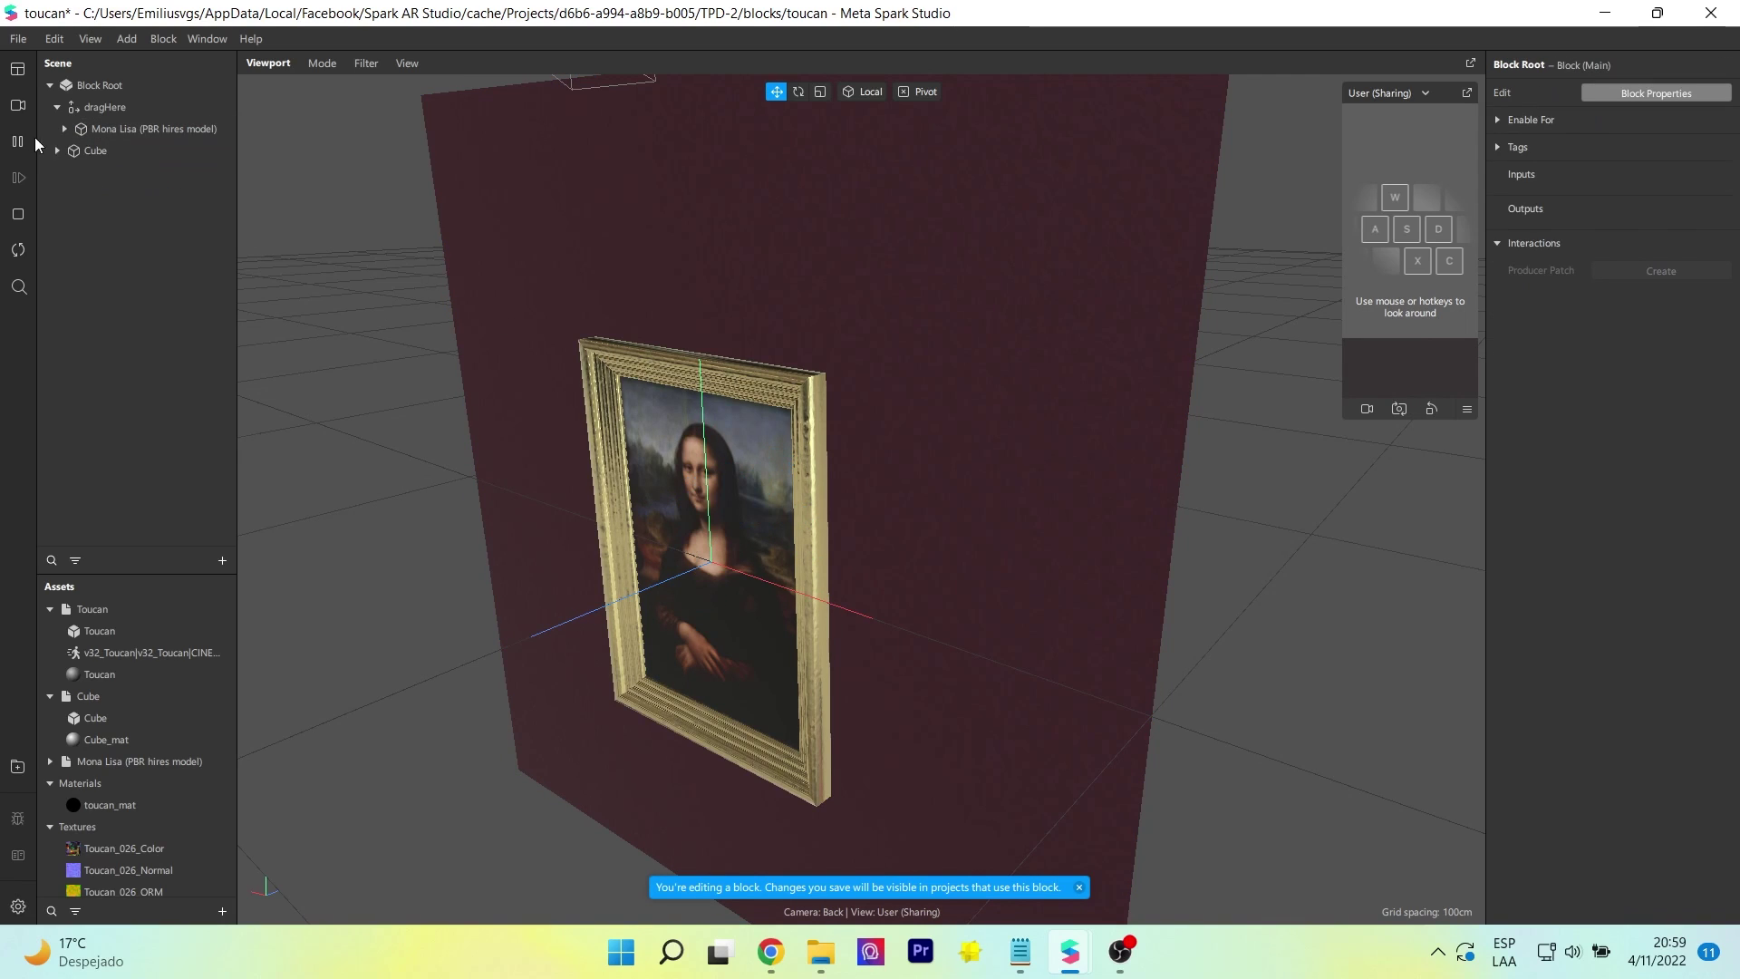
Delete the Wall object from the Mona Lisa model's RootNode.
click(64, 129)
click(71, 151)
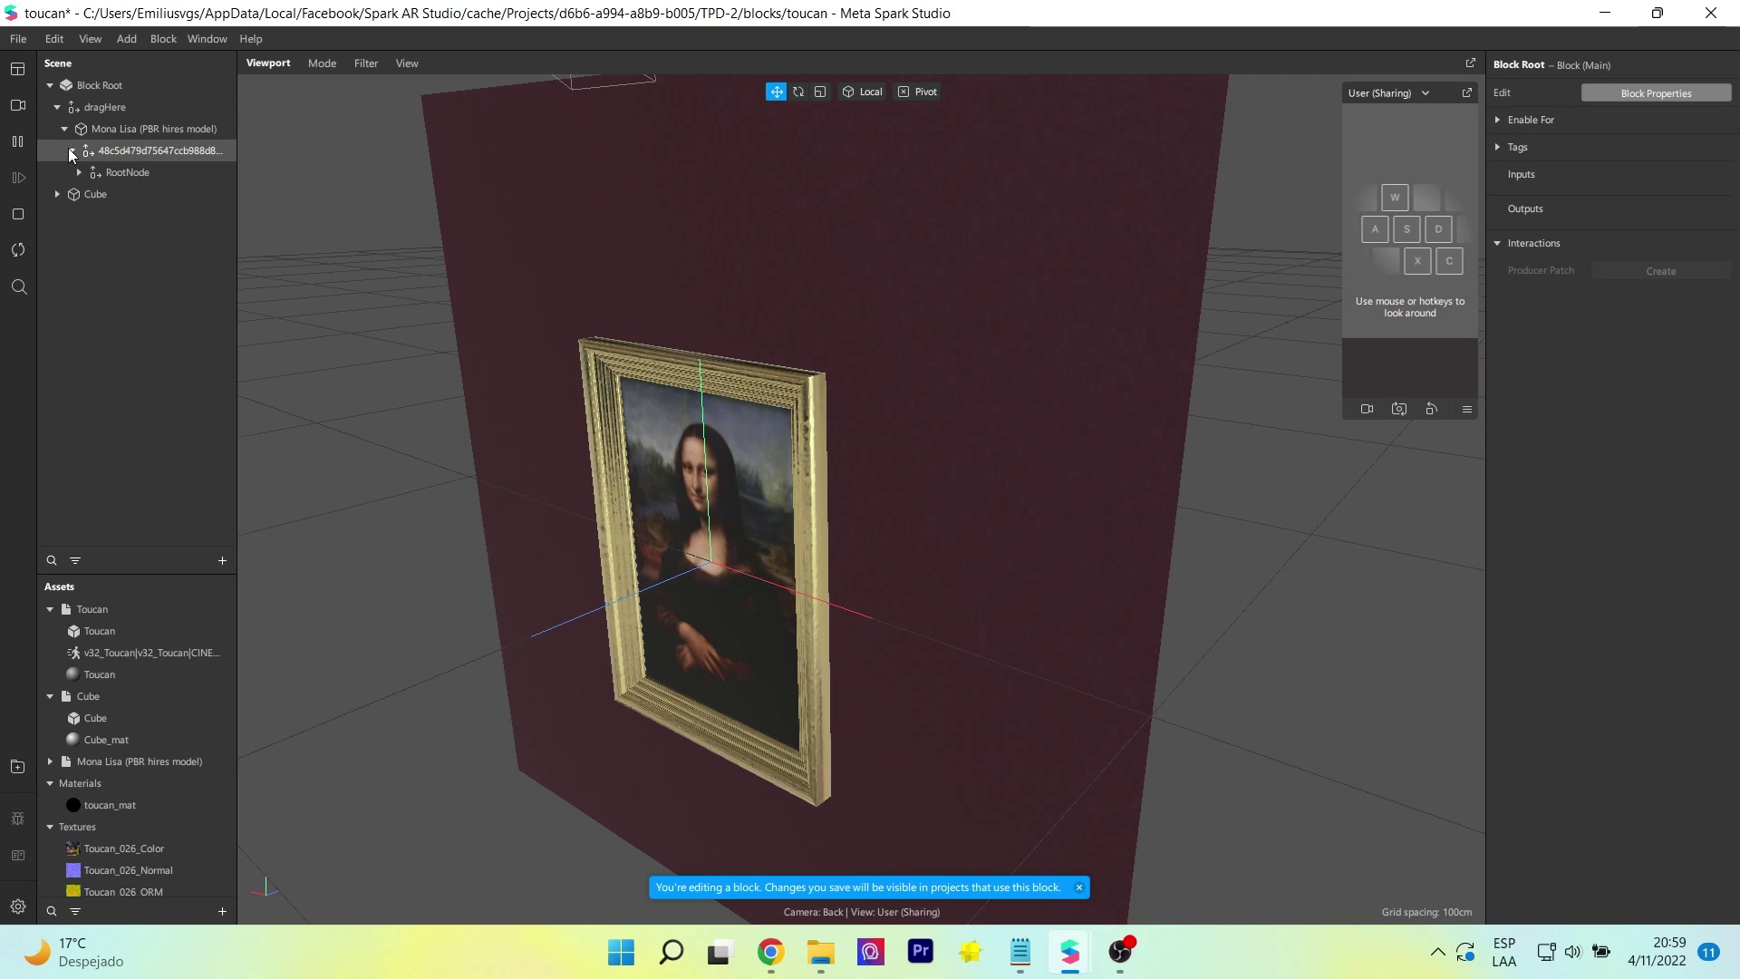
click(79, 172)
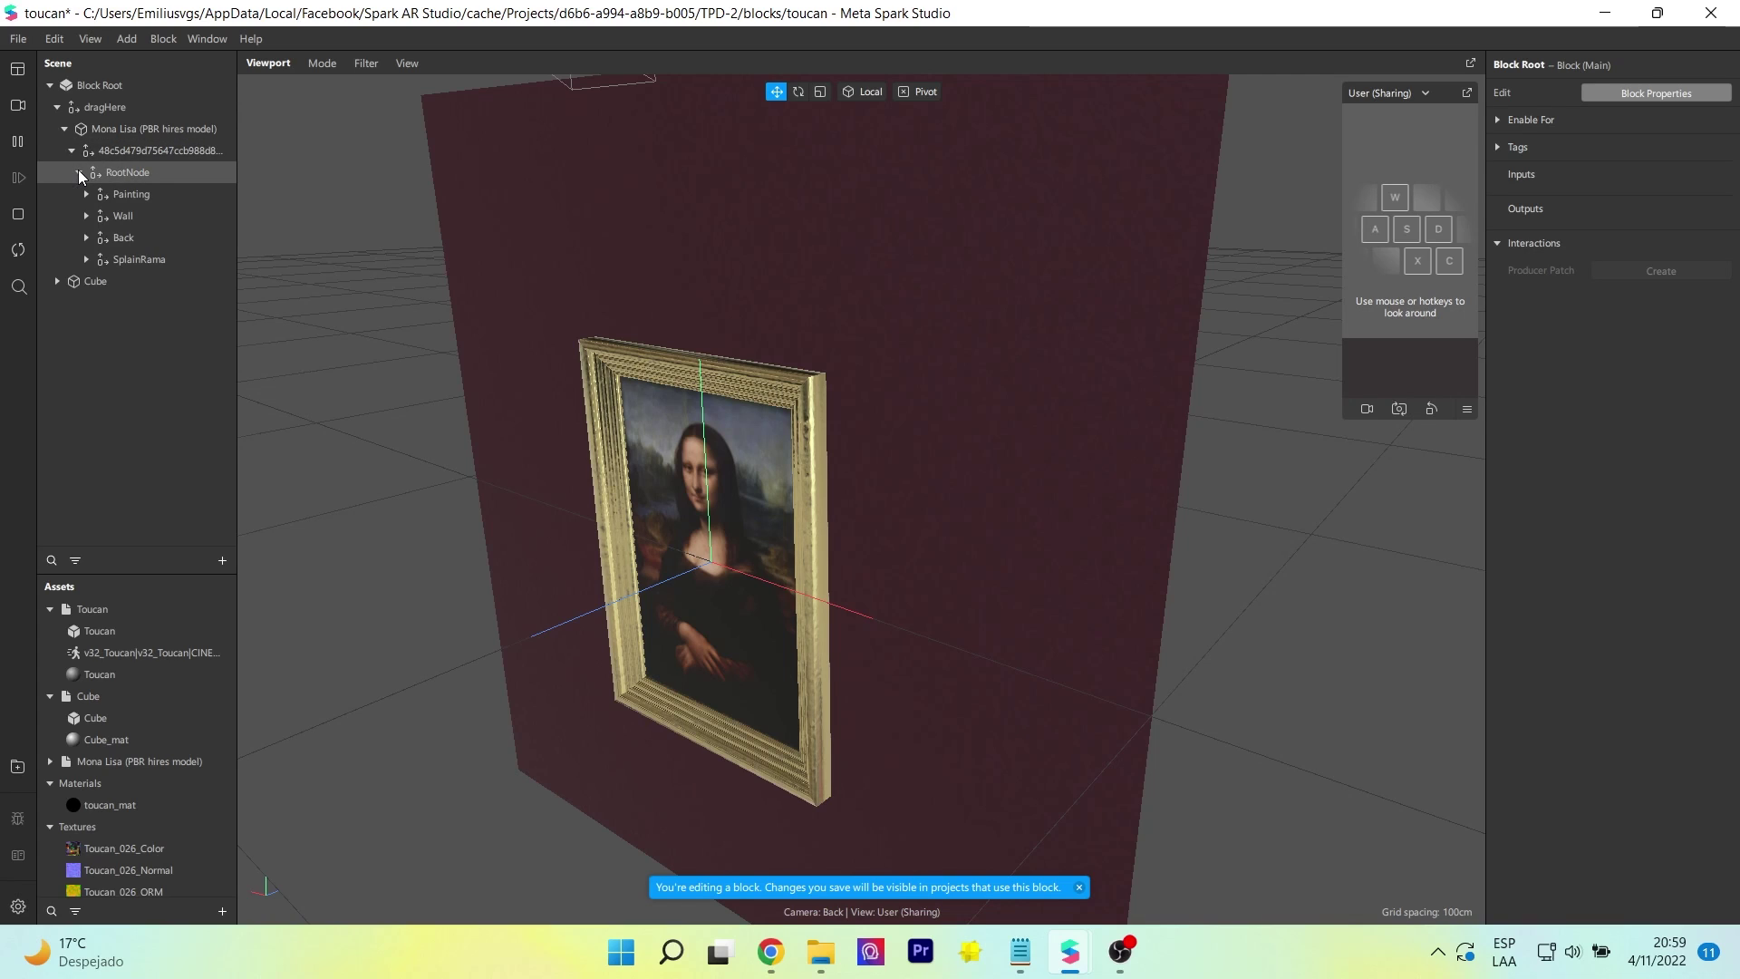
click(135, 218)
key(Delete)
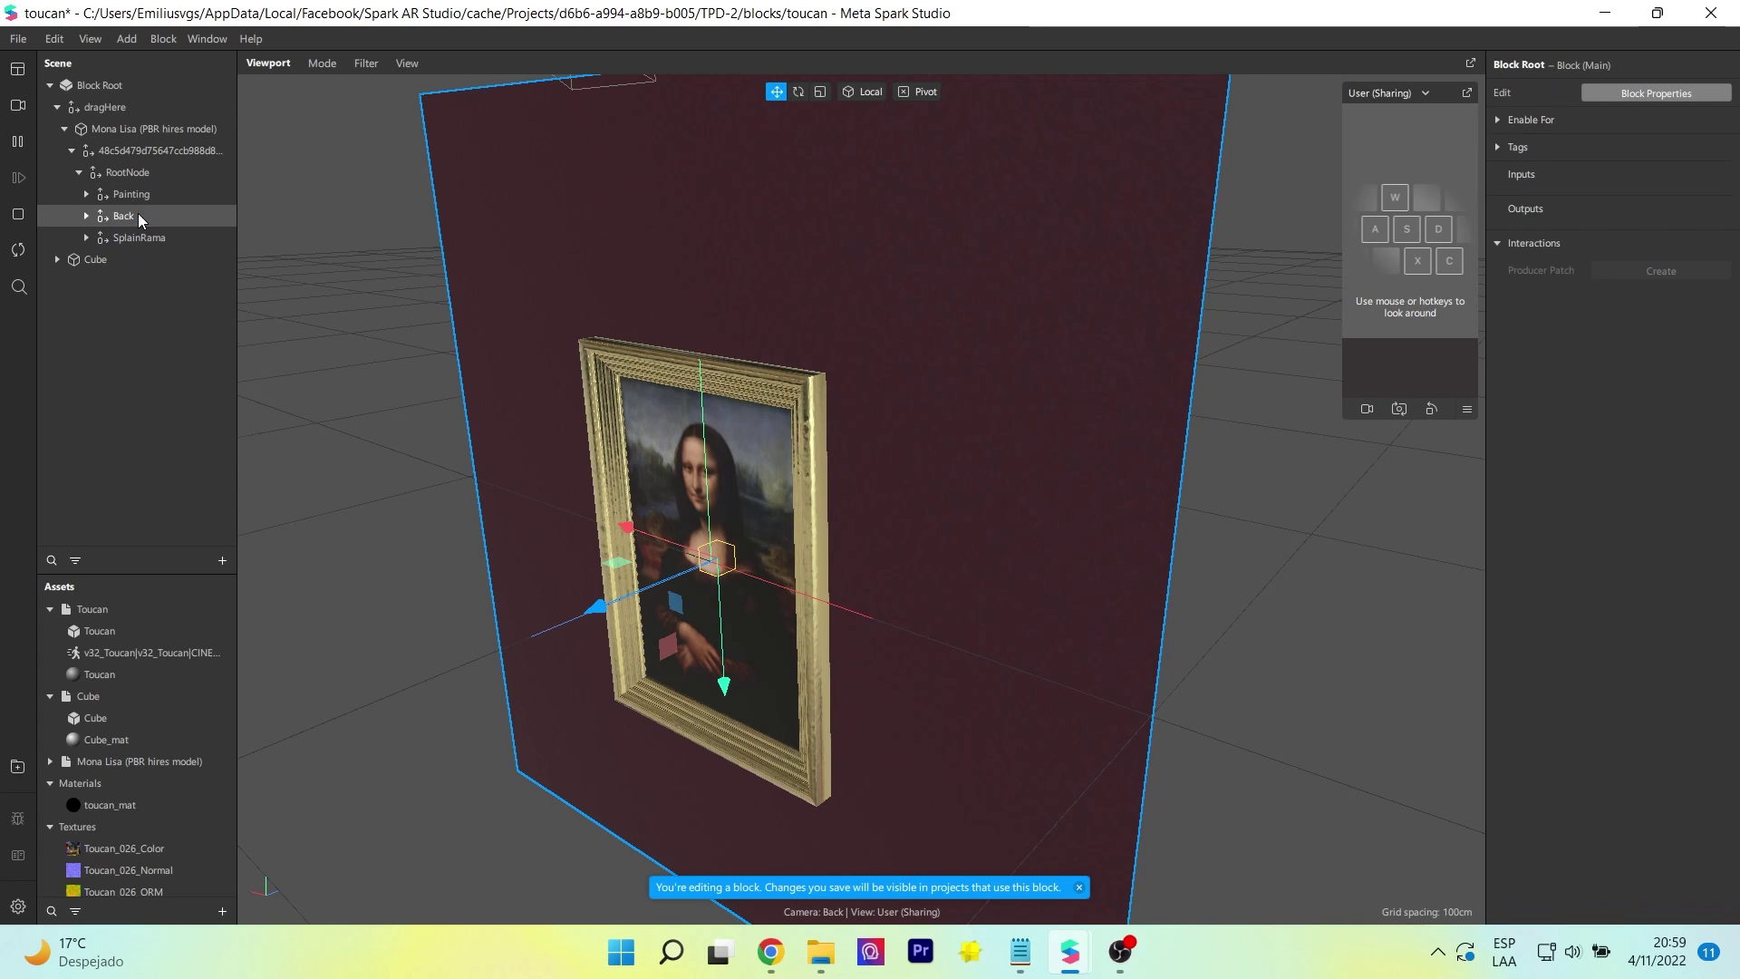
Set the Mona Lisa model's scale to 0.8 on the X, Y and Z axes.
click(136, 128)
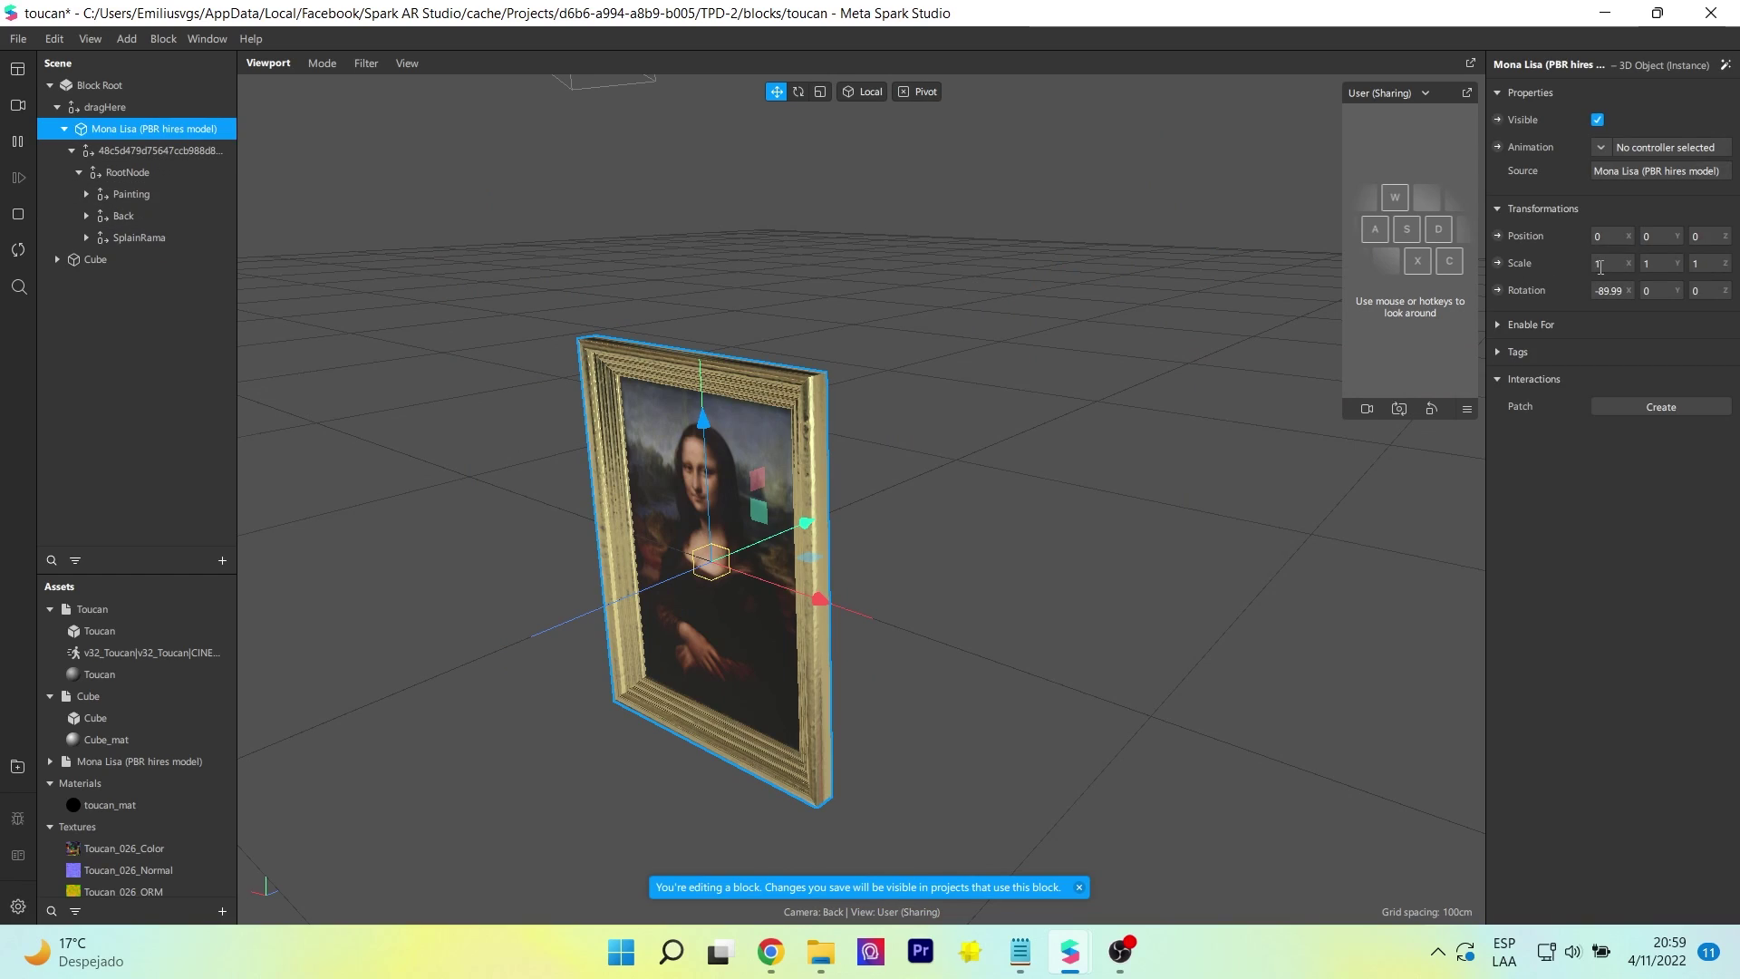
text(0.8)
key(Return)
click(1609, 264)
click(1662, 264)
key(ctrl+v)
click(1703, 263)
key(ctrl+v)
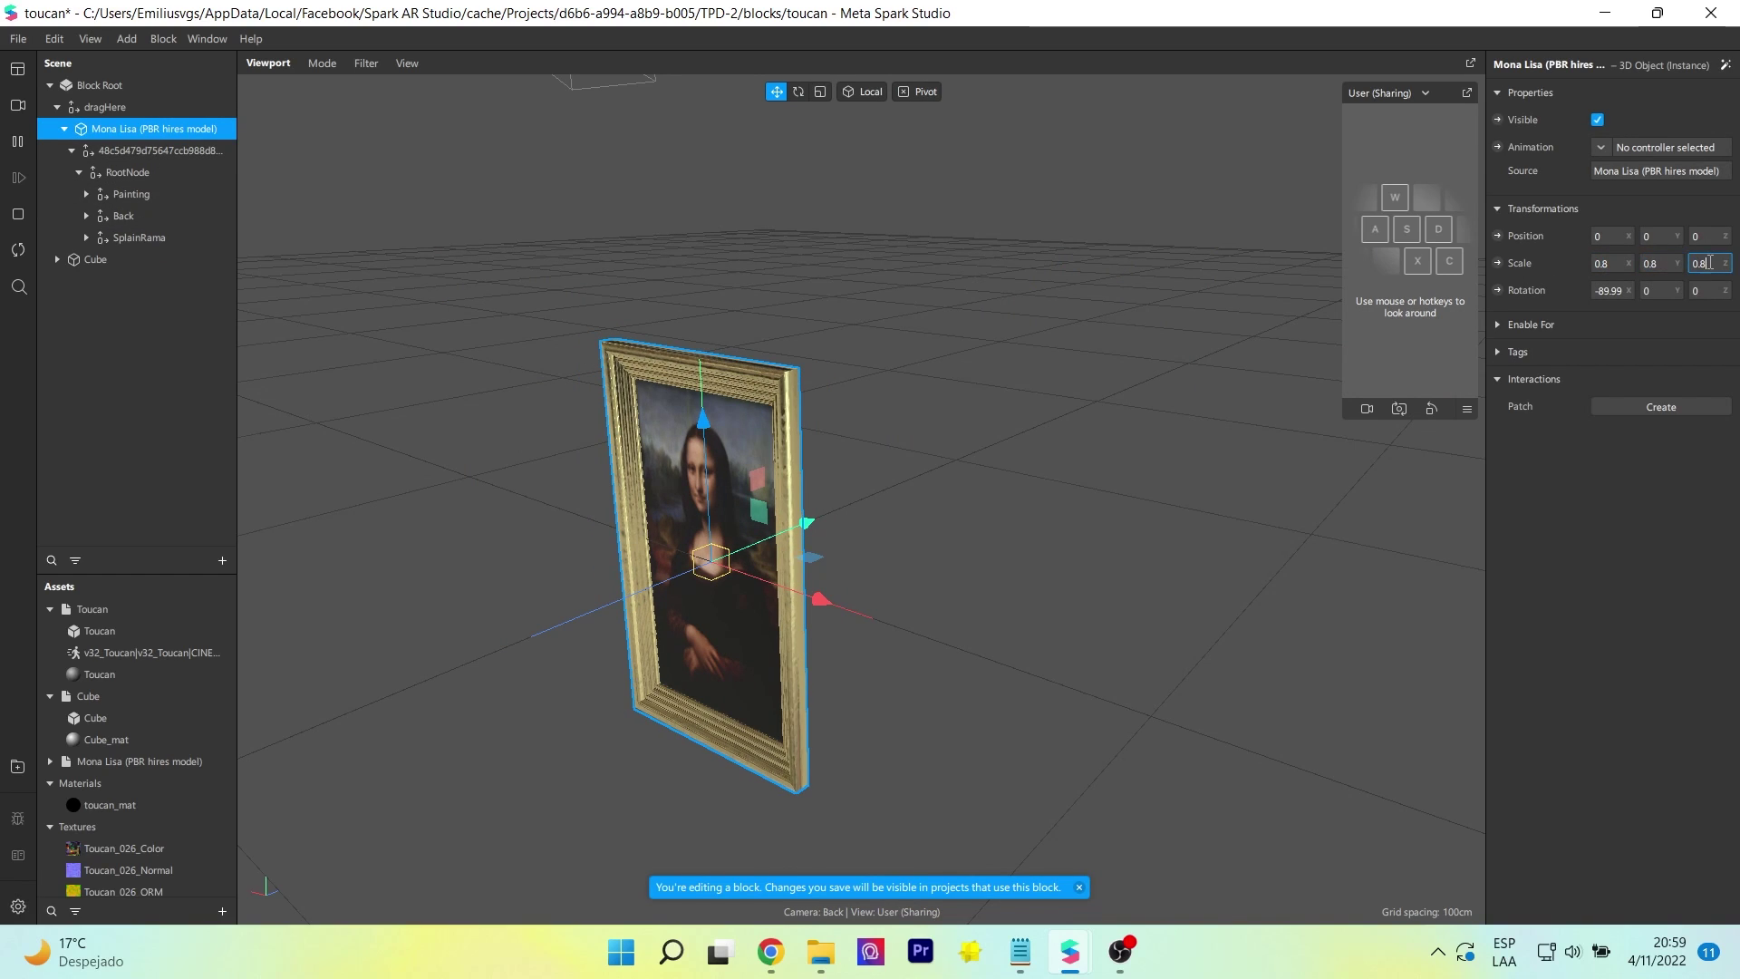
Set the Mona Lisa model's scale to 0.5 on the X, Y and Z axes.
click(1618, 263)
text(0.5)
key(Return)
click(1617, 261)
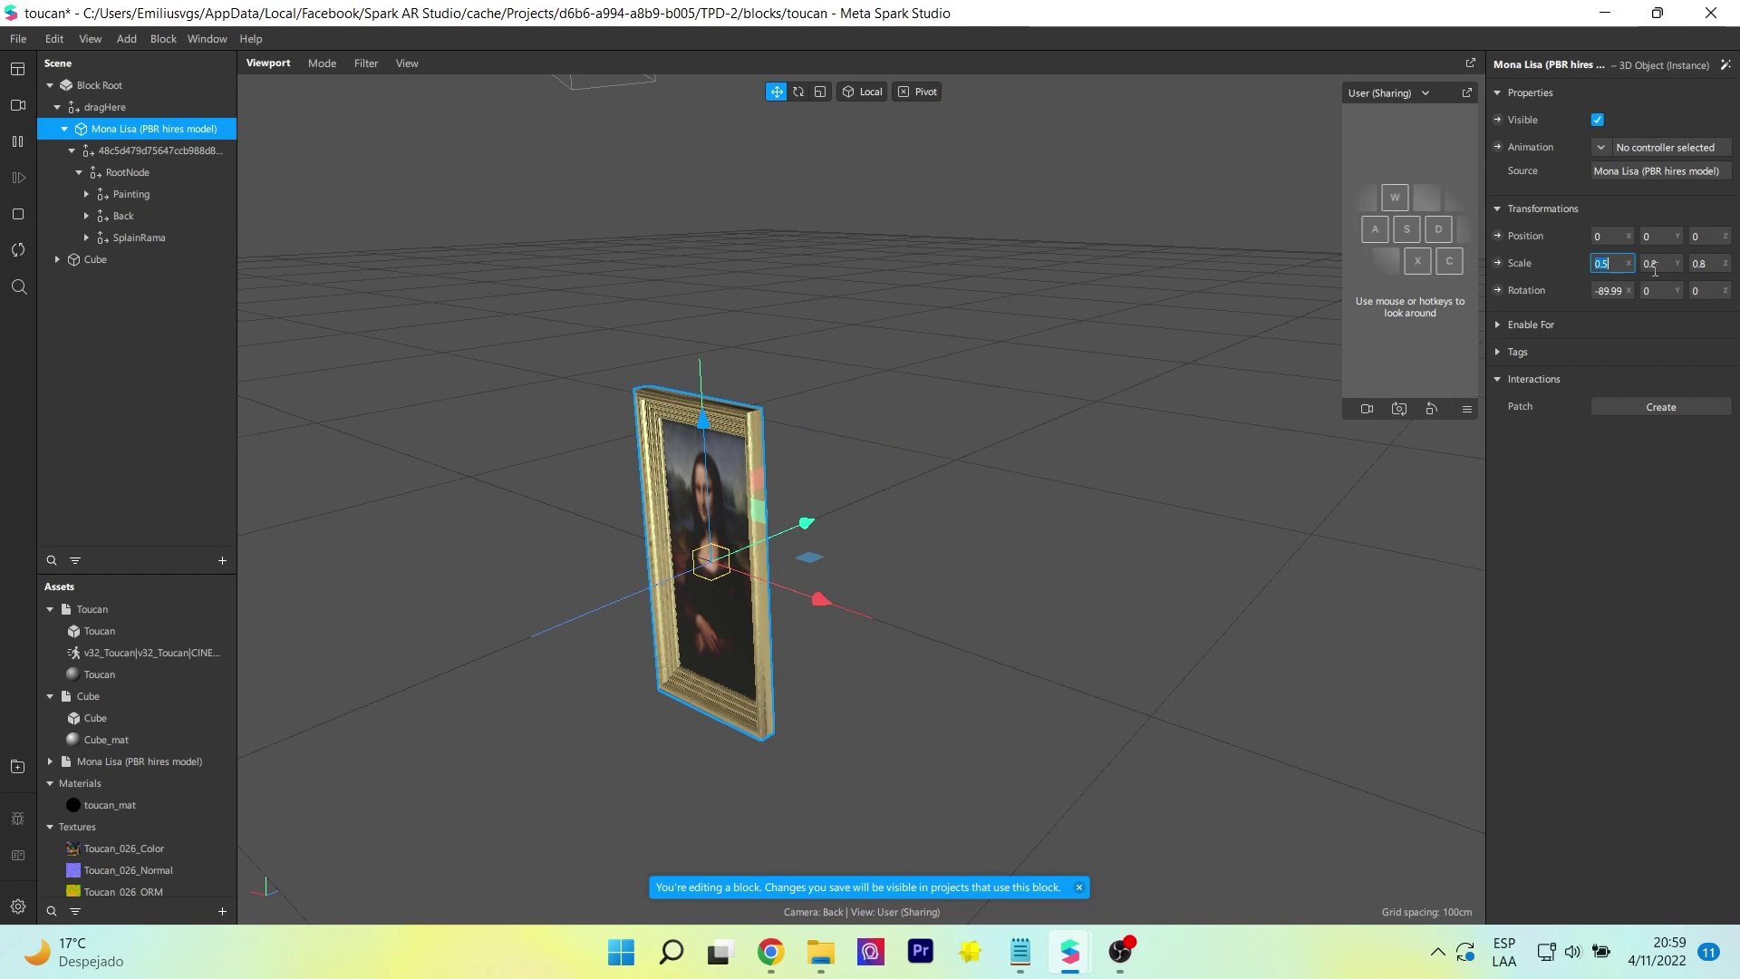
click(1659, 263)
text(0.5)
click(1704, 262)
text(0.5)
key(Return)
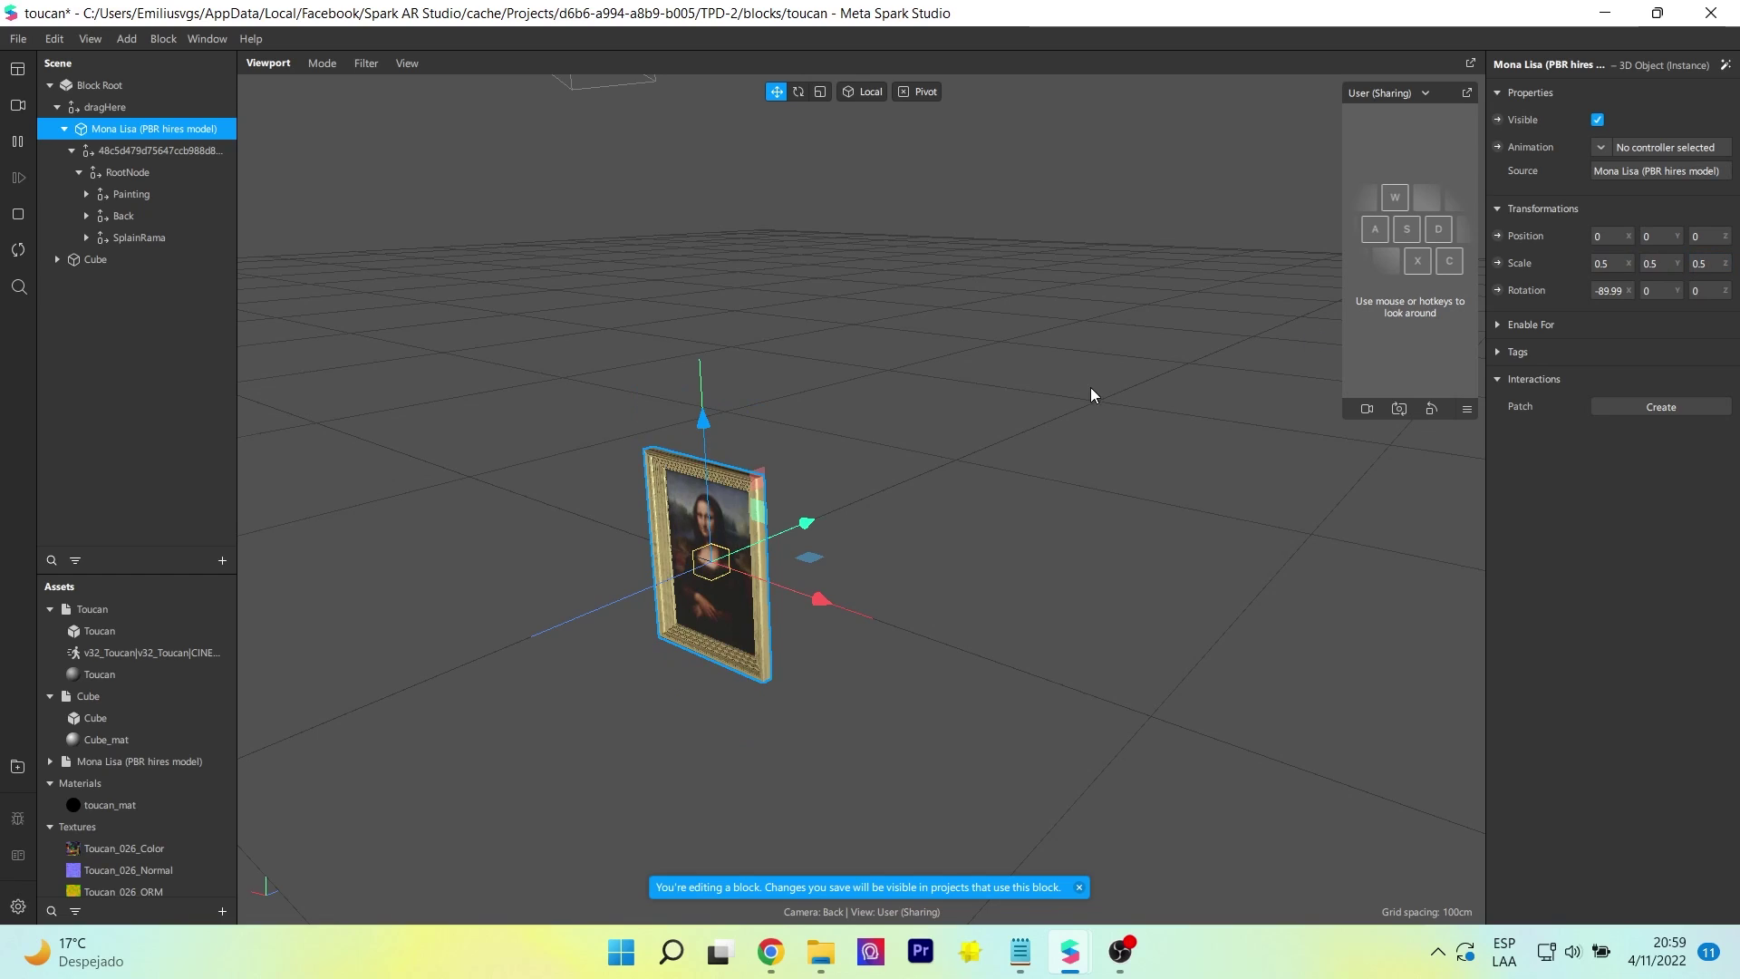
Dismiss the block editing notice, and save and close the toucan block project.
click(1082, 886)
click(141, 326)
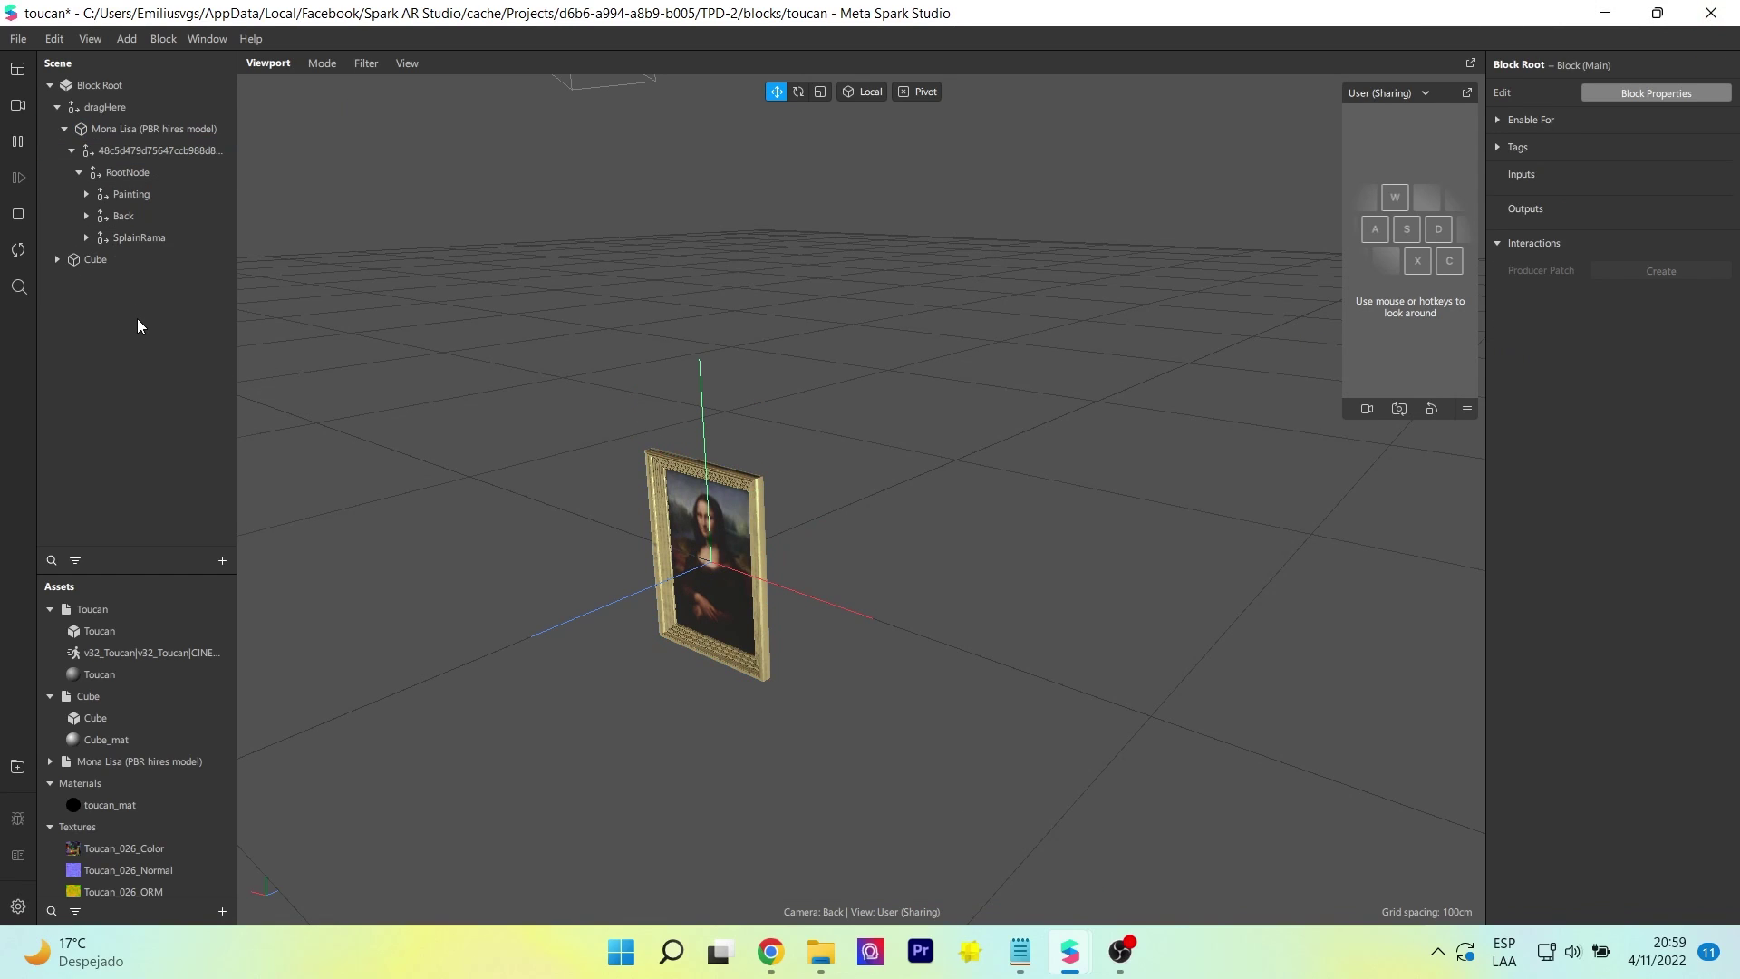
key(ctrl+s)
click(987, 393)
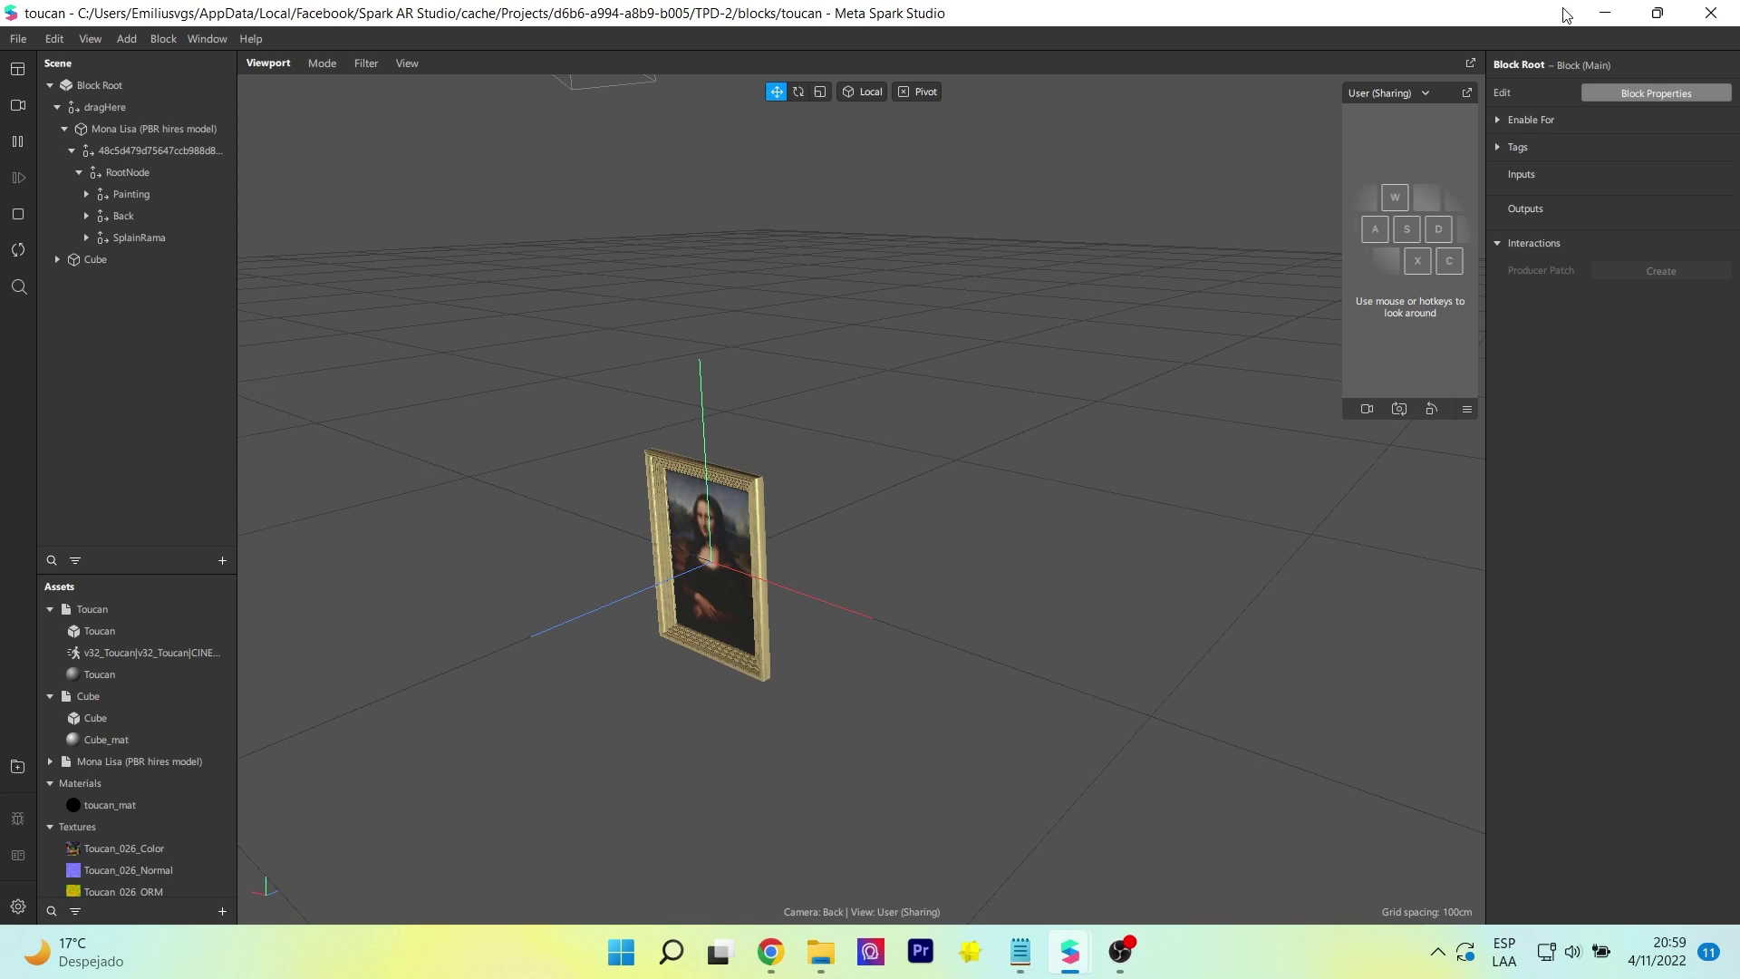
click(1710, 13)
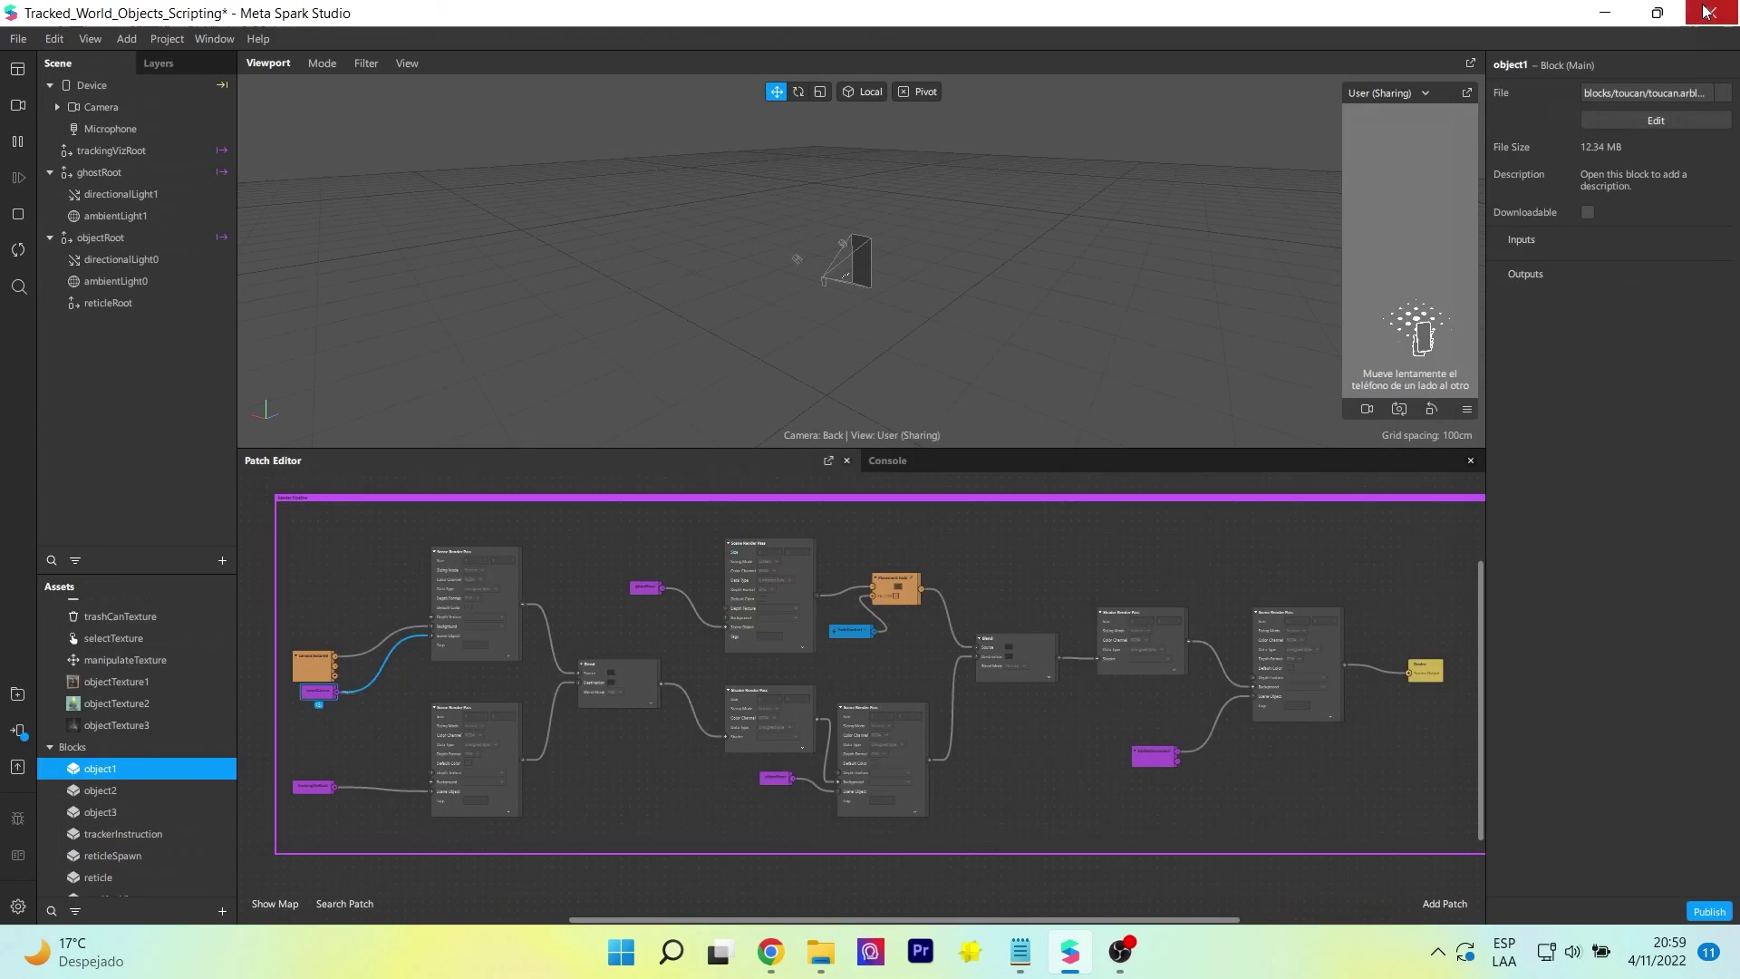
Open the object2 block for editing, accept the project version update, and maximize its window.
double_click(103, 795)
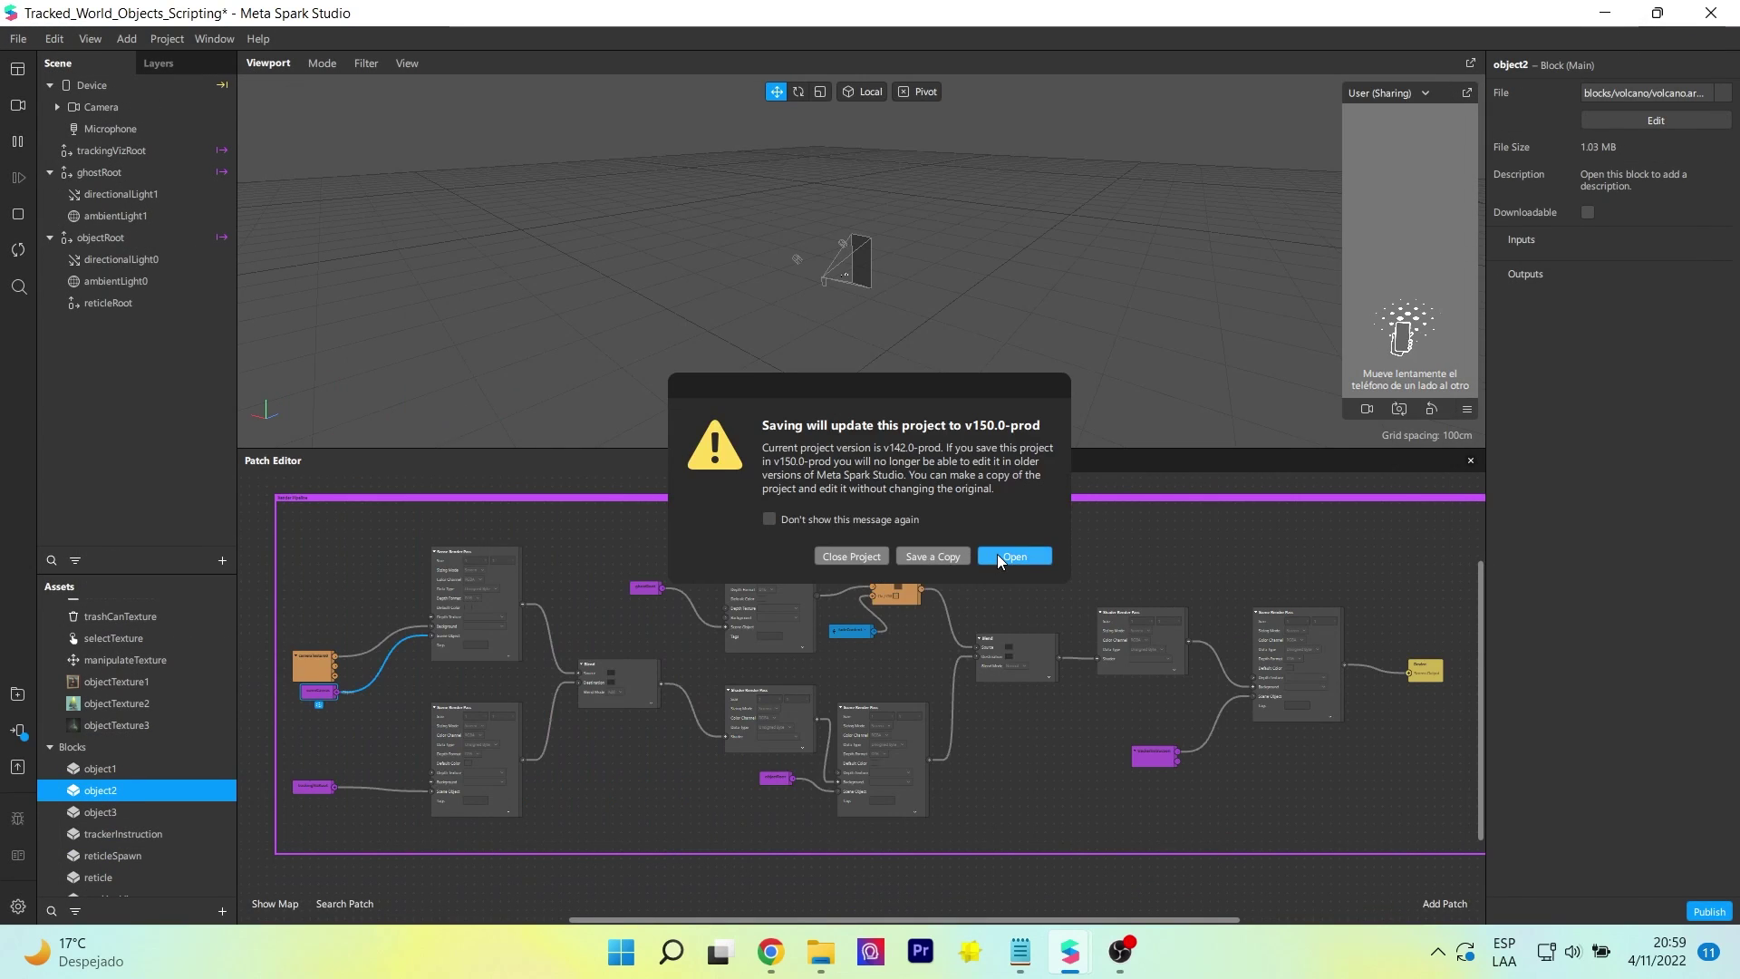
click(997, 556)
click(1364, 97)
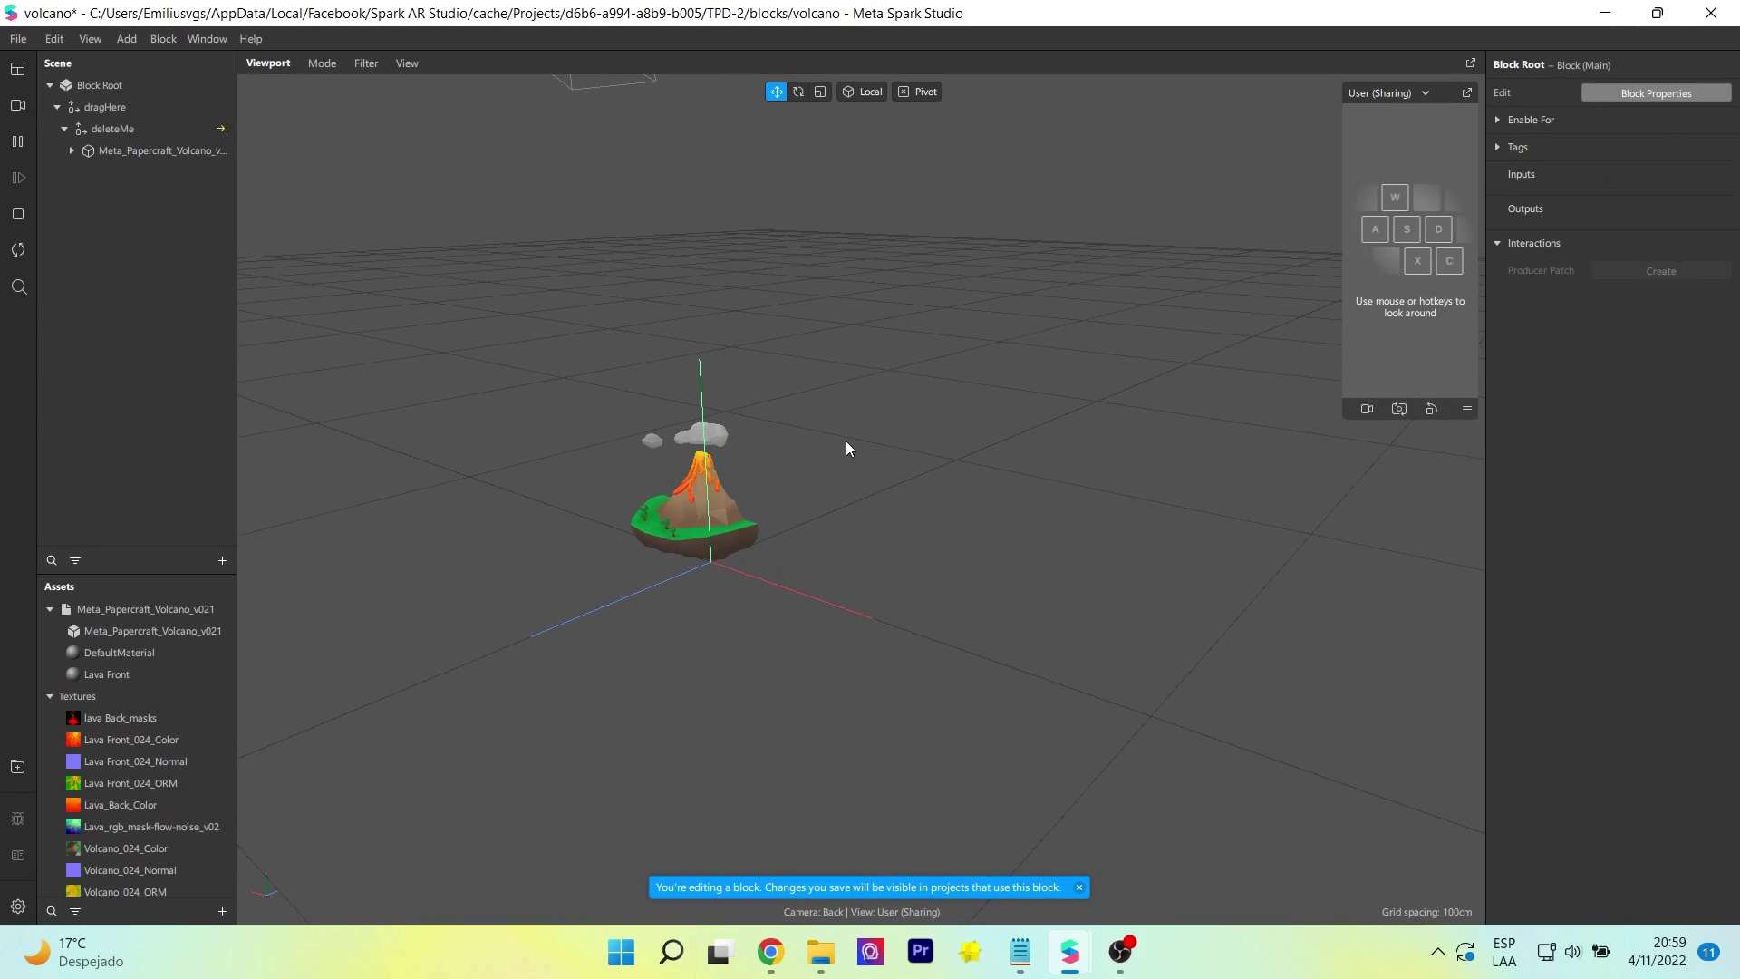
Search the AR Library for "pine" and import the "pine tree" model into the volcano block project.
click(17, 765)
key(Return)
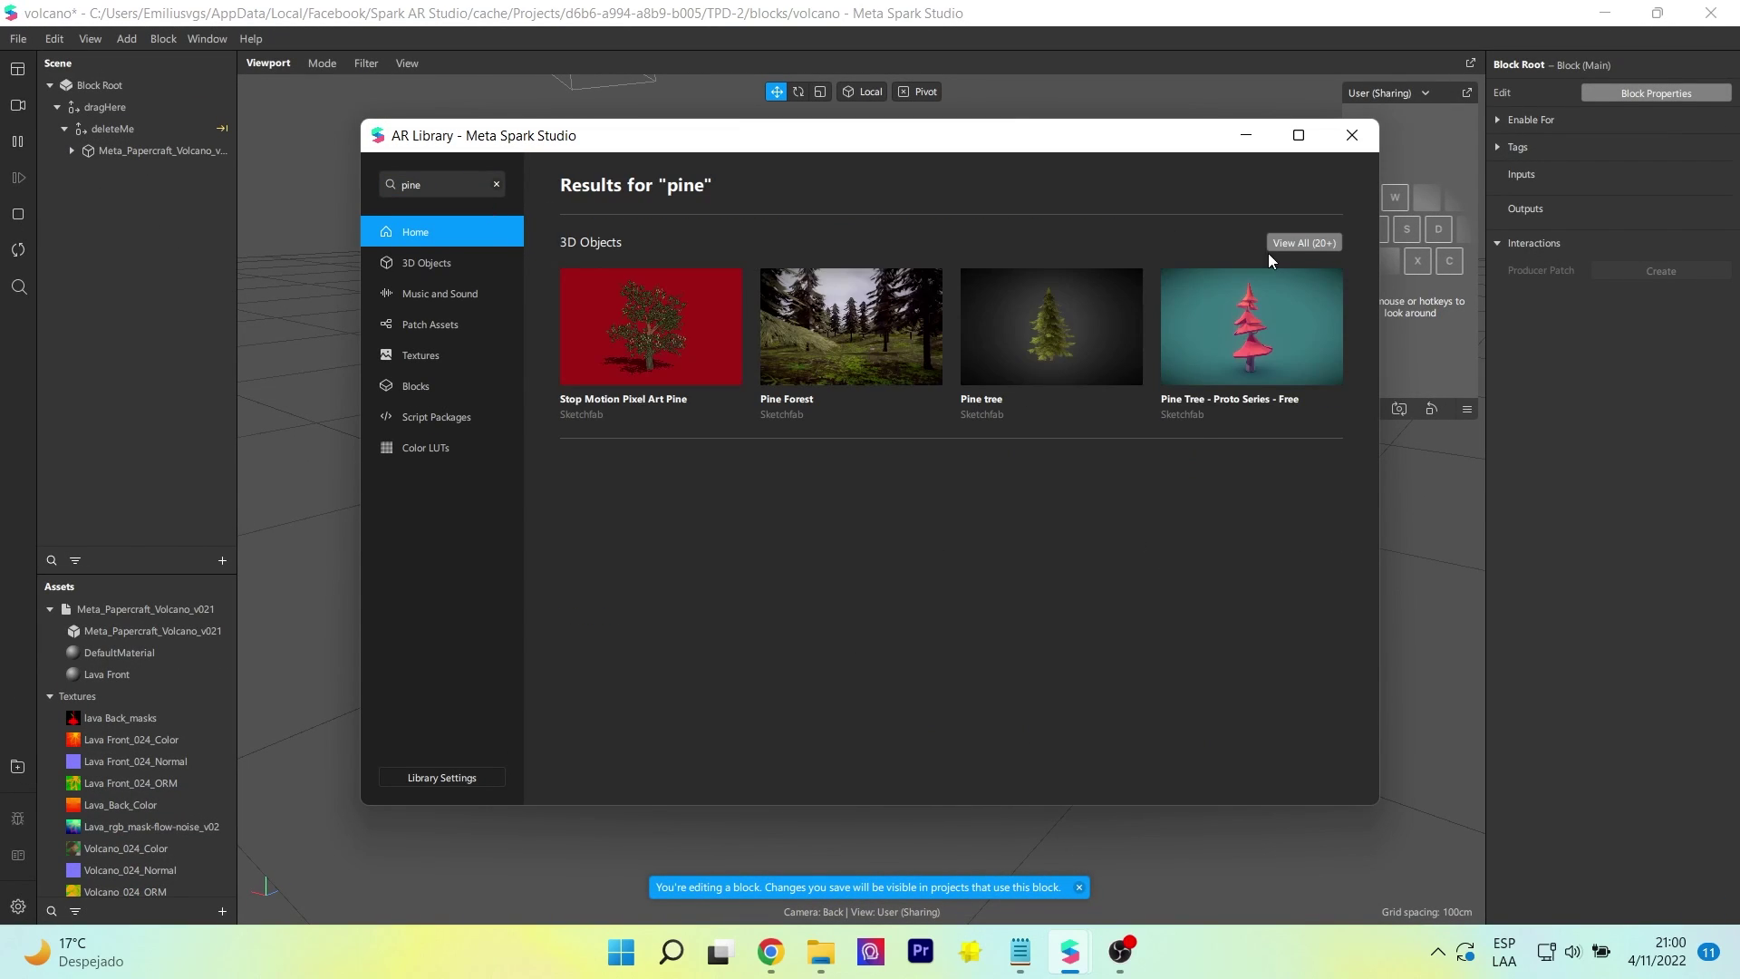
click(1277, 242)
scroll(1255, 435, down, 2)
click(1247, 480)
click(1289, 225)
click(1281, 265)
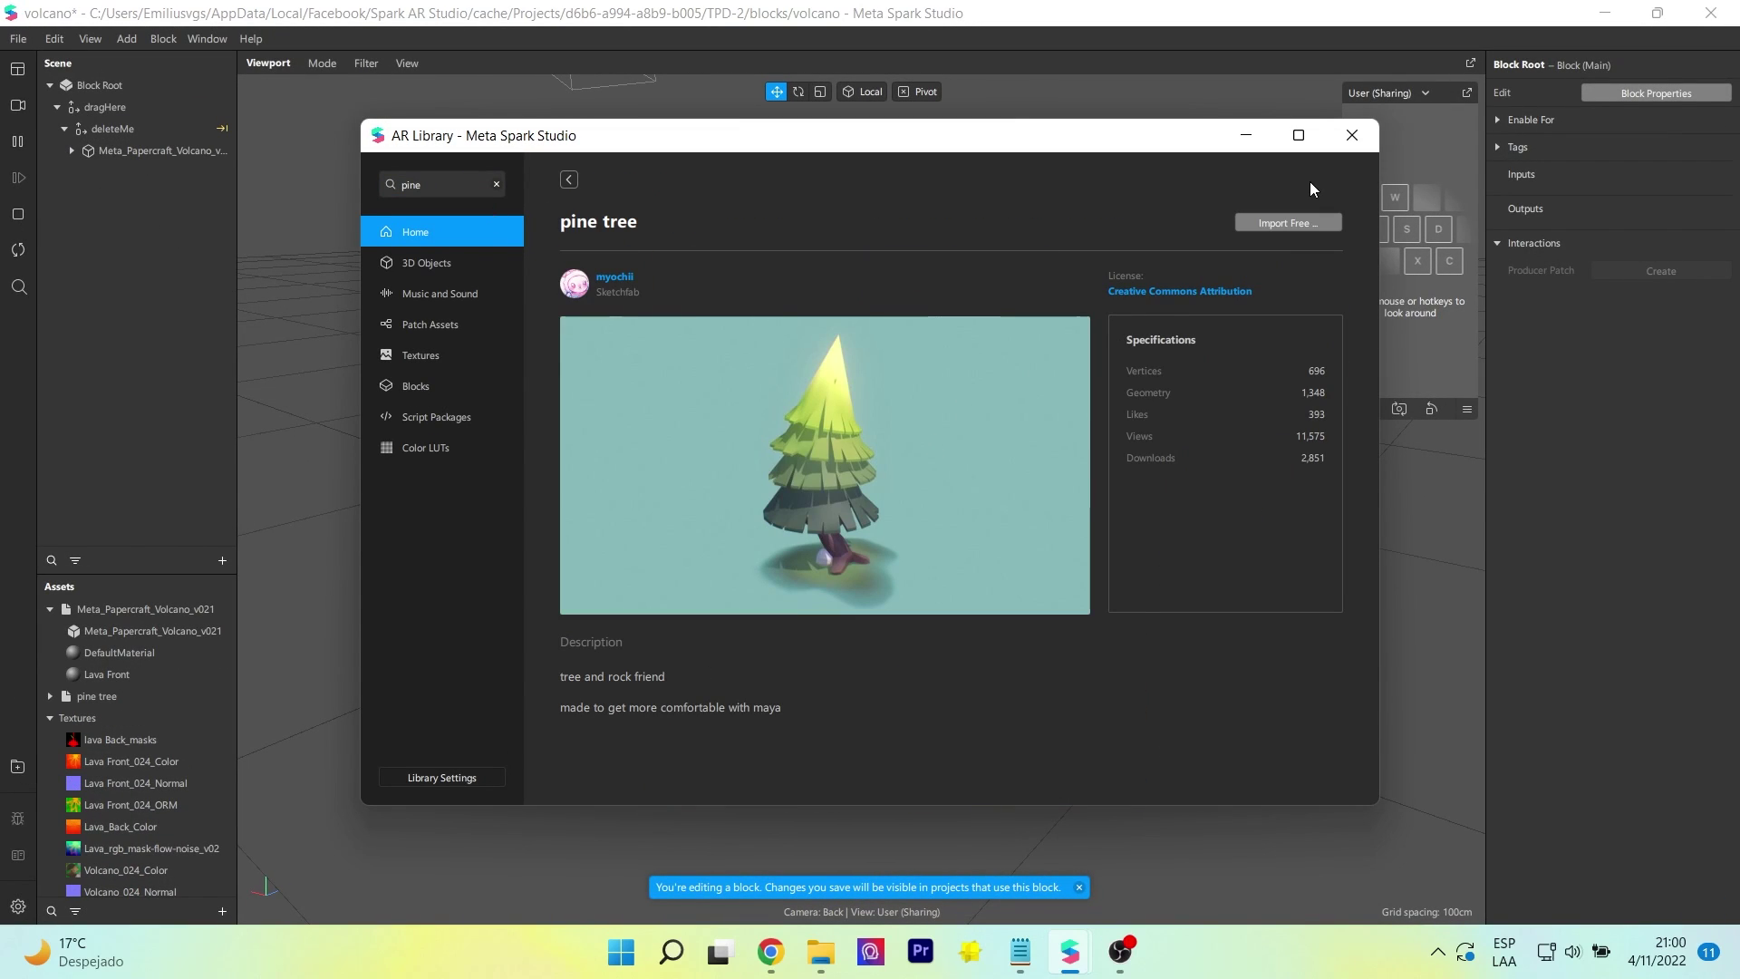
click(1352, 135)
Place the pine tree model under dragHere and delete the deleteMe volcano object.
drag(100, 696, 110, 108)
drag(116, 168, 117, 121)
click(131, 152)
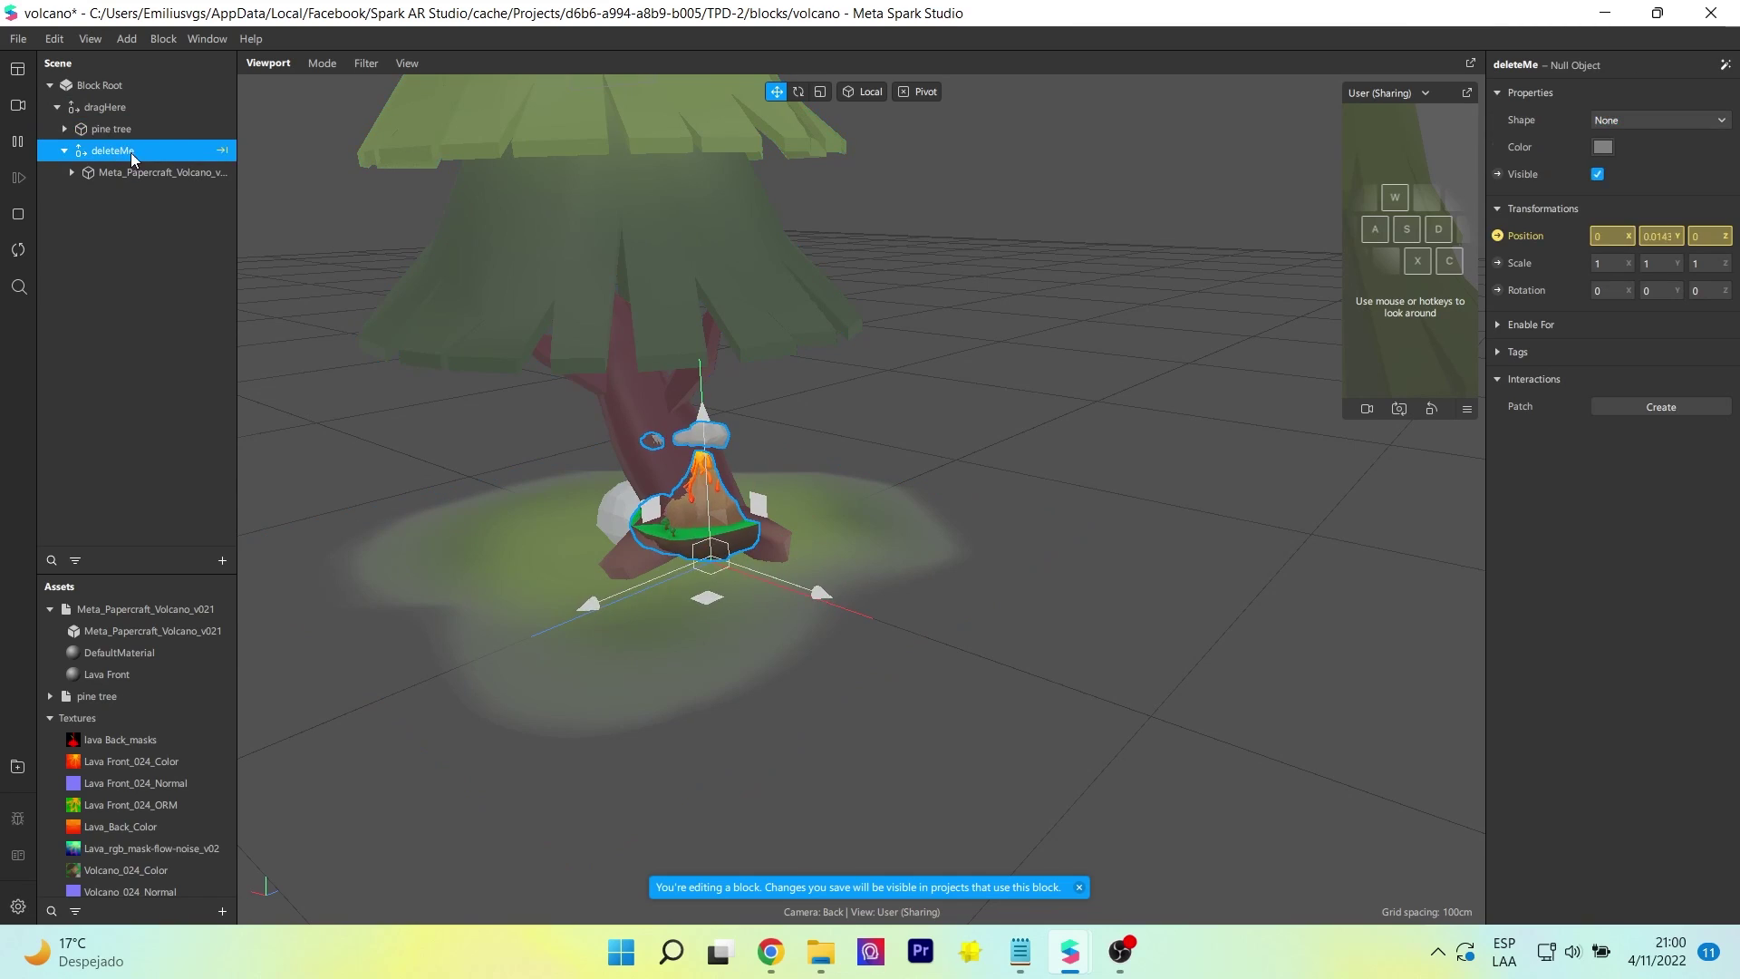
key(Delete)
Set the pine tree's scale to 0.3 on the X, Y and Z axes.
click(114, 133)
click(1605, 263)
text(0.3)
click(1658, 262)
text(0.3)
click(1714, 262)
text(0.3)
key(Return)
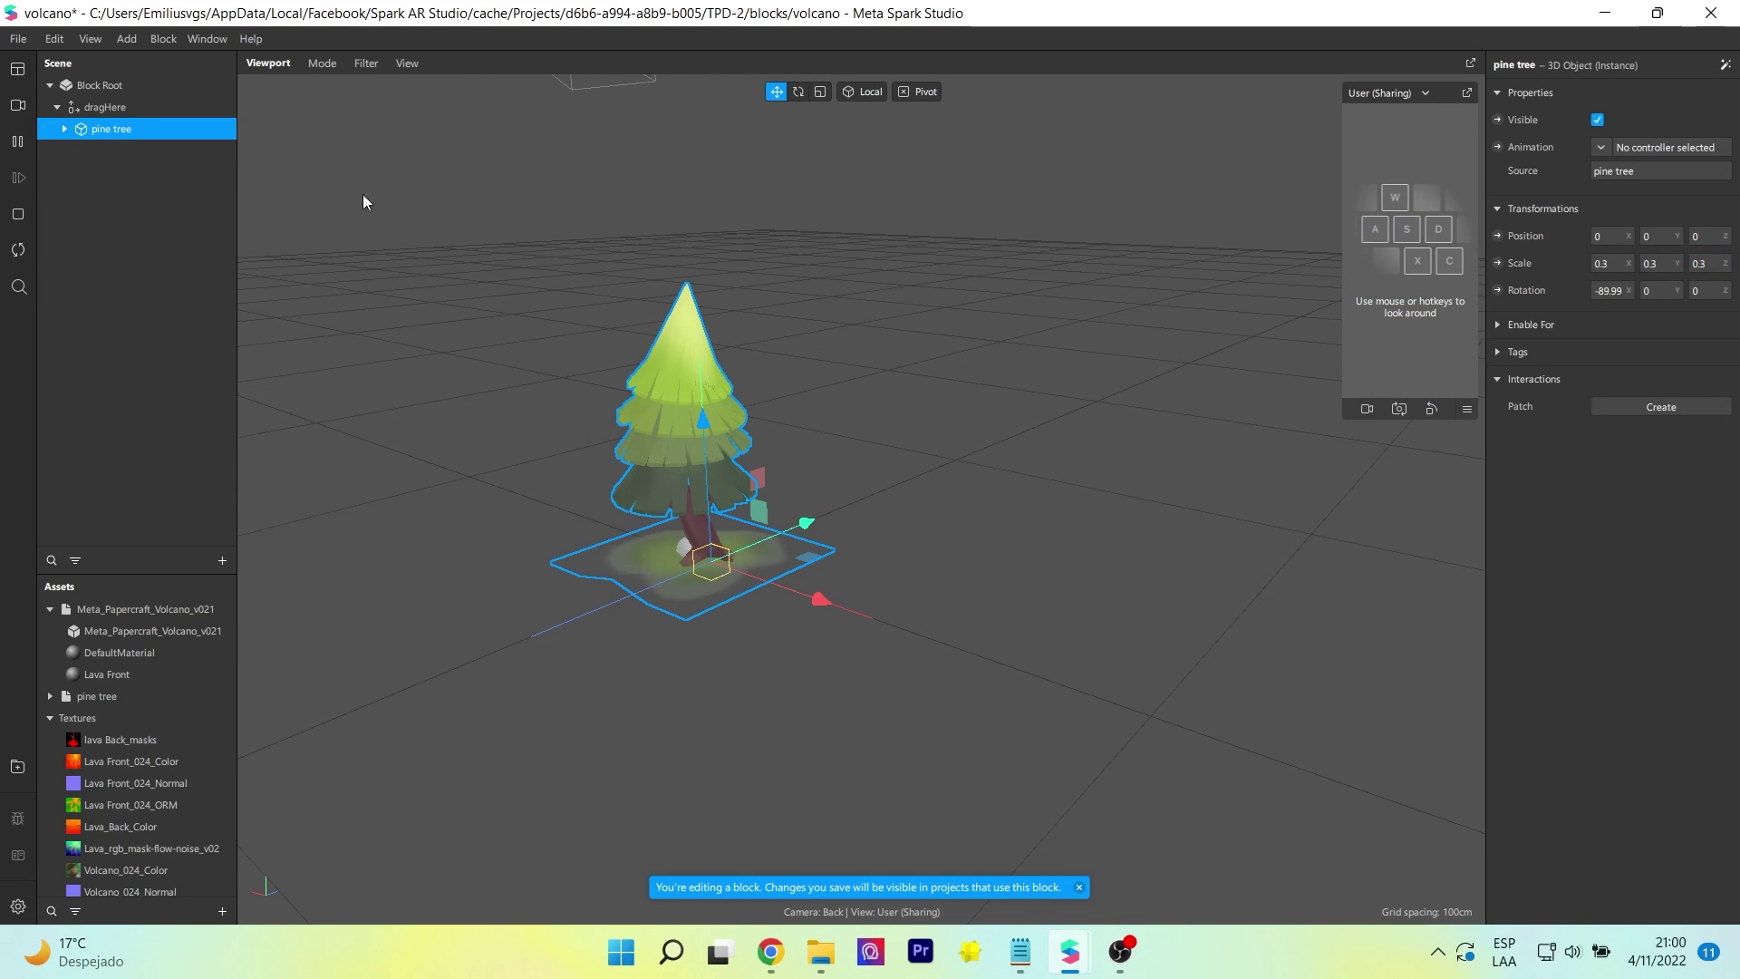
Hide the pPlane1 ground plane inside the pine tree's RootNode.
click(64, 129)
click(71, 150)
click(79, 172)
click(86, 237)
click(114, 239)
click(129, 216)
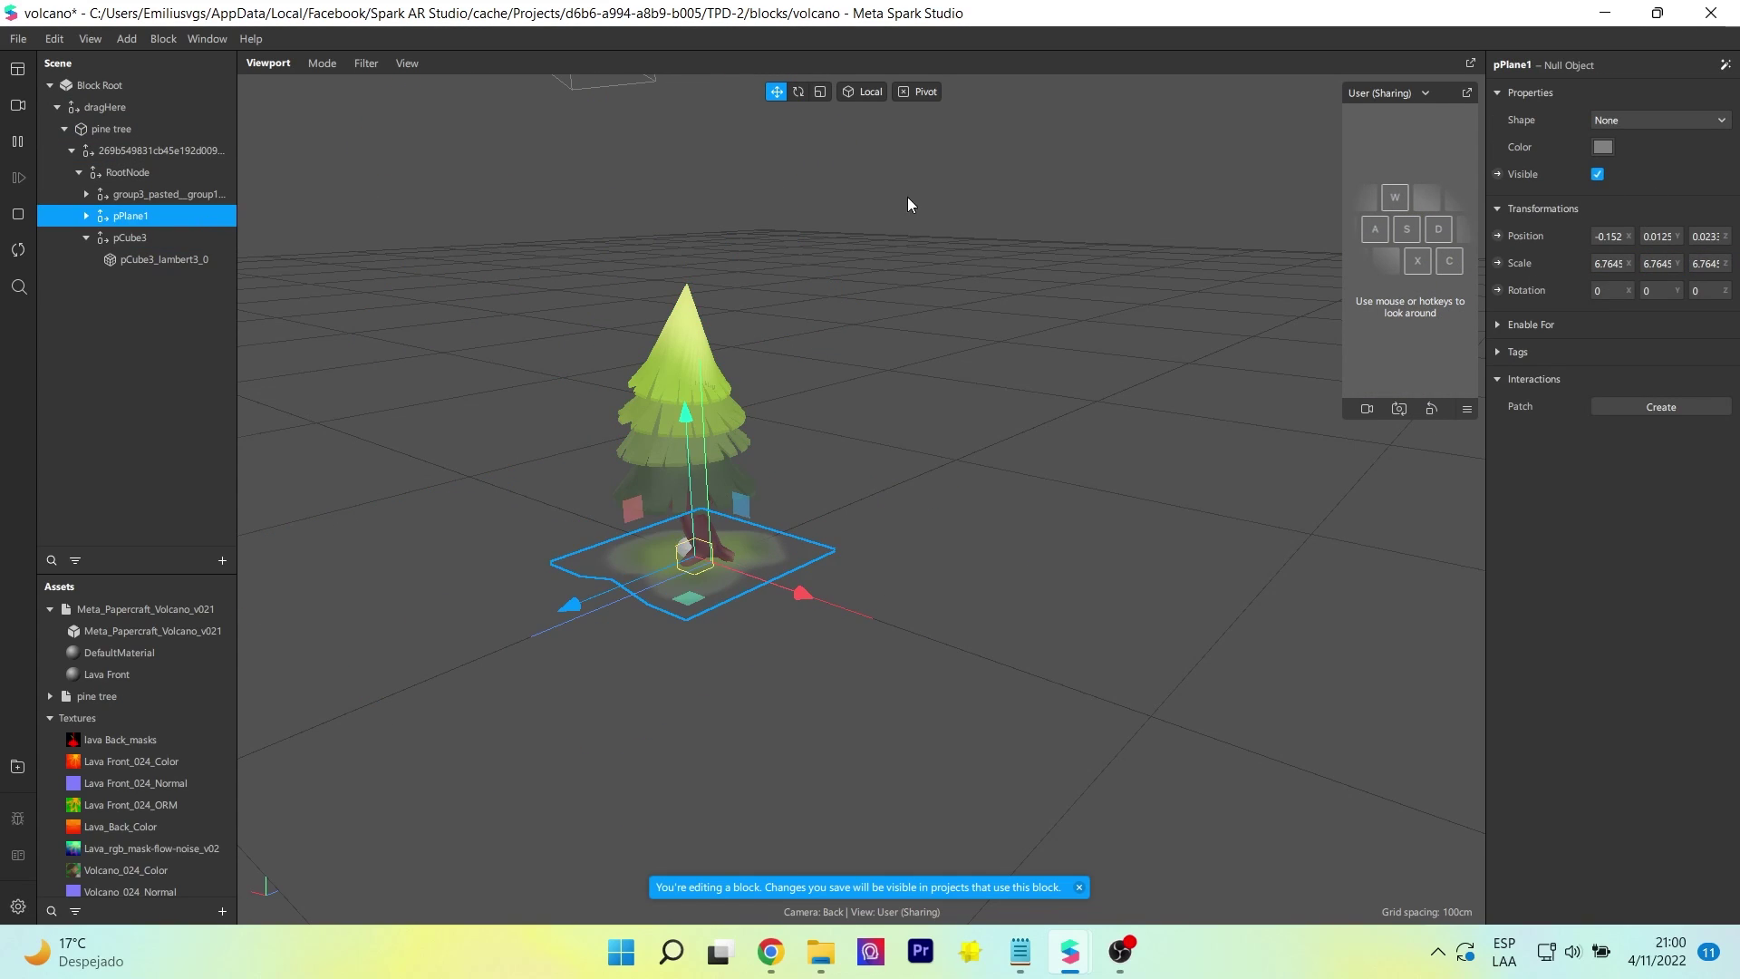
click(1597, 173)
Set the pine tree's scale to 0.2 on the X, Y and Z axes.
click(111, 129)
click(1618, 263)
text(0.2)
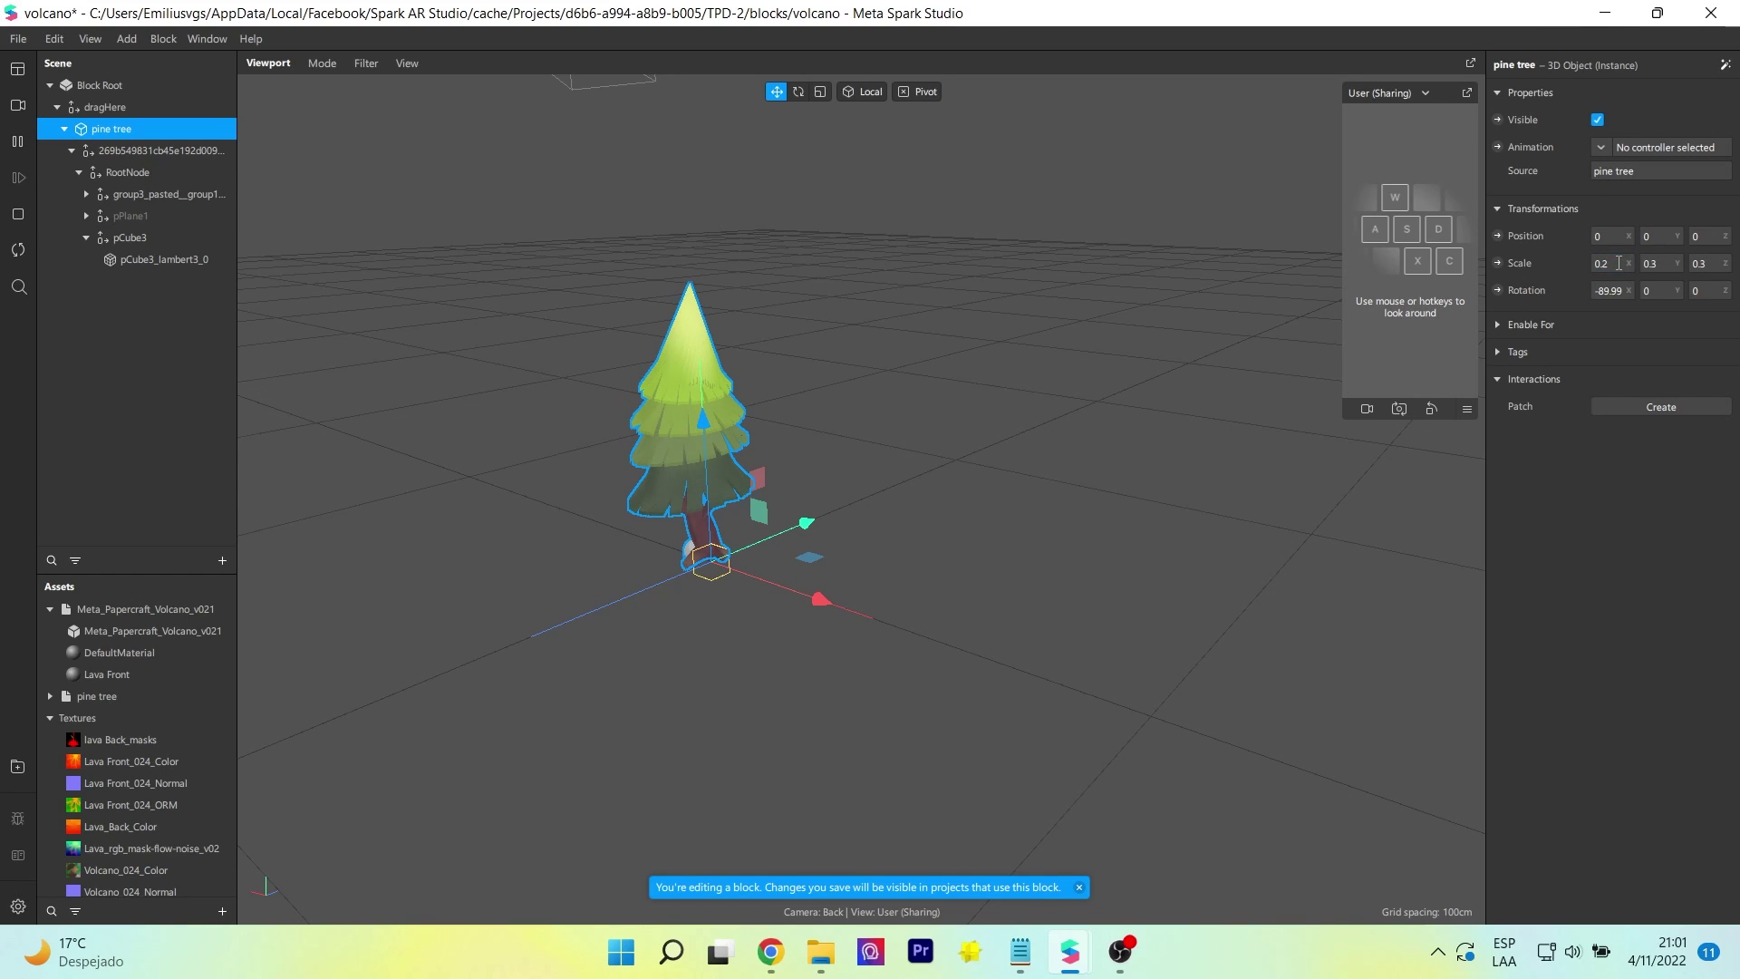
click(1666, 263)
text(0.2)
click(1718, 263)
text(0.2)
Save the volcano block project and close its window.
click(164, 352)
key(ctrl+s)
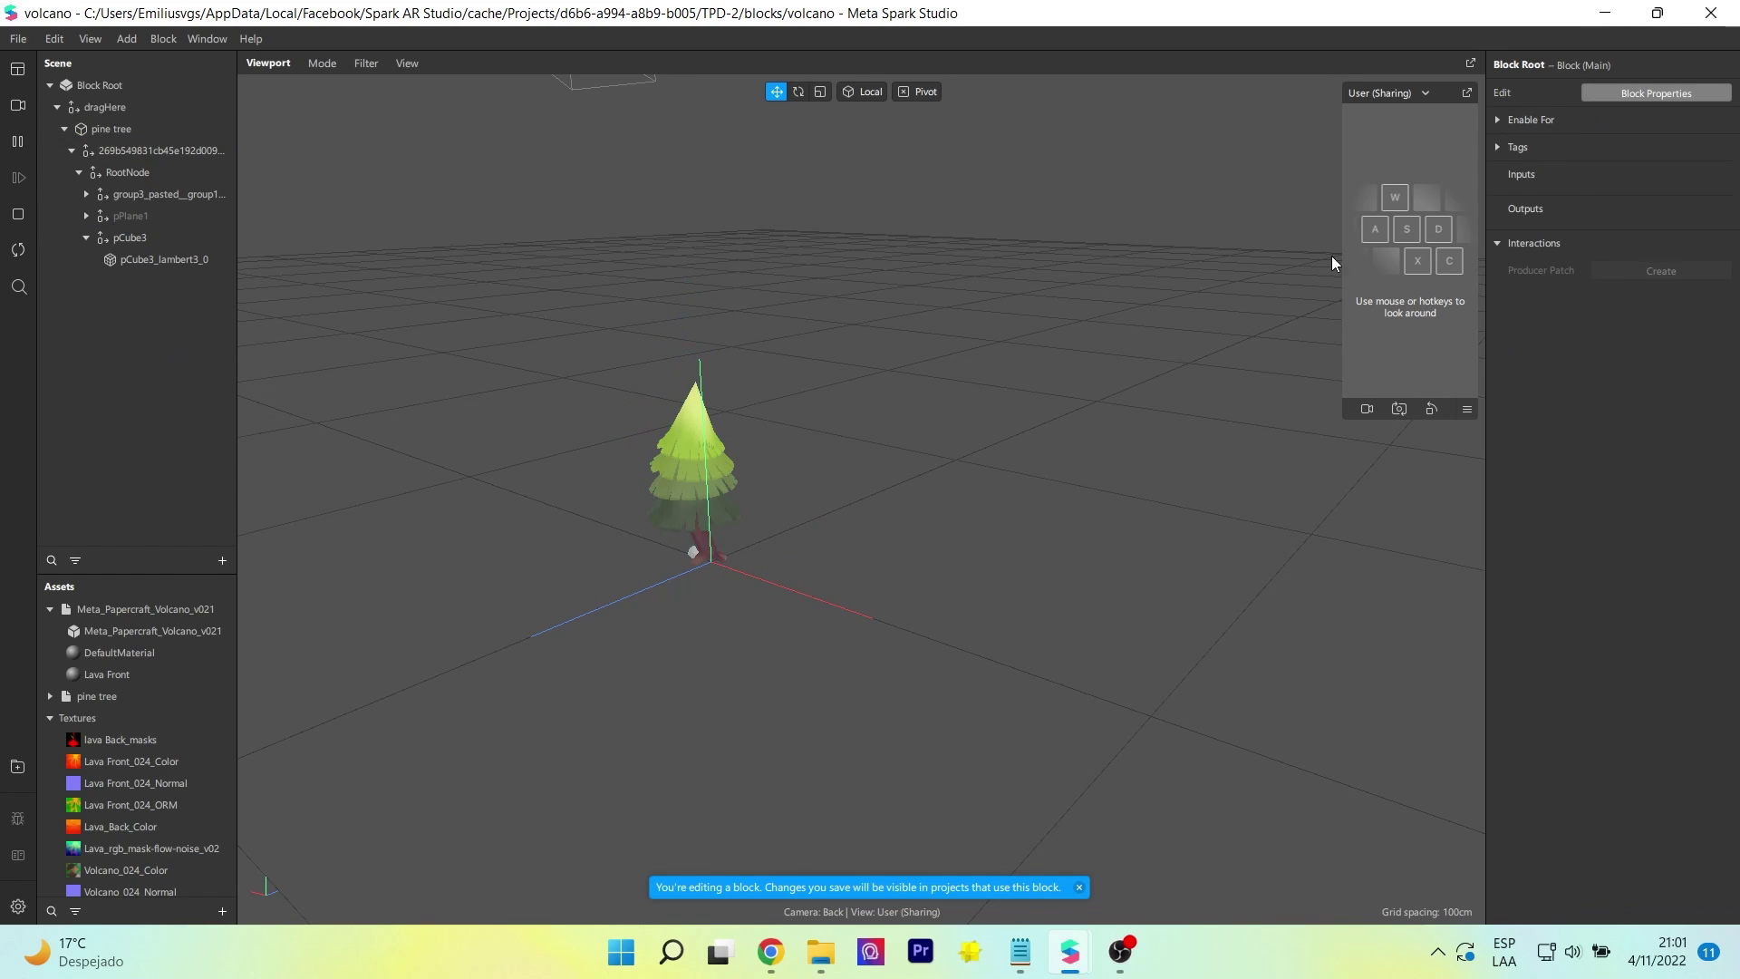
click(1710, 13)
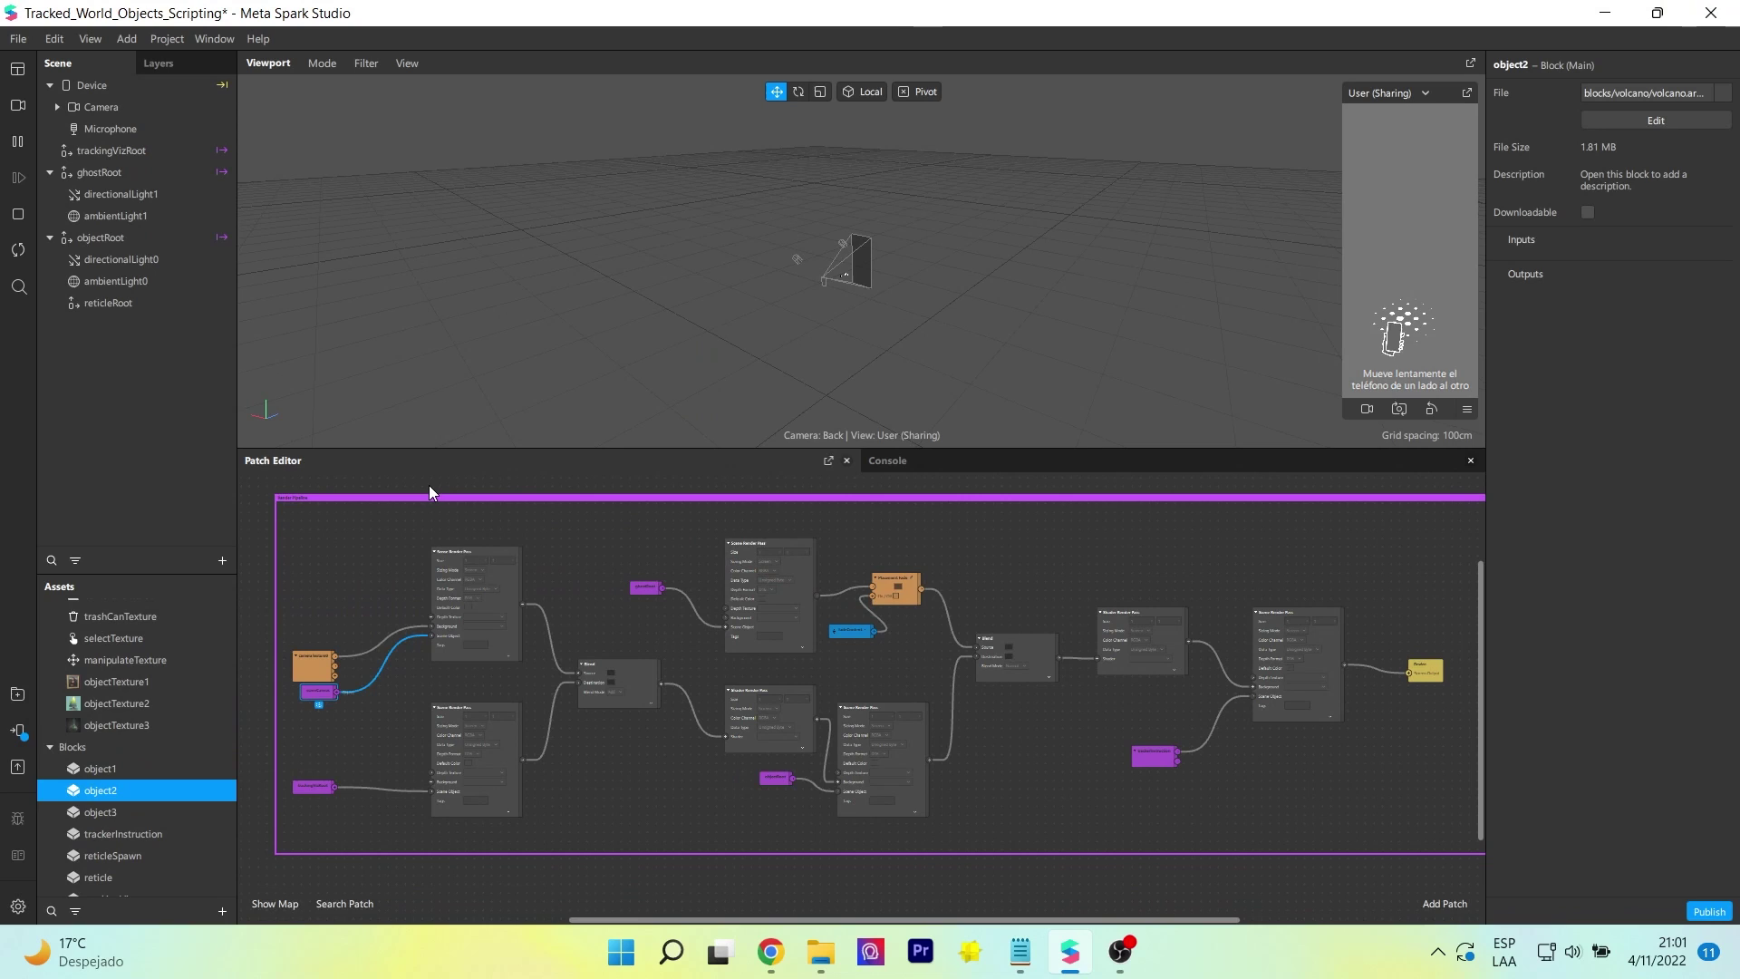
Open the object3 block for editing, accept the project version update, and maximize its window.
double_click(94, 811)
click(994, 557)
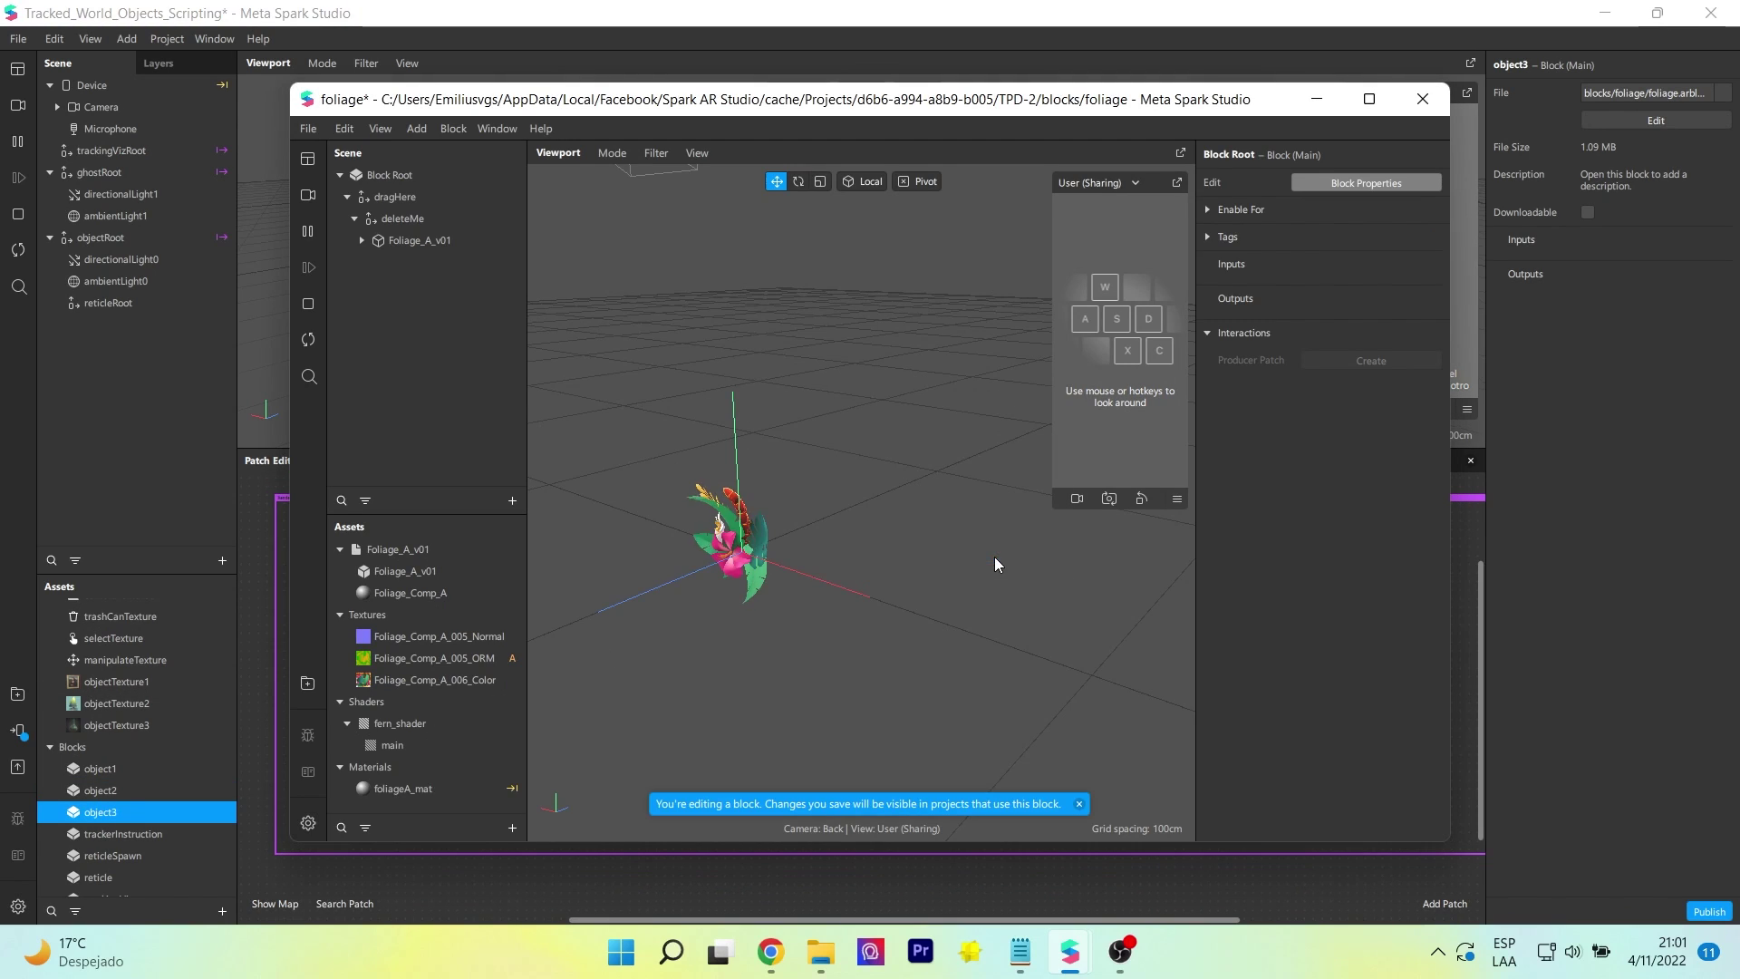
double_click(1164, 108)
Search the AR Library for "vase" and import the Vase 01 model into the foliage block project.
click(18, 765)
click(398, 190)
text(vase)
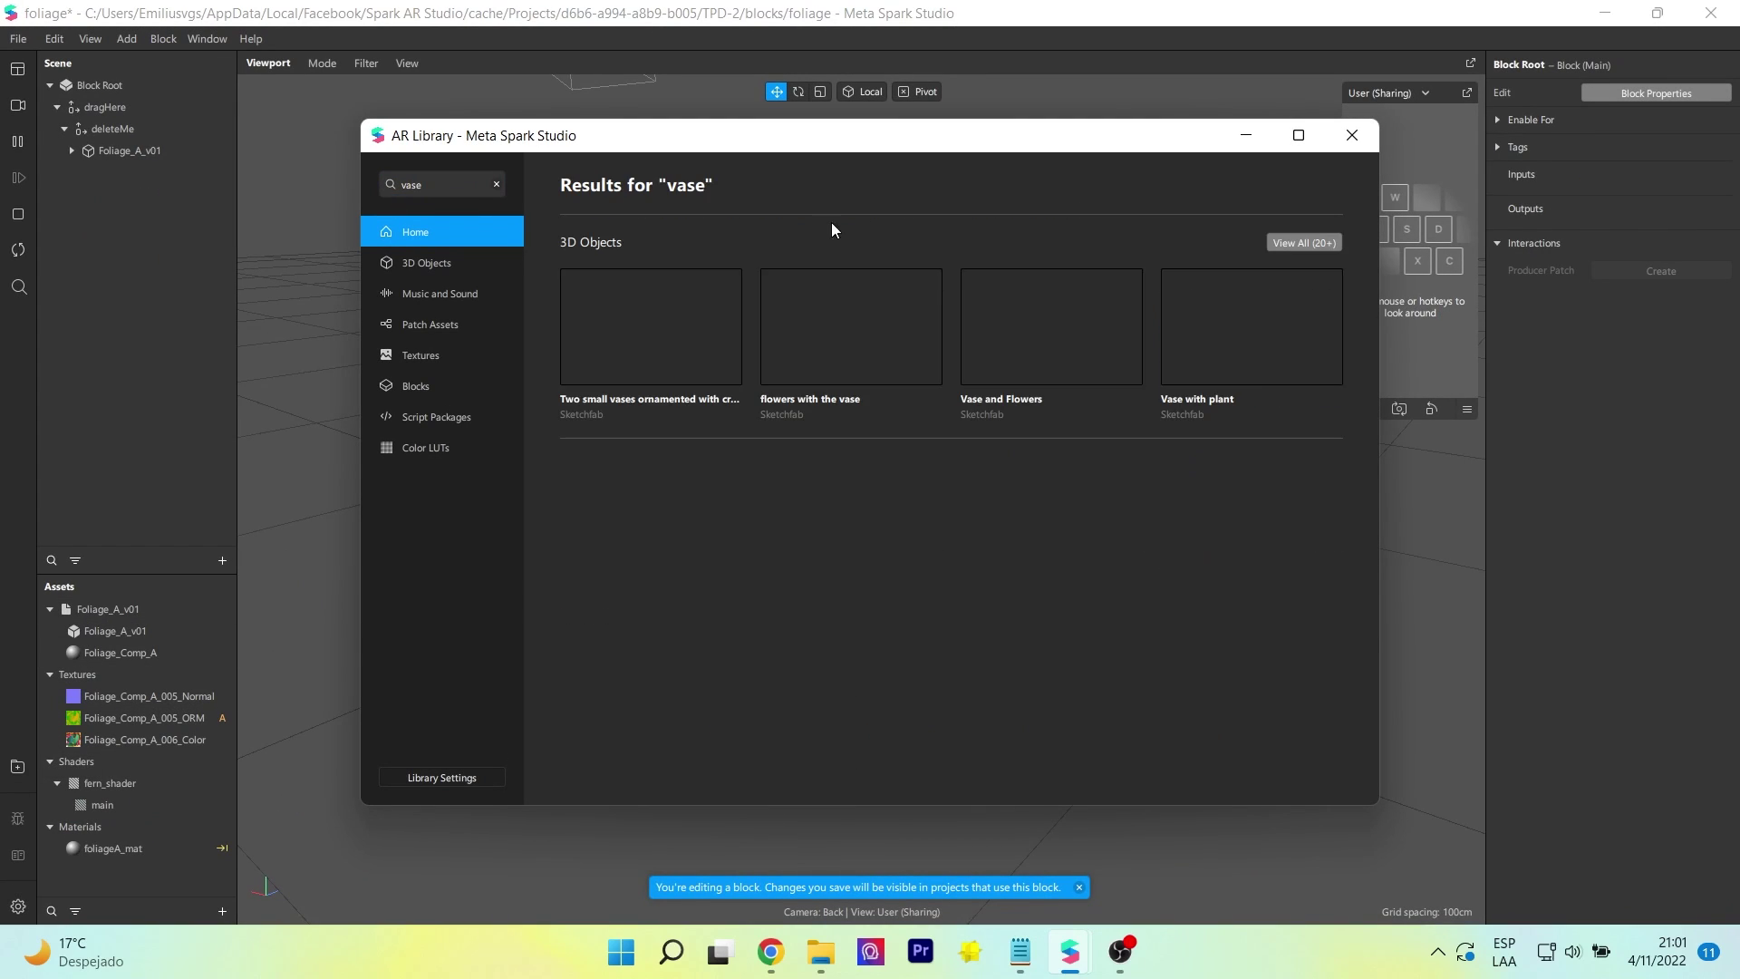
click(1304, 242)
click(1249, 481)
click(1288, 222)
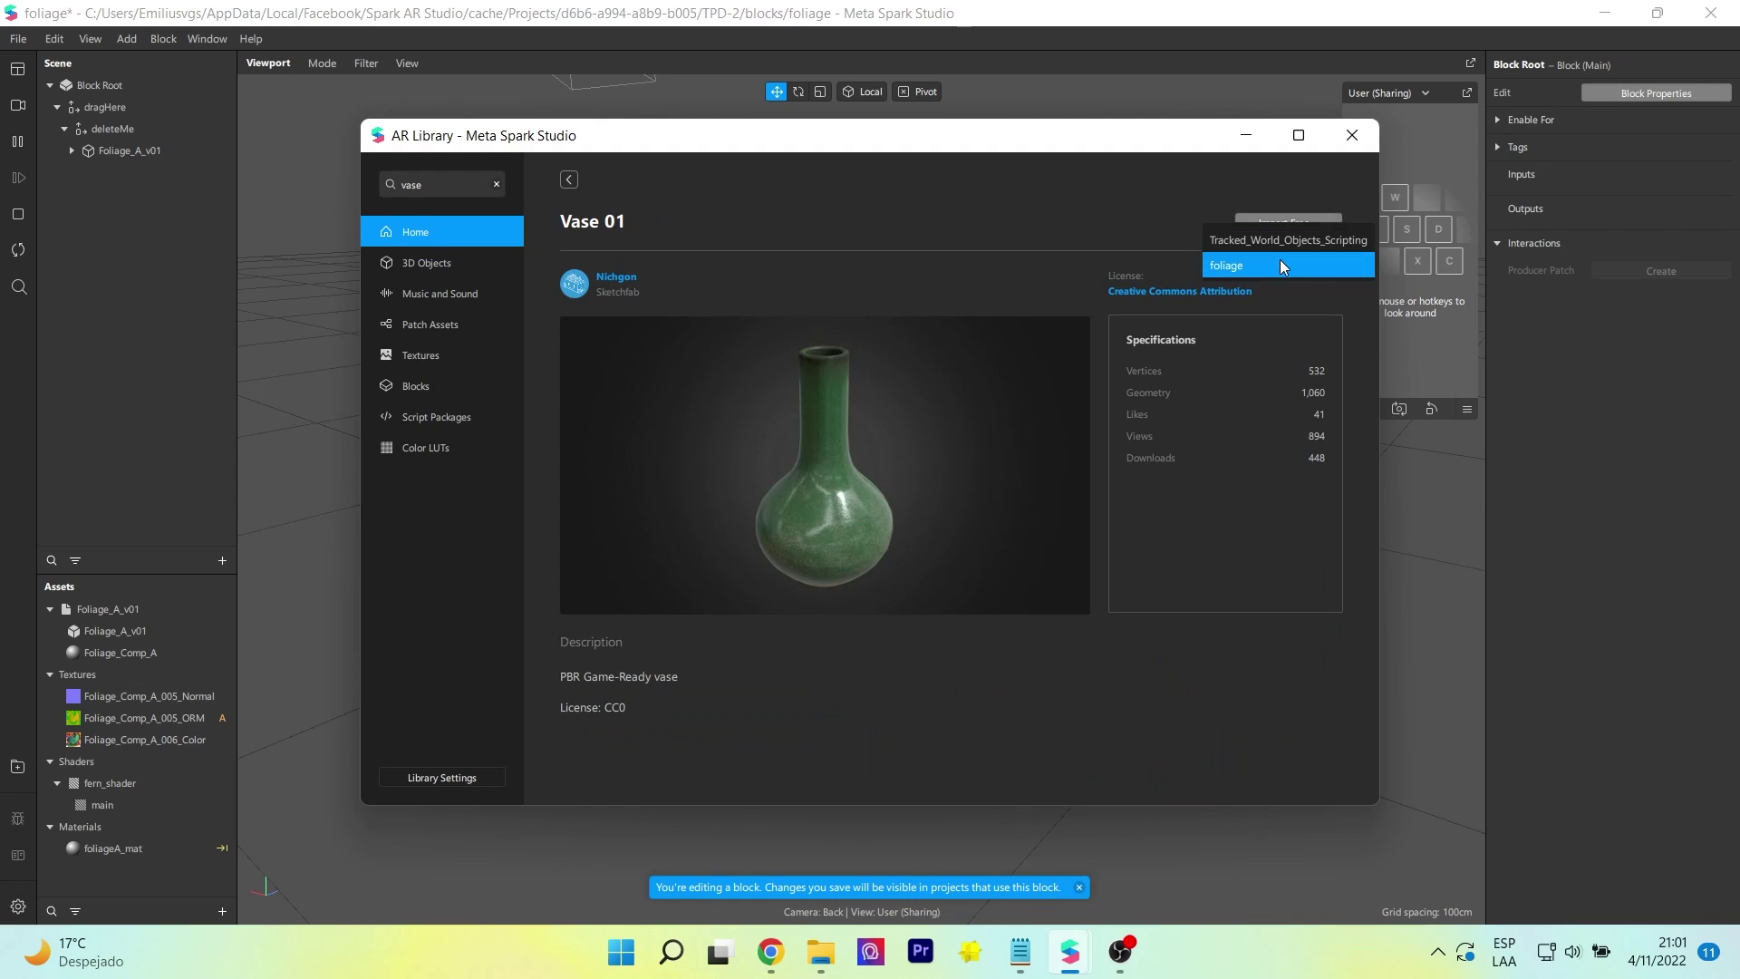
click(1280, 264)
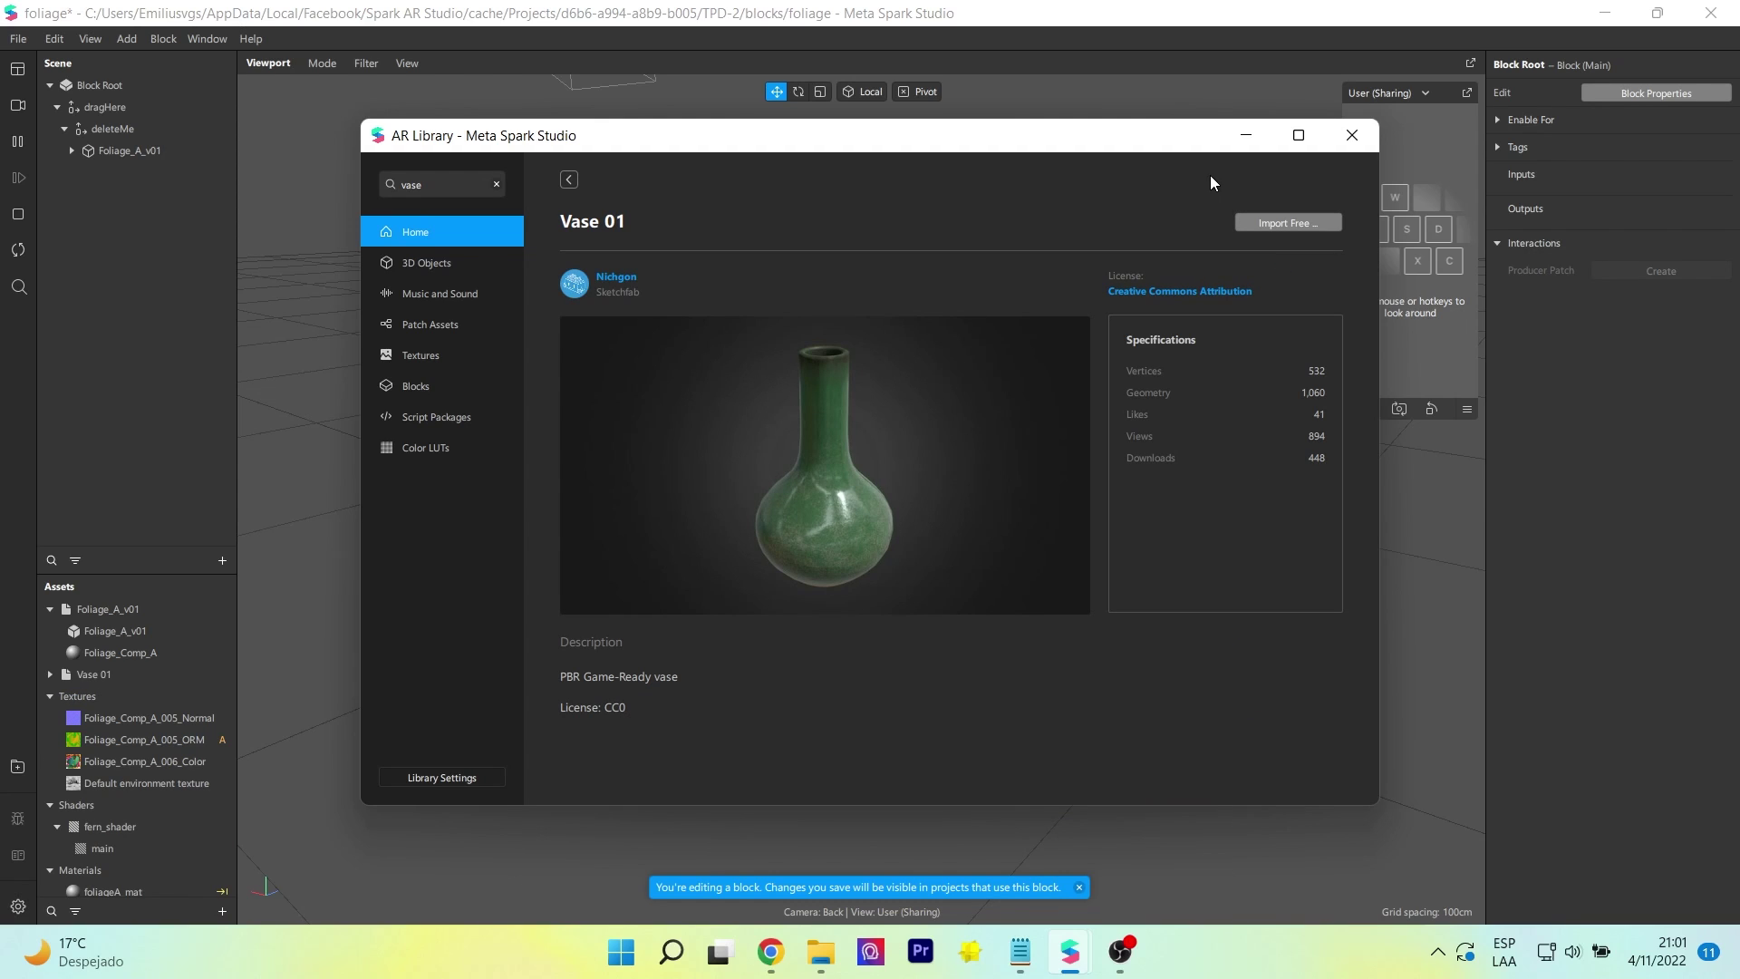
click(1352, 135)
Replace the deleteMe foliage under dragHere with Vase 01, and save and close the foliage block project.
drag(136, 674, 107, 113)
key(Delete)
key(ctrl+s)
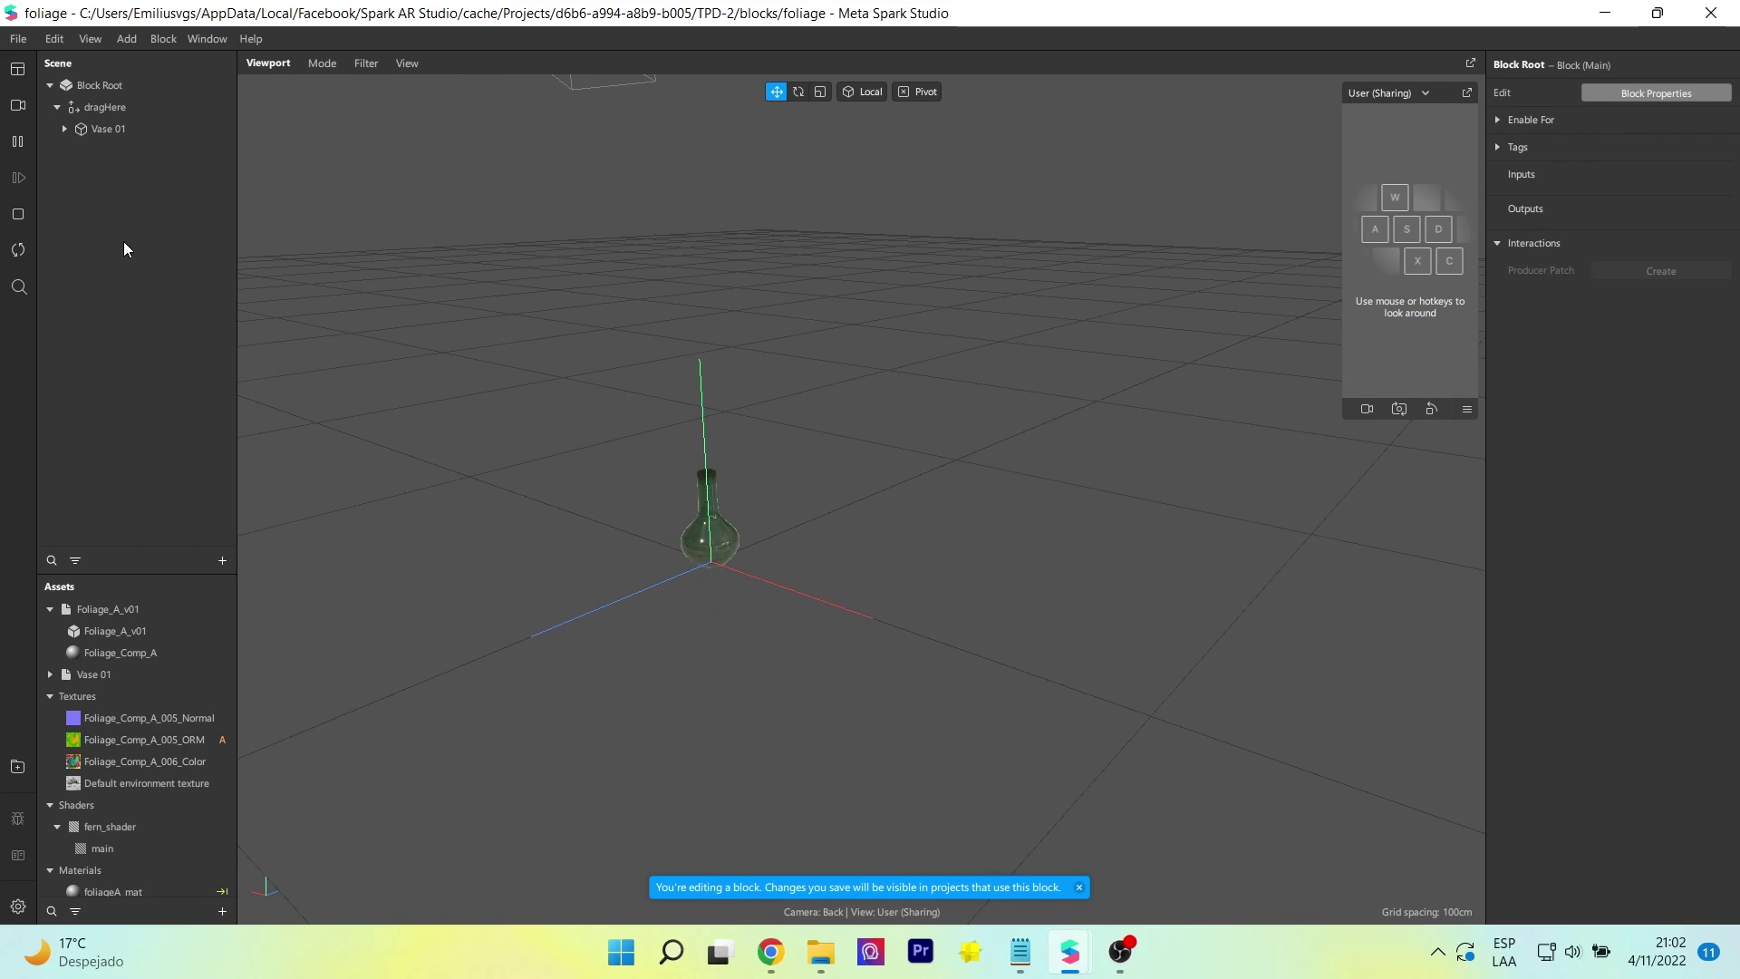
click(1702, 16)
Open the Test on device options for the Tracked_World_Objects_Scripting project.
click(17, 730)
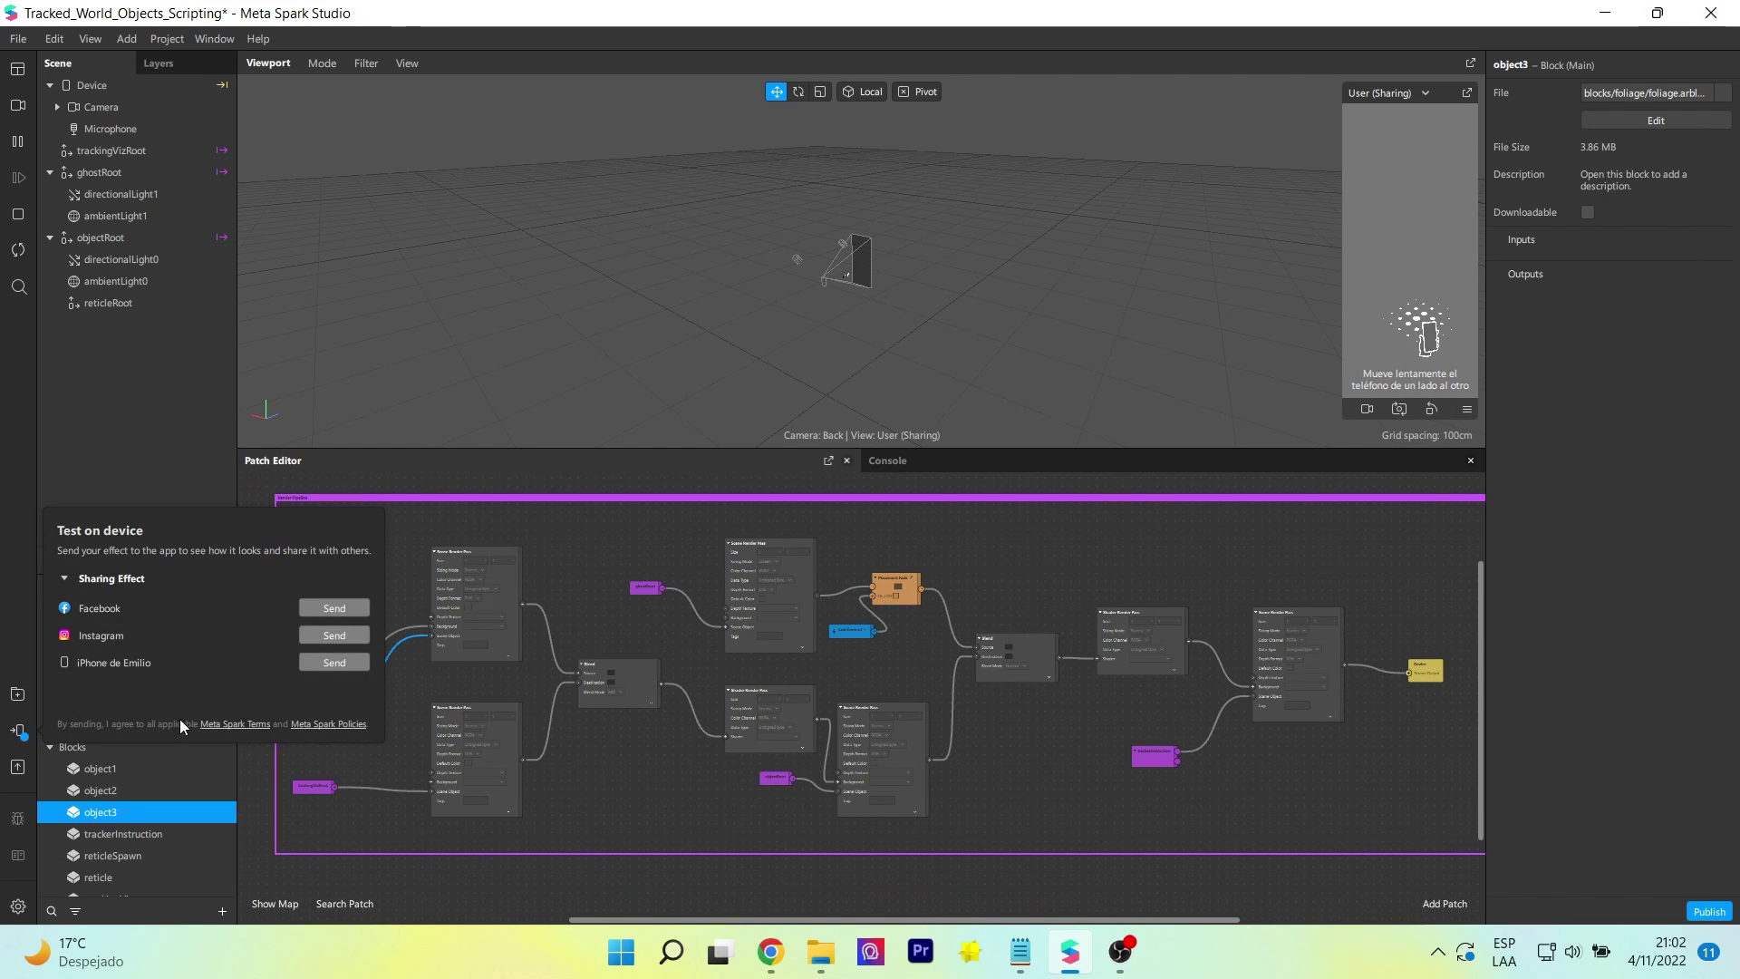
click(1114, 955)
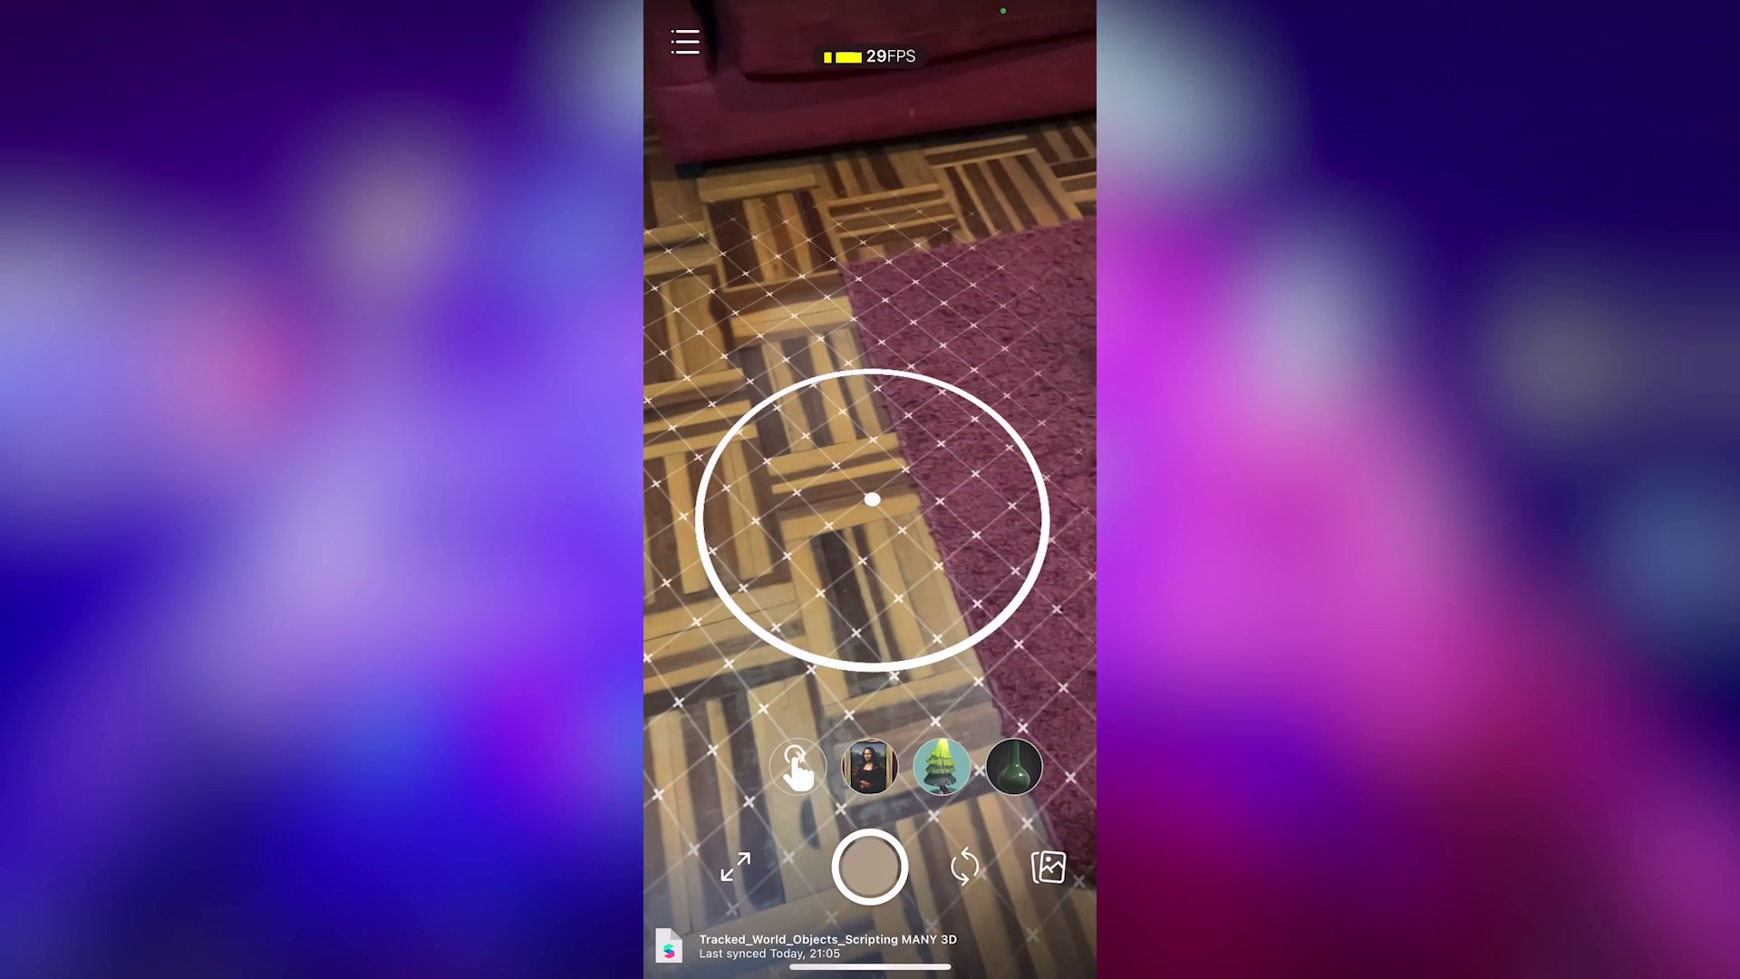